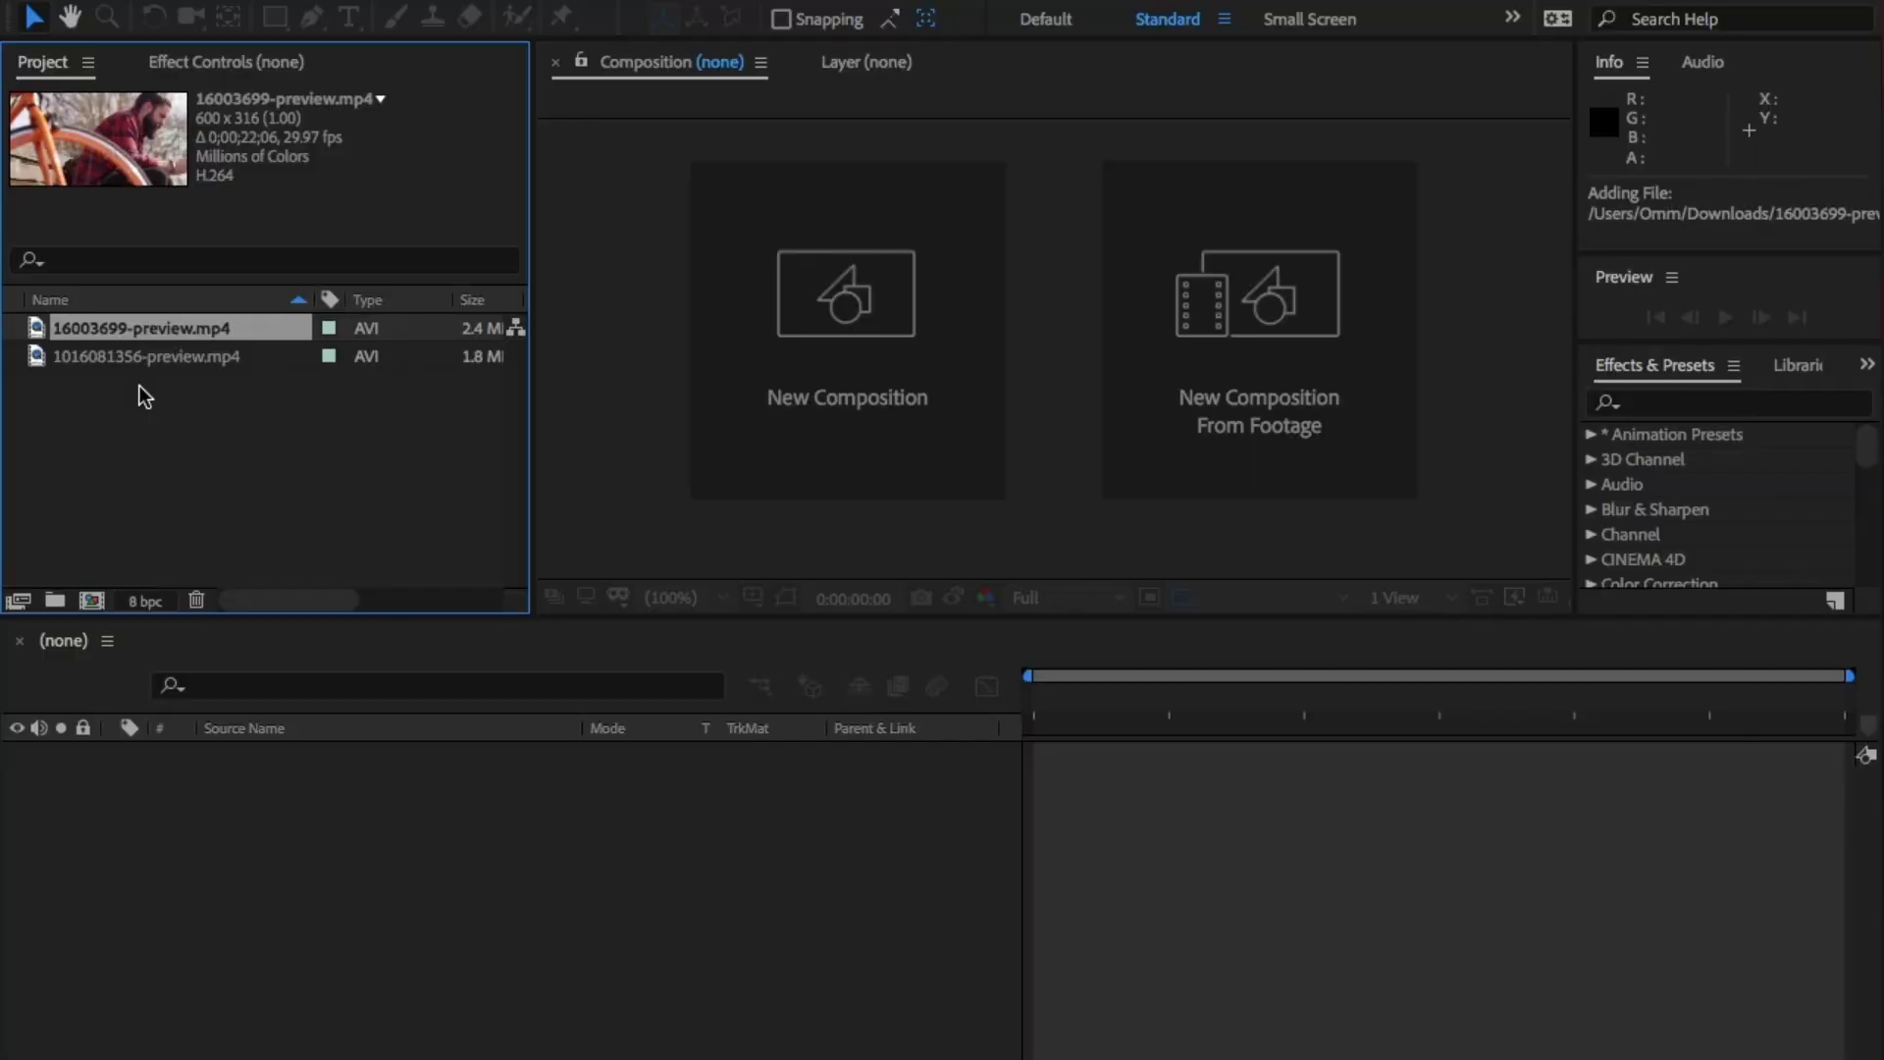
left_click_drag(147, 328, 91, 601)
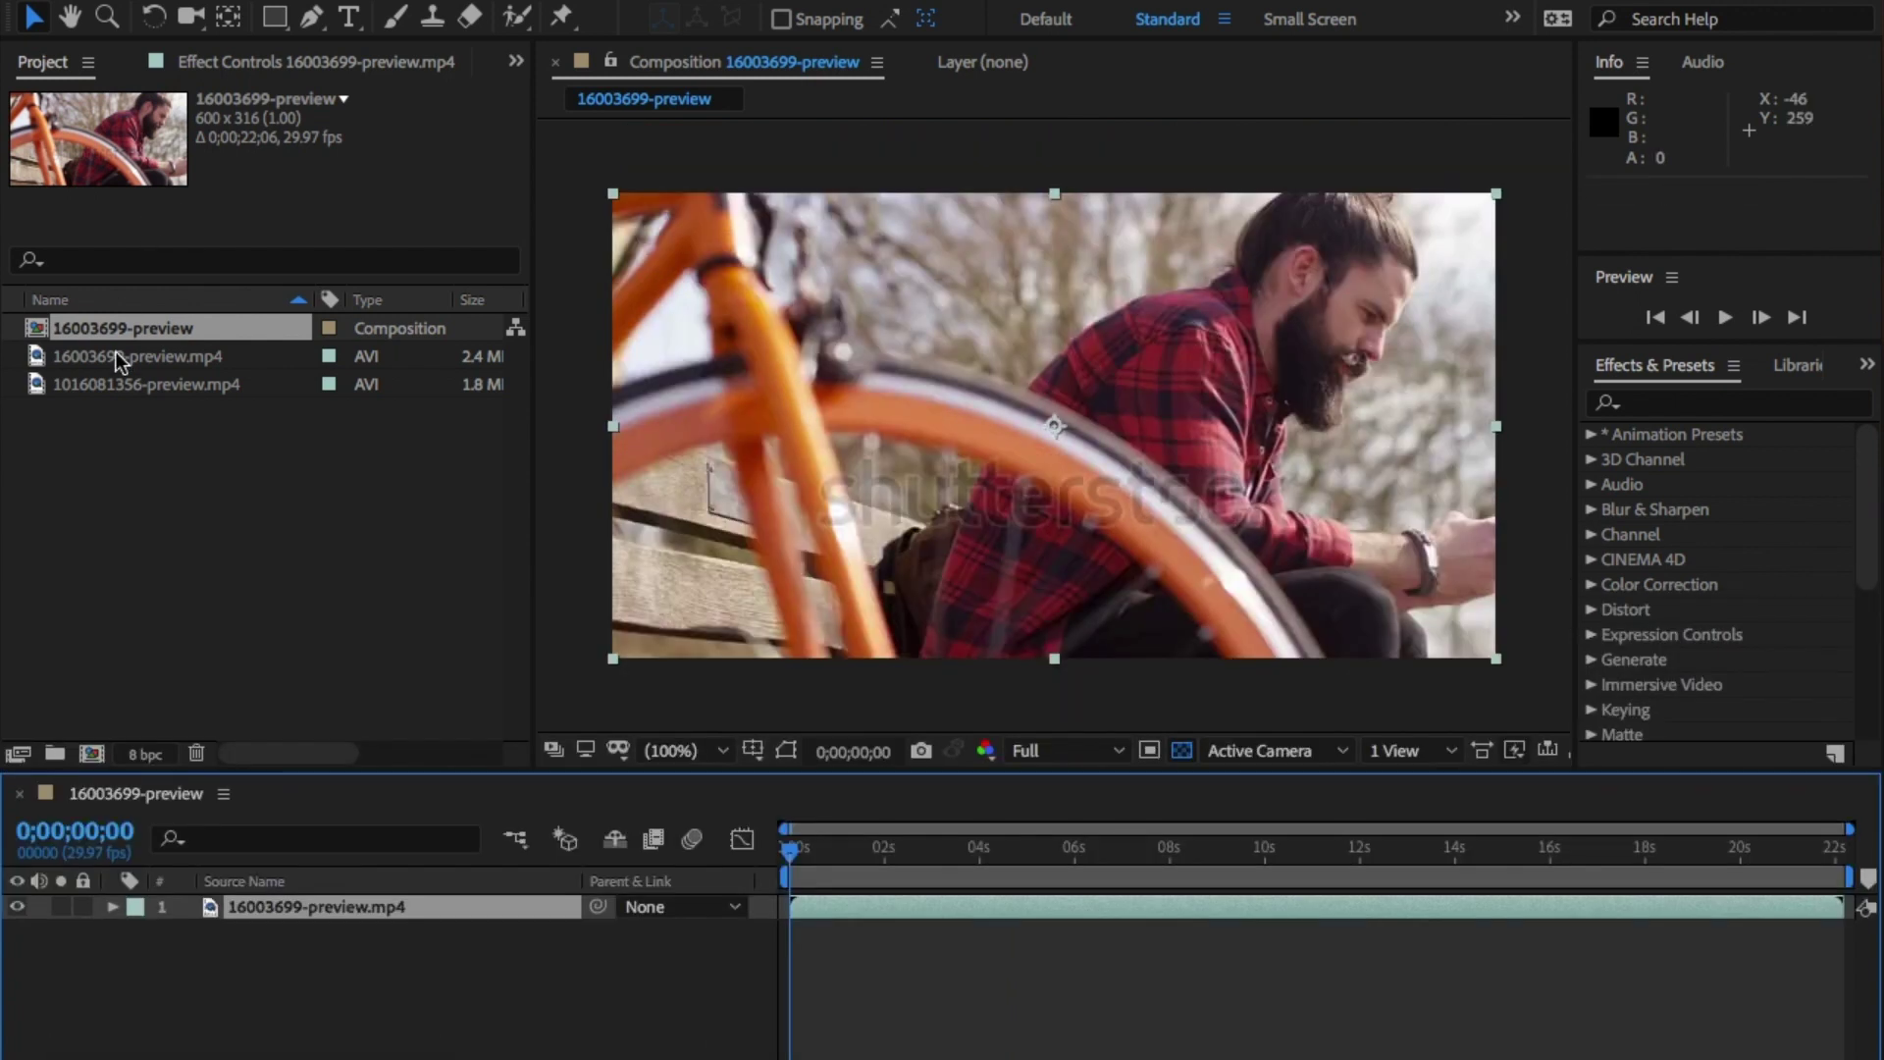
left_click_drag(147, 384, 236, 907)
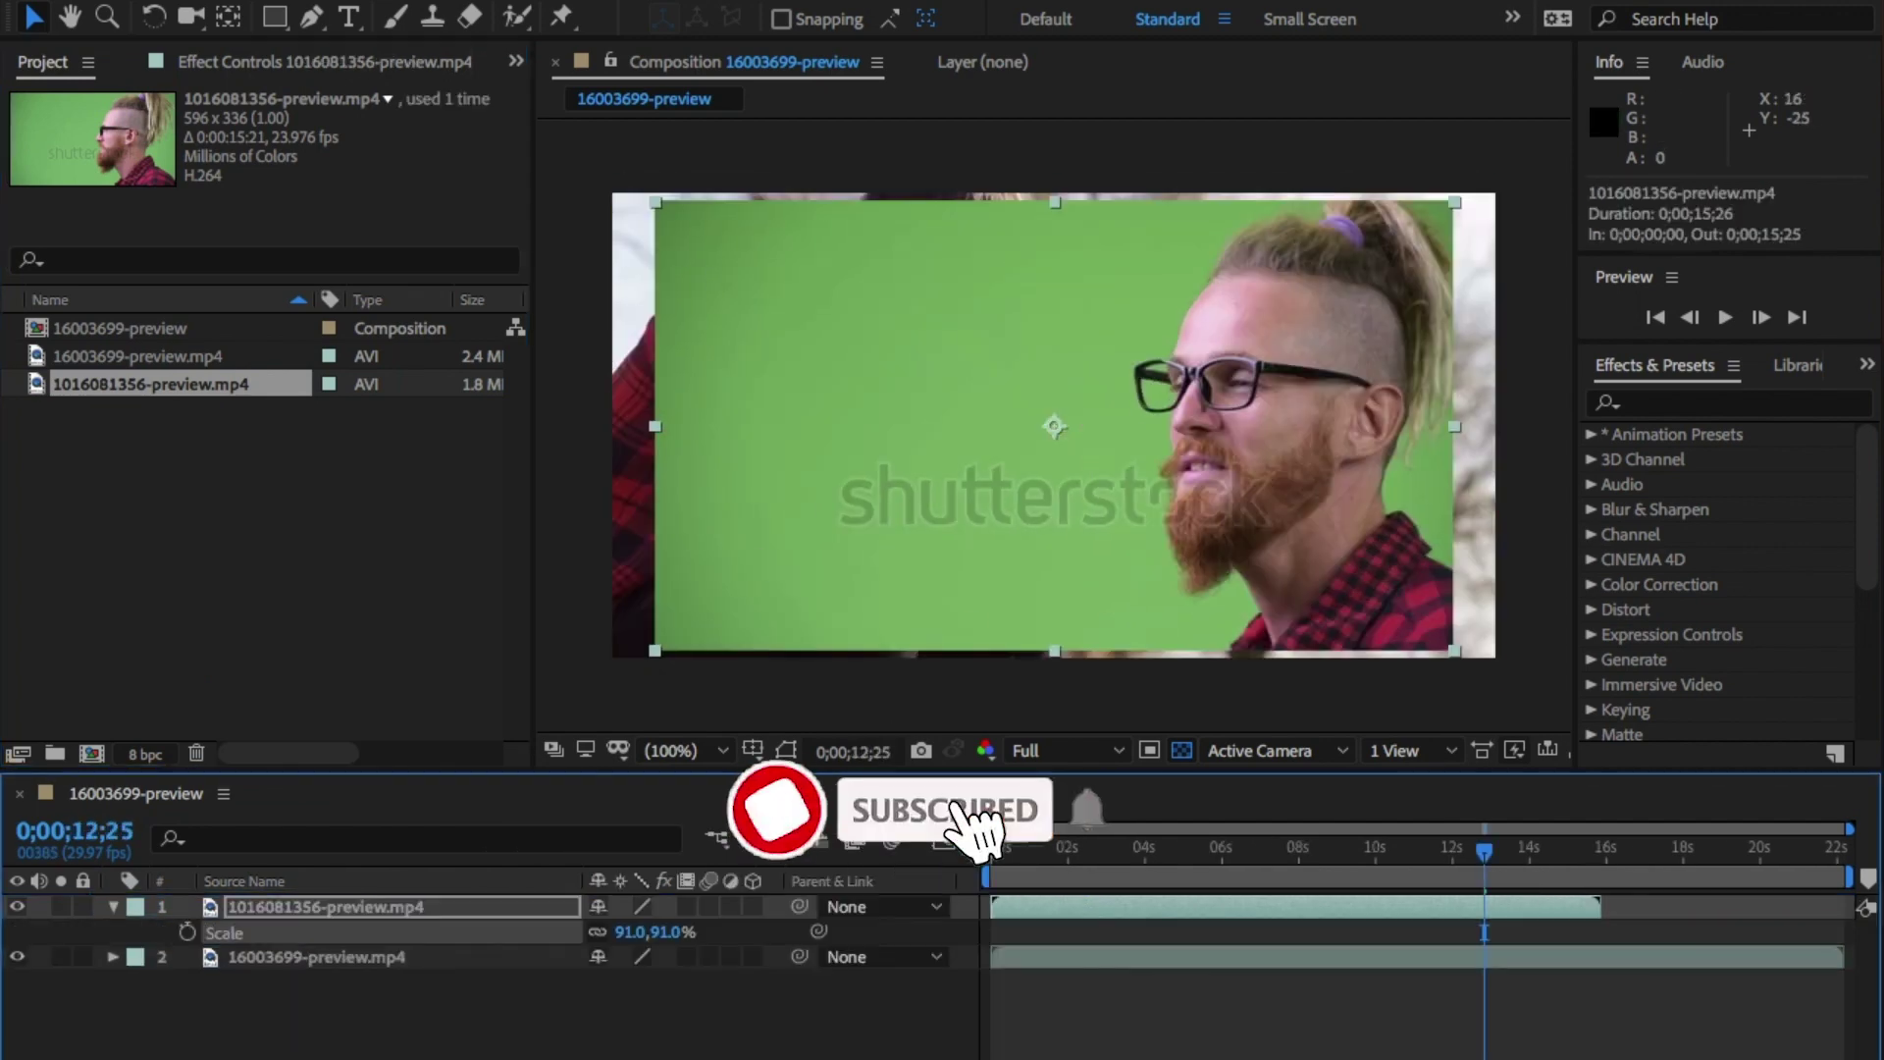
Begin a Pen mask on the green-screen layer, tracing from the ponytail around the back of the hair and along the shirt collar
scroll(1302, 230, "up", 2)
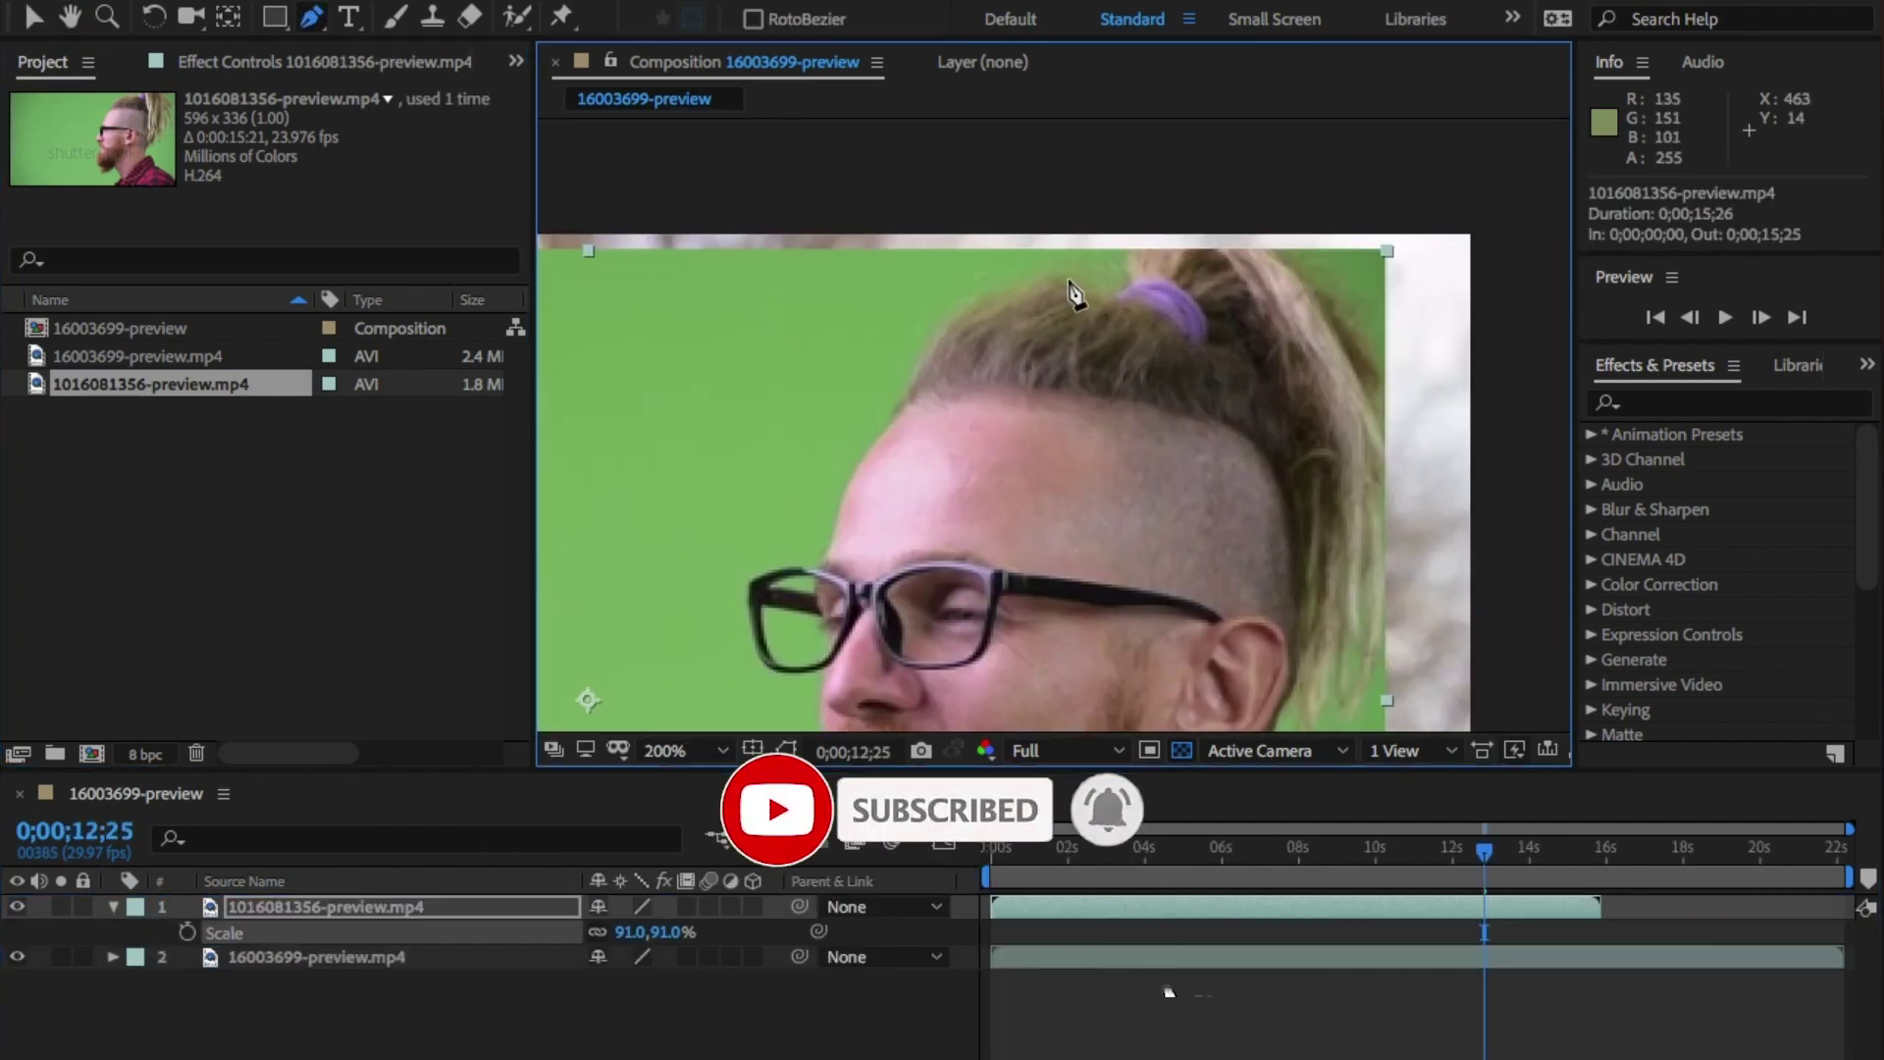
left_click(1115, 264)
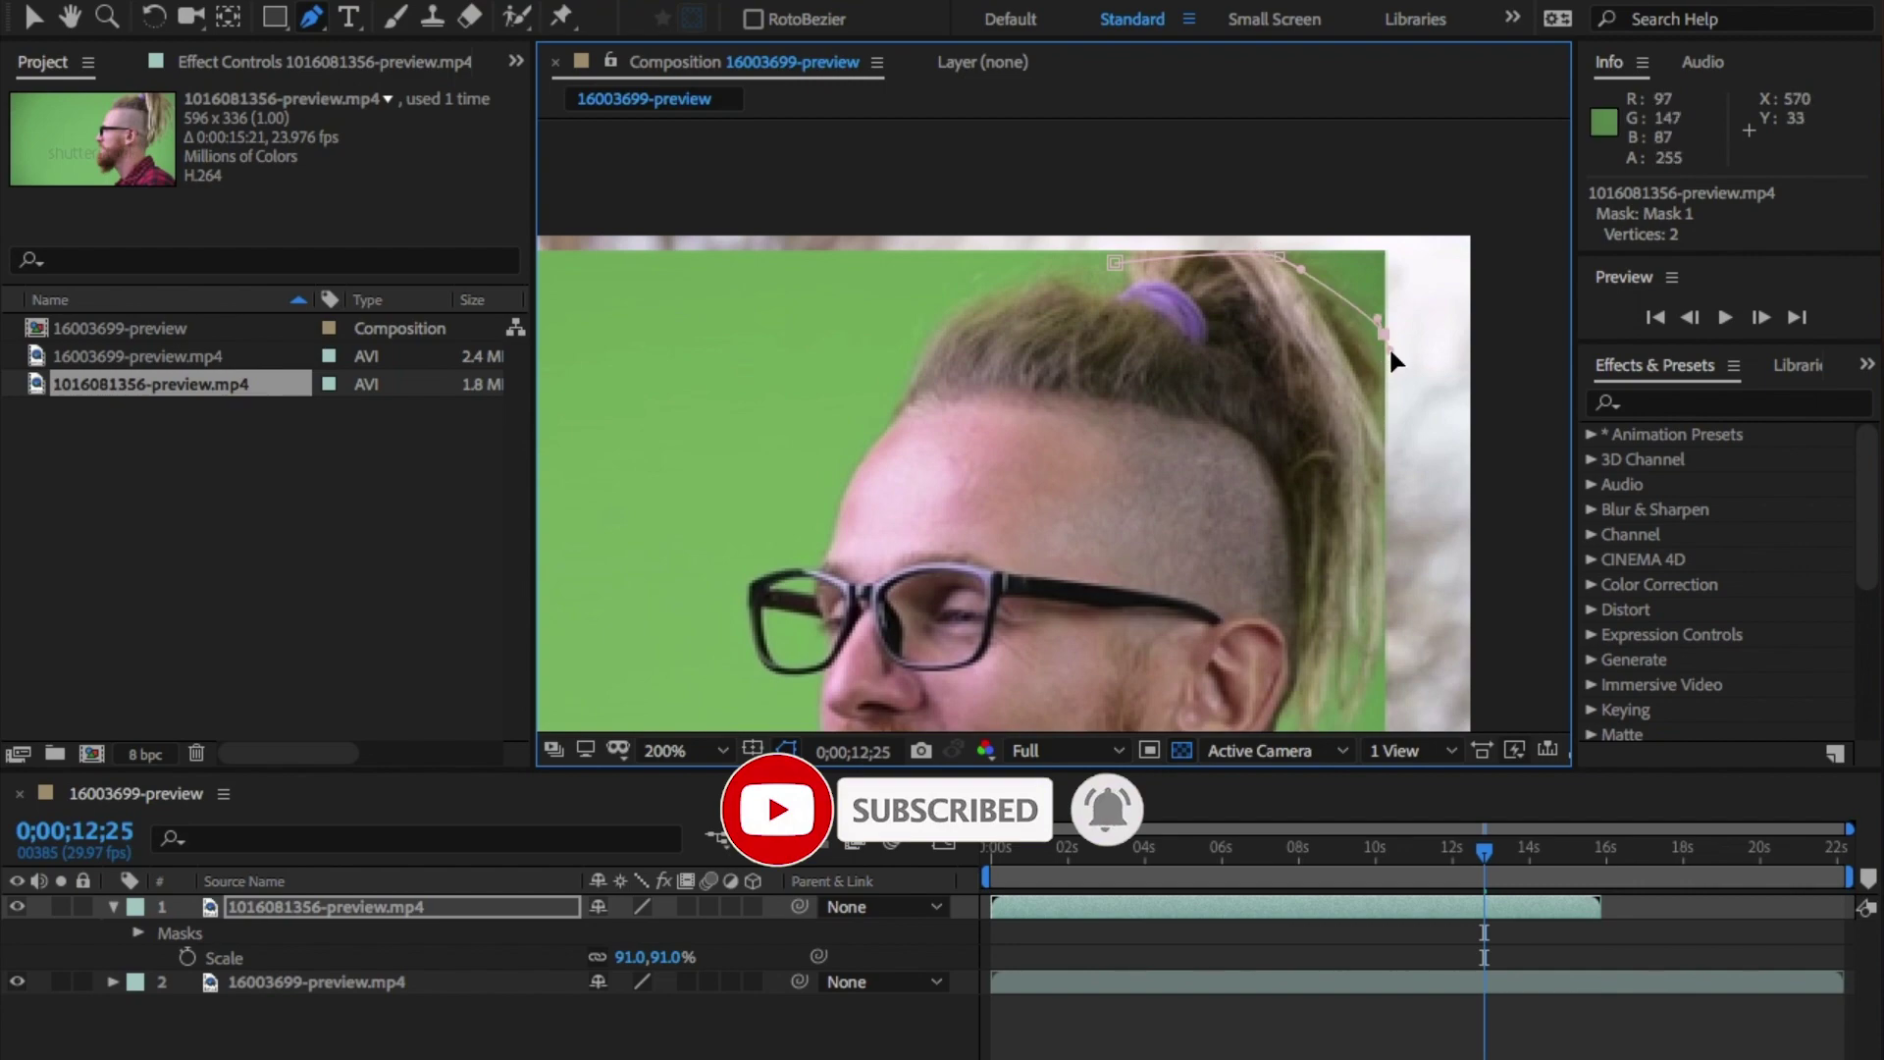
left_click_drag(1390, 352, 1394, 359)
left_click_drag(1403, 598, 1401, 218)
left_click_drag(1383, 378, 1345, 401)
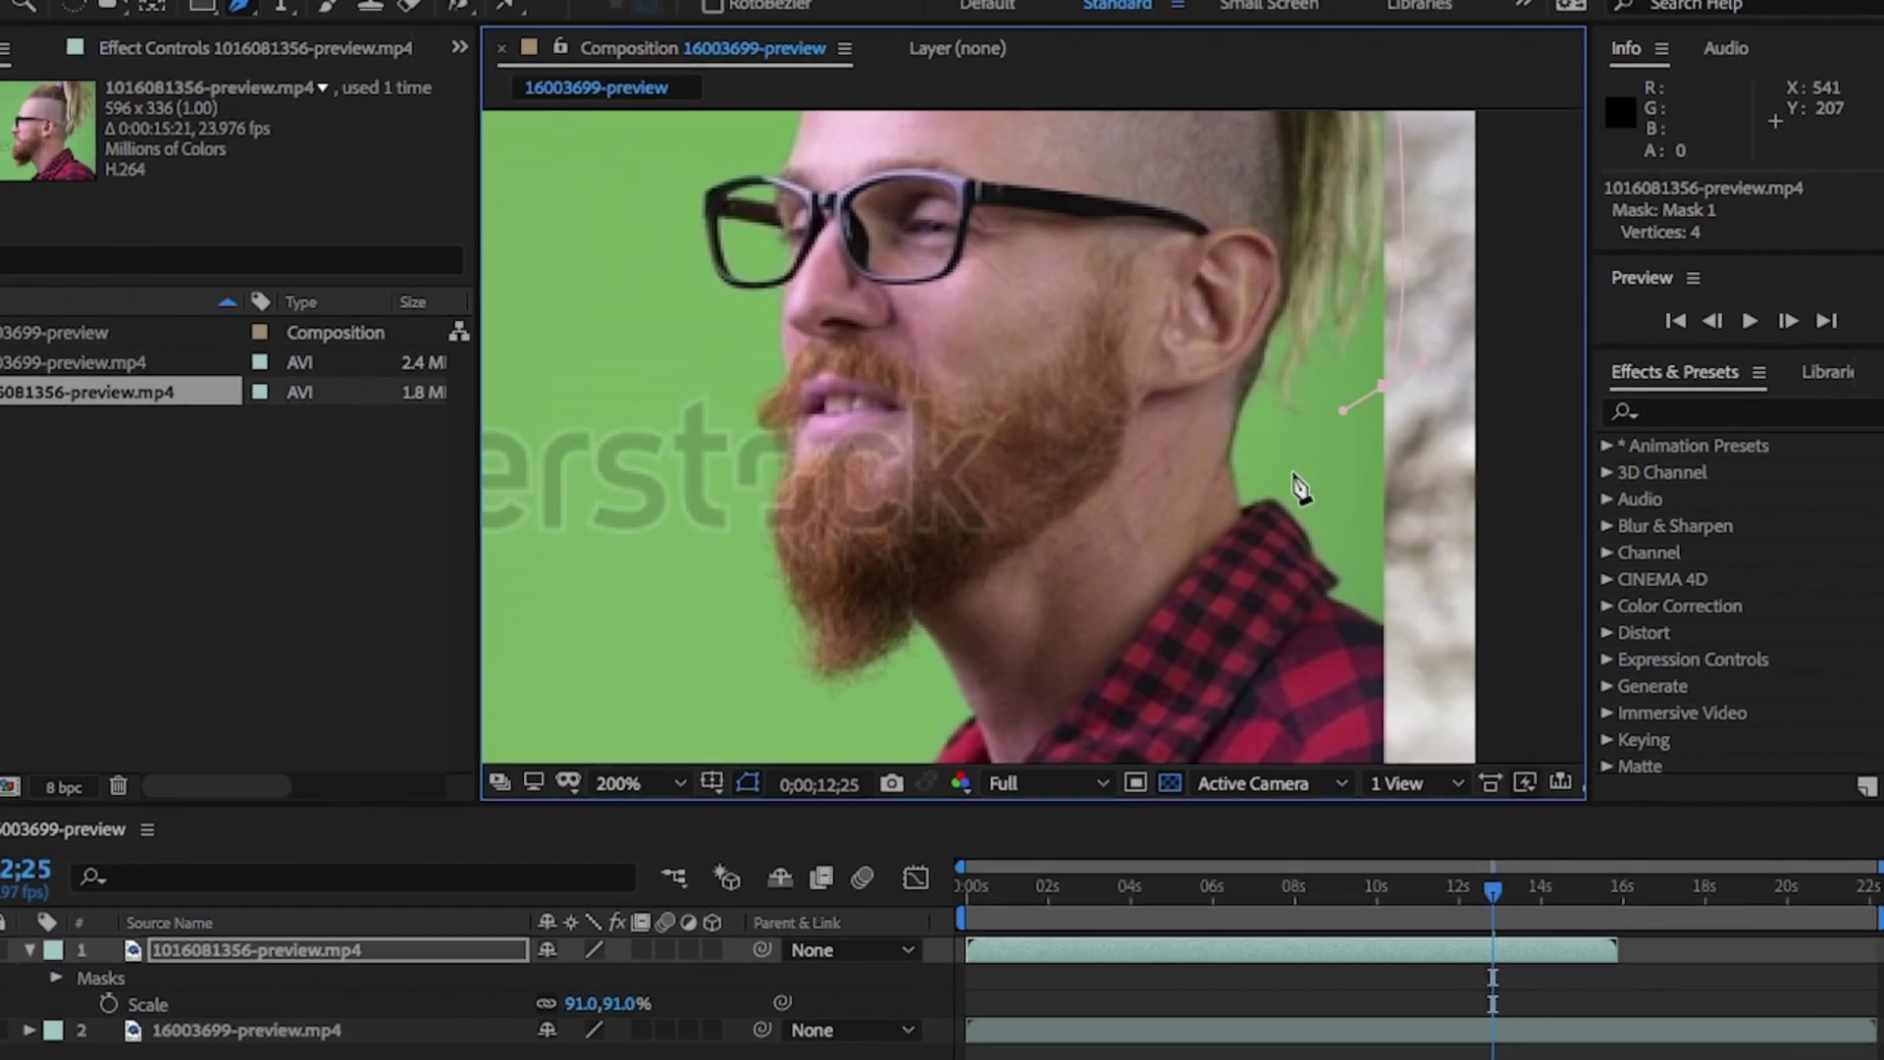
left_click_drag(1309, 476, 1333, 506)
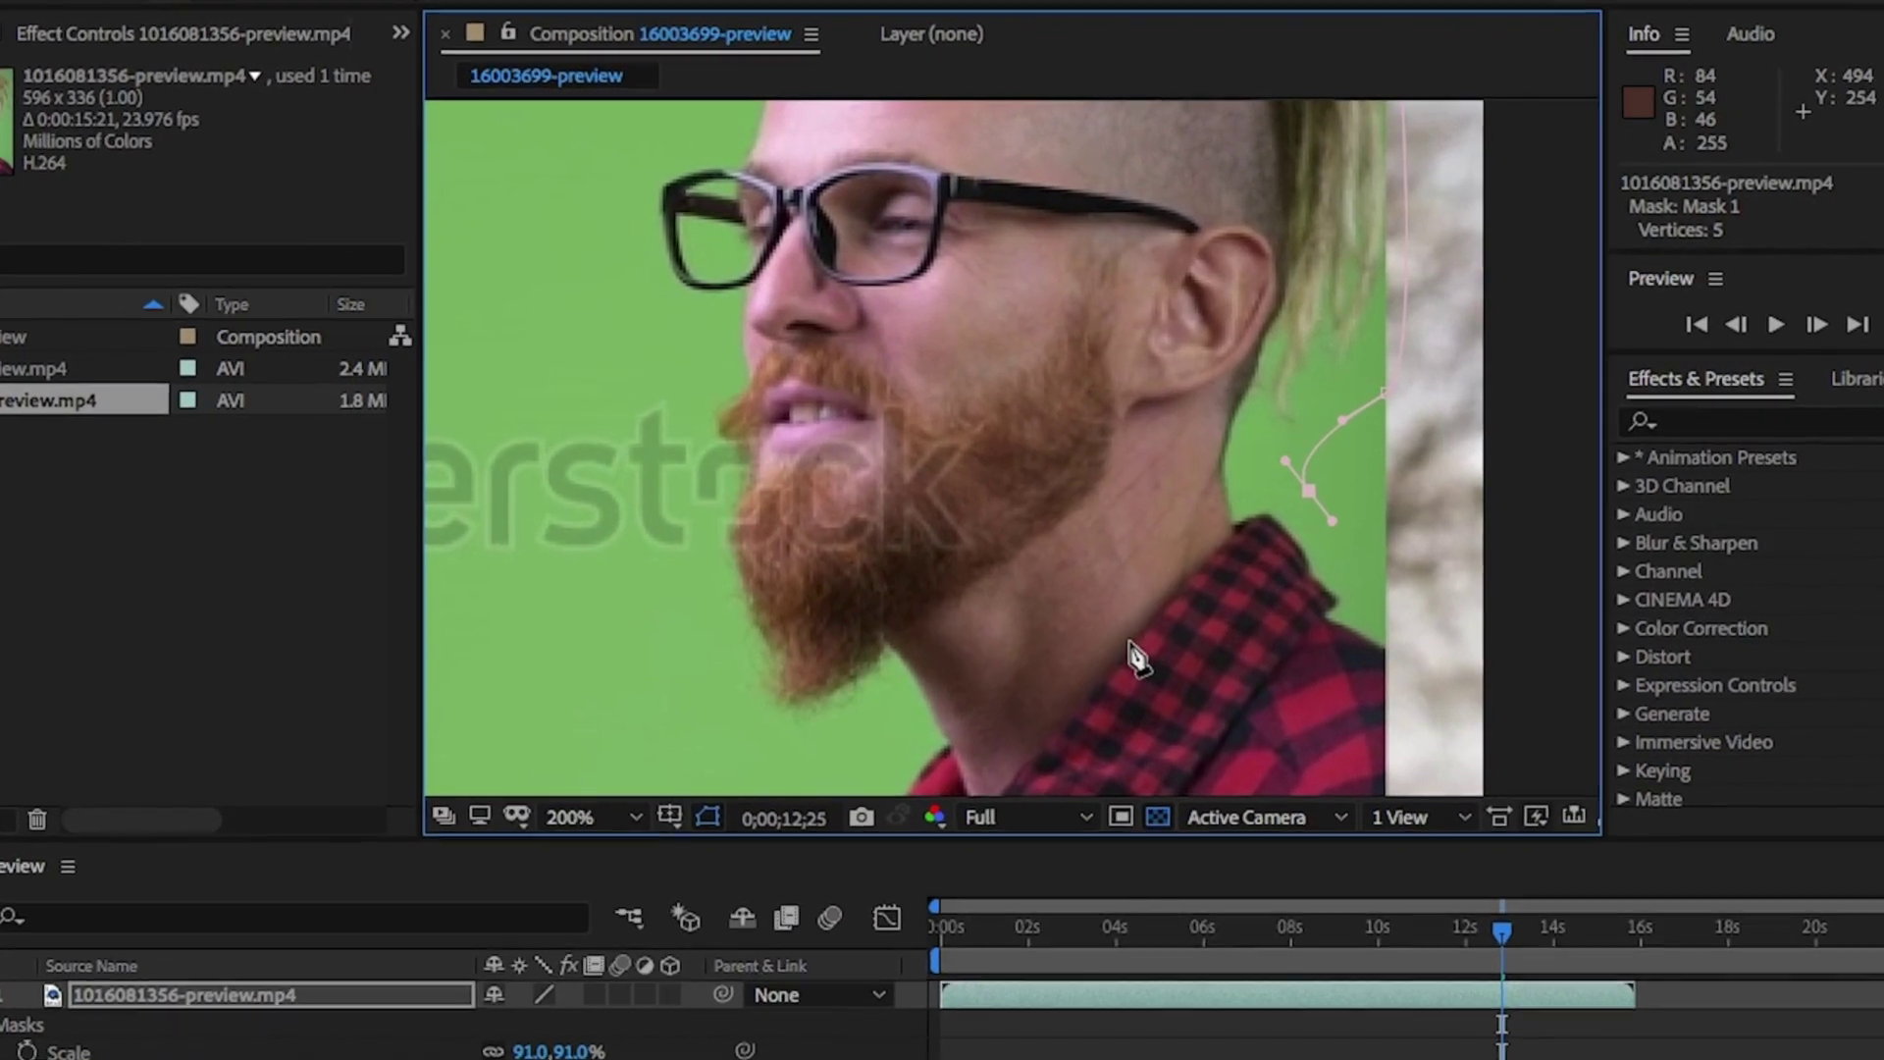
left_click(1236, 523)
left_click_drag(1080, 703, 1069, 725)
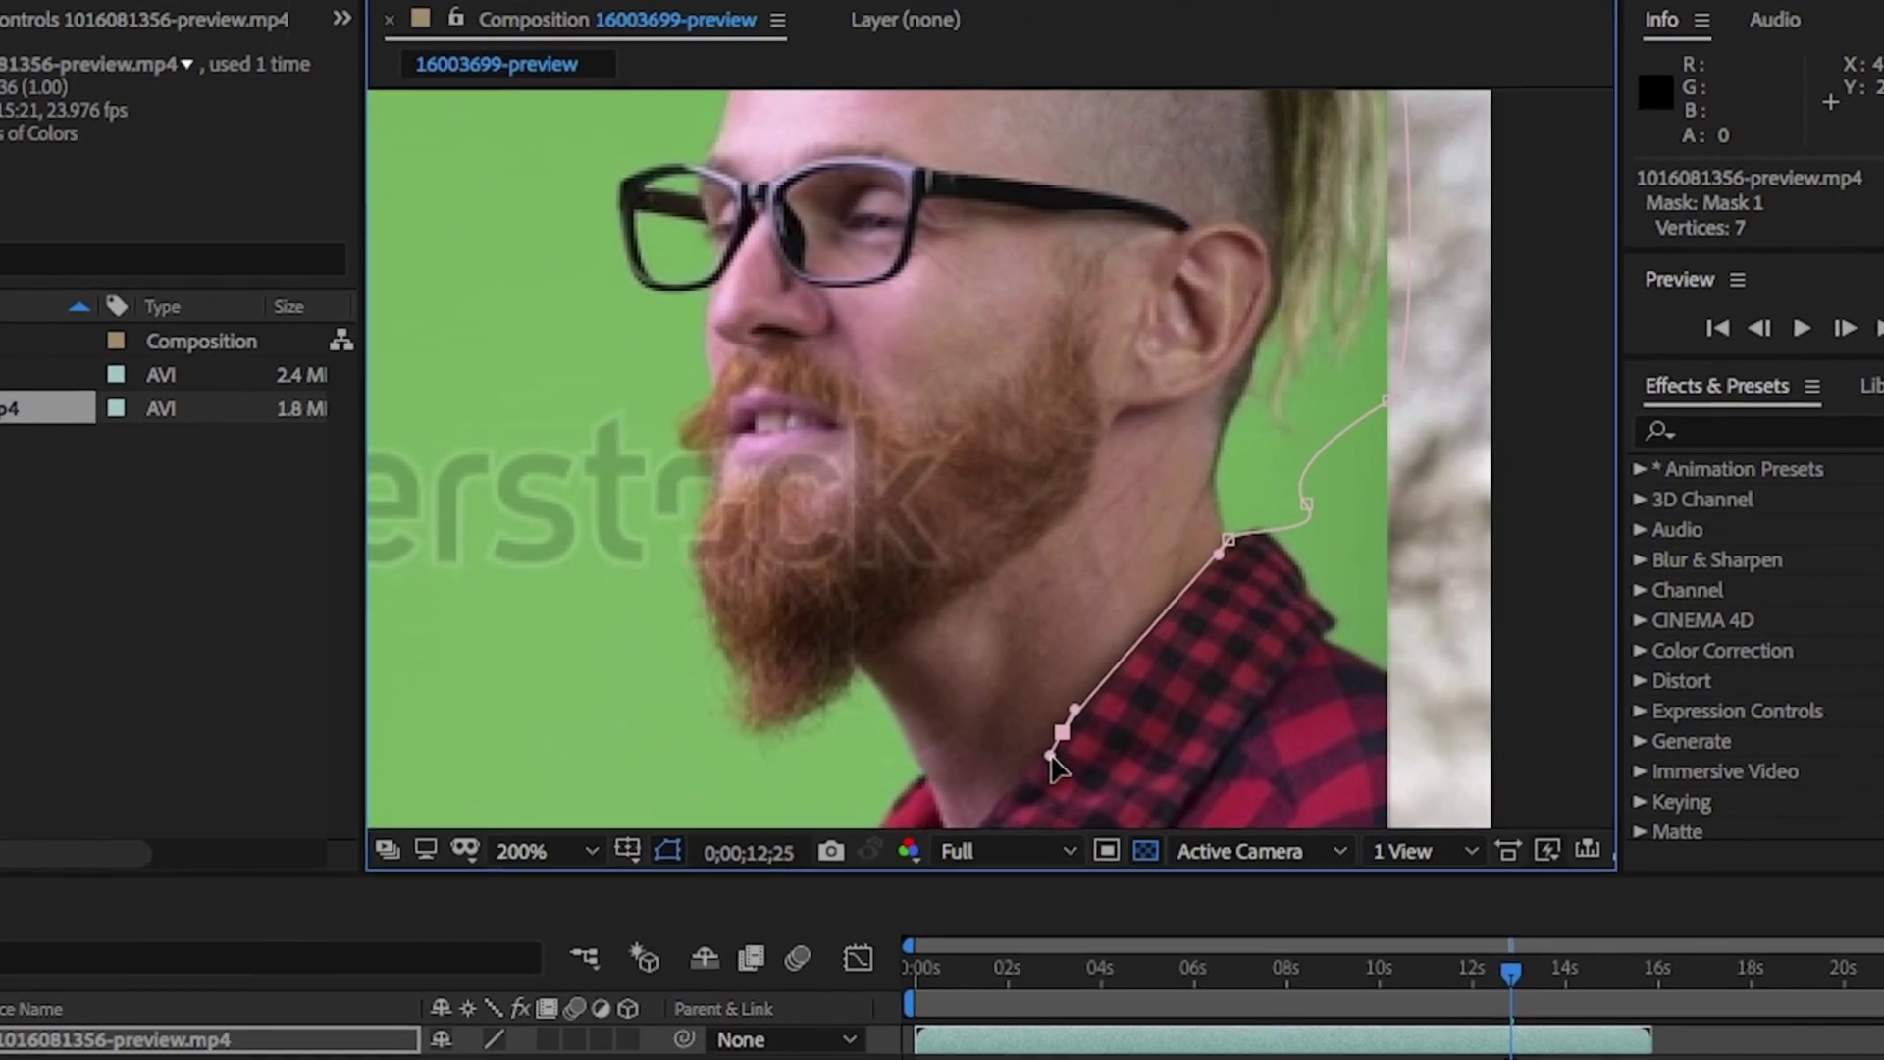
left_click_drag(1020, 797, 1231, 654)
left_click(1155, 722)
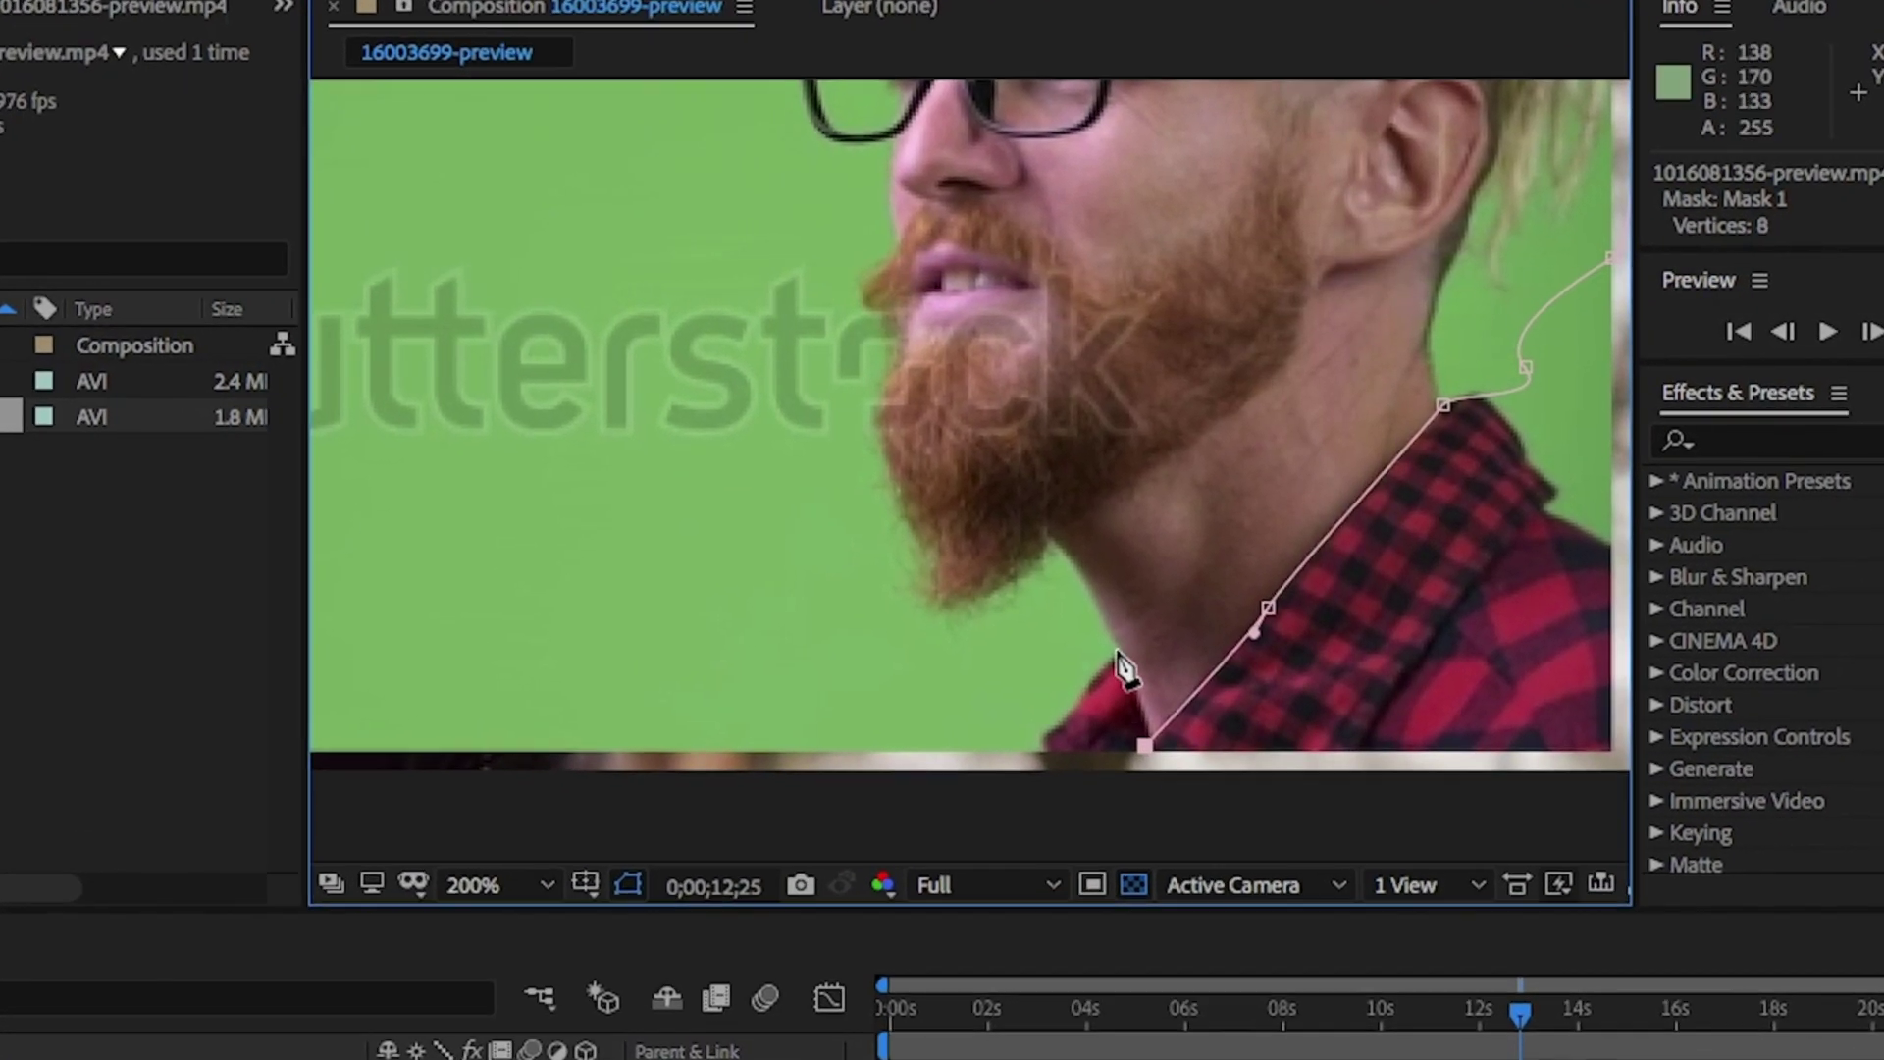
Continue the mask loosely around the beard, face and forehead, and close it at its starting point by the ponytail
left_click(1114, 650)
left_click(906, 644)
left_click_drag(842, 481, 842, 448)
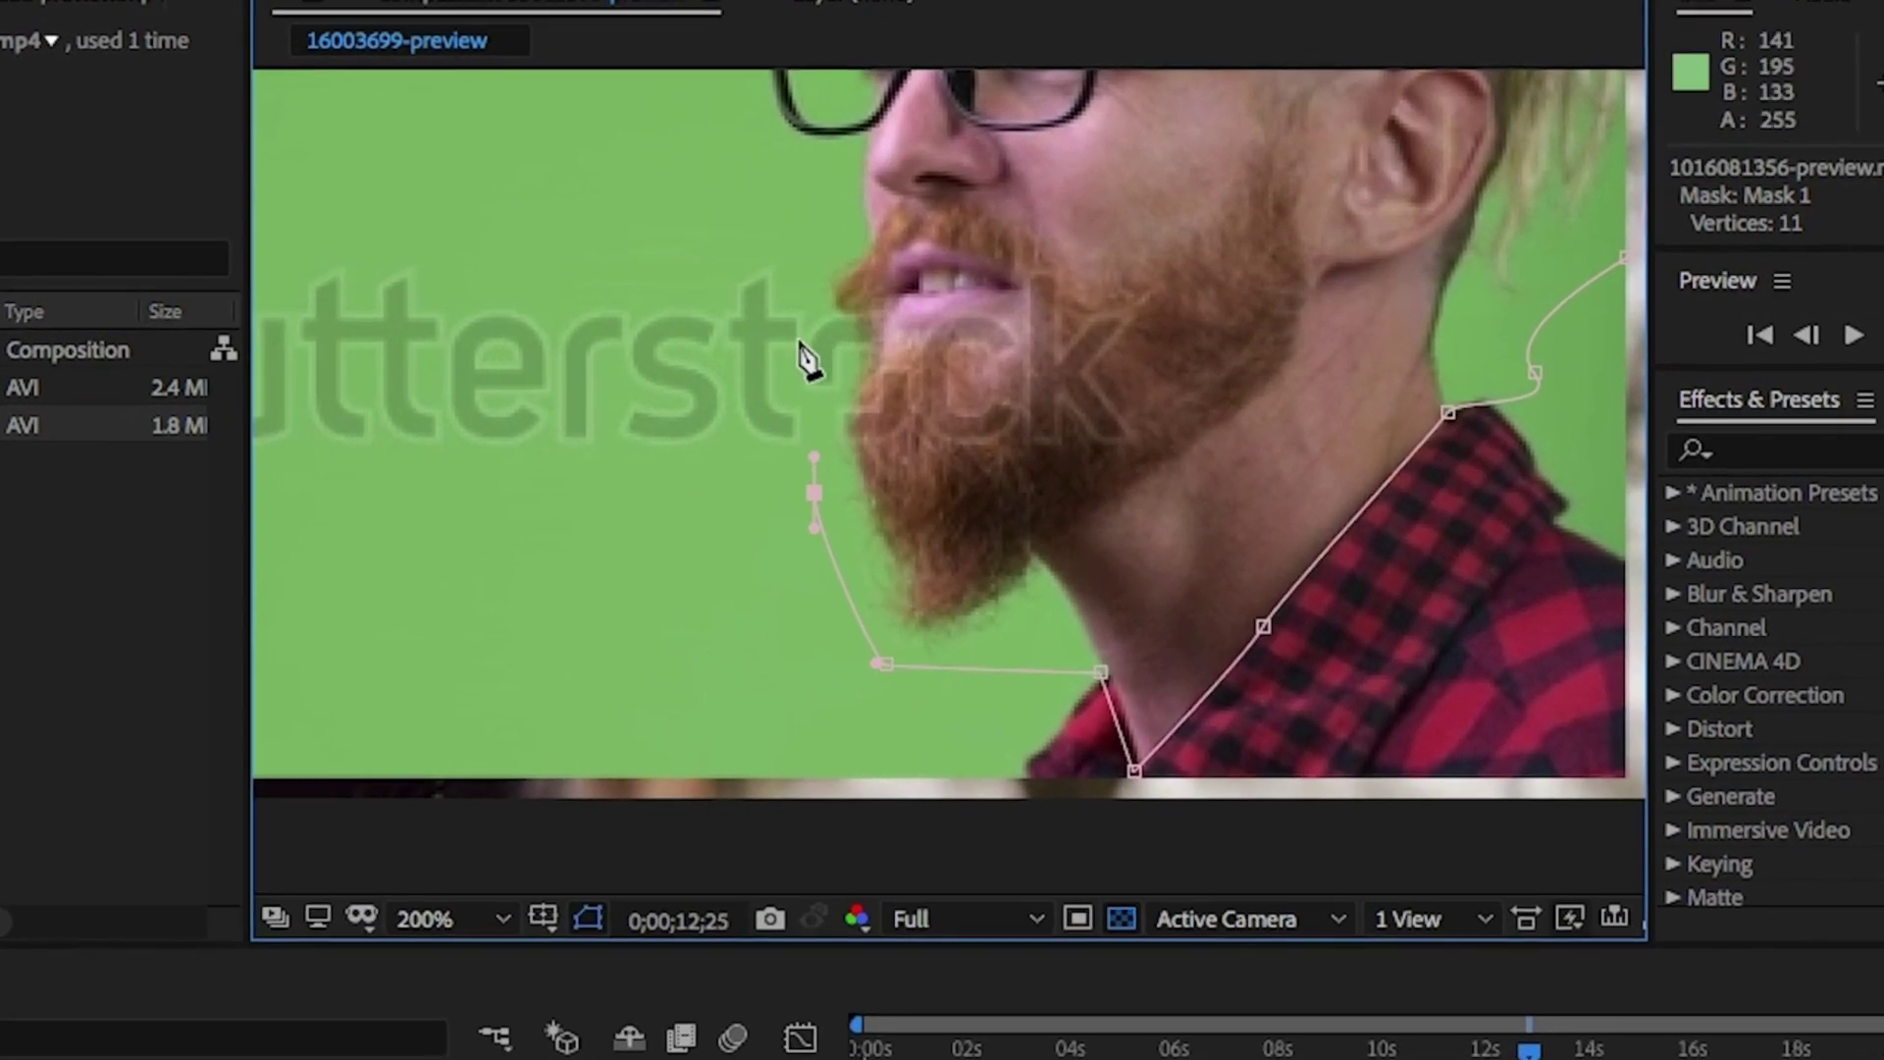
left_click_drag(833, 368, 831, 335)
left_click_drag(809, 255, 837, 609)
left_click_drag(774, 382, 779, 336)
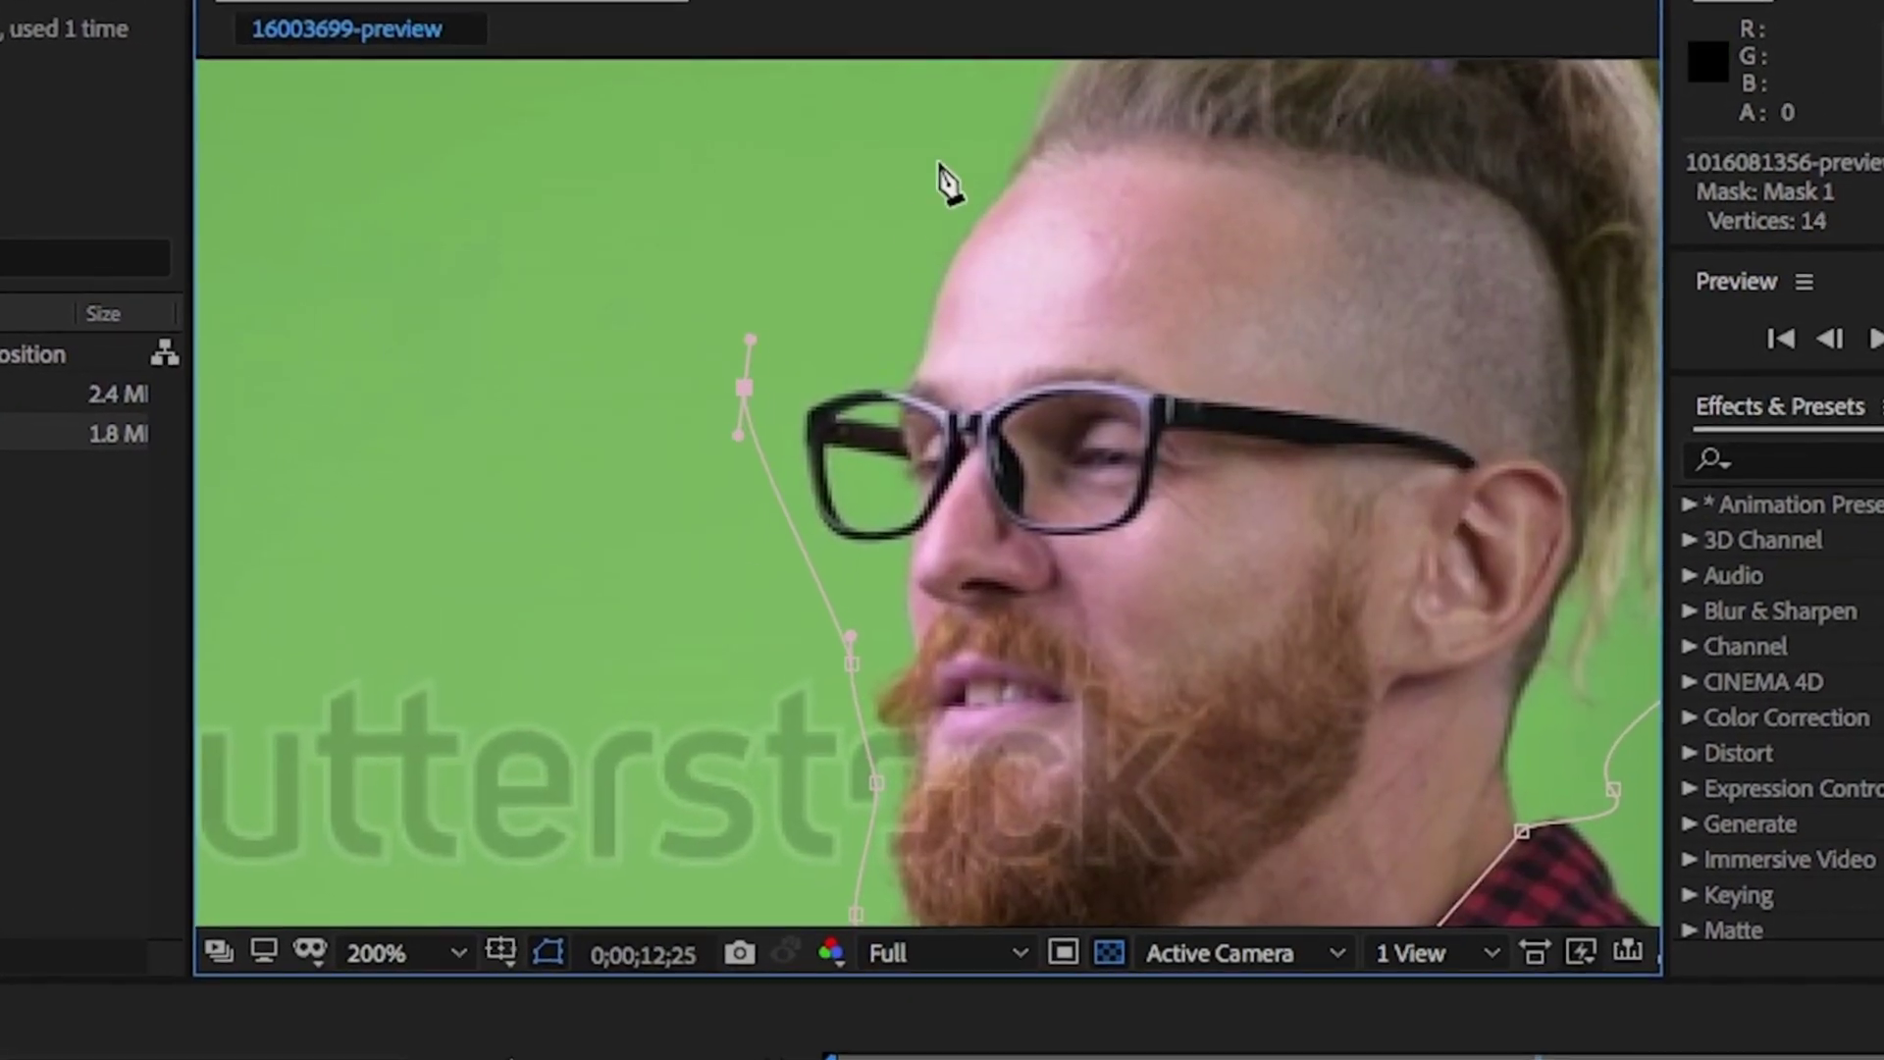
left_click(950, 100)
key("ctrl+z")
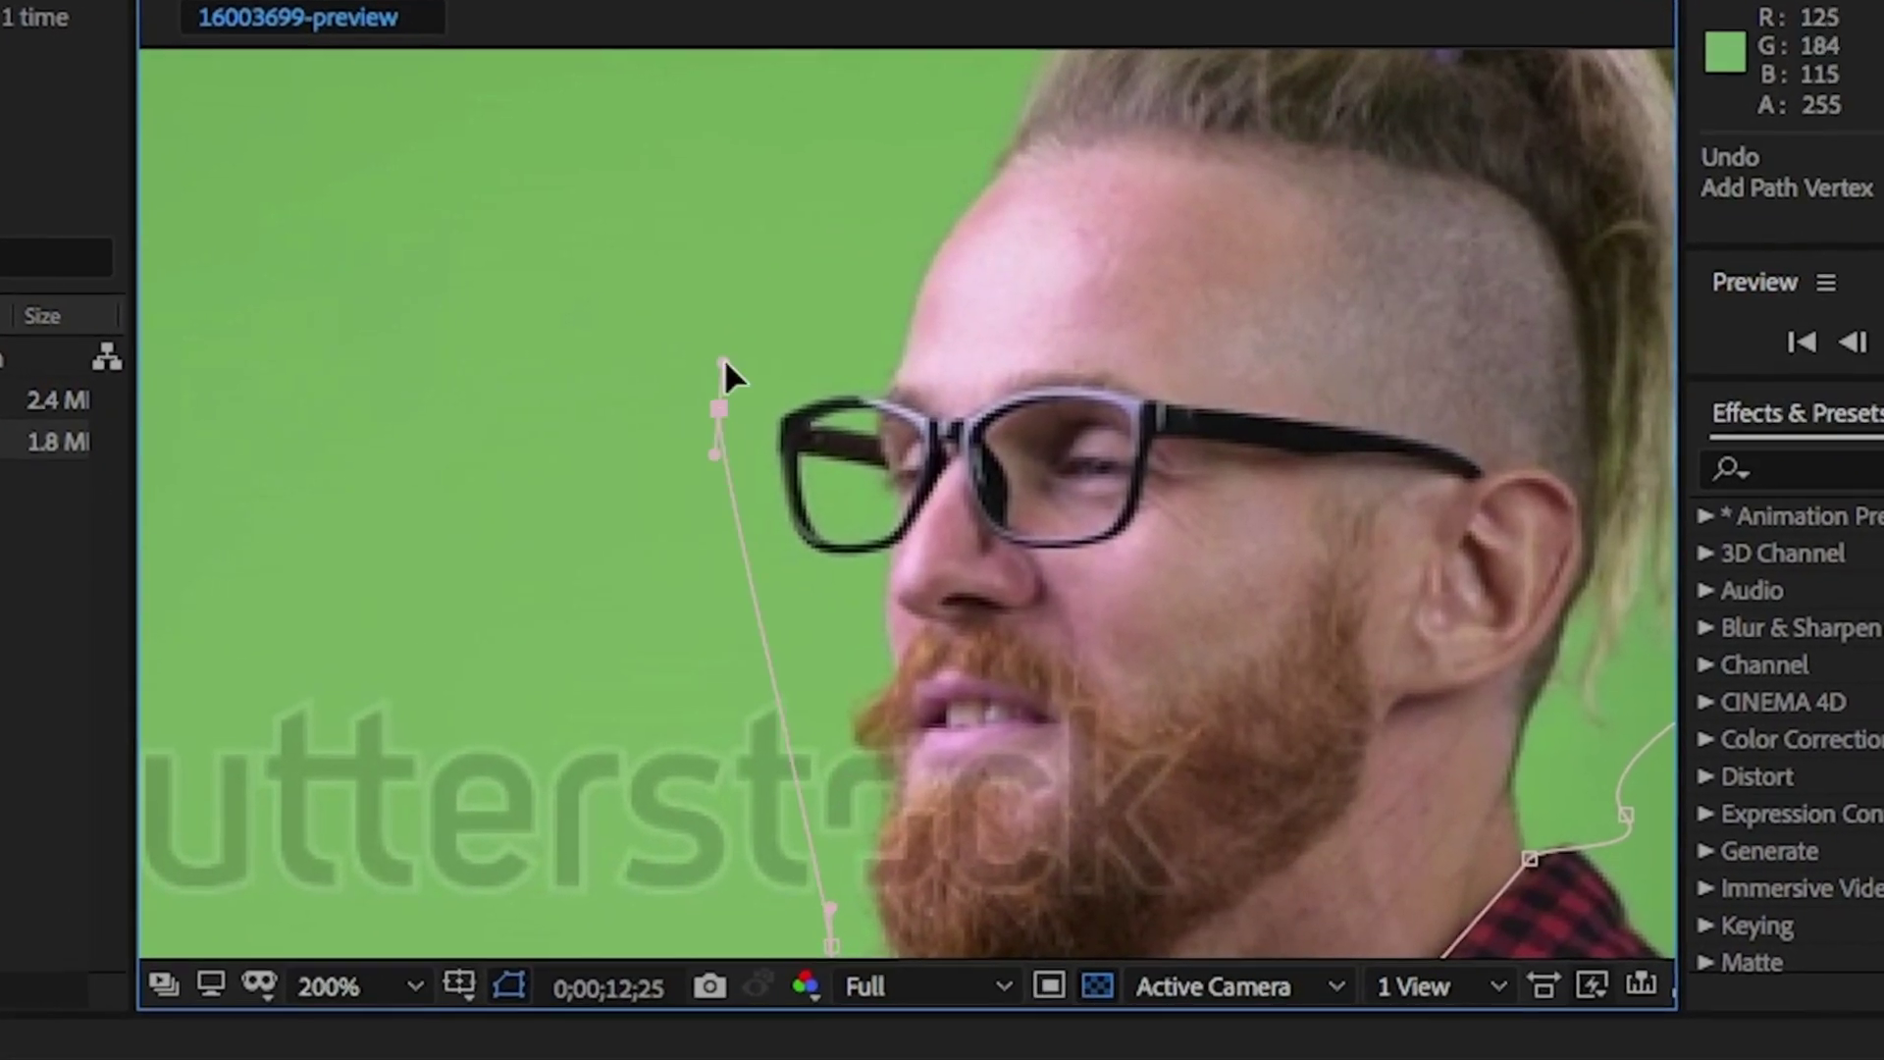
left_click_drag(835, 395, 635, 623)
left_click_drag(898, 170, 936, 168)
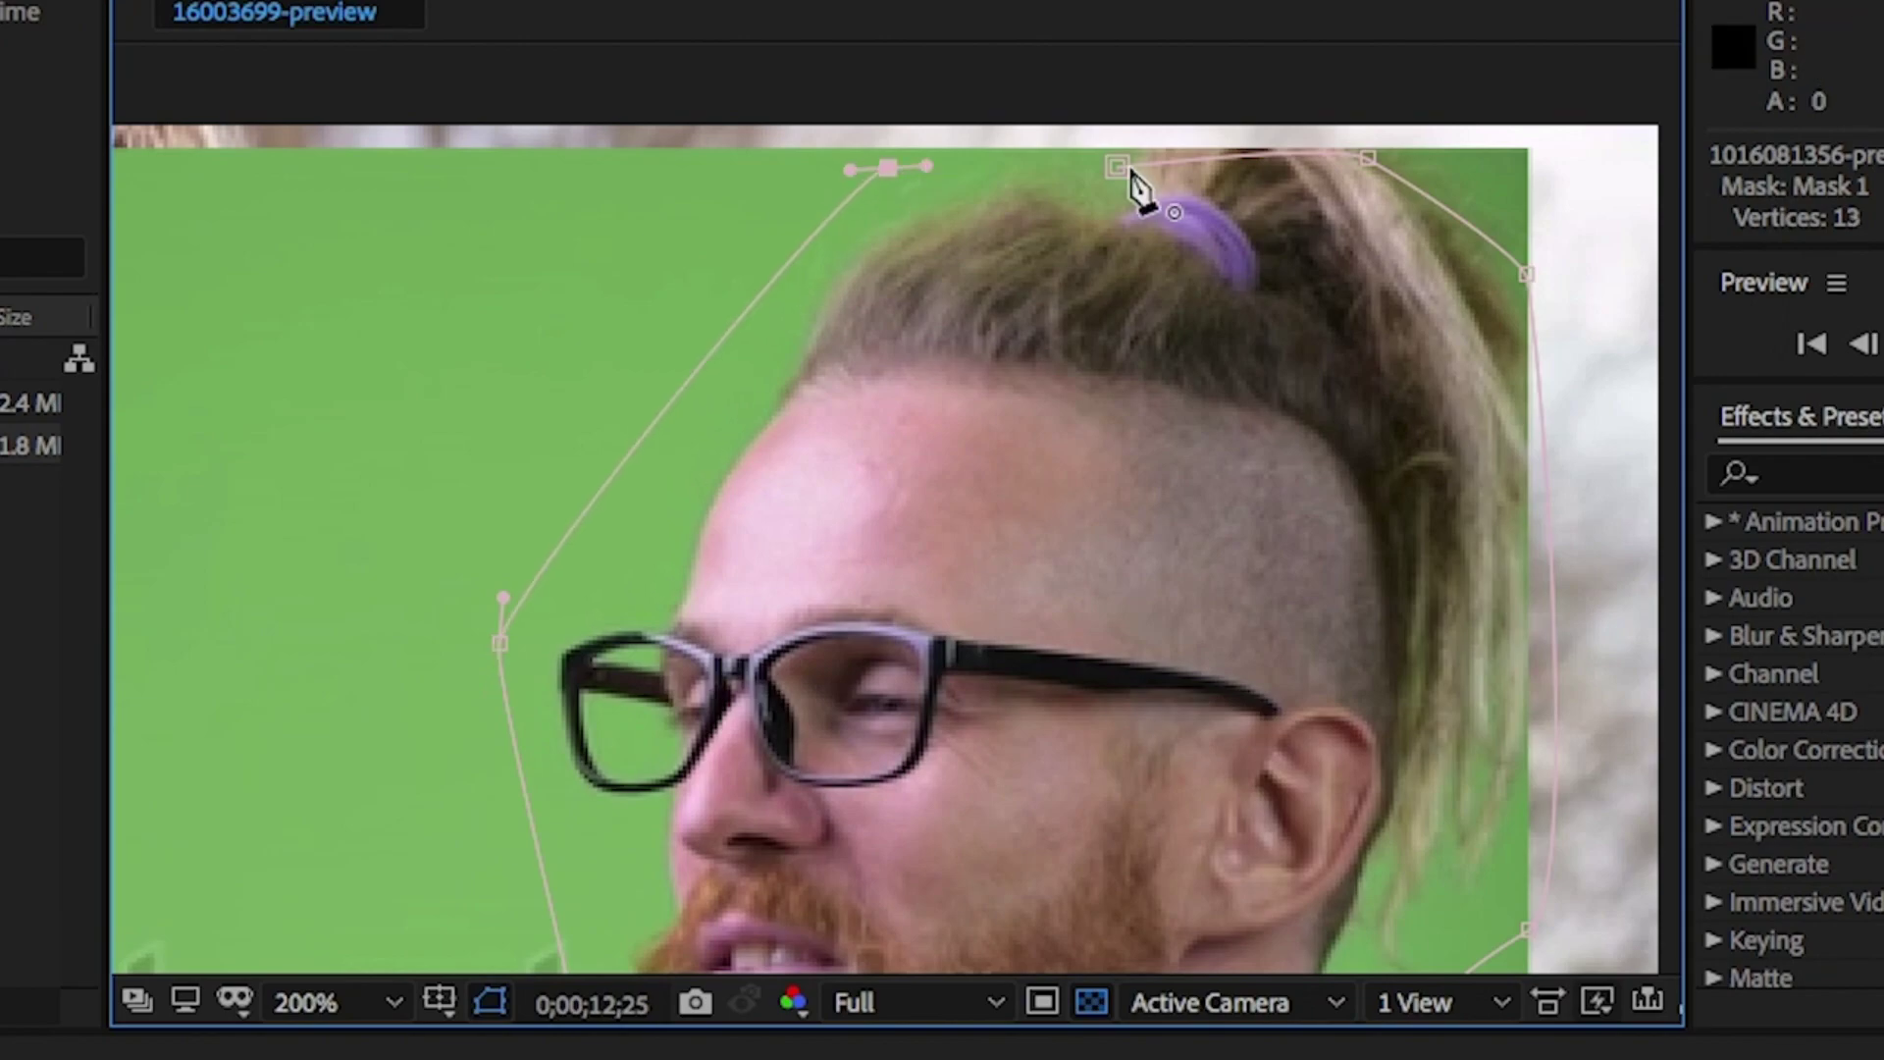
left_click(1125, 169)
scroll(772, 628, "down", 1)
left_click(1732, 403)
type("key")
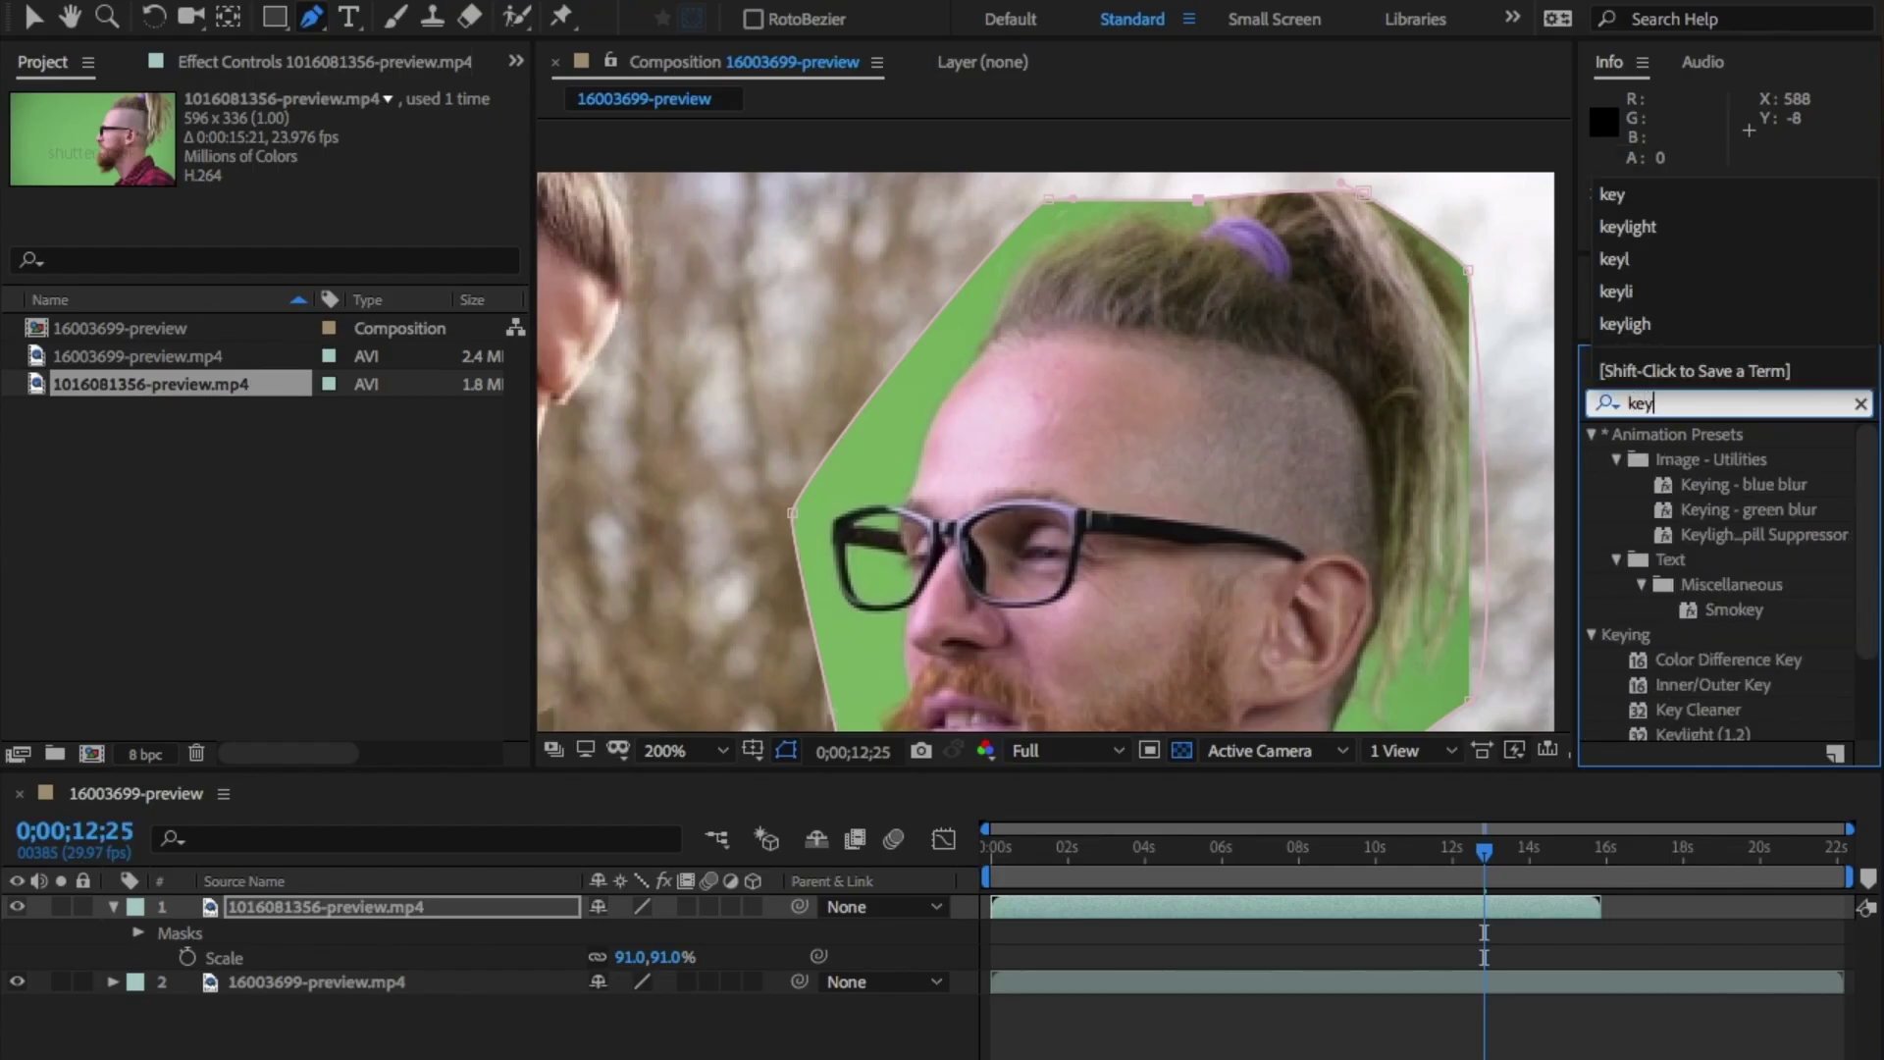
type("l")
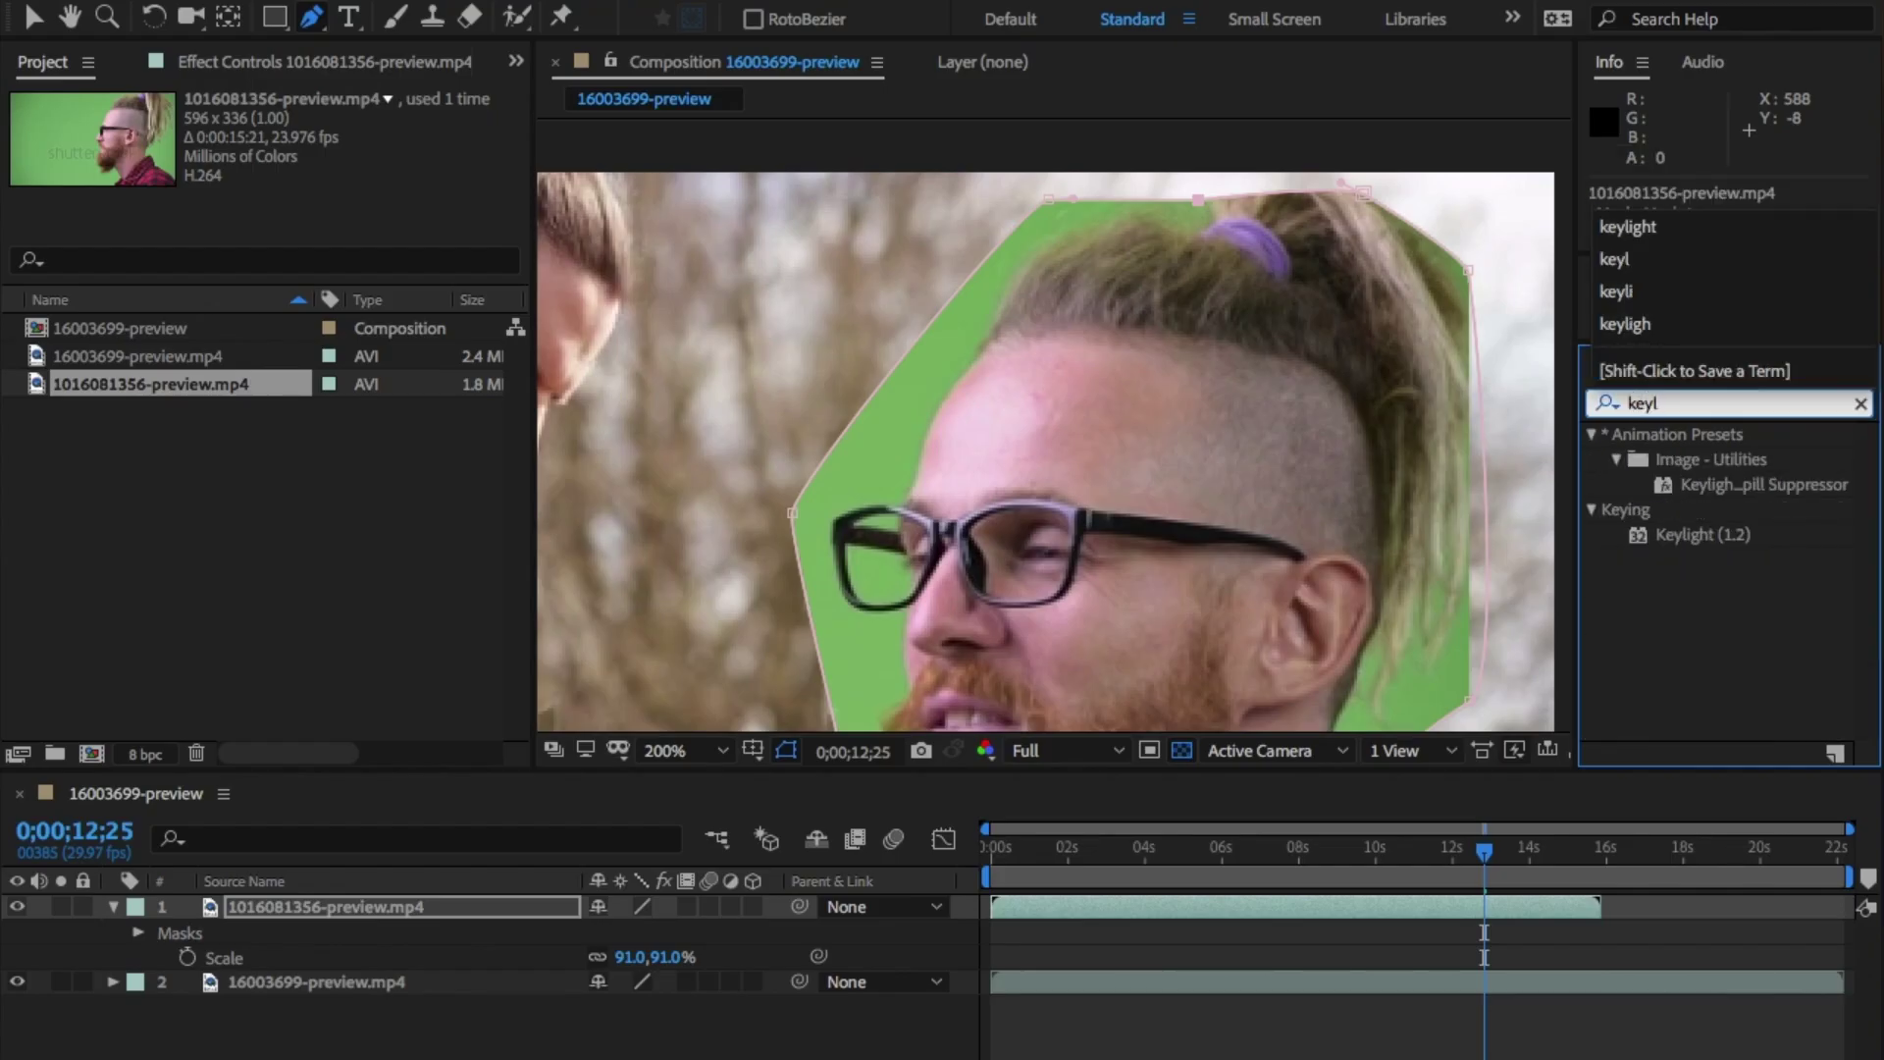
left_click_drag(1668, 537, 1388, 906)
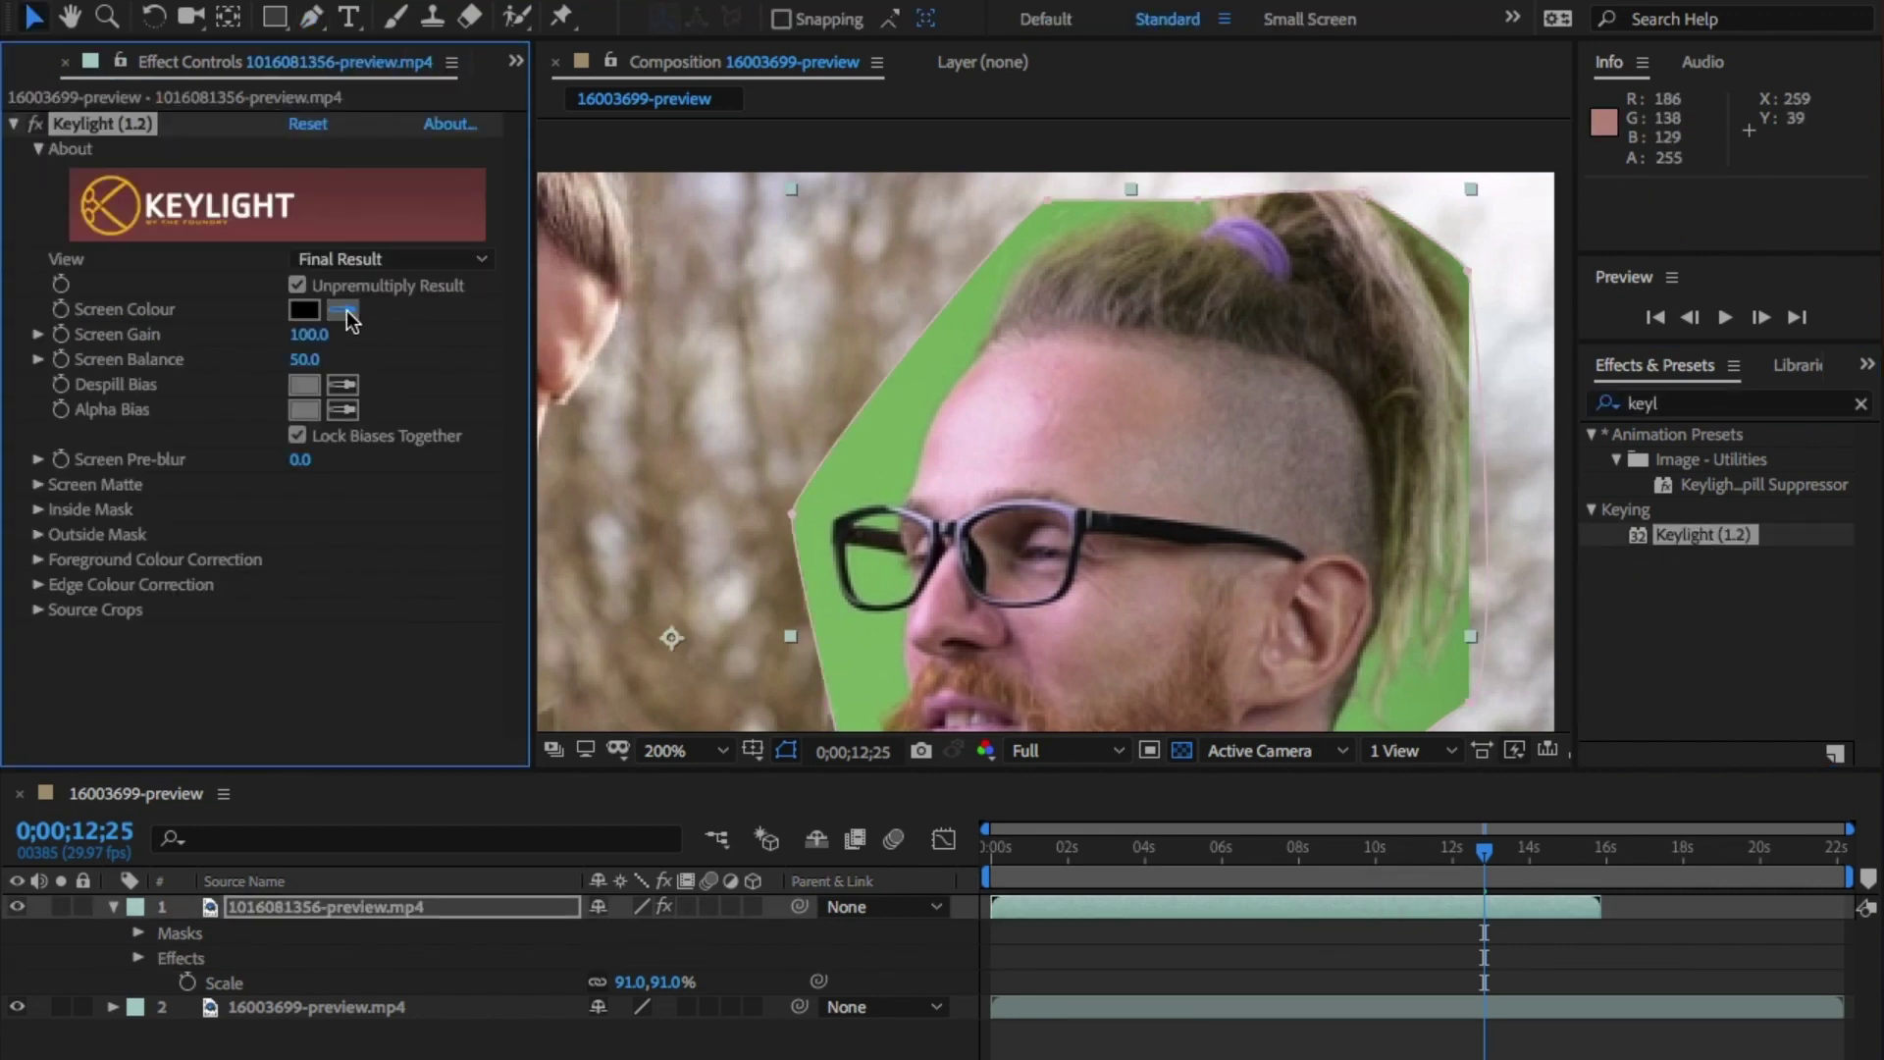
left_click(941, 356)
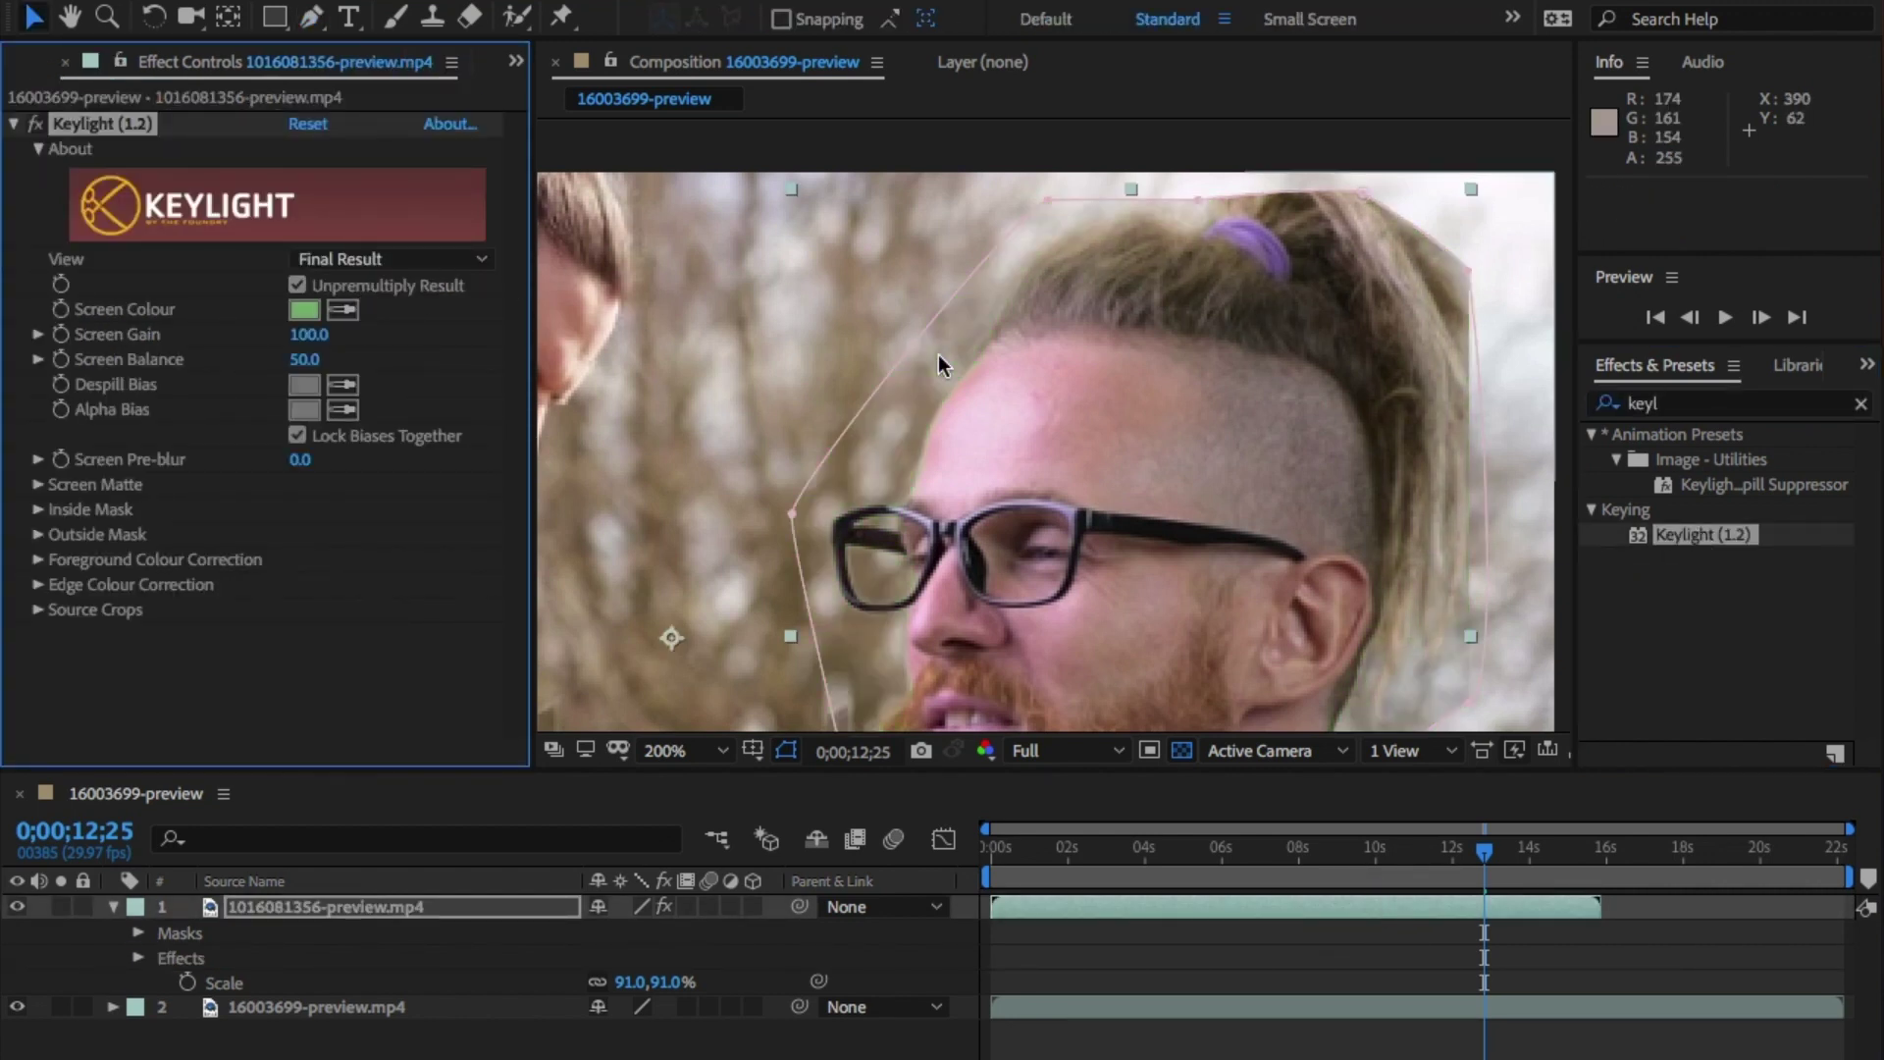
Display the alpha channel in the composition view and hide the 16003699-preview.mp4 layer to inspect the keyed matte
key("comma")
key("comma")
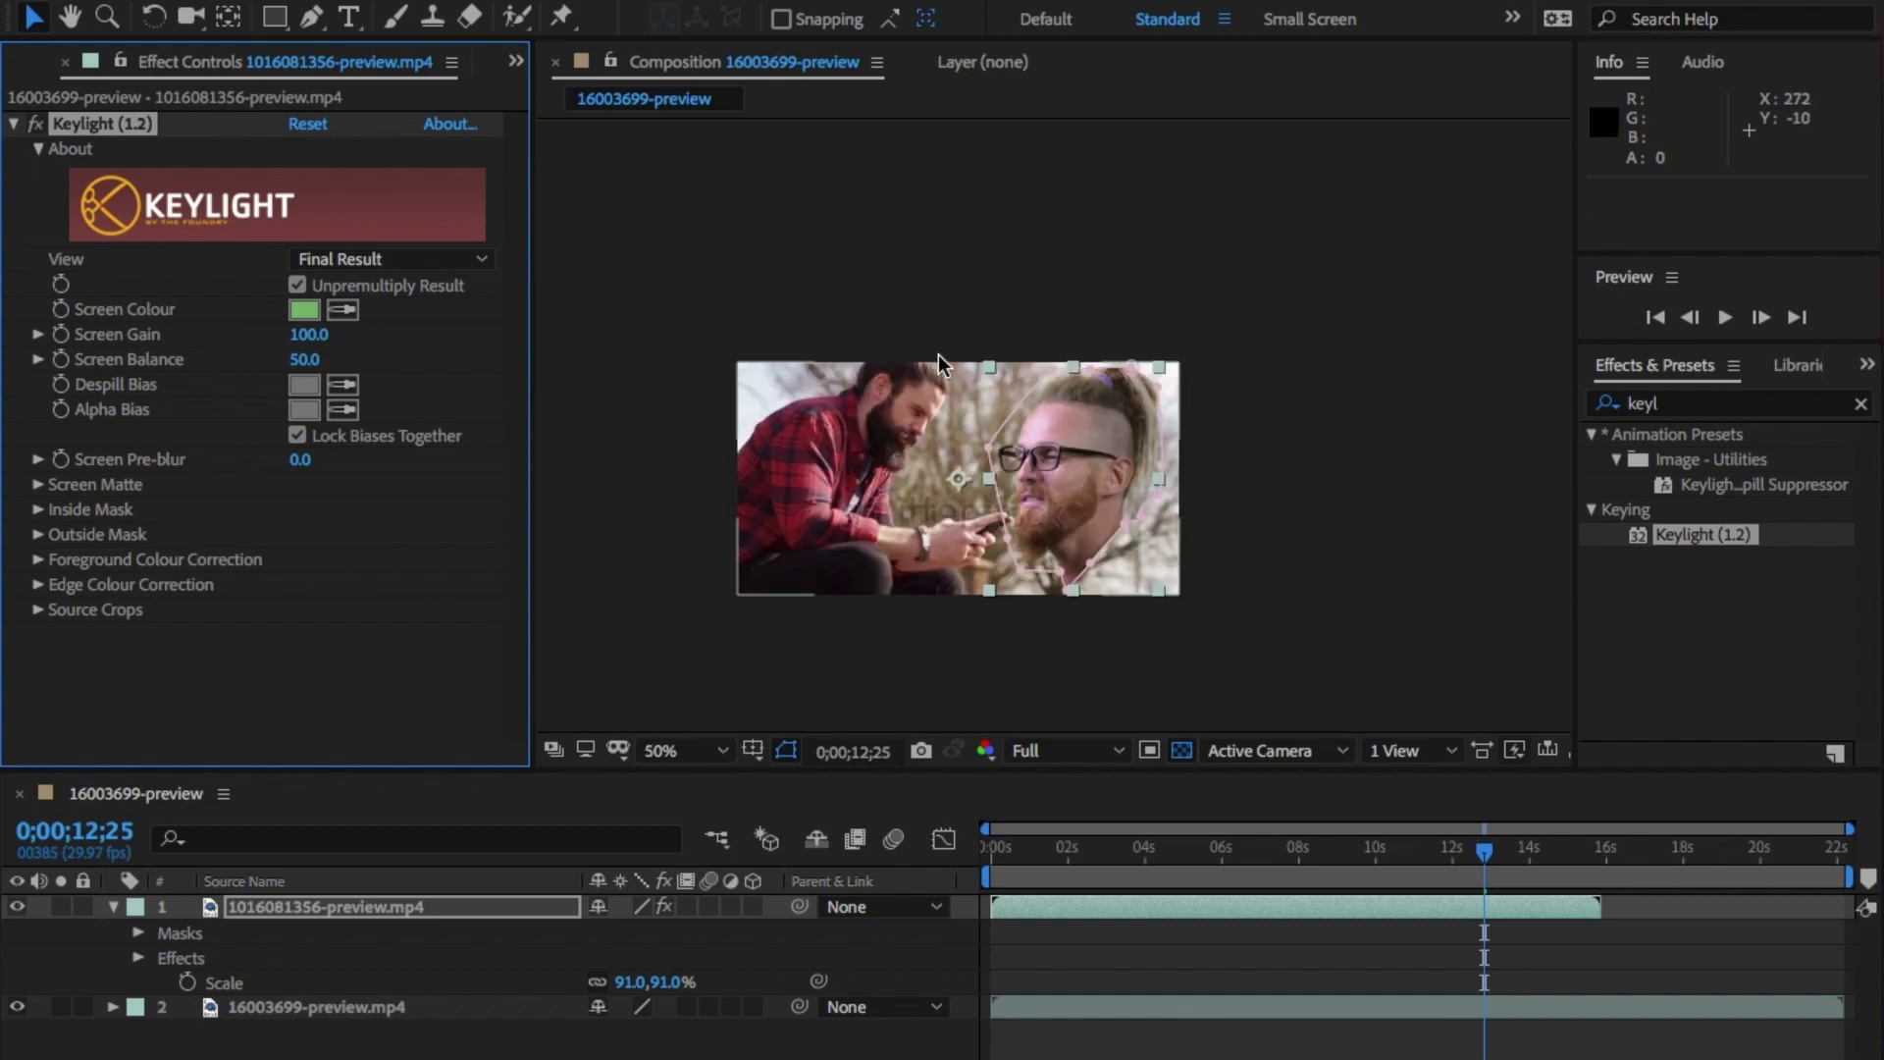
key("period")
key("period")
left_click_drag(938, 355, 856, 127)
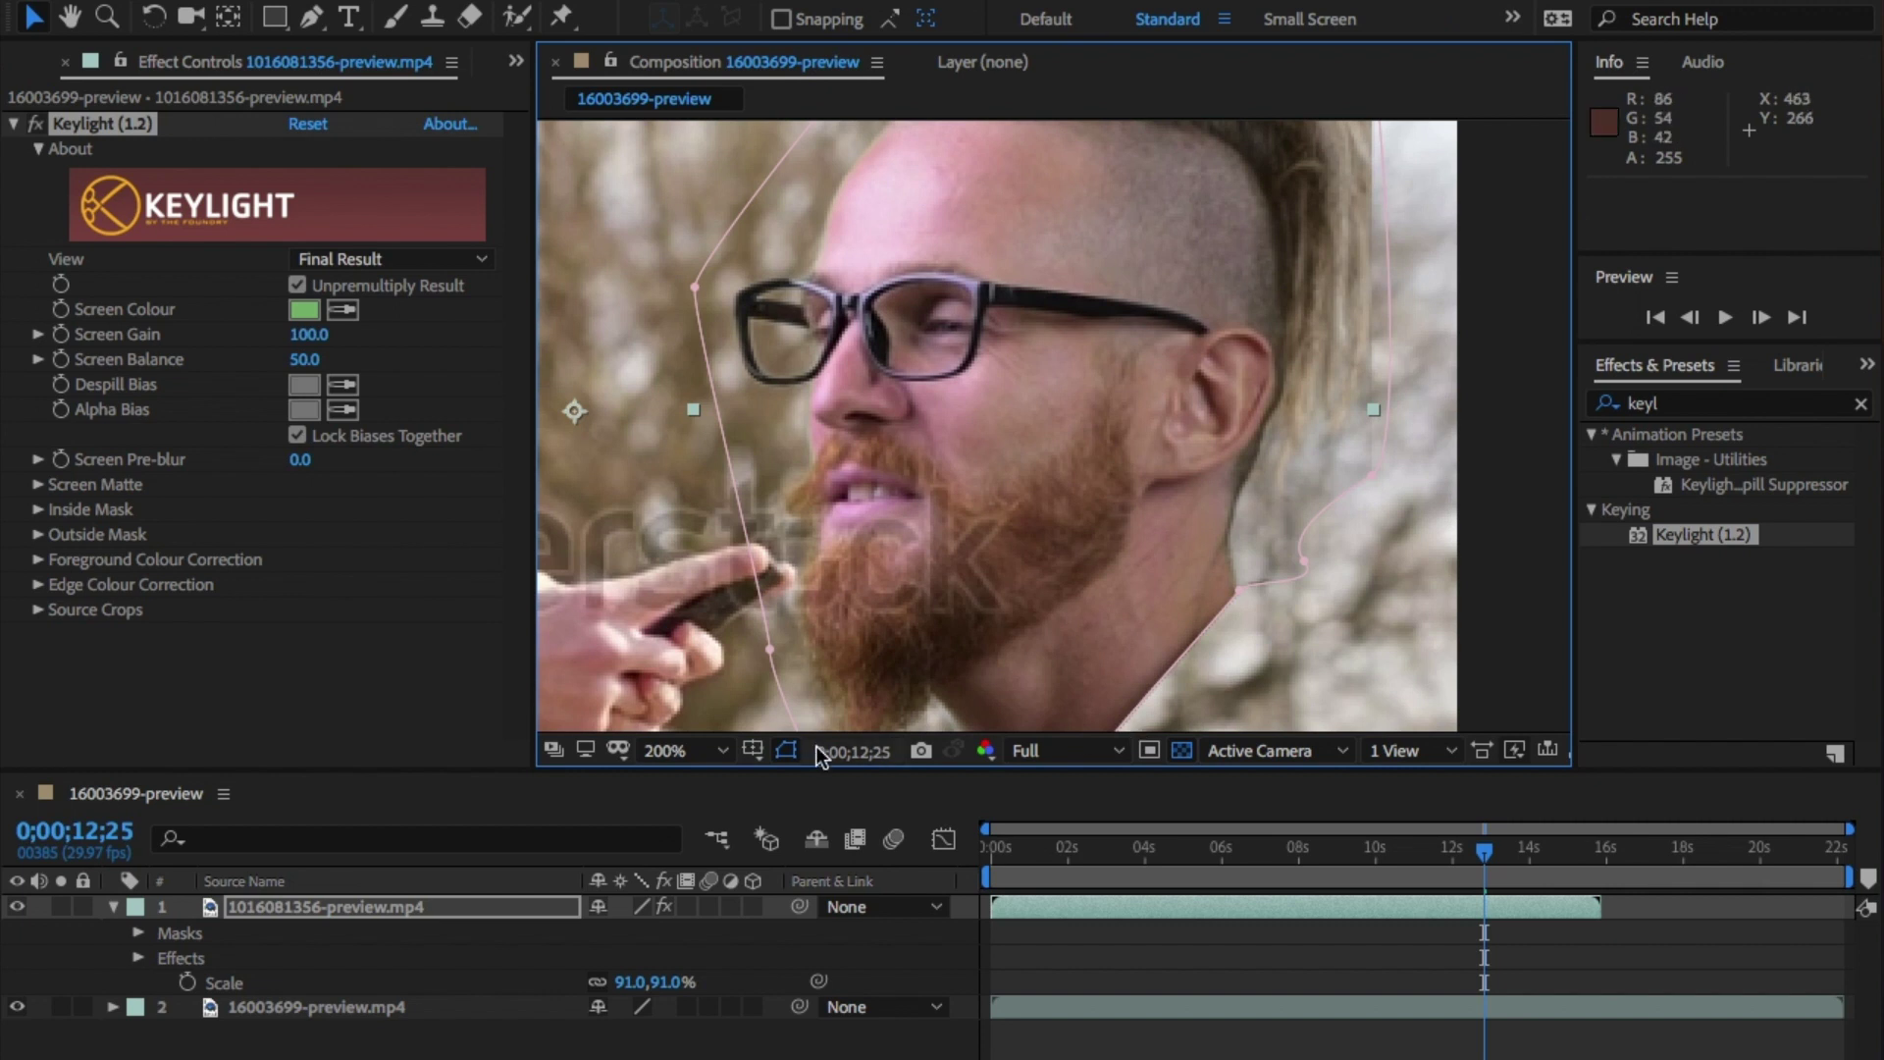
left_click(984, 753)
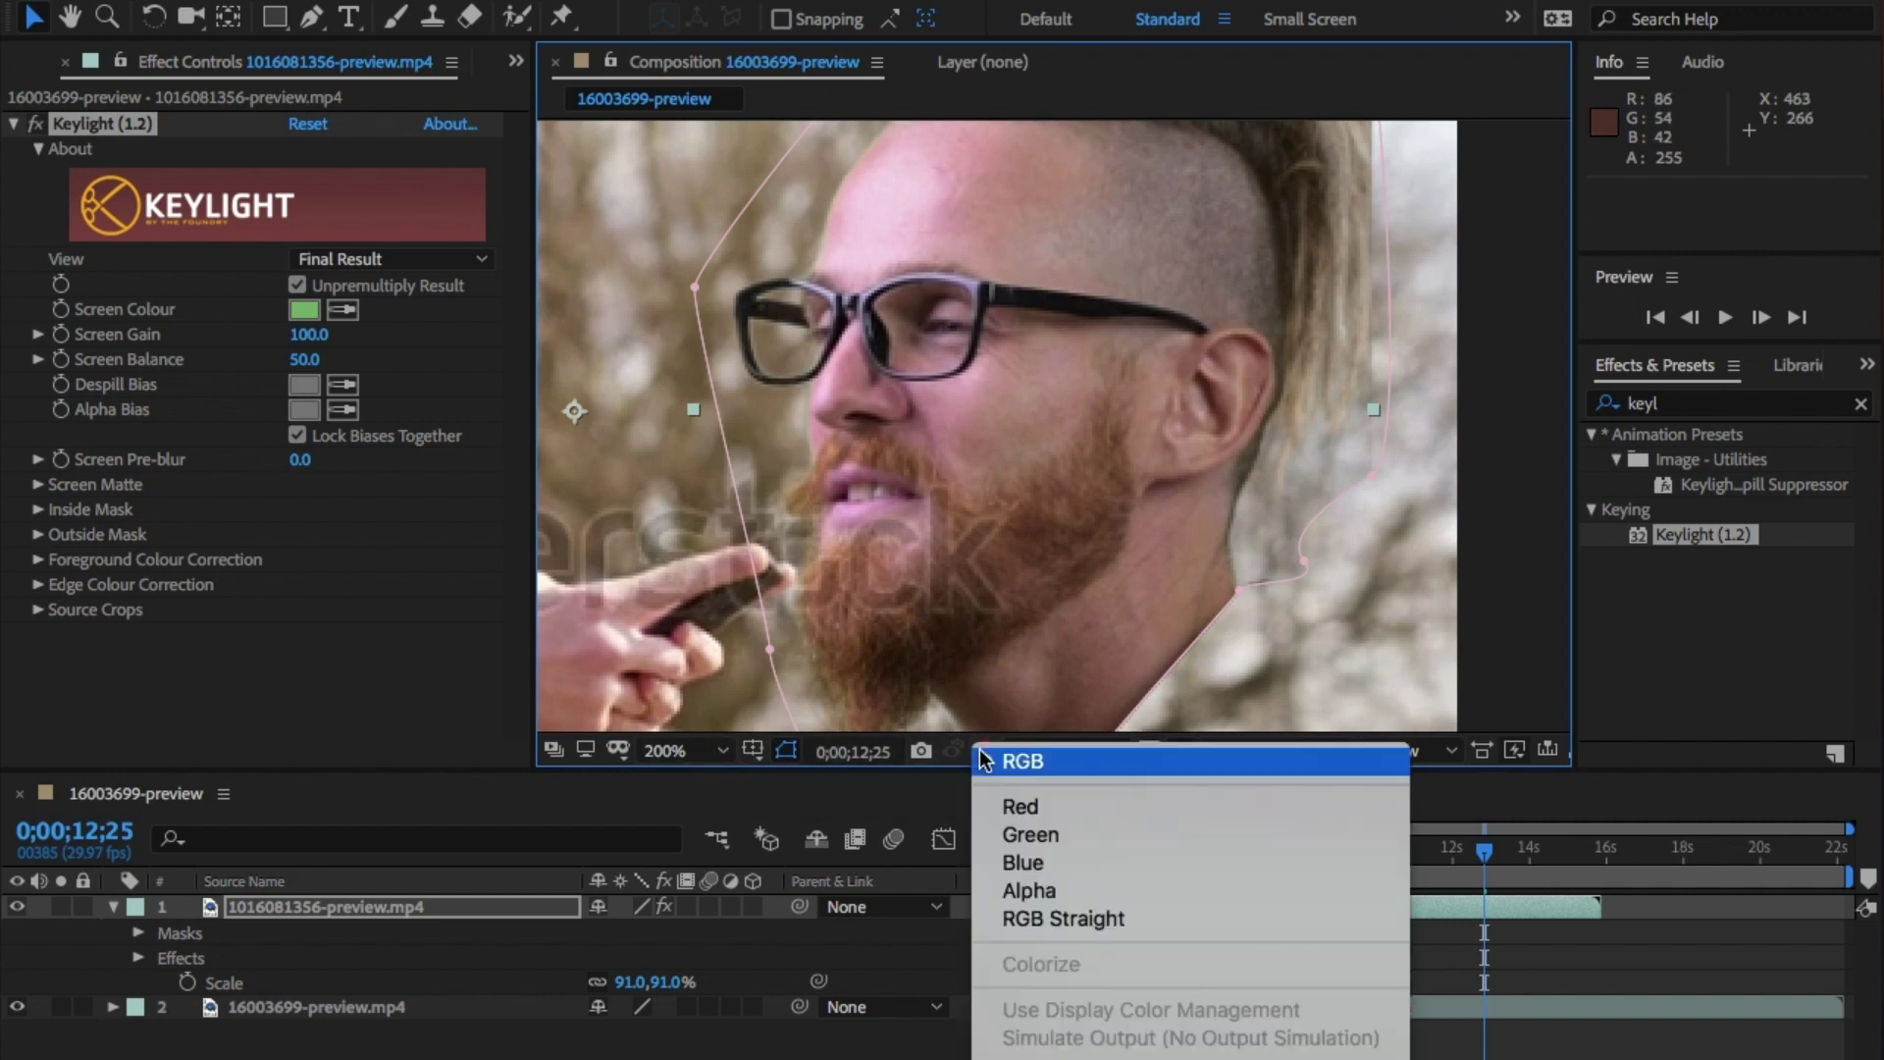
left_click(1080, 897)
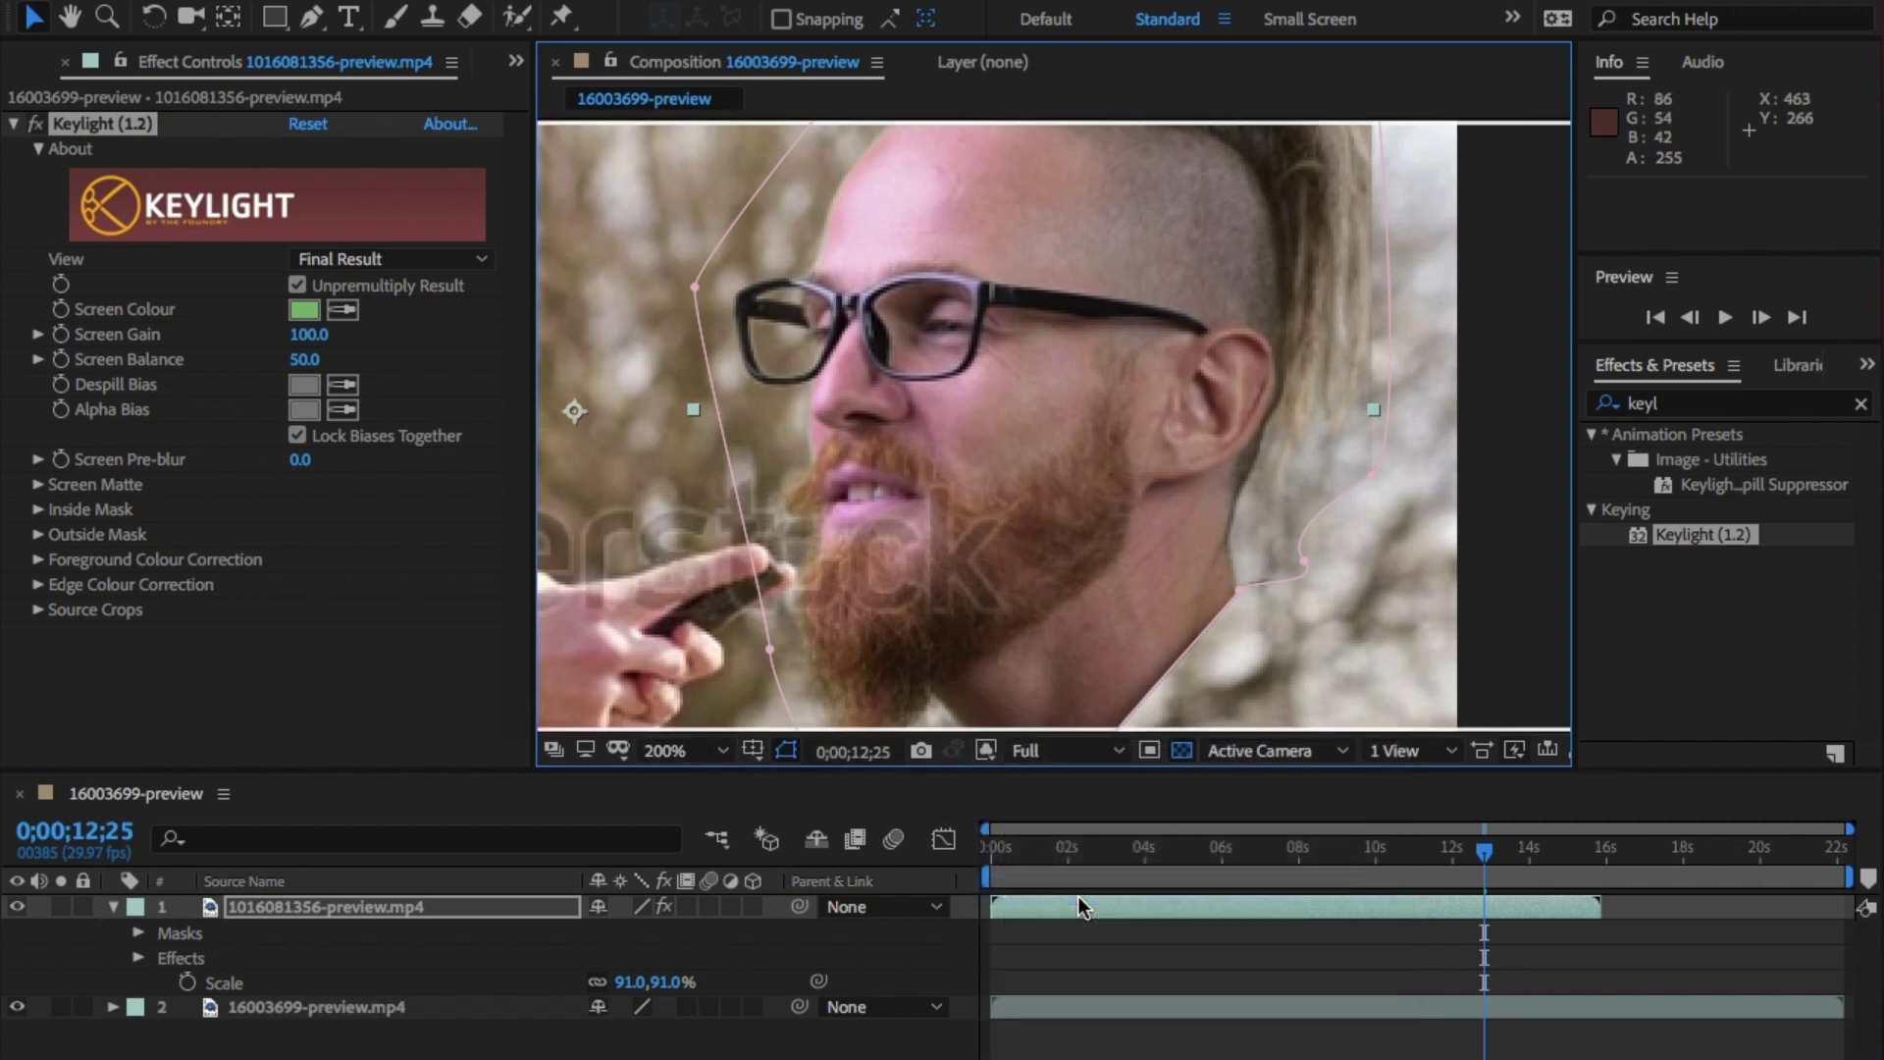
left_click(16, 1007)
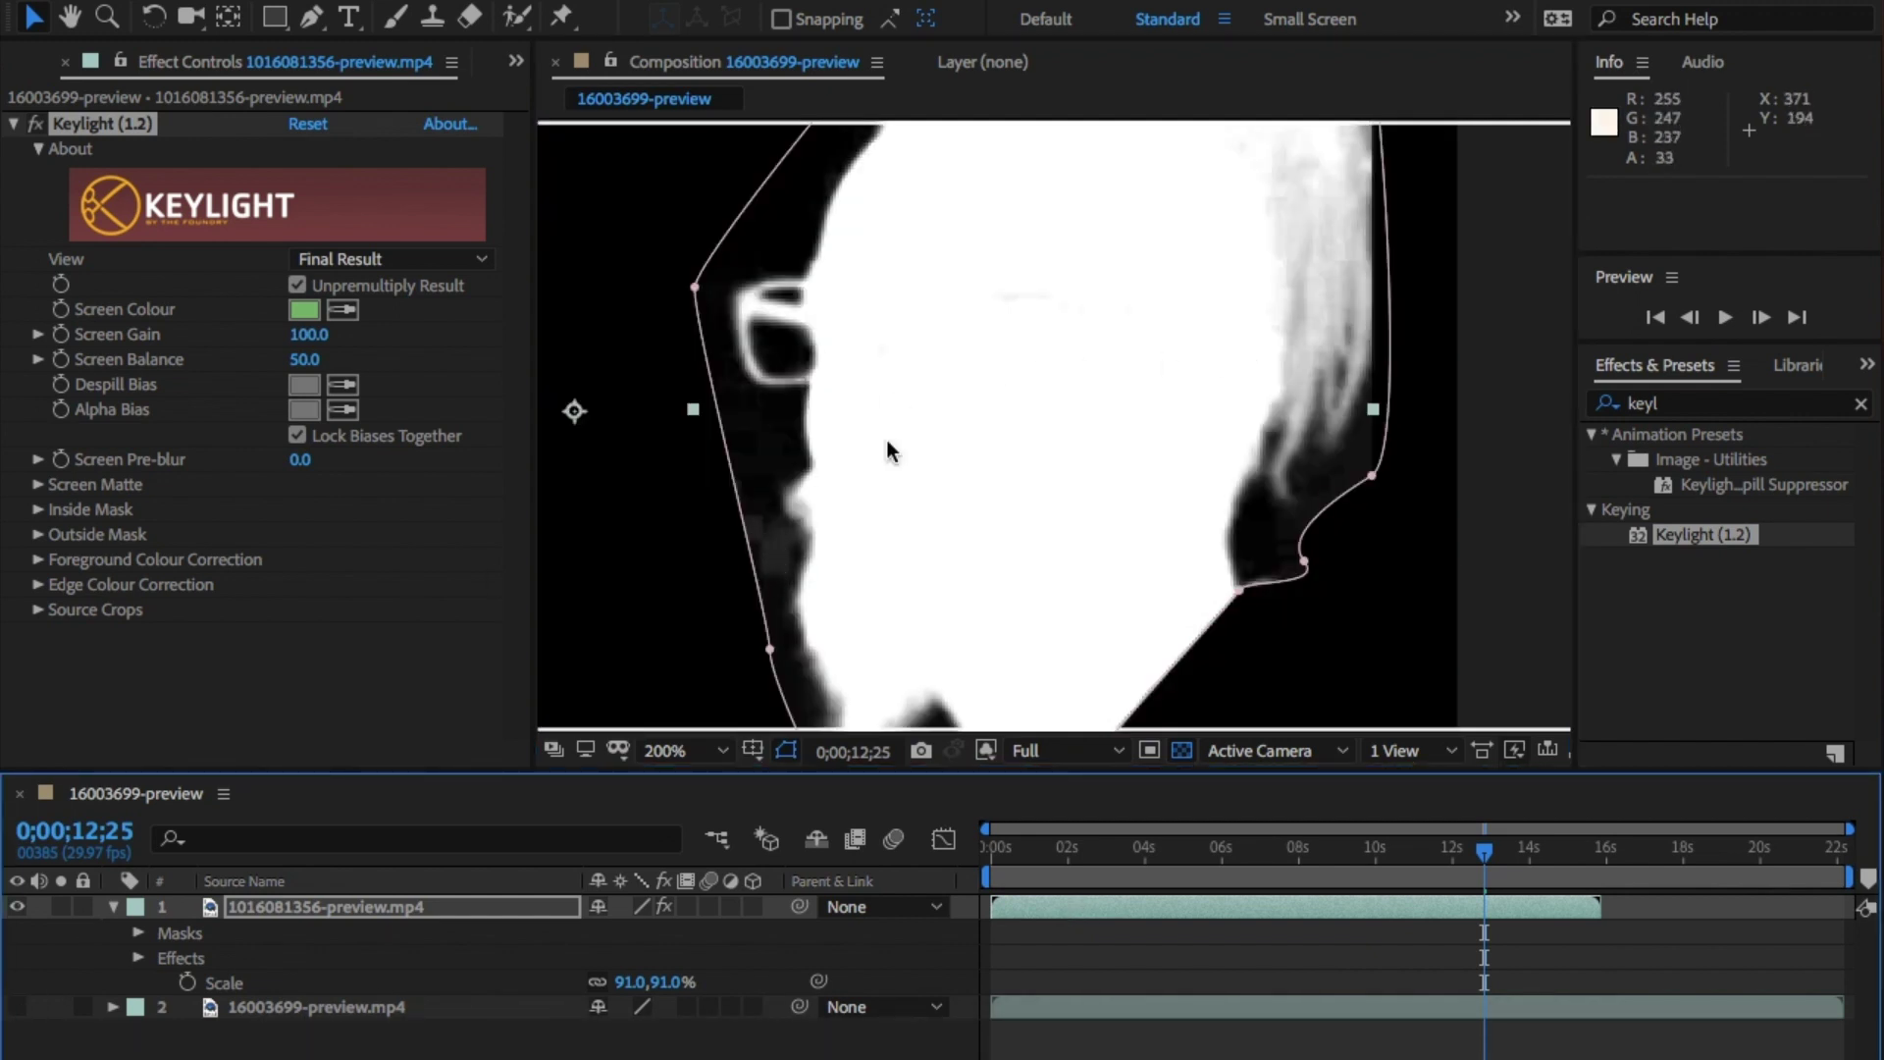
In Keylight's Screen Matte settings, set Clip White to 74 and Clip Black to 11
key("h")
left_click_drag(1174, 298, 1168, 538)
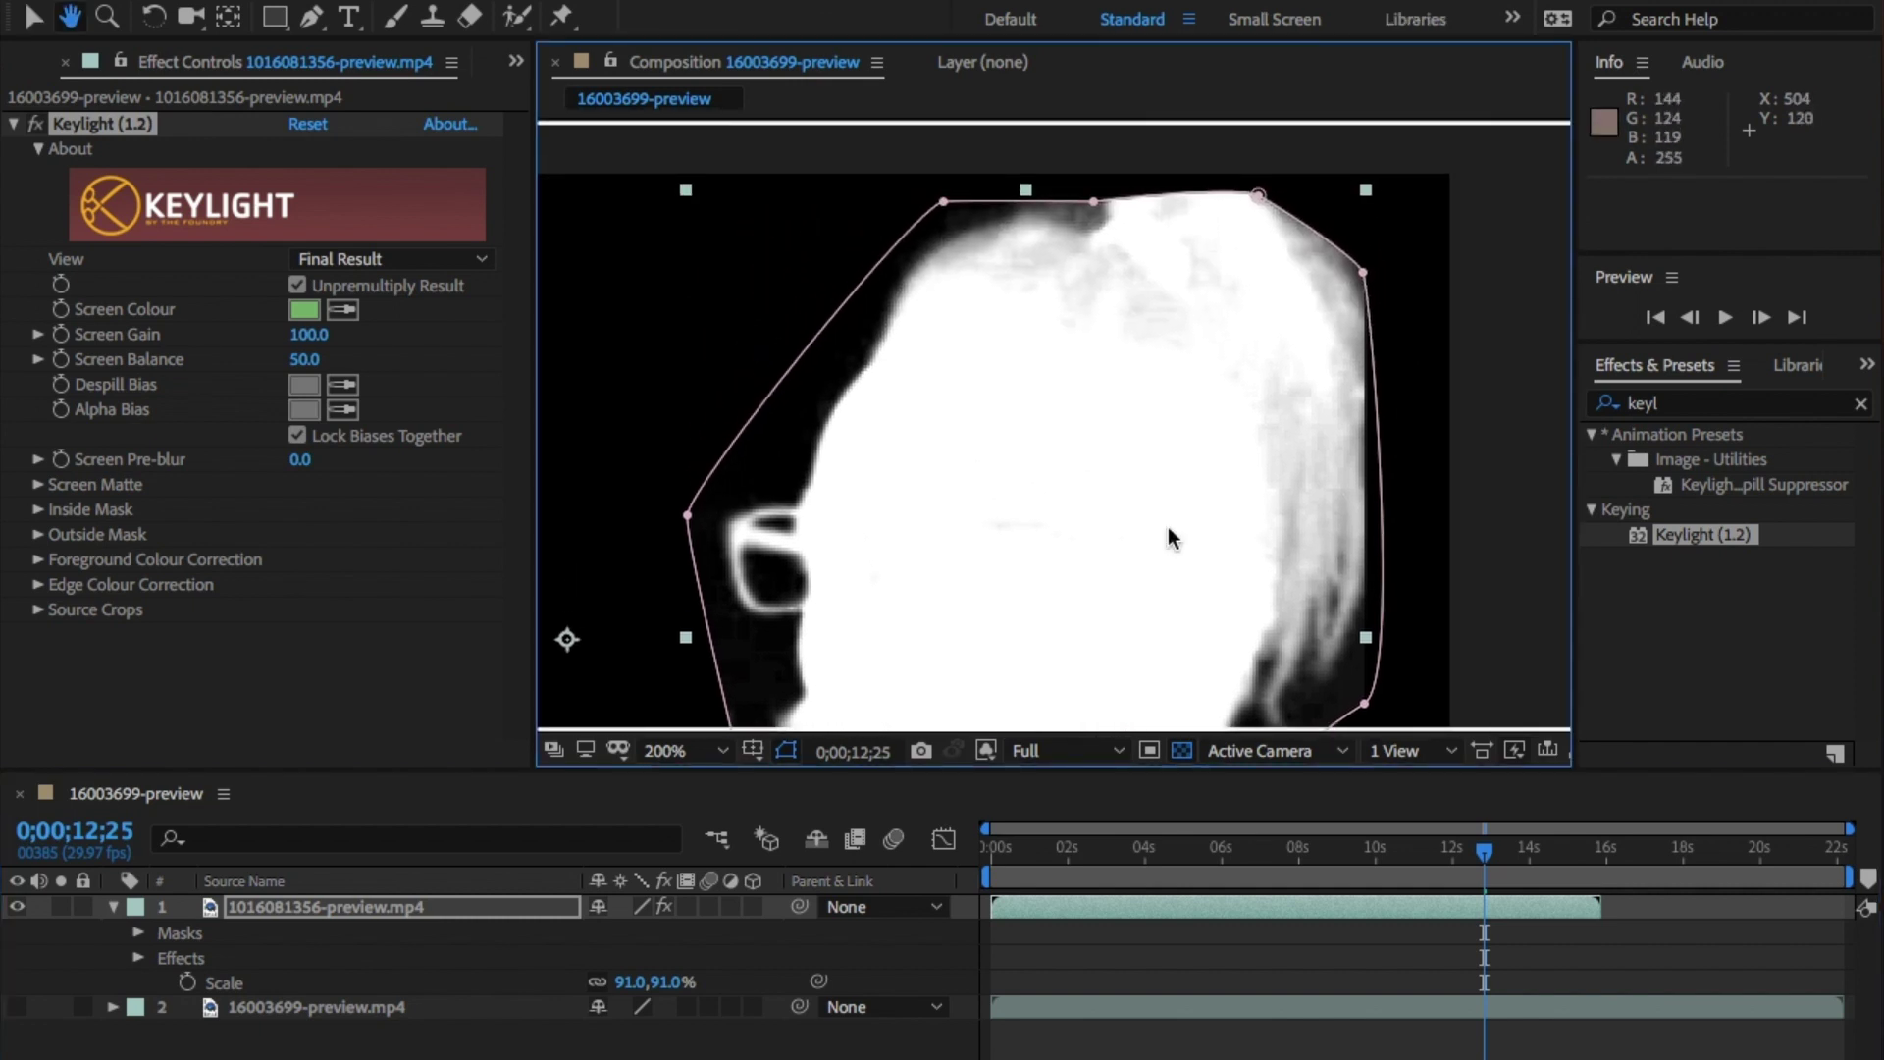
key("v")
left_click(39, 485)
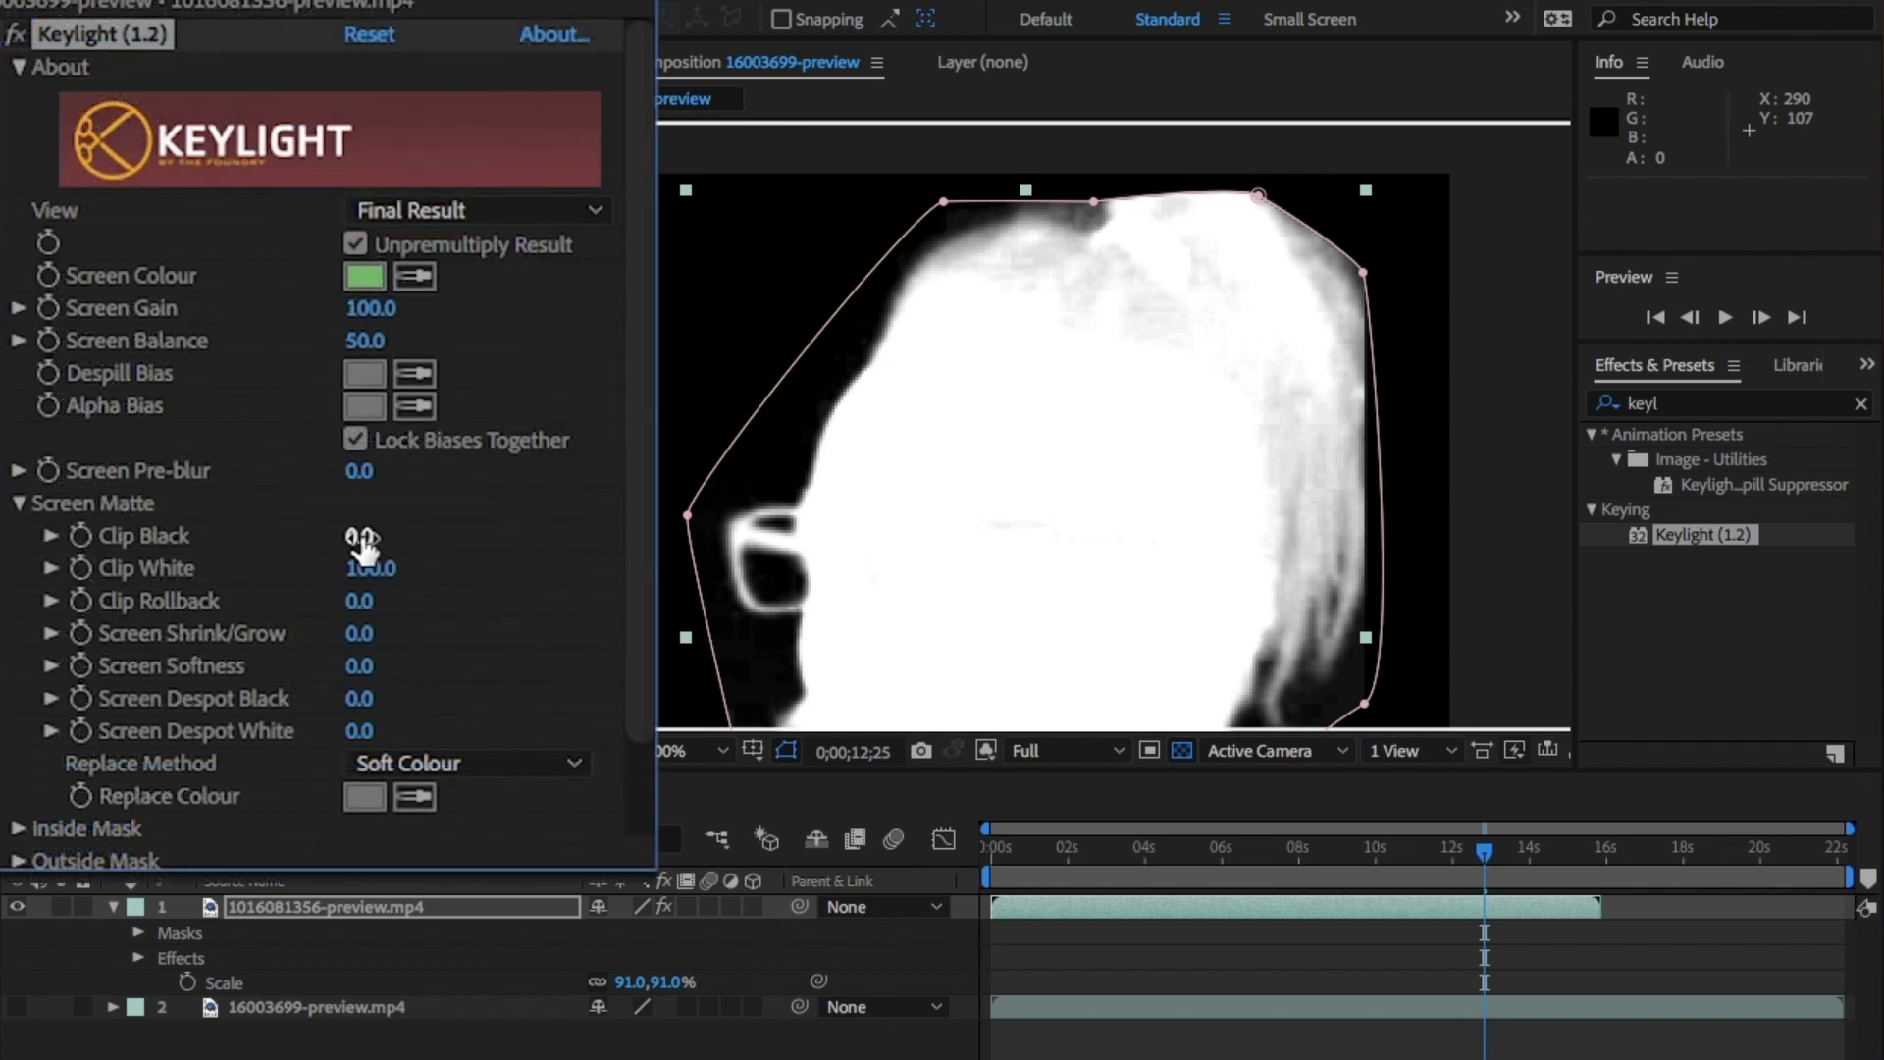
left_click_drag(317, 576, 312, 577)
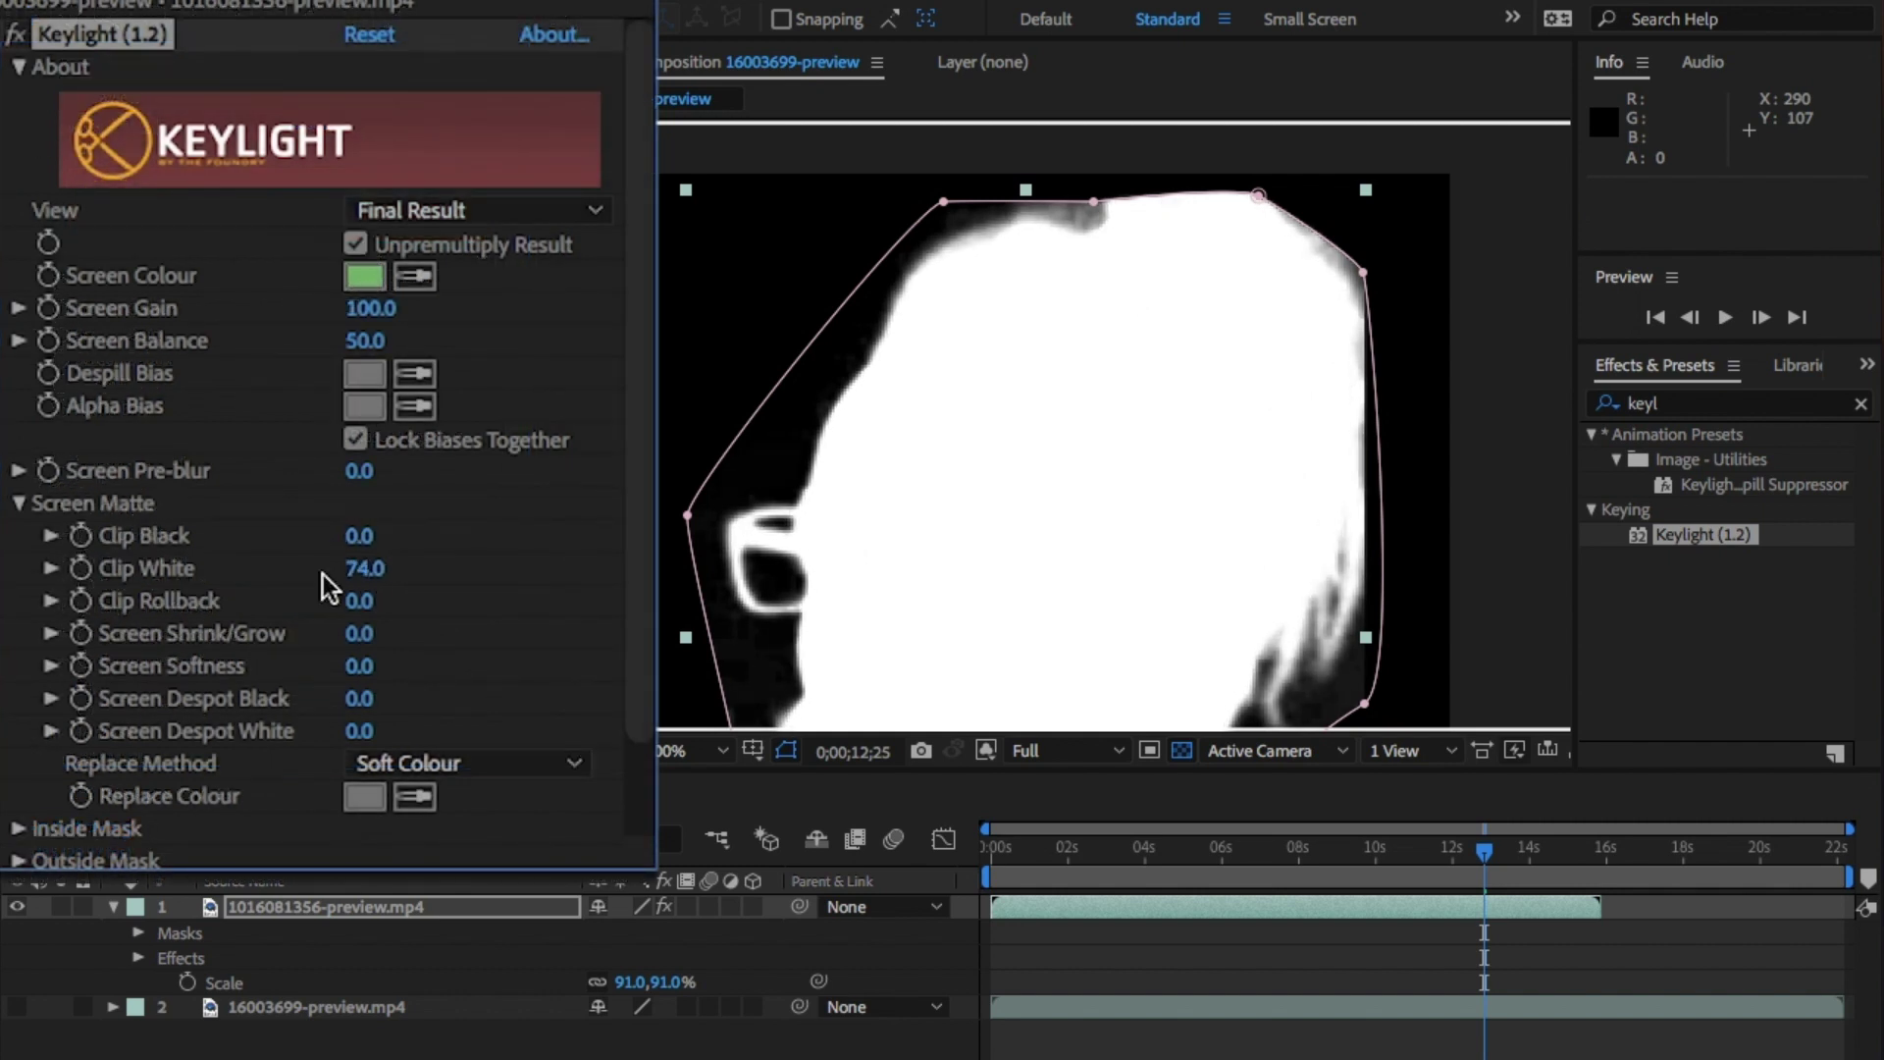
key("h")
left_click_drag(1051, 474, 1057, 209)
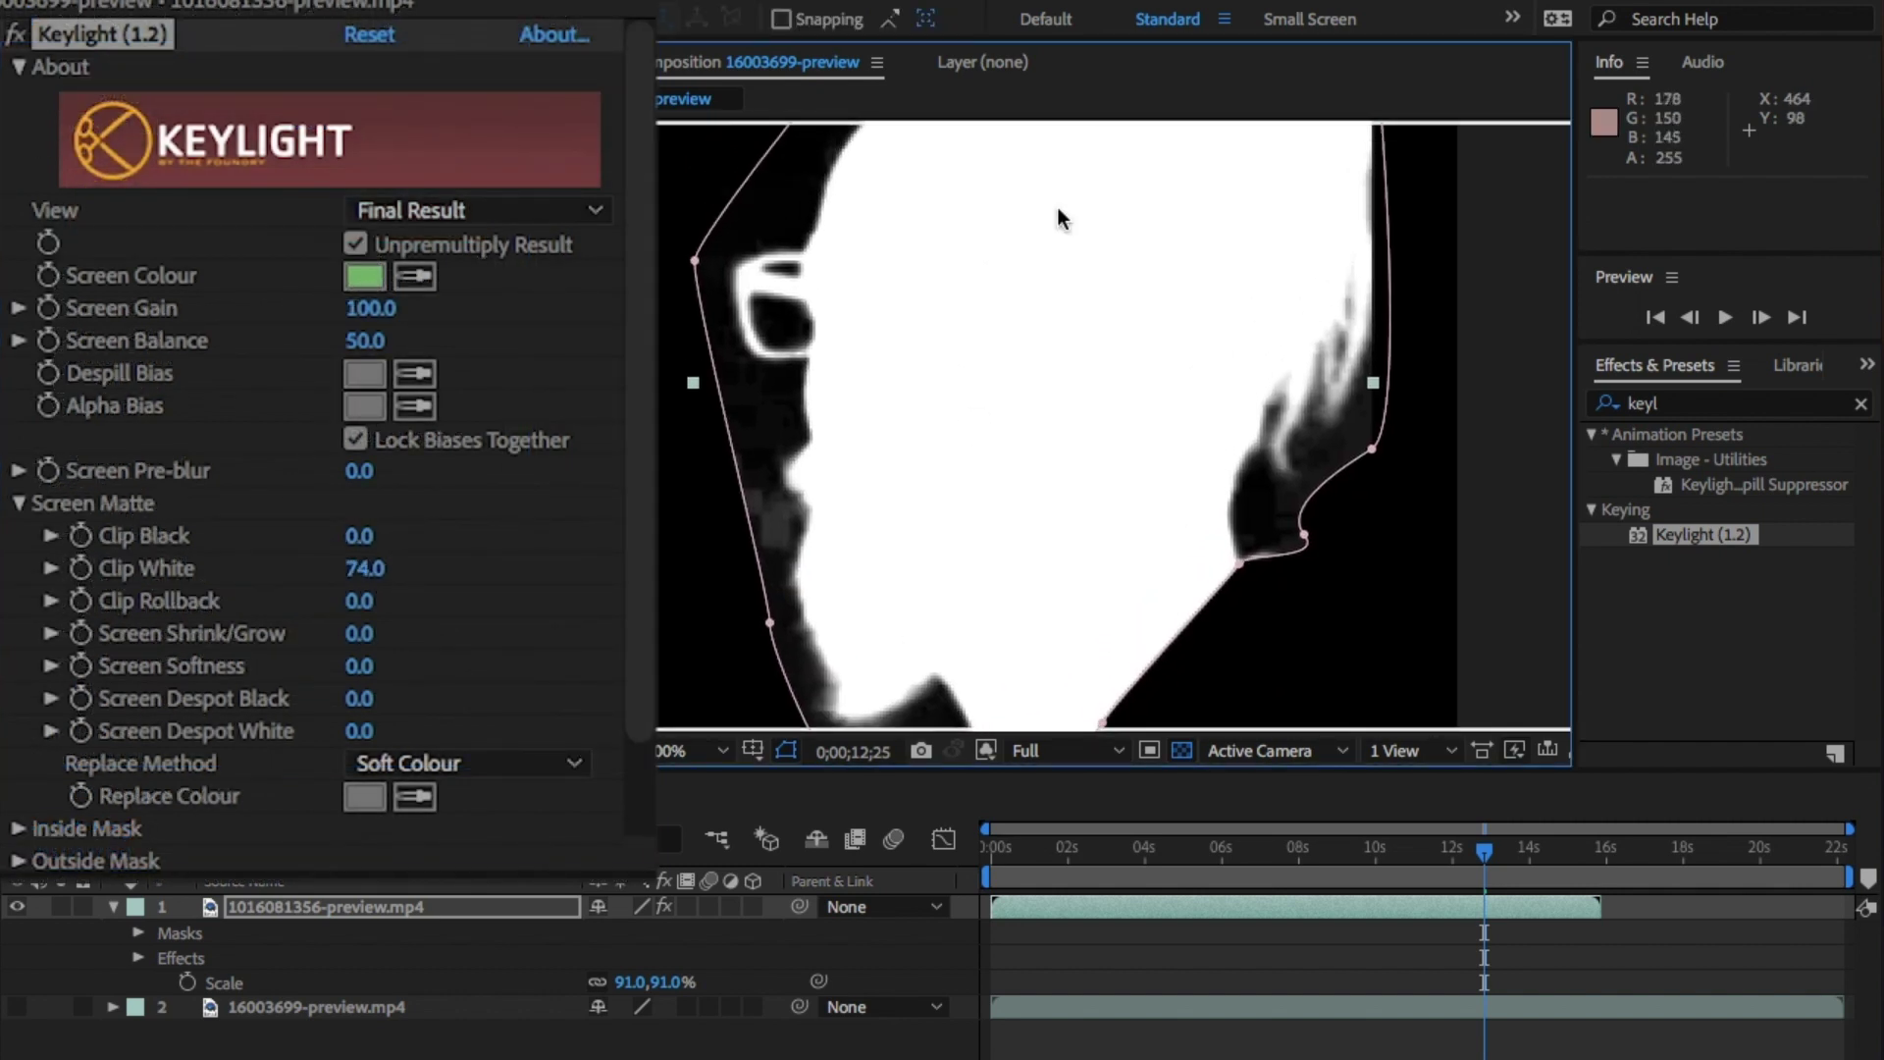
scroll(1061, 217, "down", 1)
left_click_drag(361, 541, 384, 537)
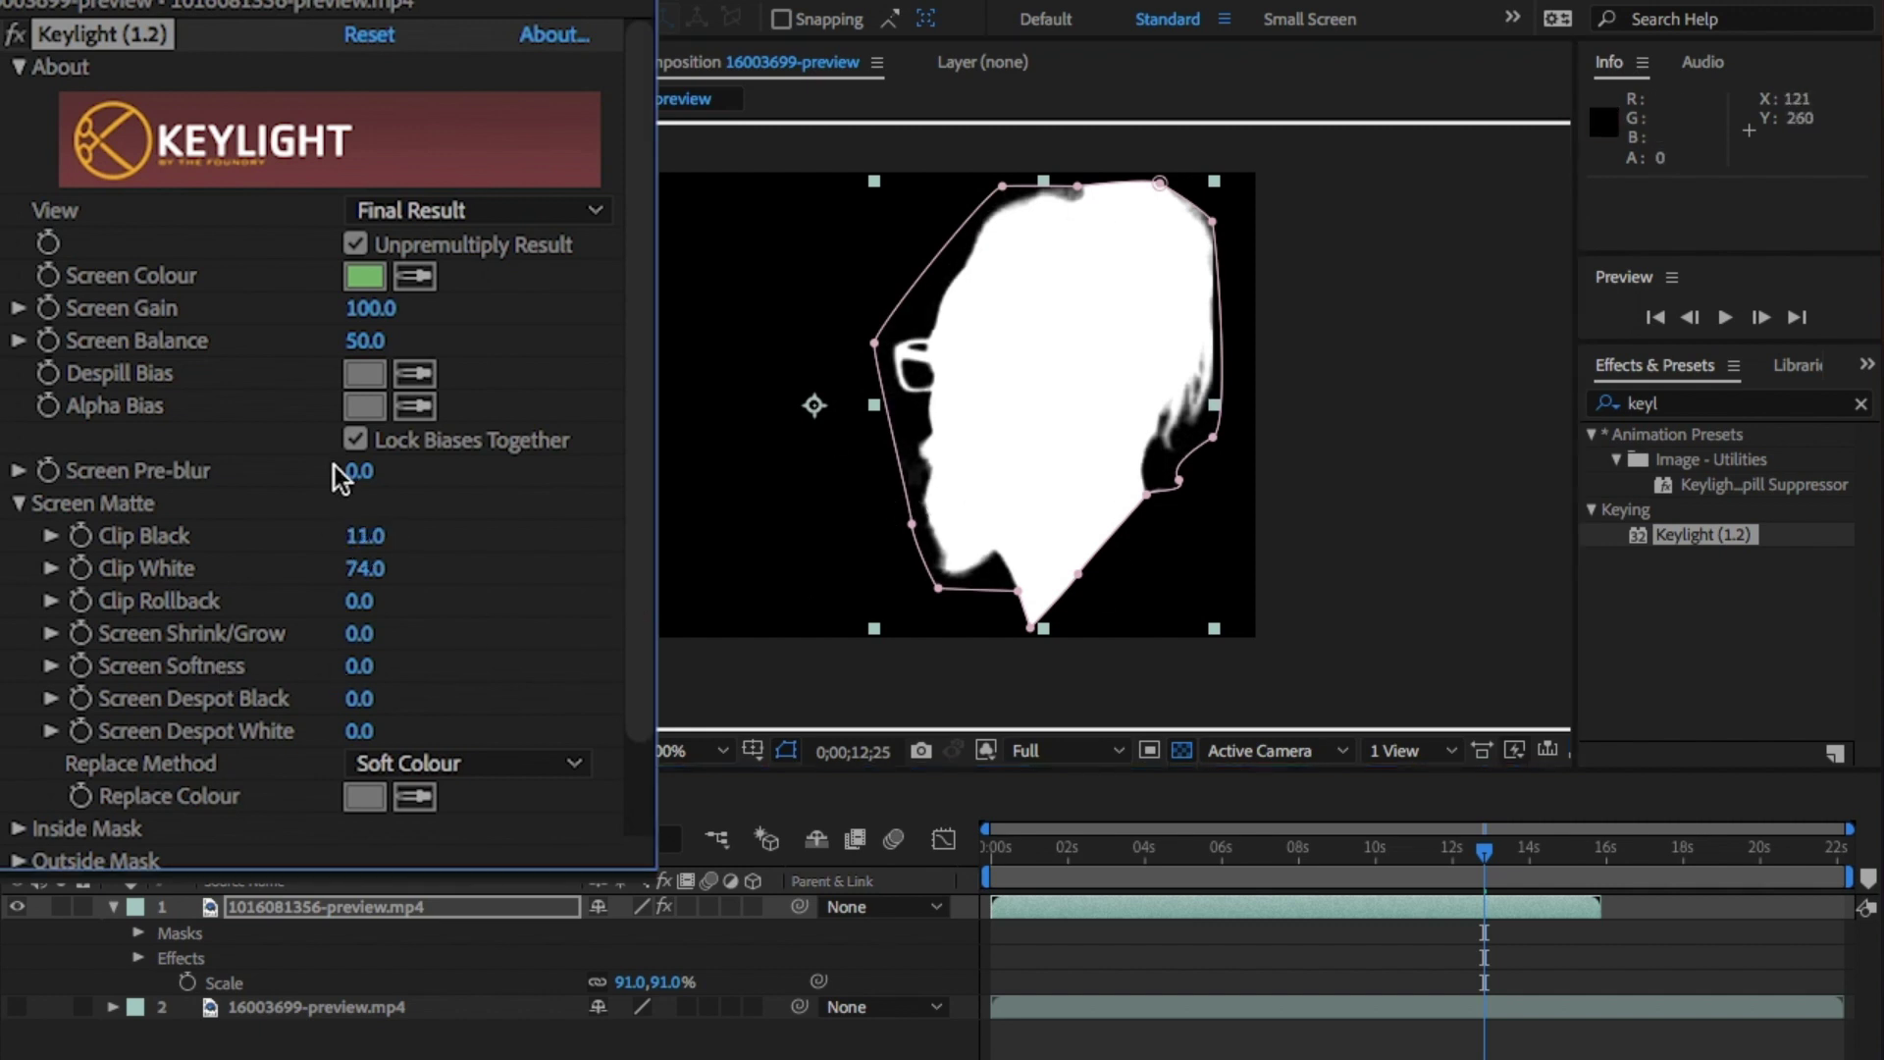
Set Keylight's Screen Pre-blur to 1 and restore the colour view with the background layer visible
left_click(361, 475)
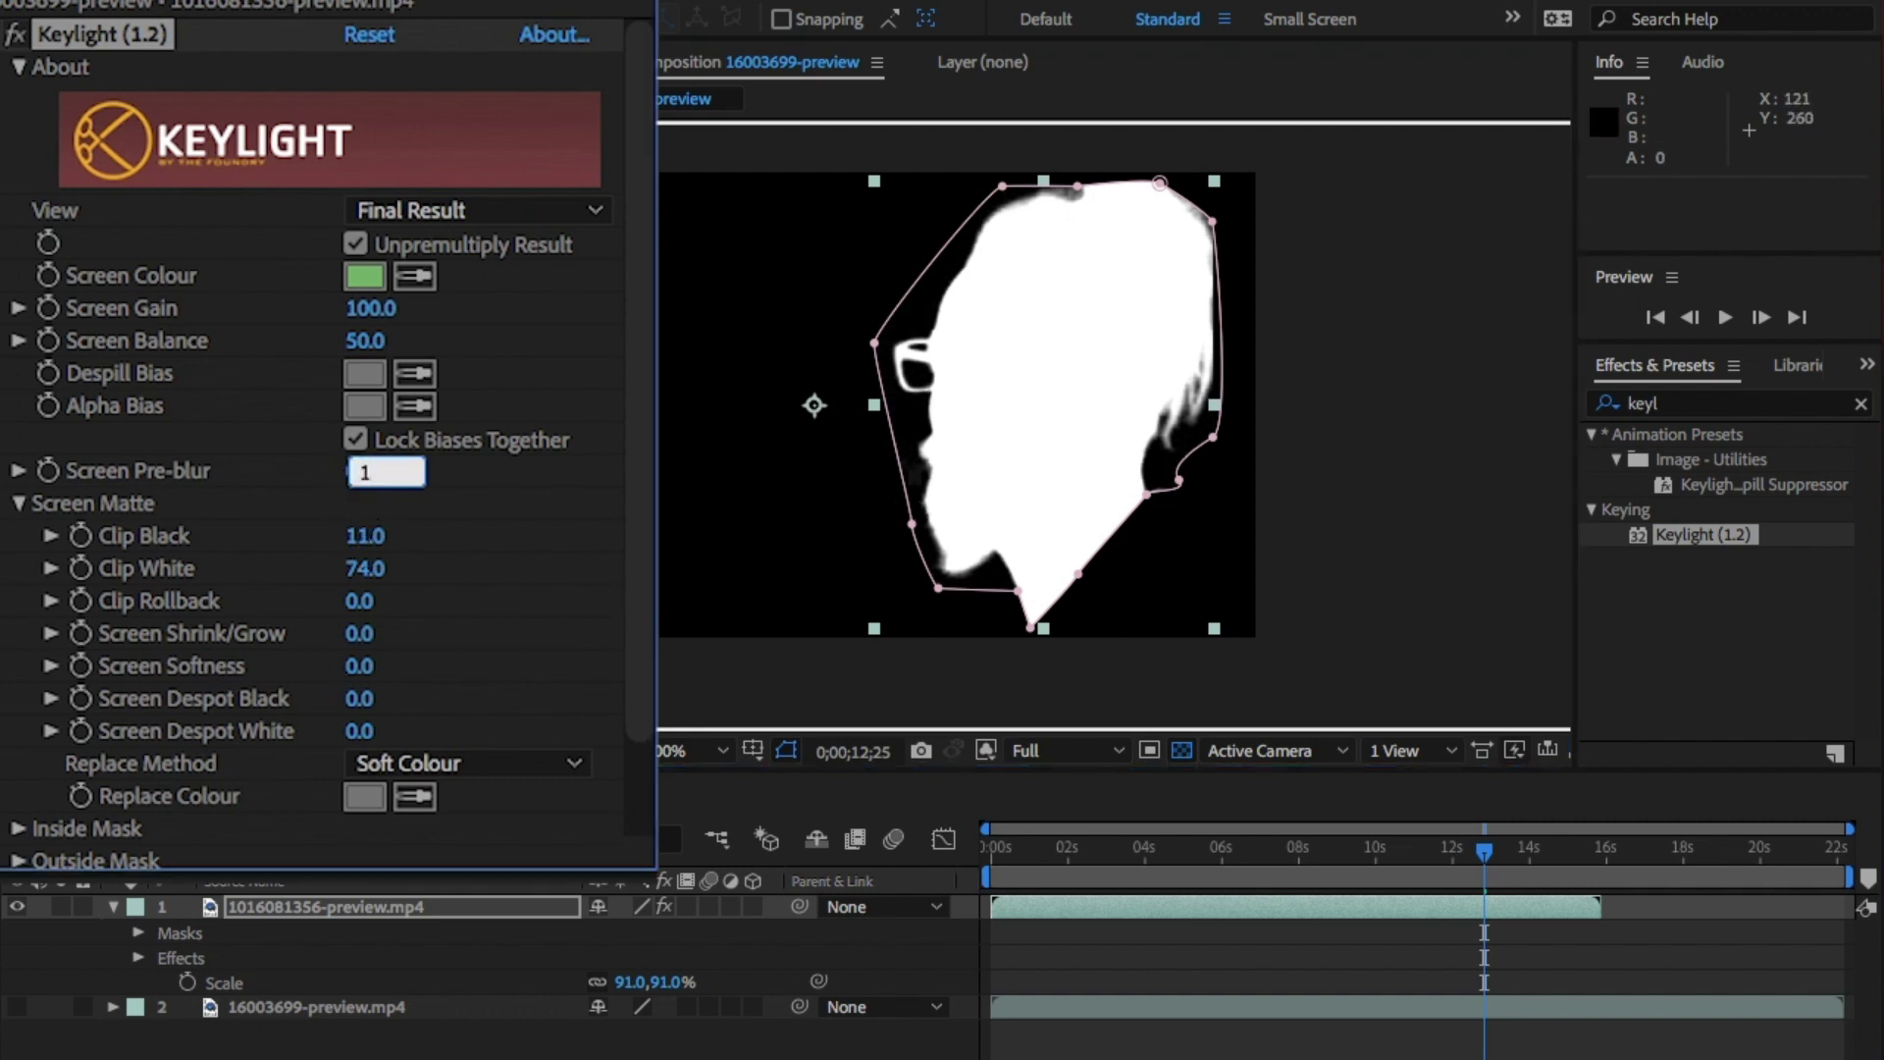
type("1")
key("Return")
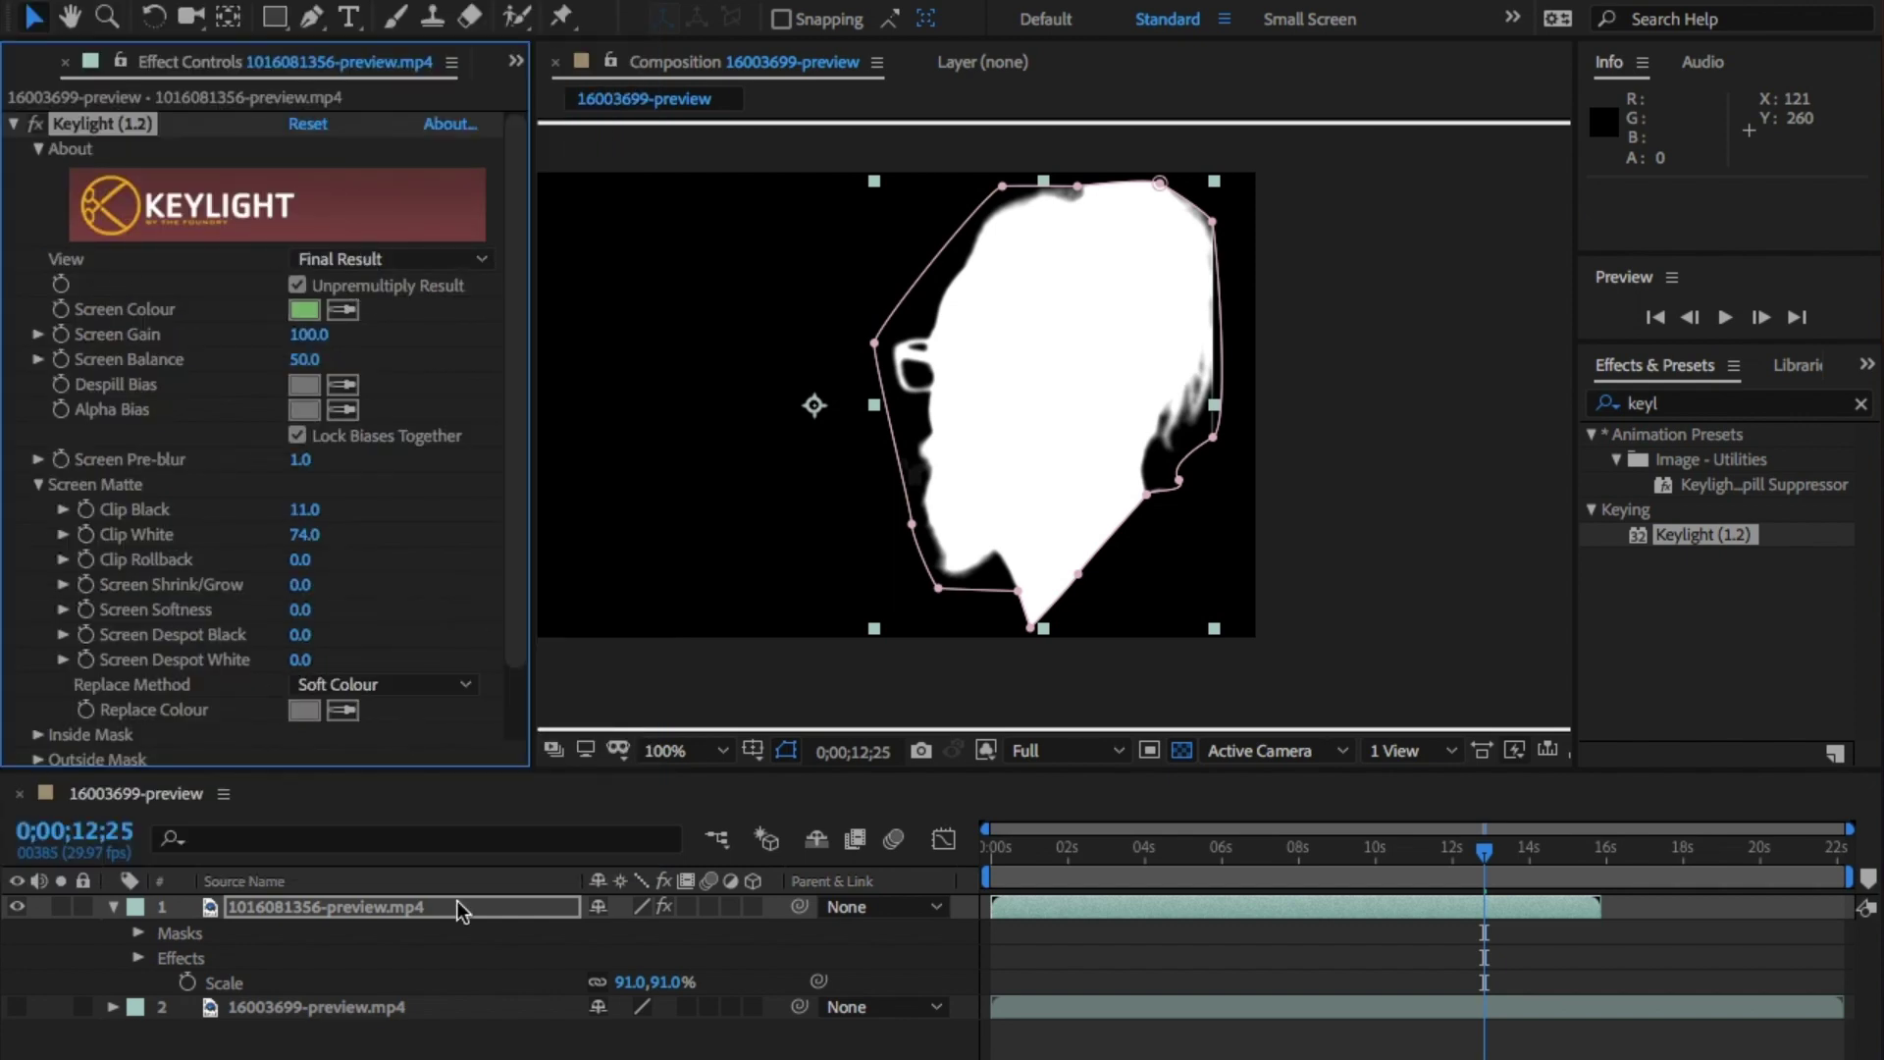
left_click(988, 756)
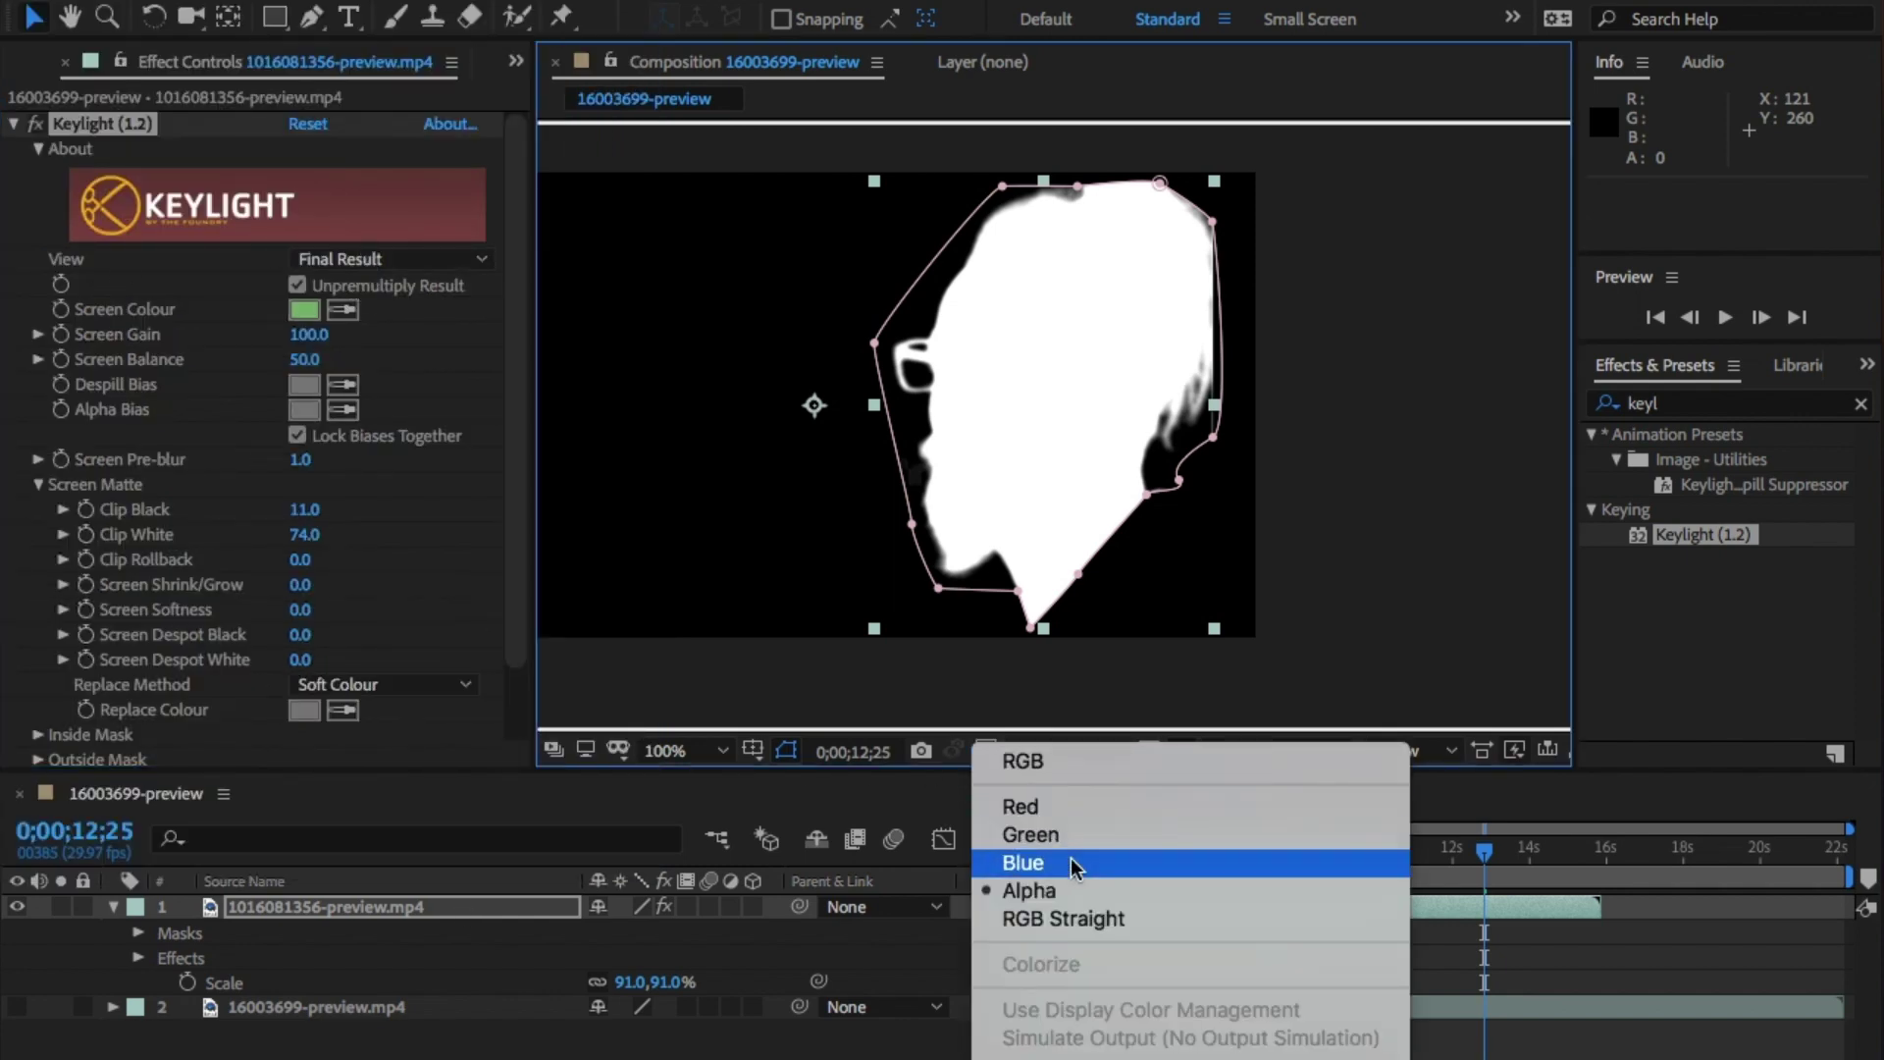
left_click(1083, 920)
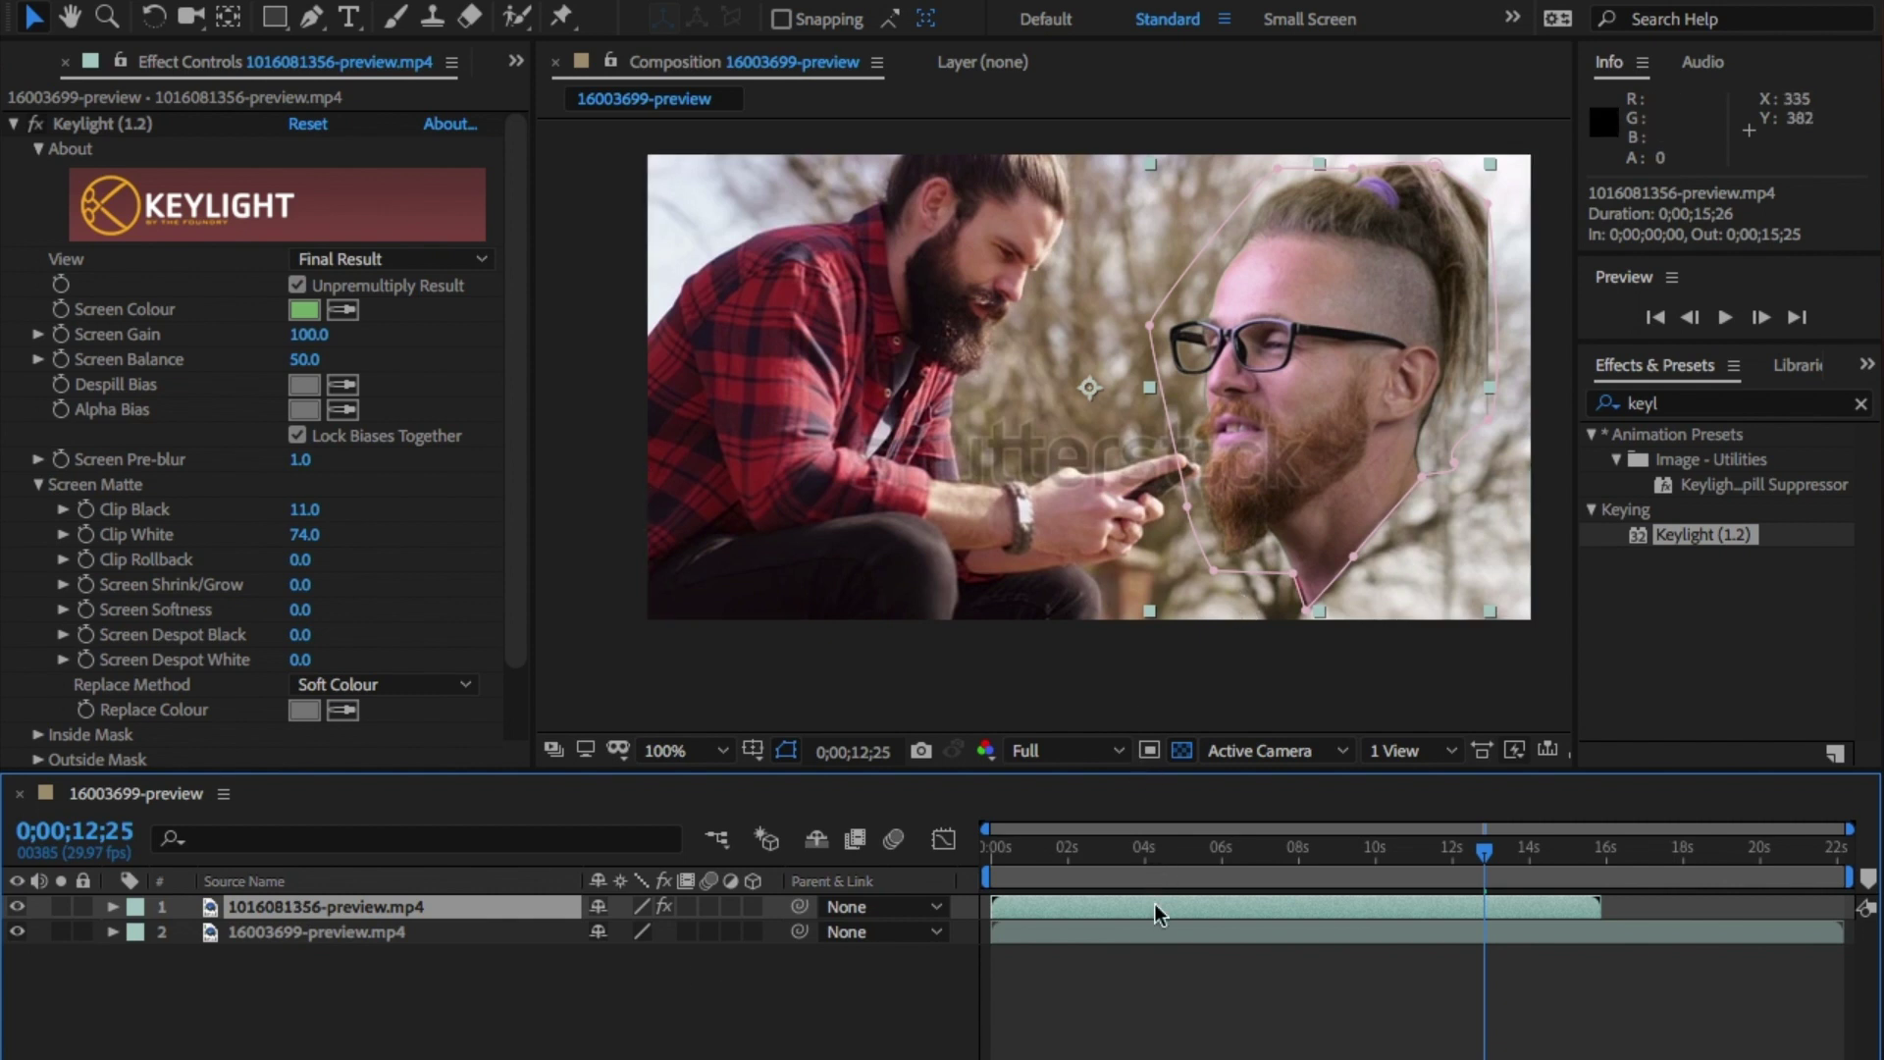
Scale down the keyed head layer and place it over the seated man's hands, at position 244, 144
key("s")
mouse_move(673, 932)
left_mouse_down()
mouse_move(513, 935)
mouse_move(690, 933)
mouse_move(657, 935)
left_mouse_up()
key("p")
key("r")
key("s")
key("p")
Duplicate the 16003699-preview.mp4 layer and move the copy to the top of the layer stack
left_click(316, 957)
left_click(338, 11)
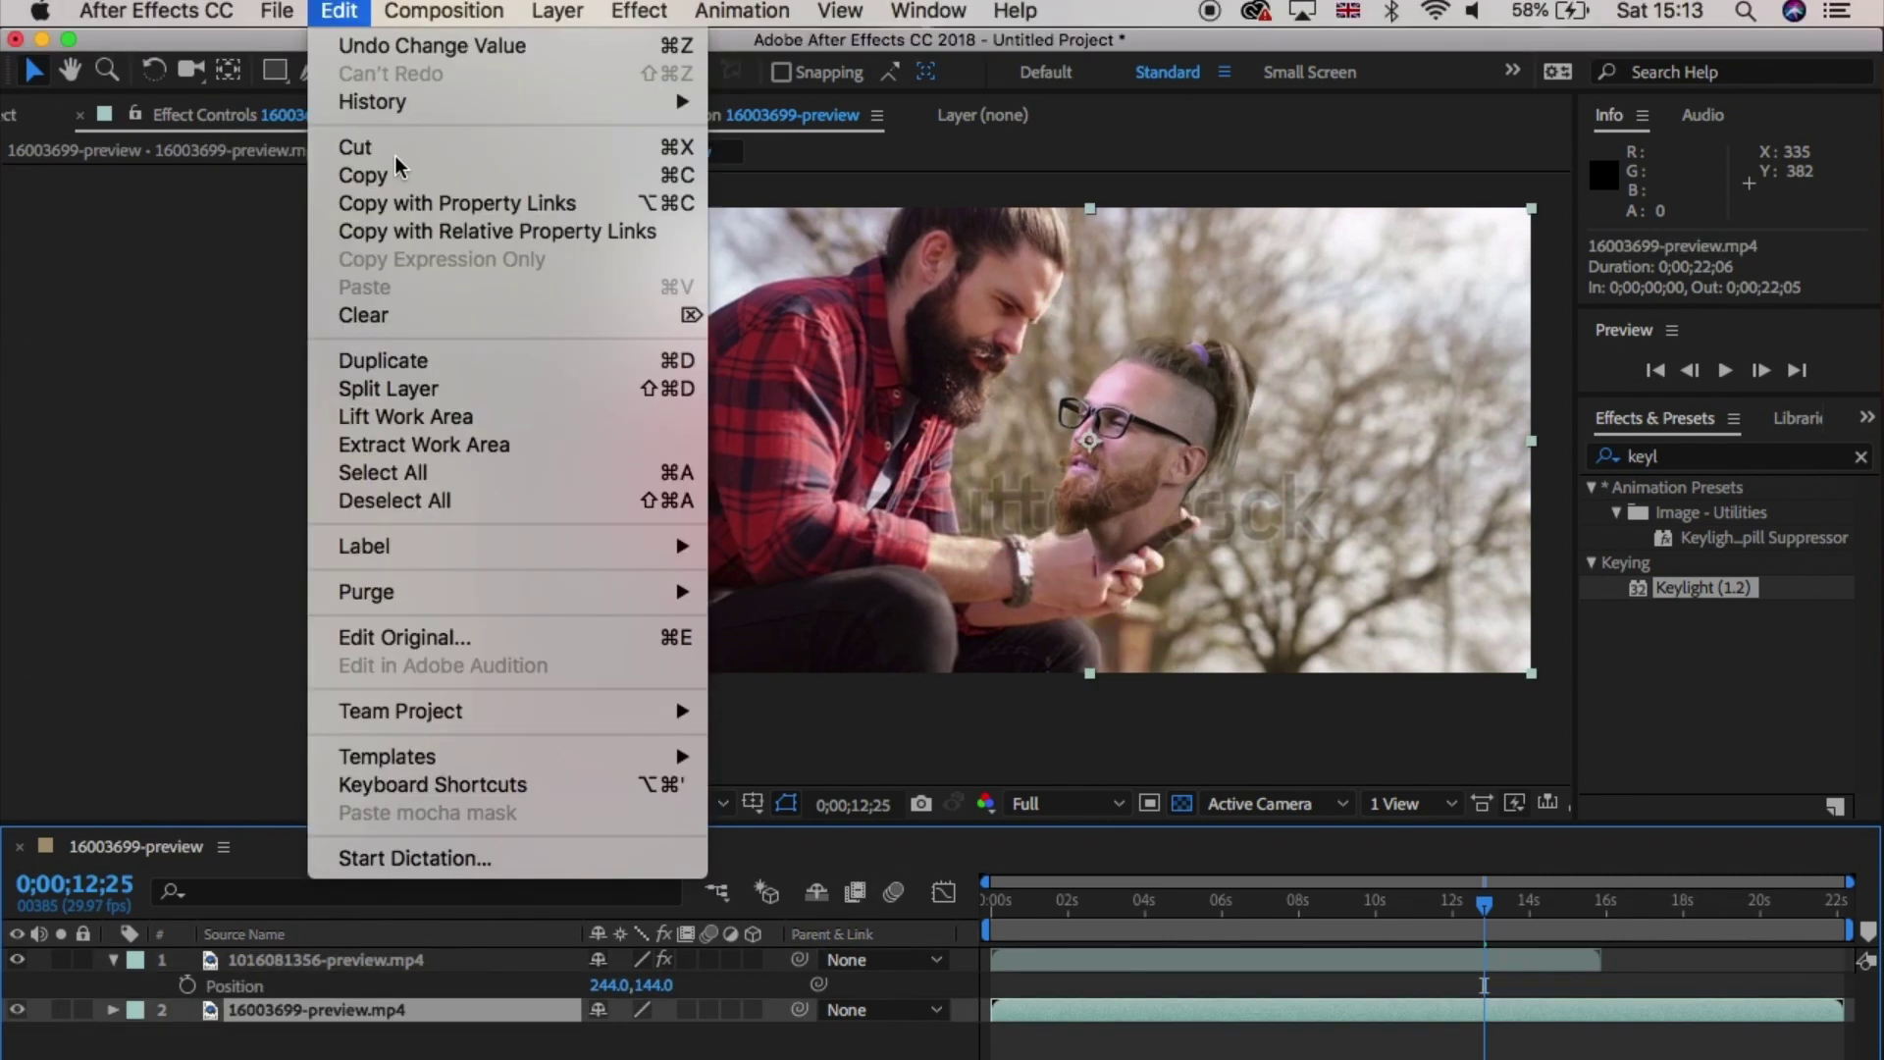
left_click(595, 361)
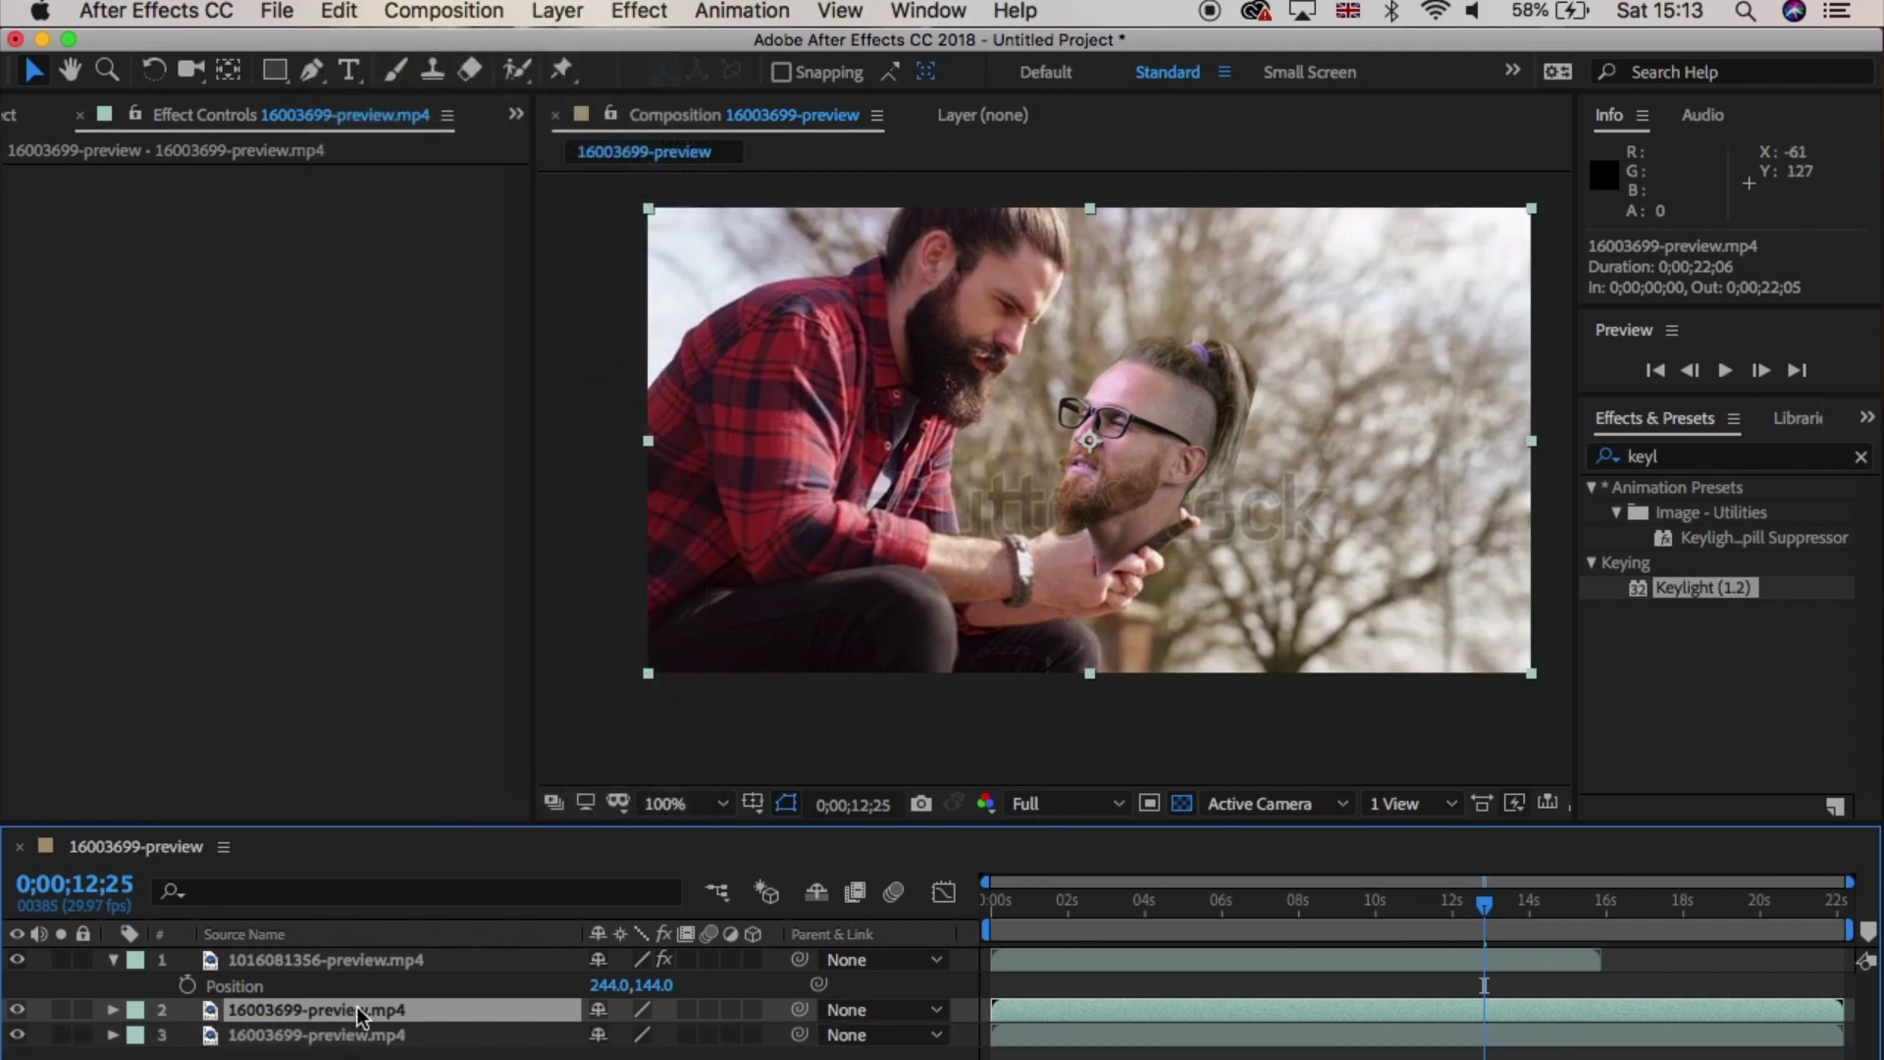
left_click_drag(363, 1013, 358, 958)
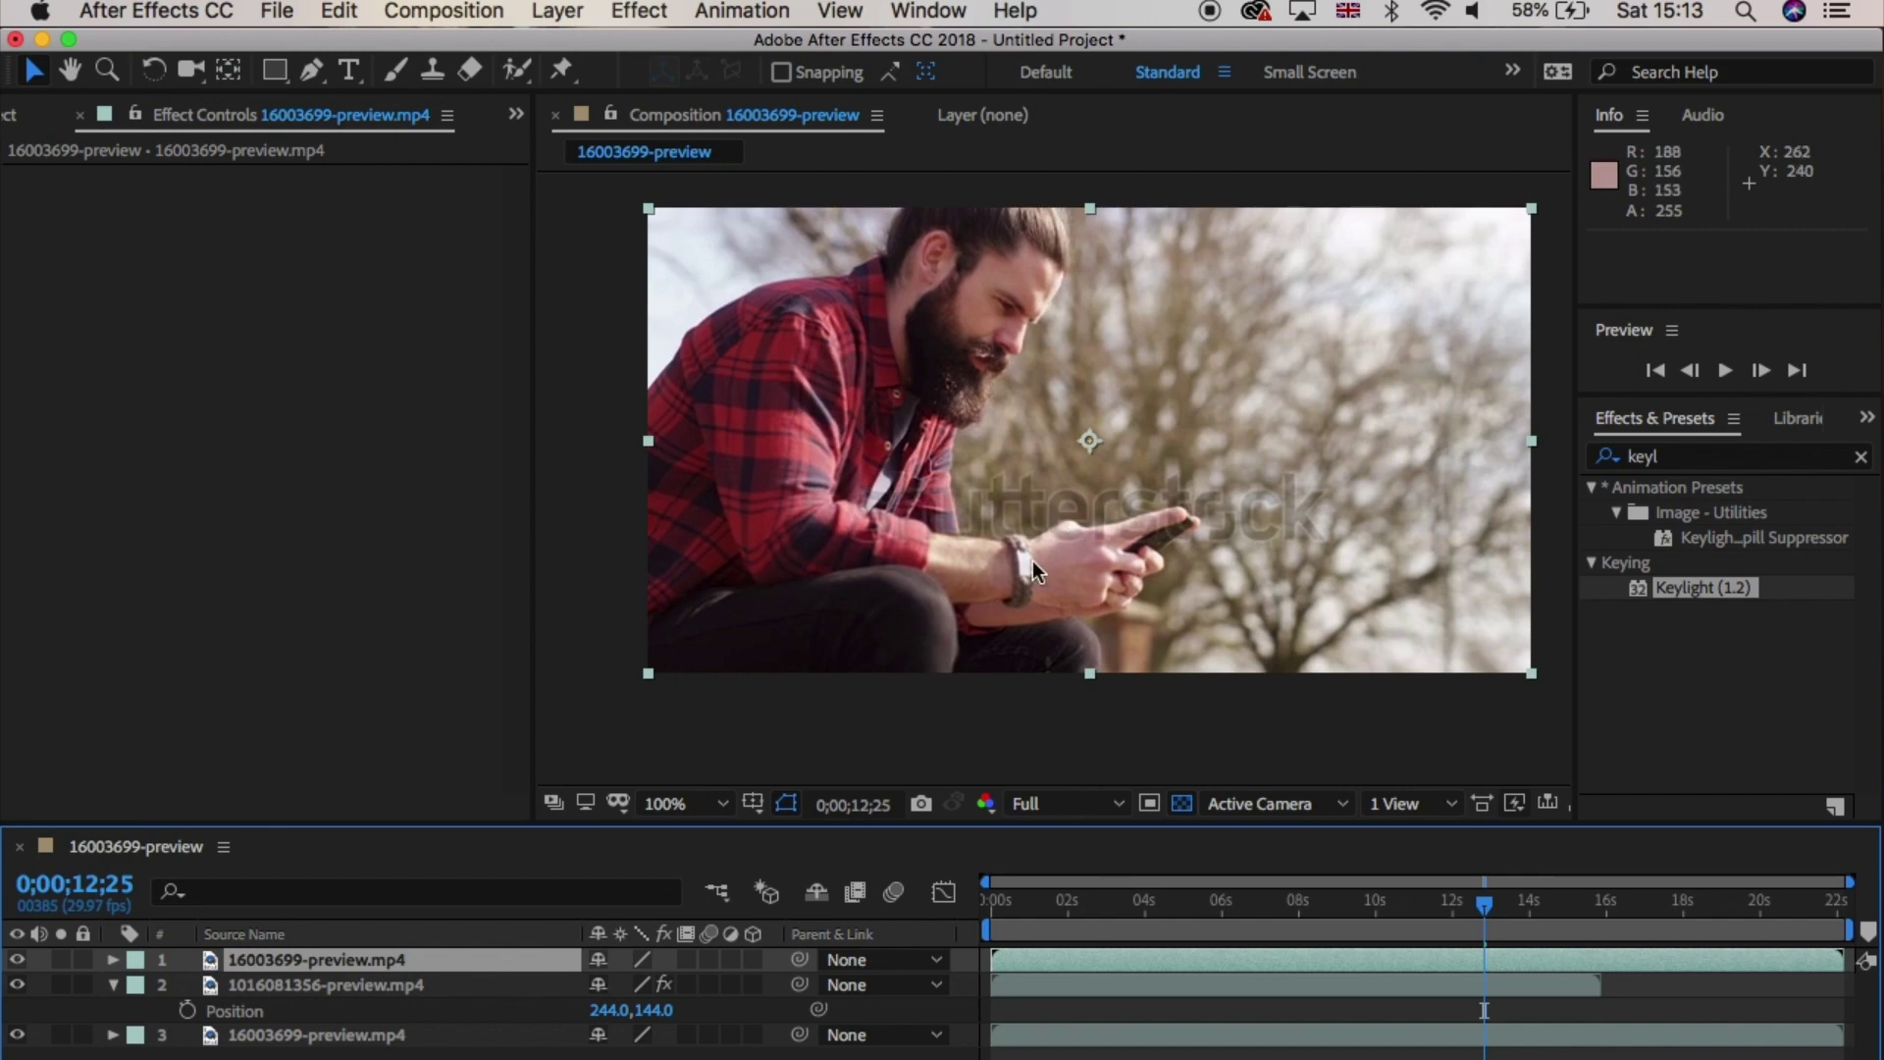
Draw a closed Pen mask on the top 16003699-preview.mp4 copy, following the upper edge of the hands and phone and enclosing the area below
left_click(311, 69)
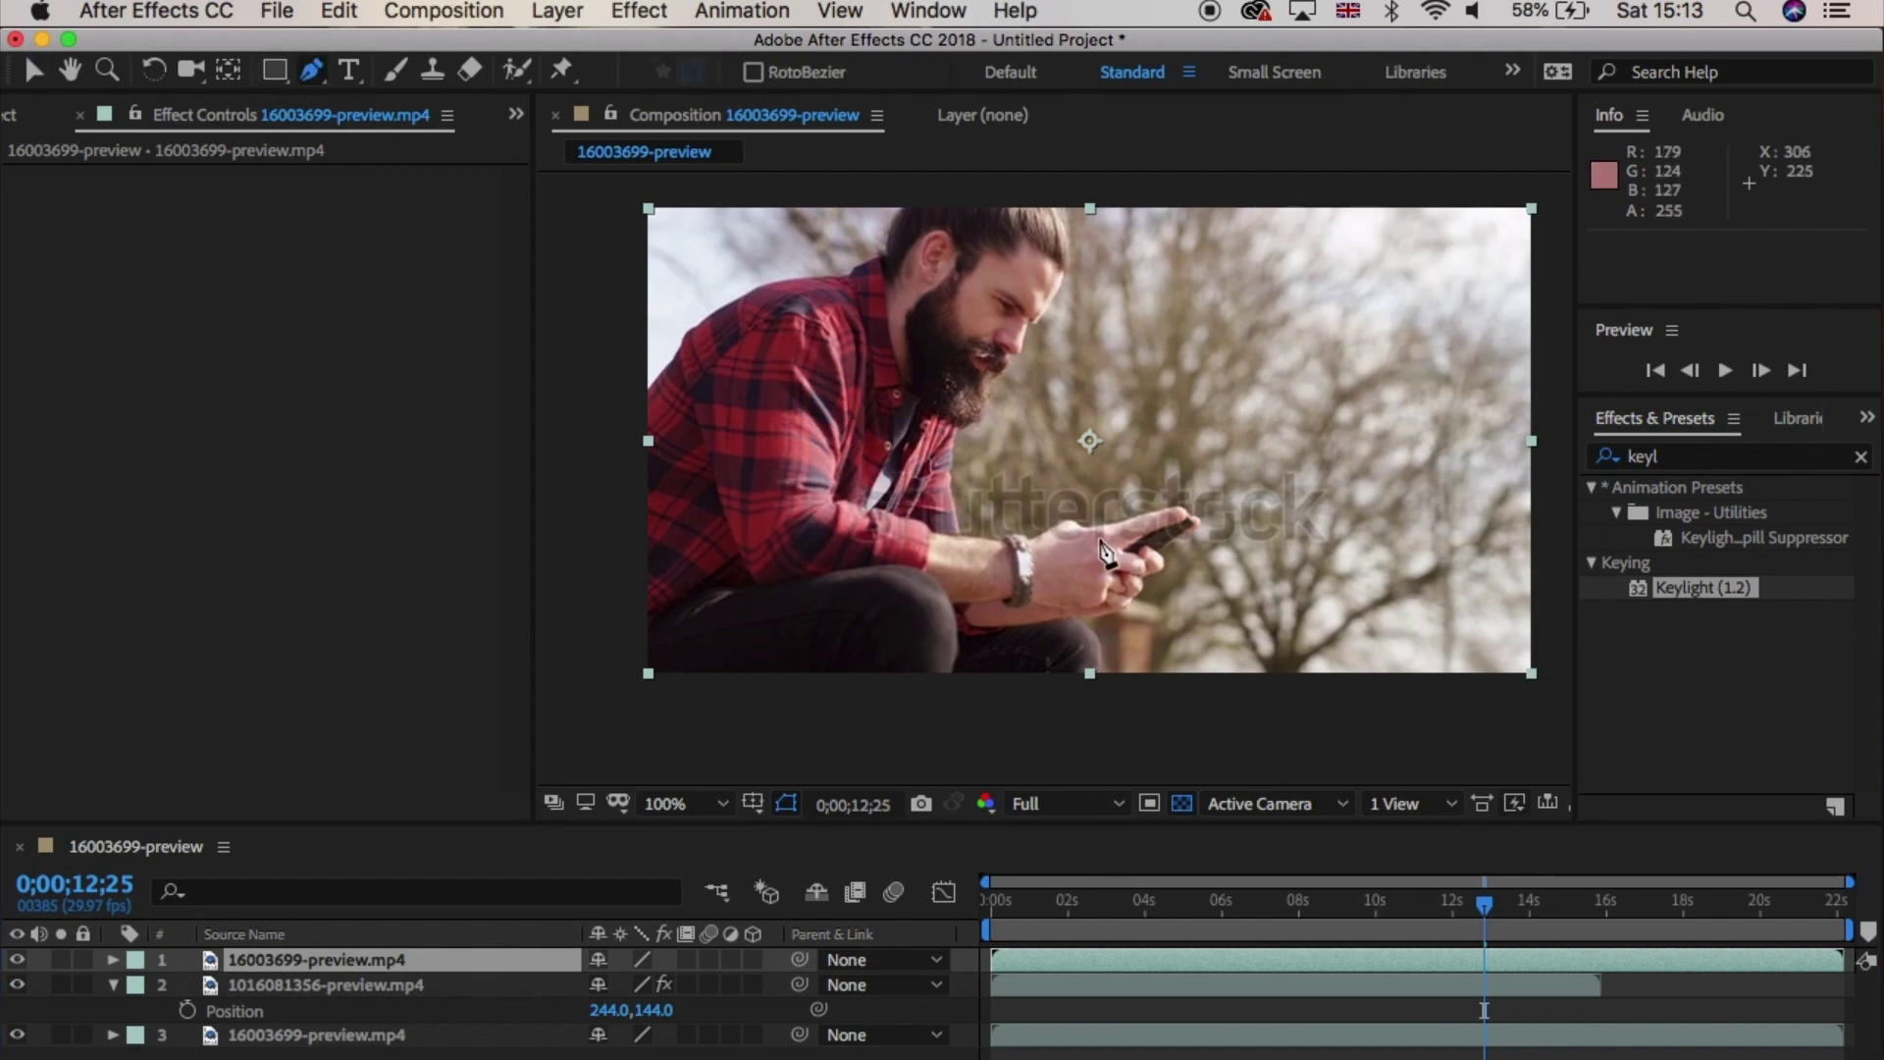
scroll(1101, 545, "up", 2)
left_click(951, 340)
left_click(1016, 373)
left_click(1161, 349)
left_click(1315, 316)
left_click(1430, 284)
left_click(1484, 328)
left_click(1439, 670)
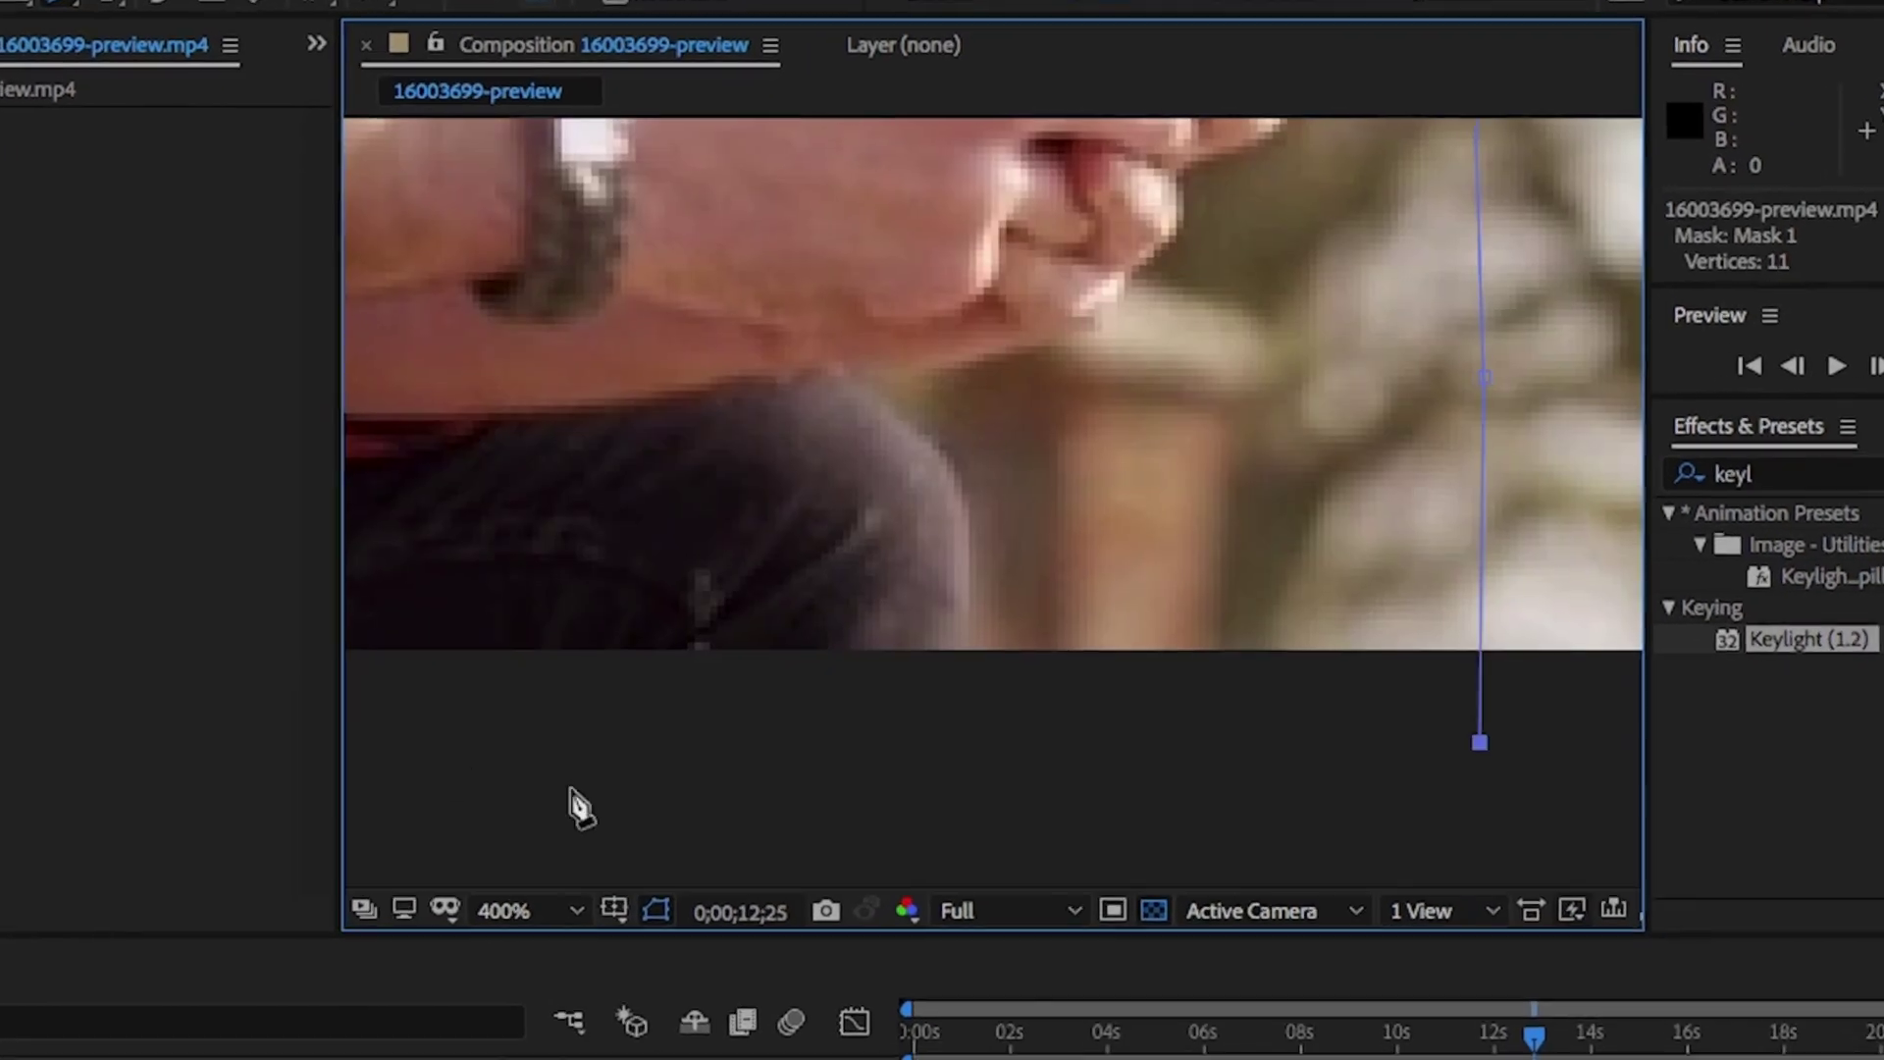
left_click(572, 790)
left_click(793, 481)
left_click(894, 483)
left_click(912, 494)
left_click(945, 509)
left_click(1018, 453)
left_click(1094, 406)
scroll(1094, 407, "down", 2)
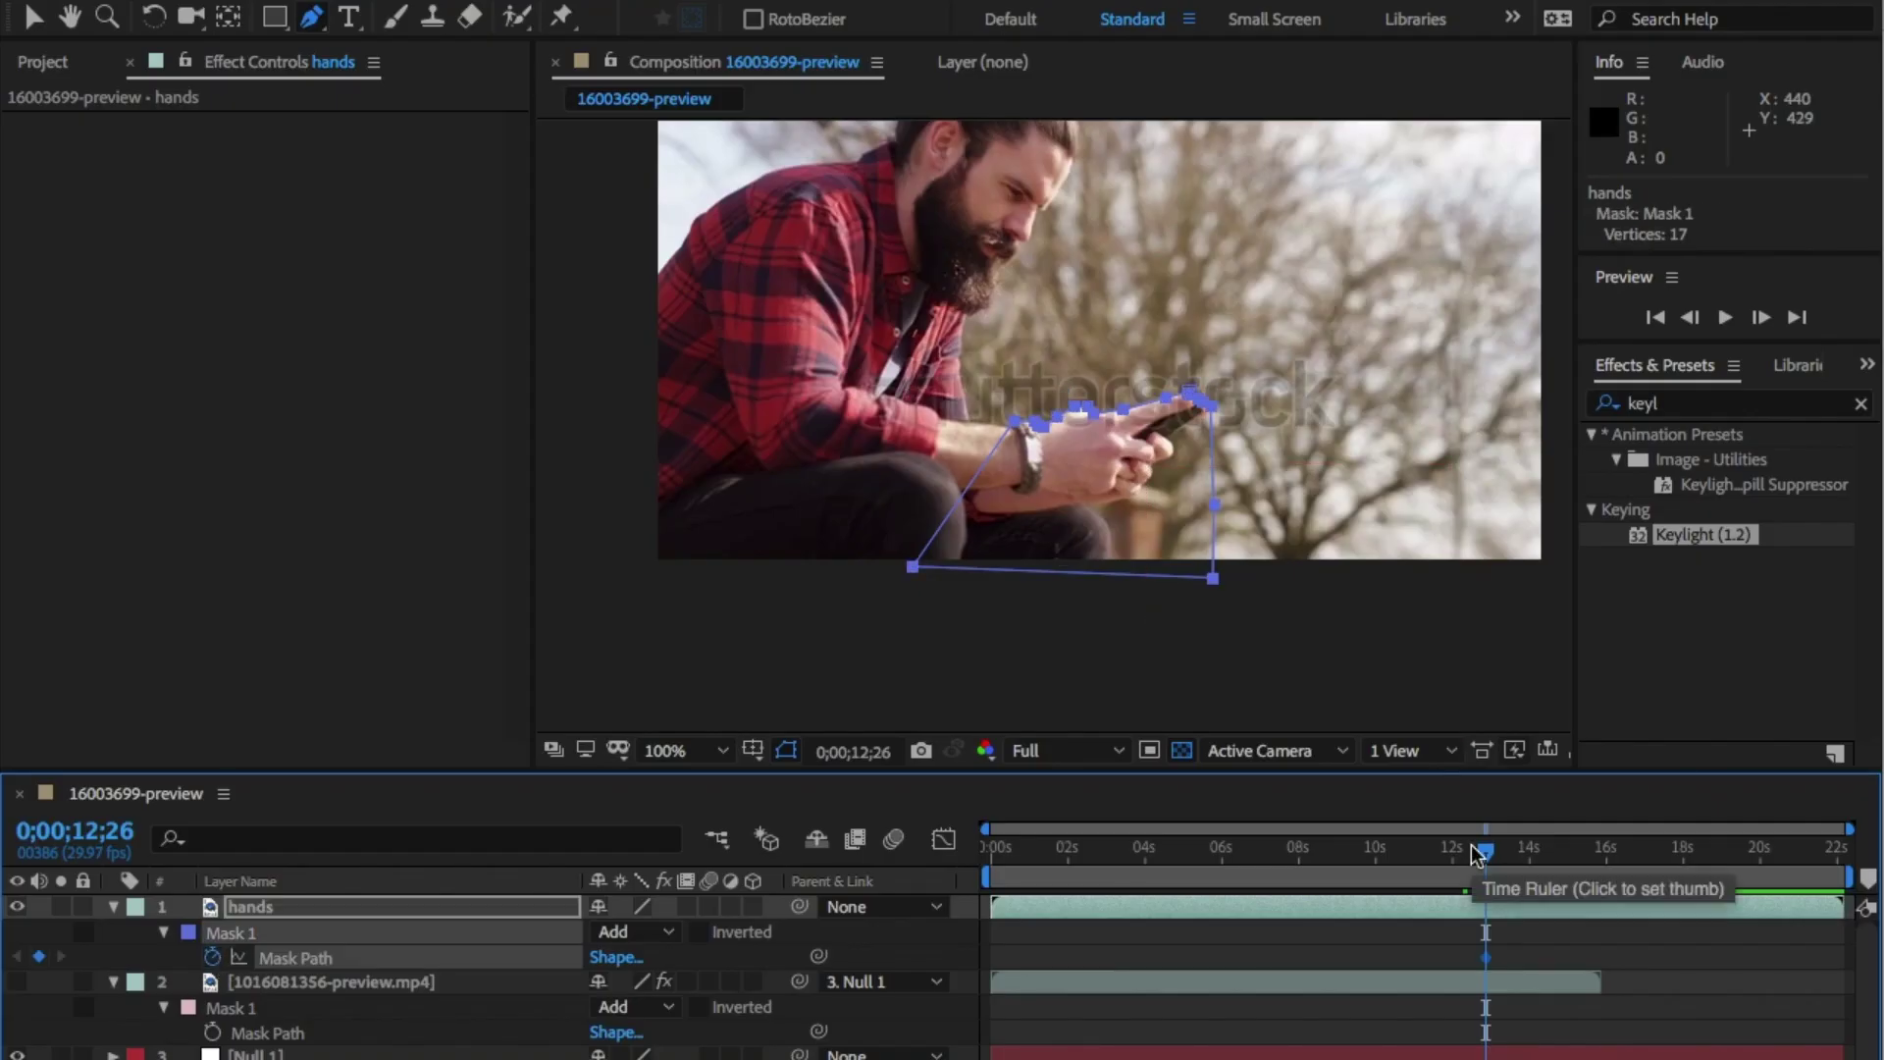
Animate the hands layer's Mask Path at successive earlier times, moving the mask to follow the hands
key("v")
left_click(1423, 856)
left_click(1295, 856)
left_click_drag(1076, 471, 1247, 475)
left_click(1221, 855)
left_click(1148, 856)
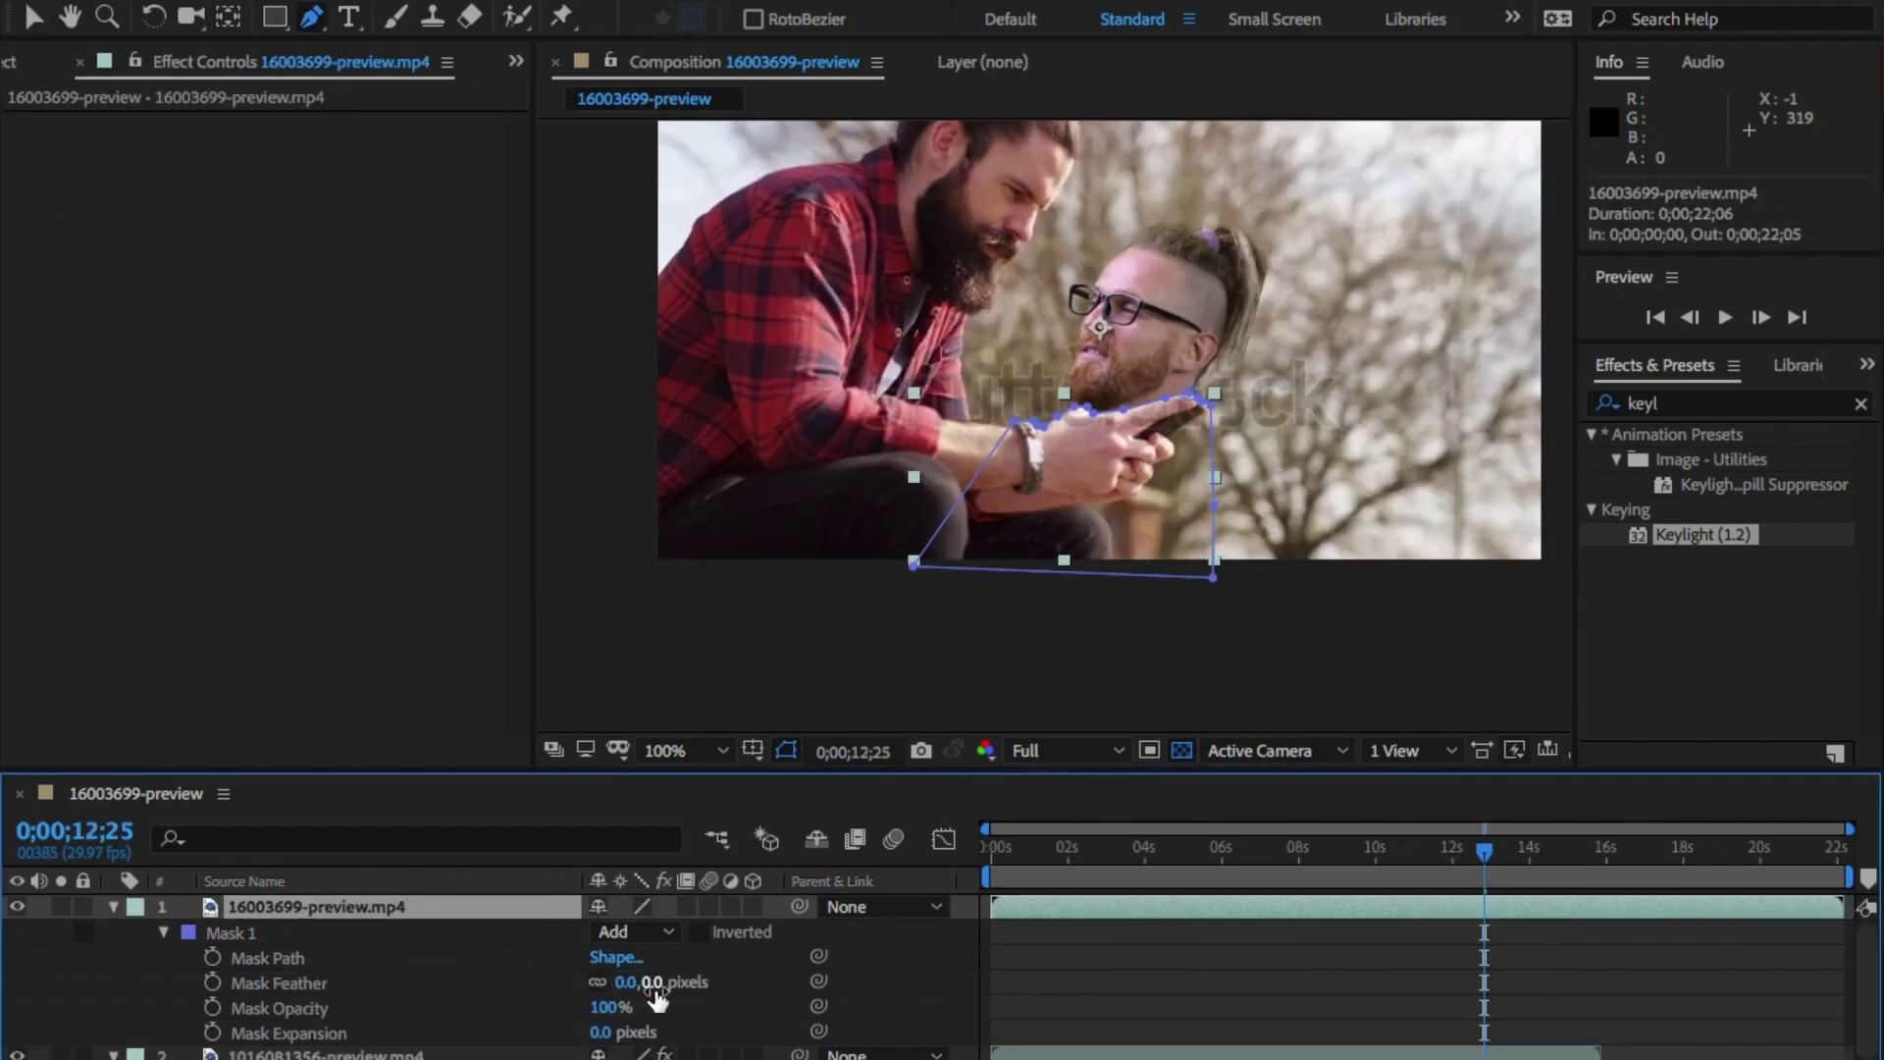
Set the Mask Feather of the hands mask on the top layer to 5 pixels and collapse the layer
left_click(653, 984)
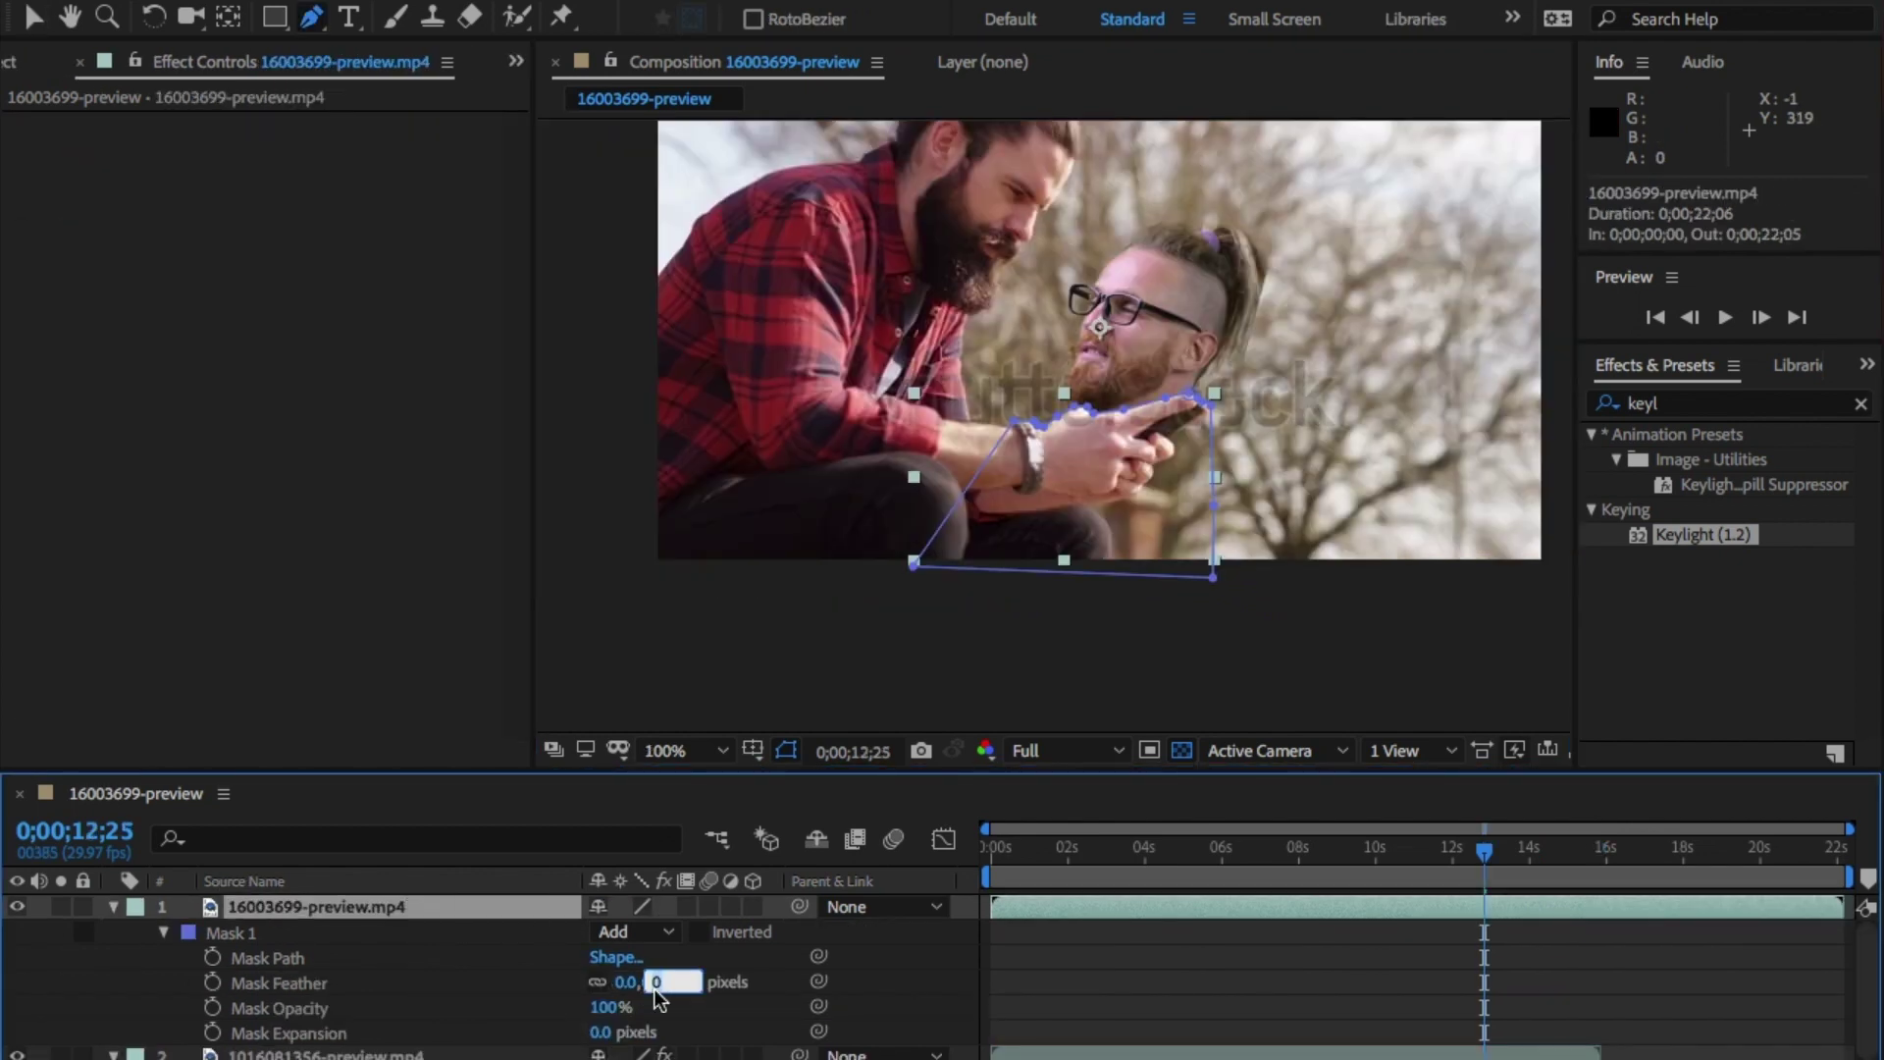
key("Return")
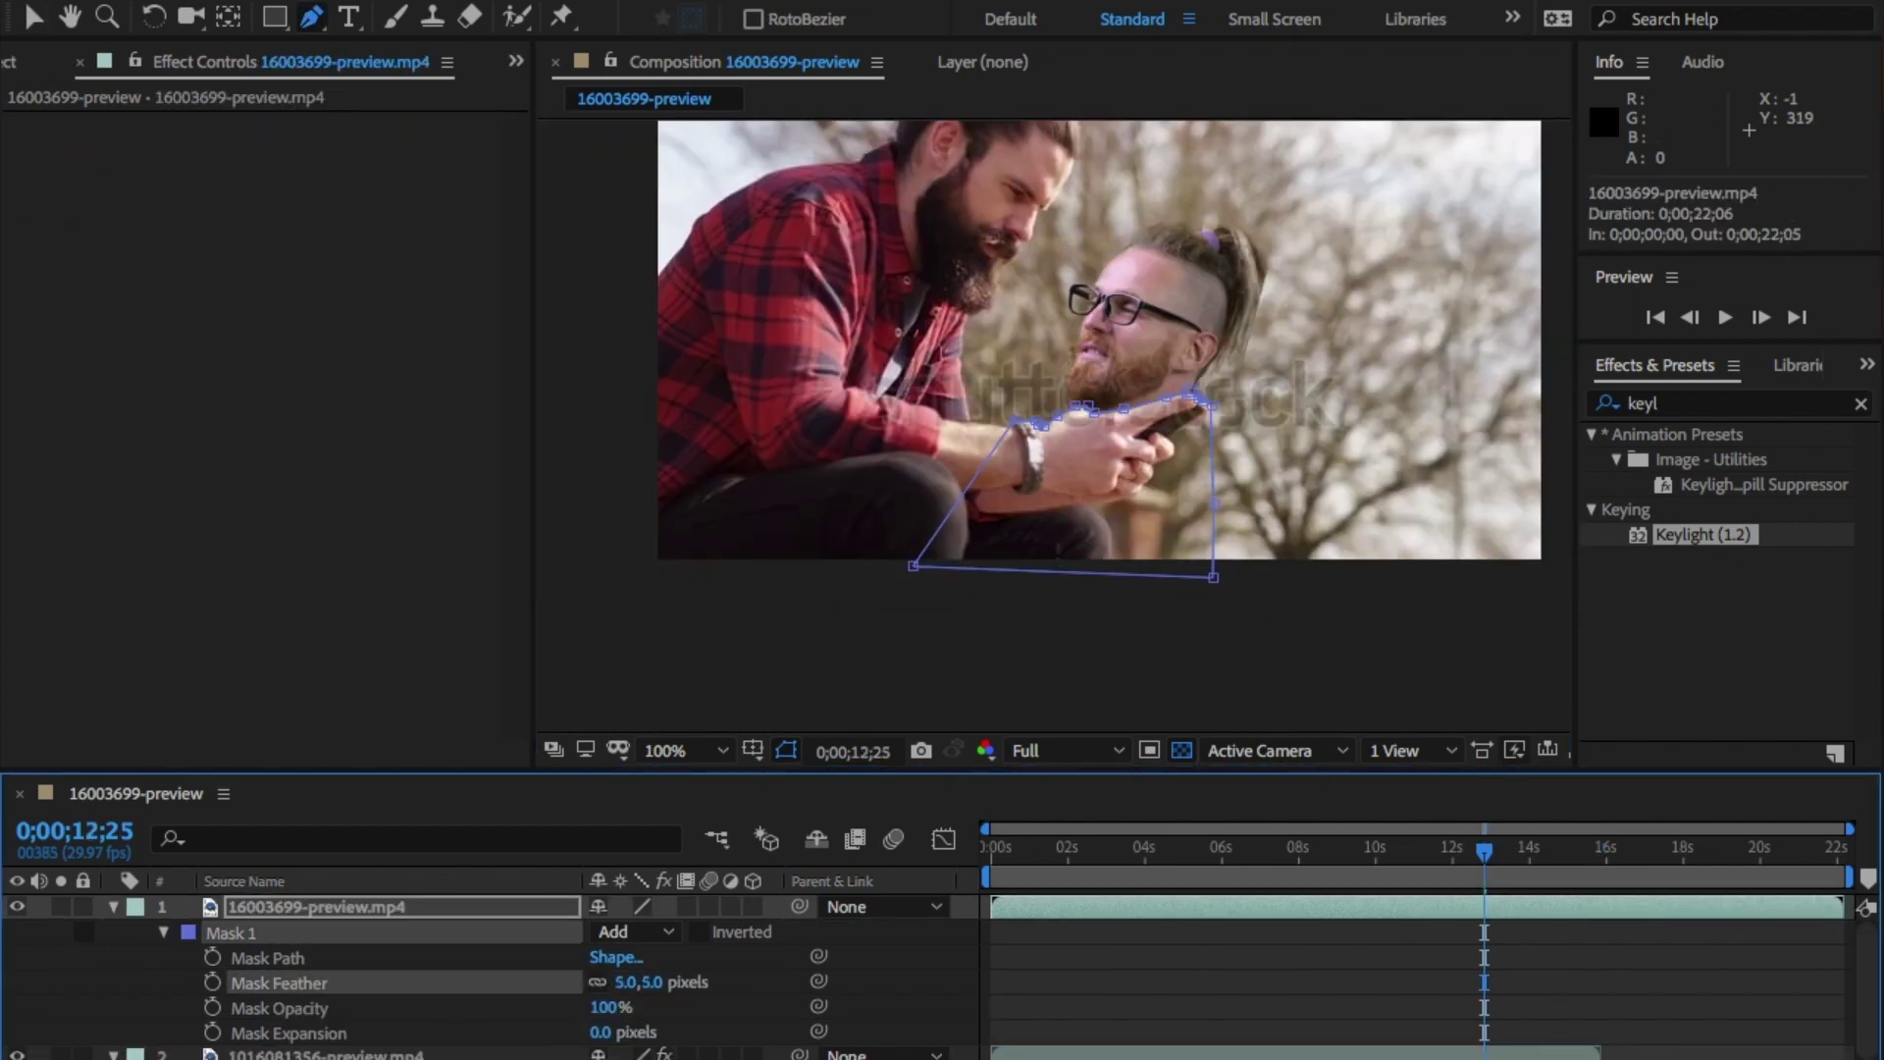
left_click(111, 907)
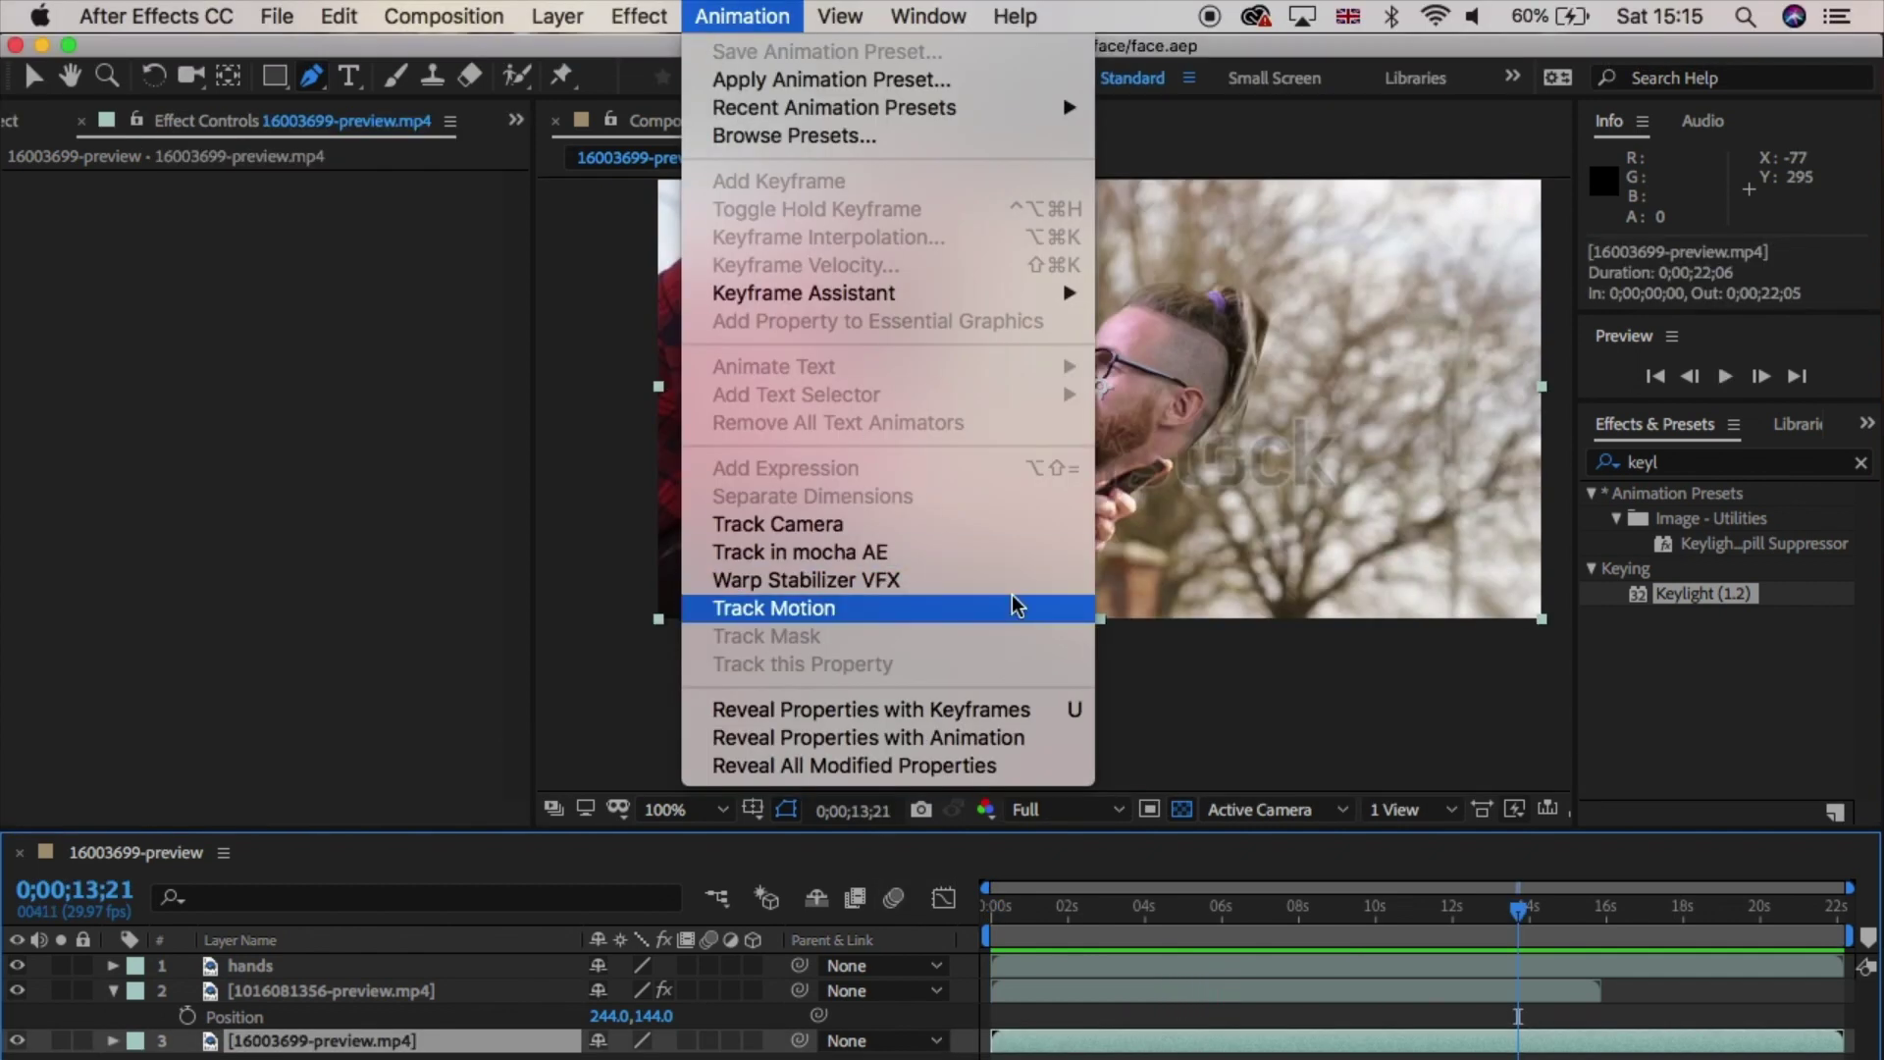
Open the background 16003699-preview.mp4 layer in mocha AE as a new project and outline the hands with a closed X-Spline
left_click(981, 552)
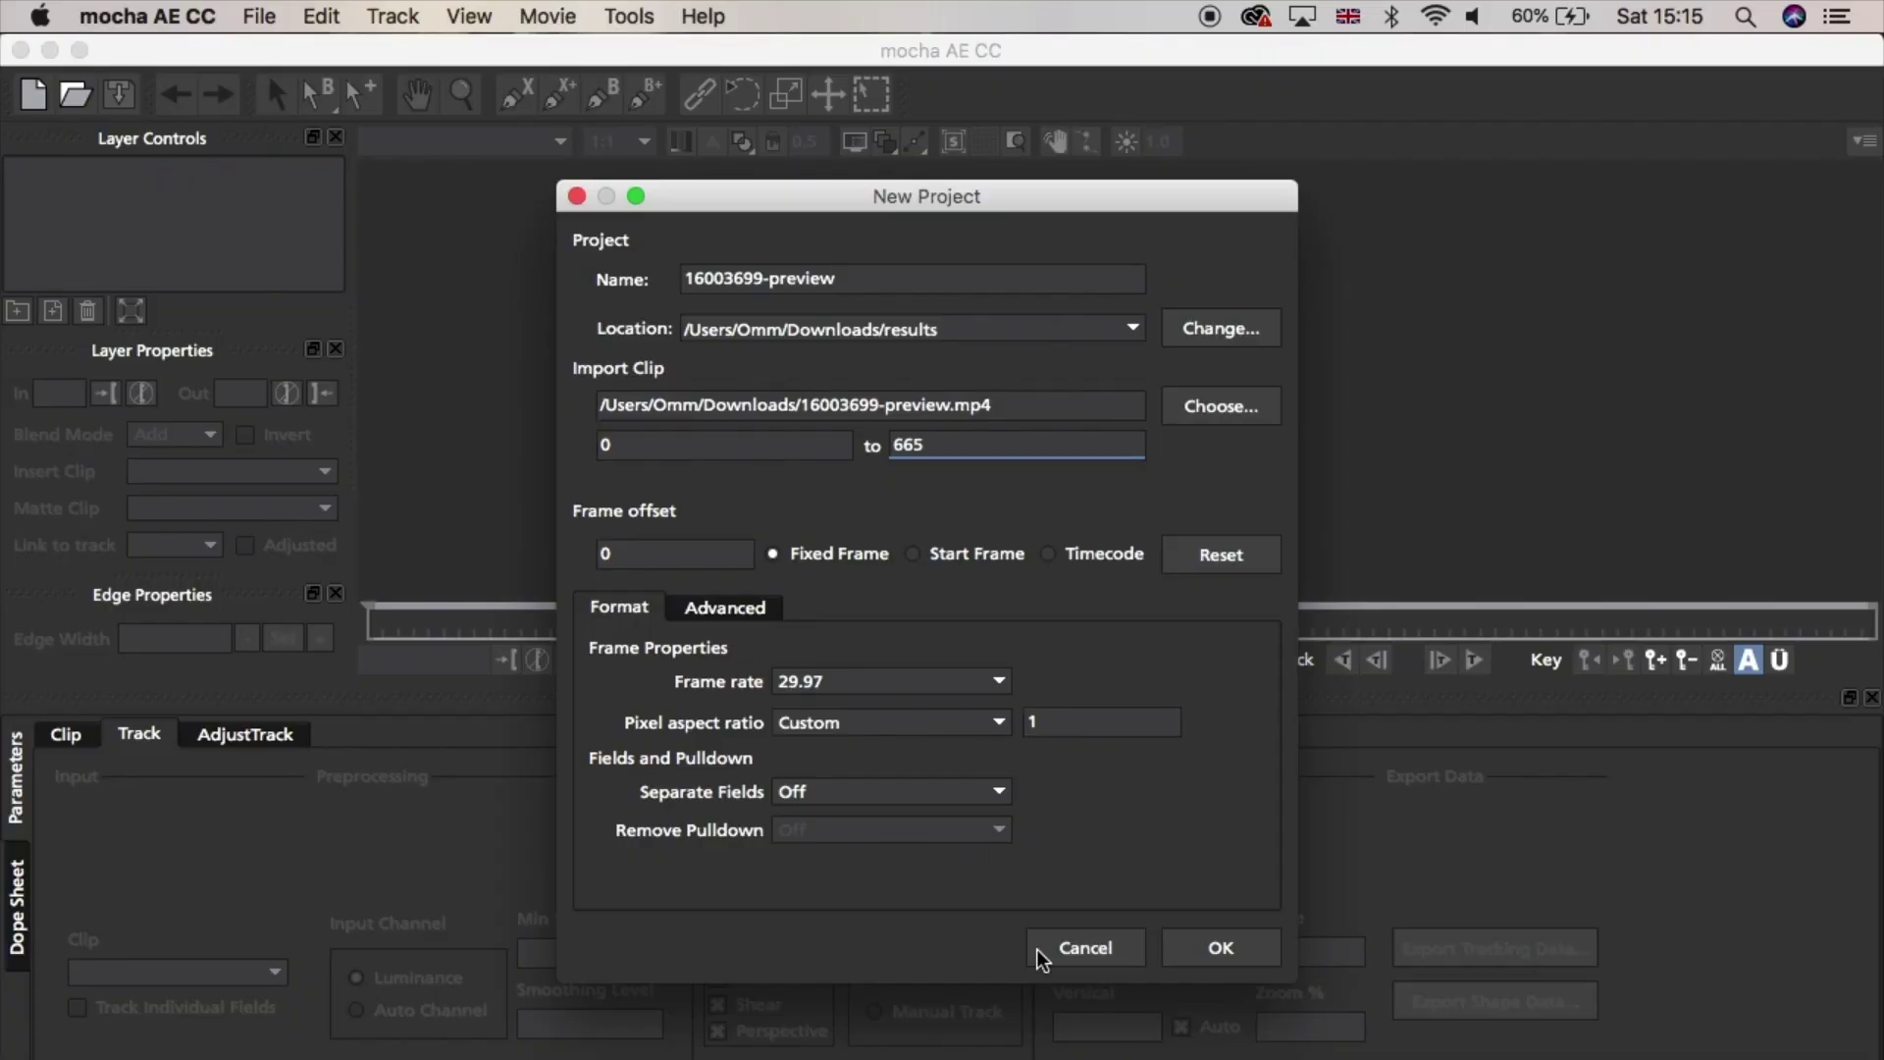
left_click(1220, 949)
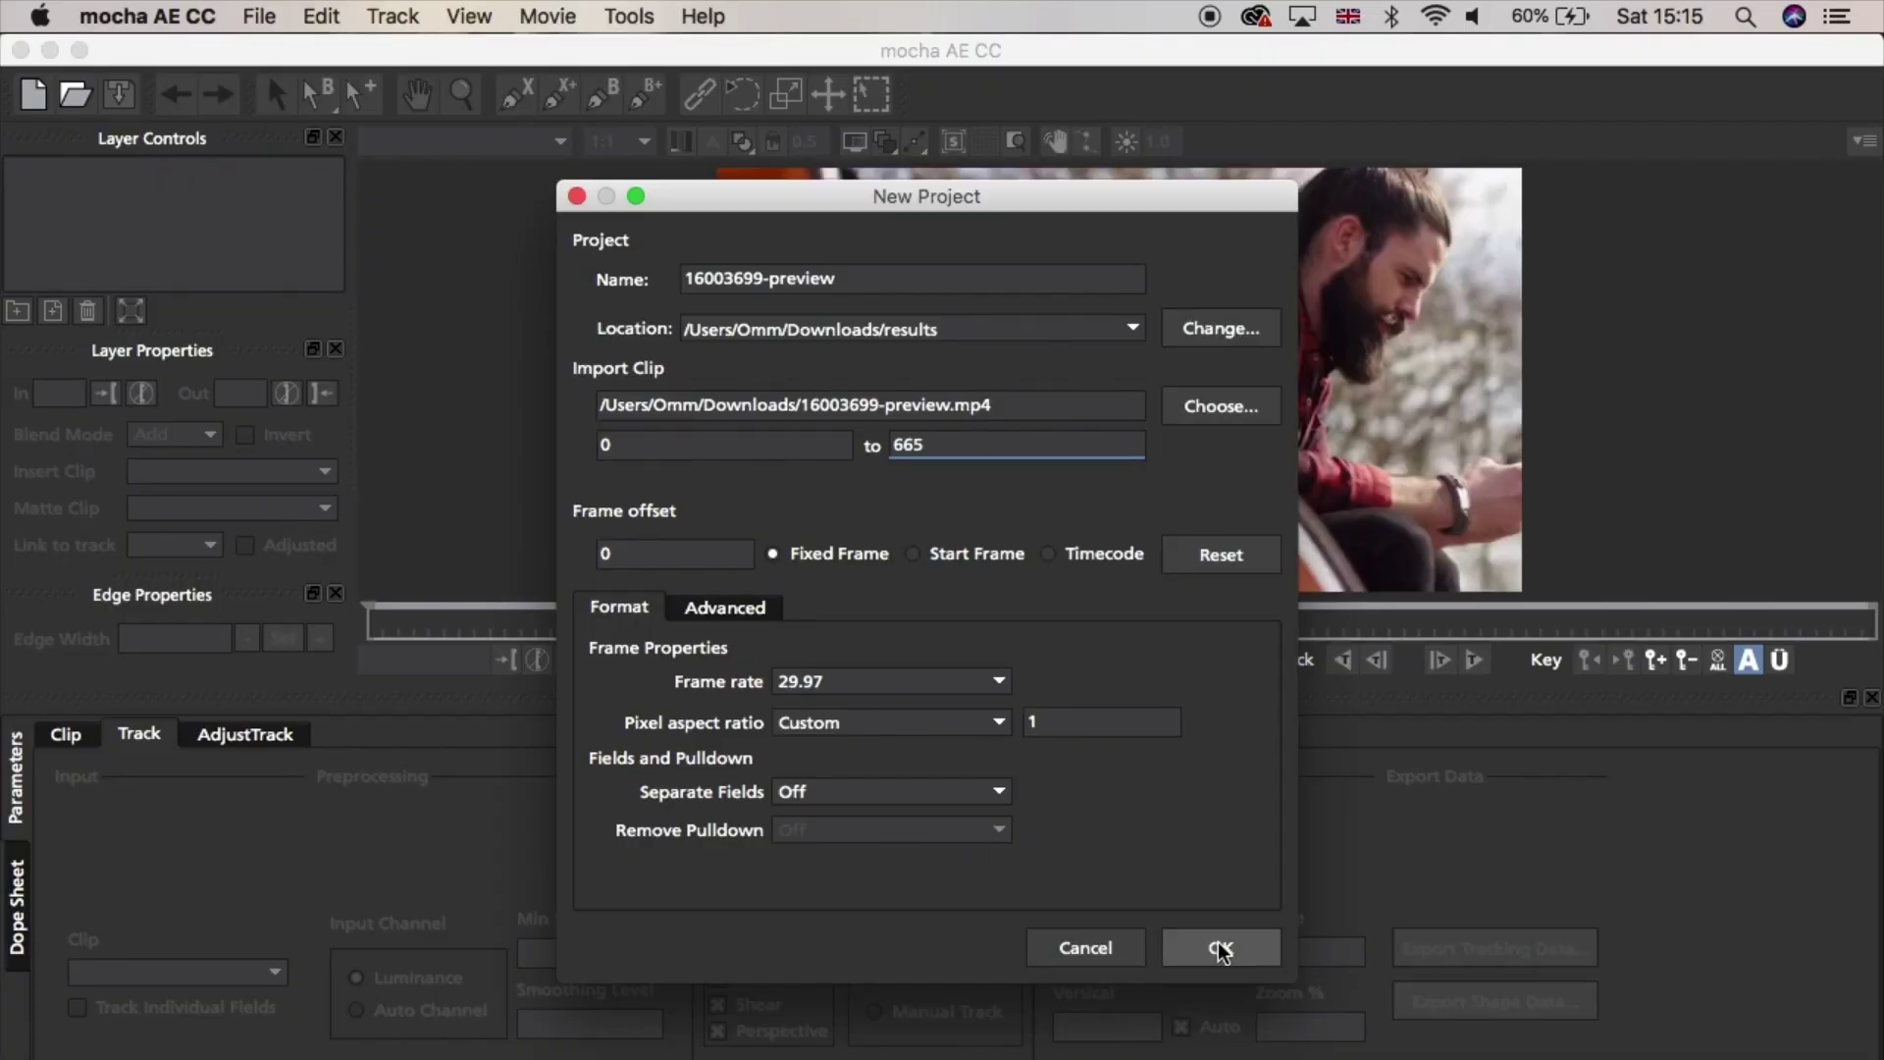
left_click(515, 94)
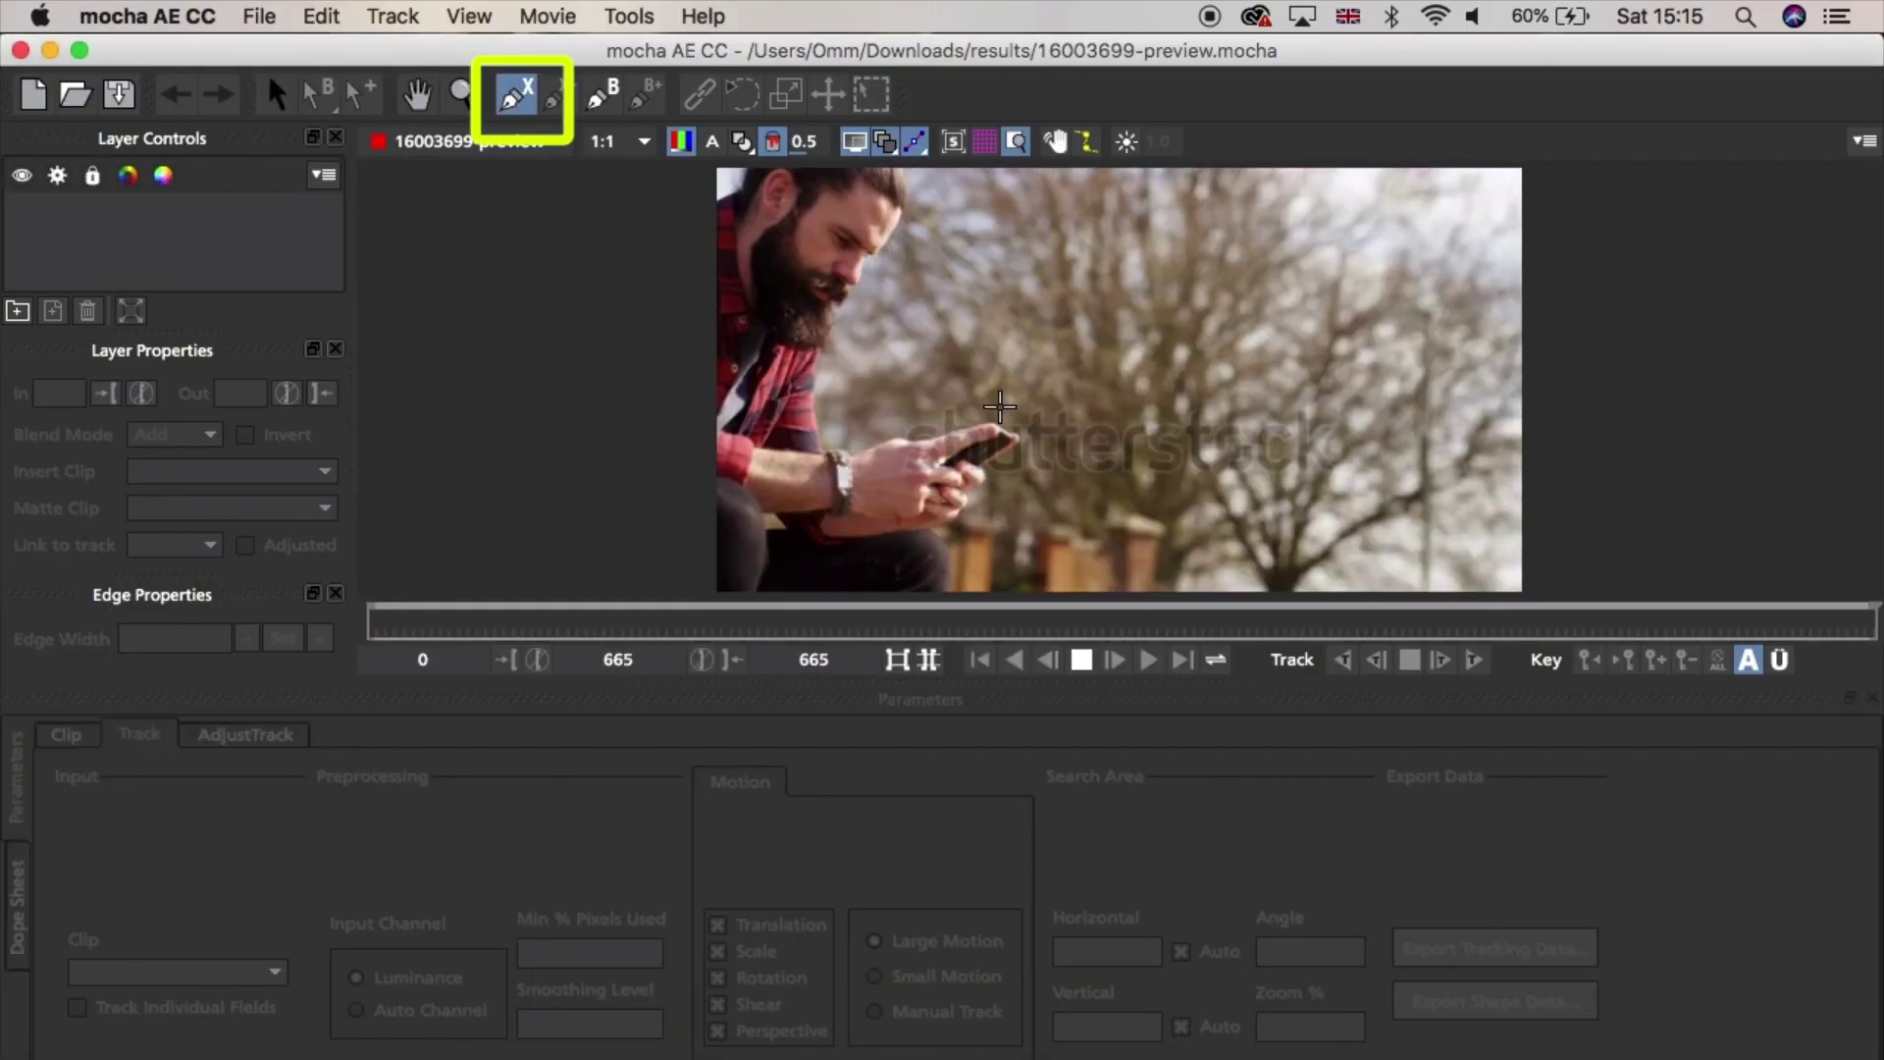
left_click(1000, 411)
left_click(1055, 406)
left_click(835, 428)
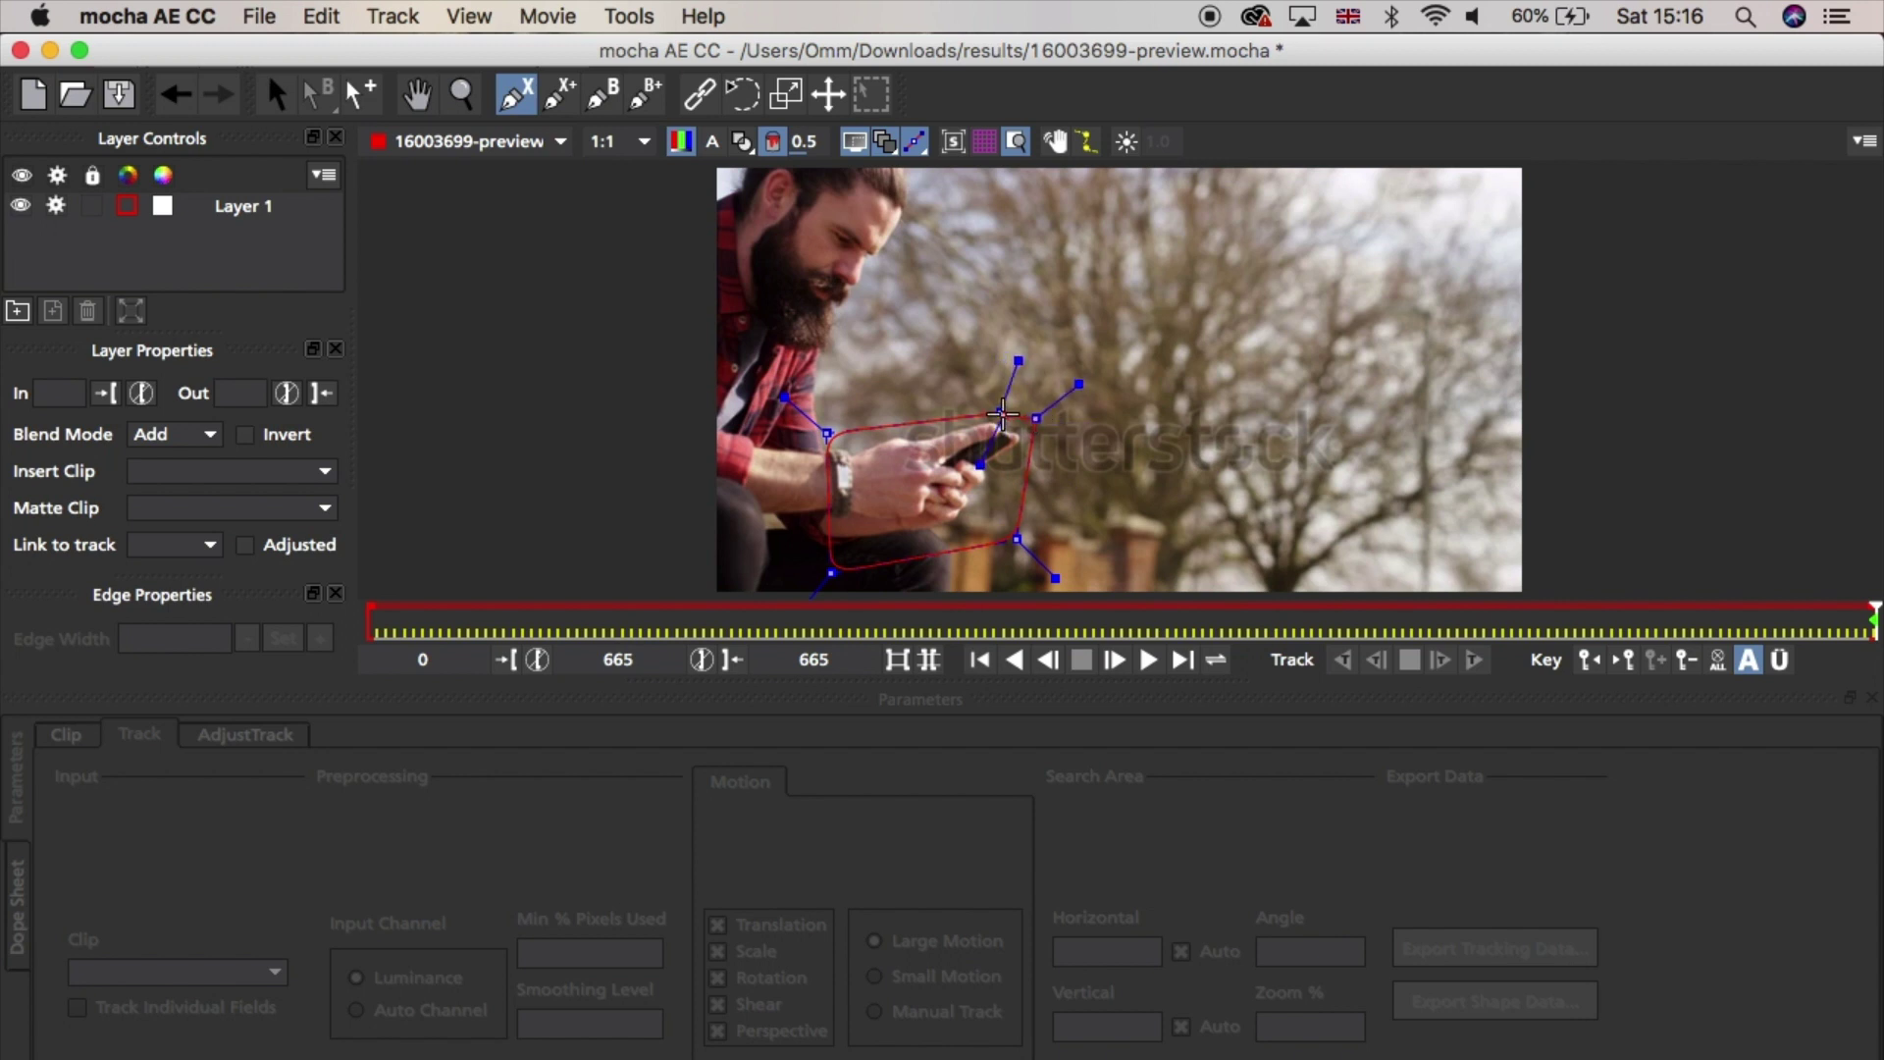
right_click(1002, 413)
Track the shape backwards, return to the last frame and tighten the spline around the man's wrist and watch
left_click(1341, 661)
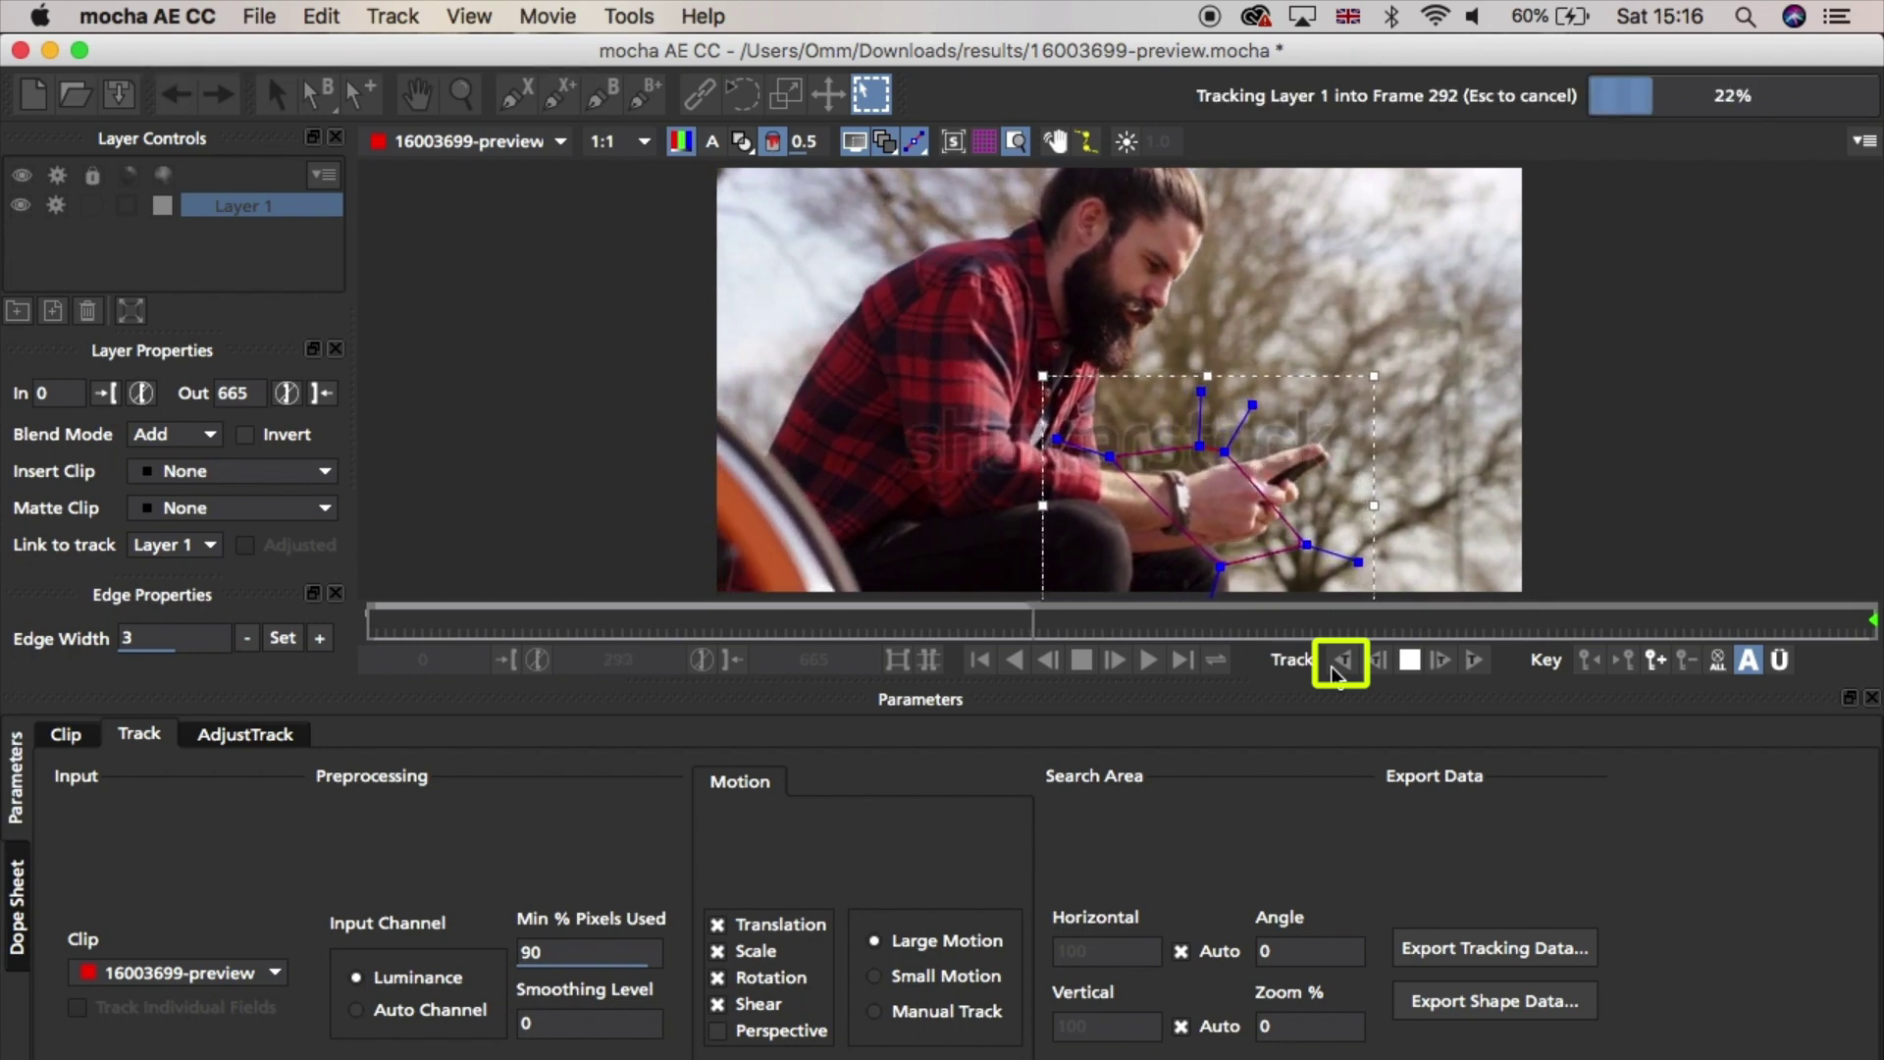
left_click(1187, 662)
left_click_drag(982, 430, 857, 453)
left_click_drag(1022, 534, 863, 524)
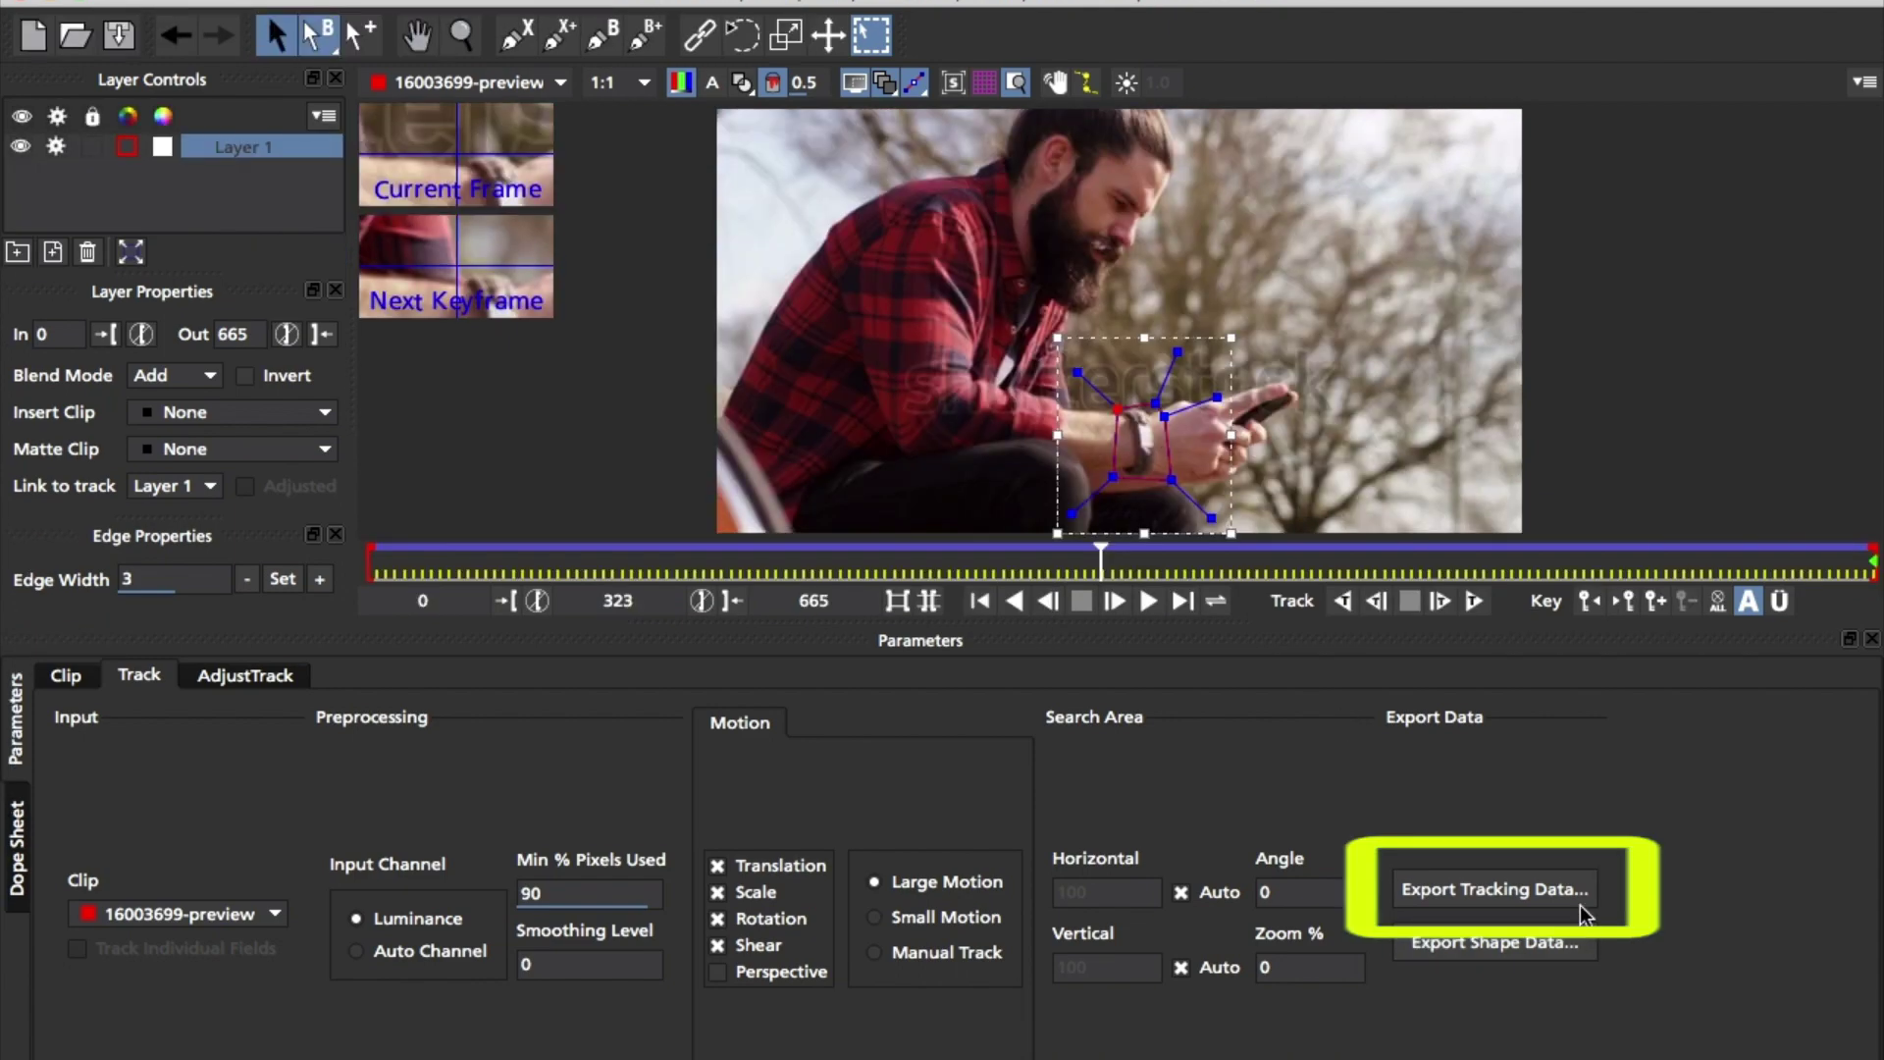
Export the tracking data to the clipboard as After Effects Transform Data [position, scale and rotation]
left_click(1580, 950)
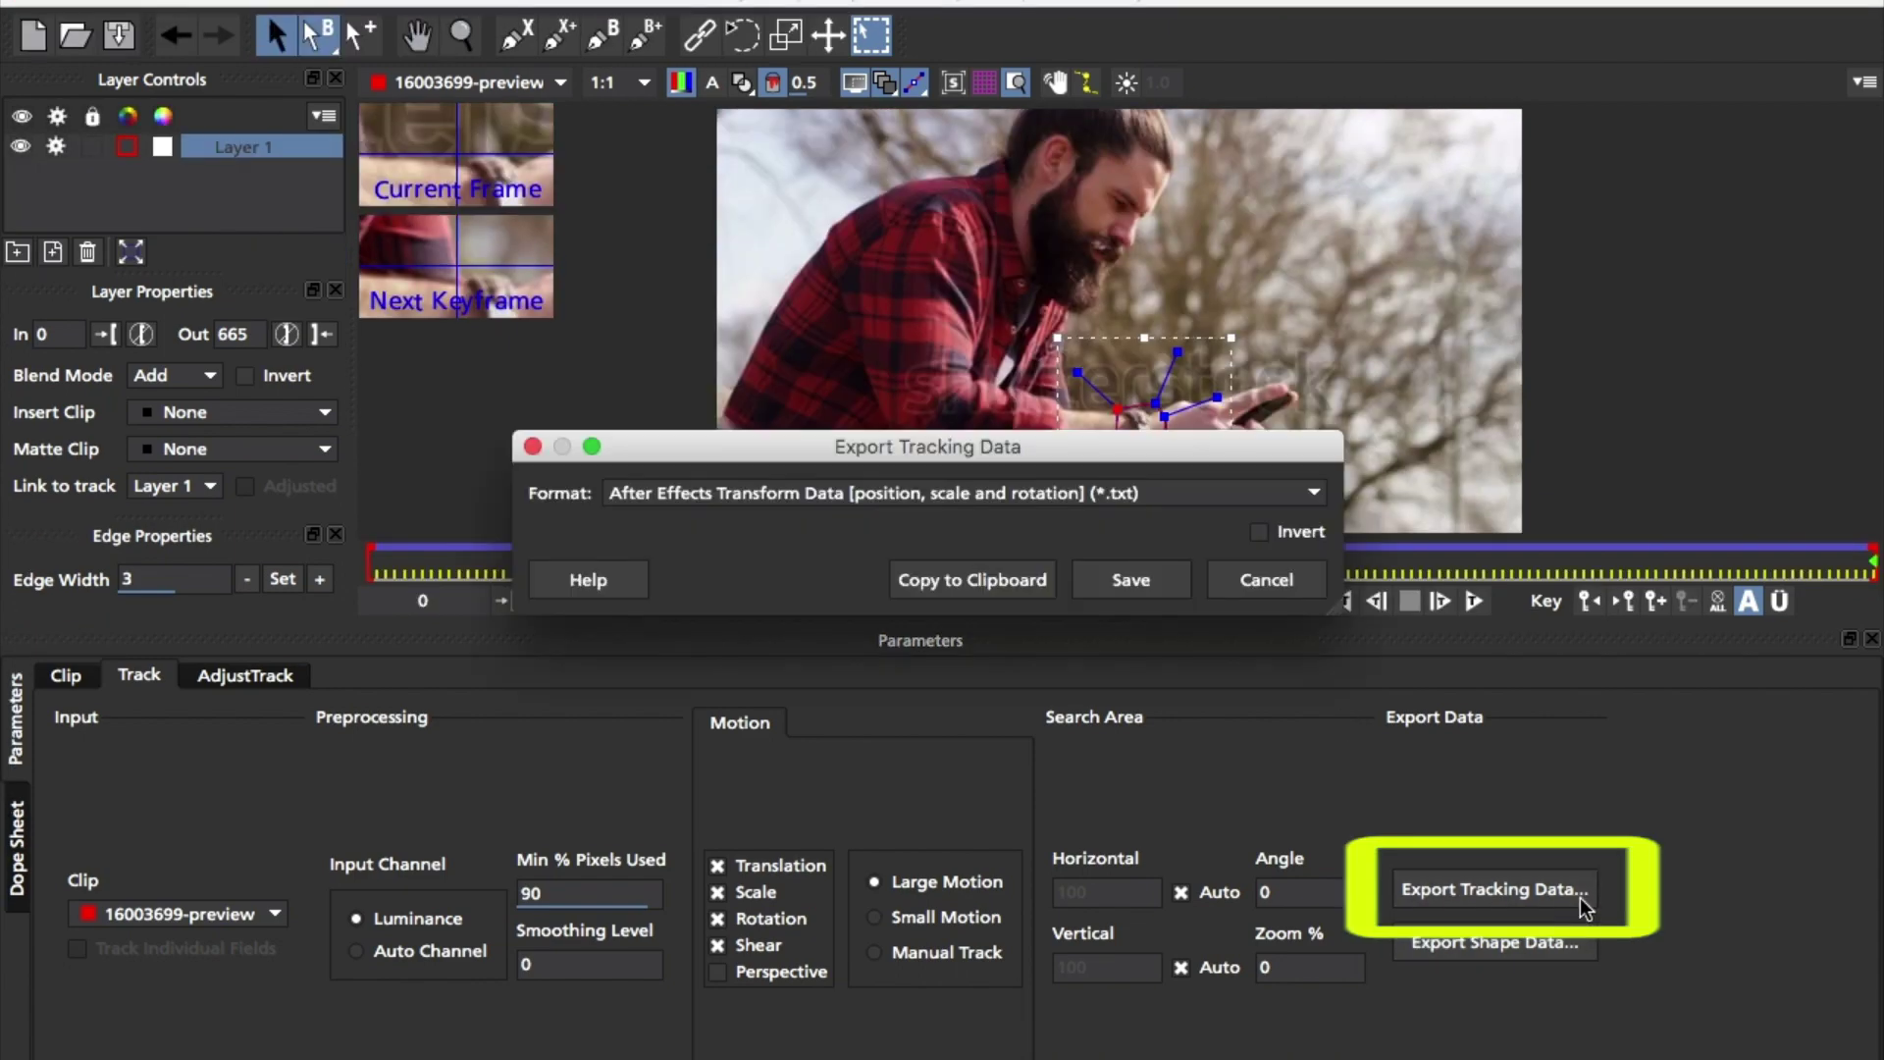
left_click(821, 492)
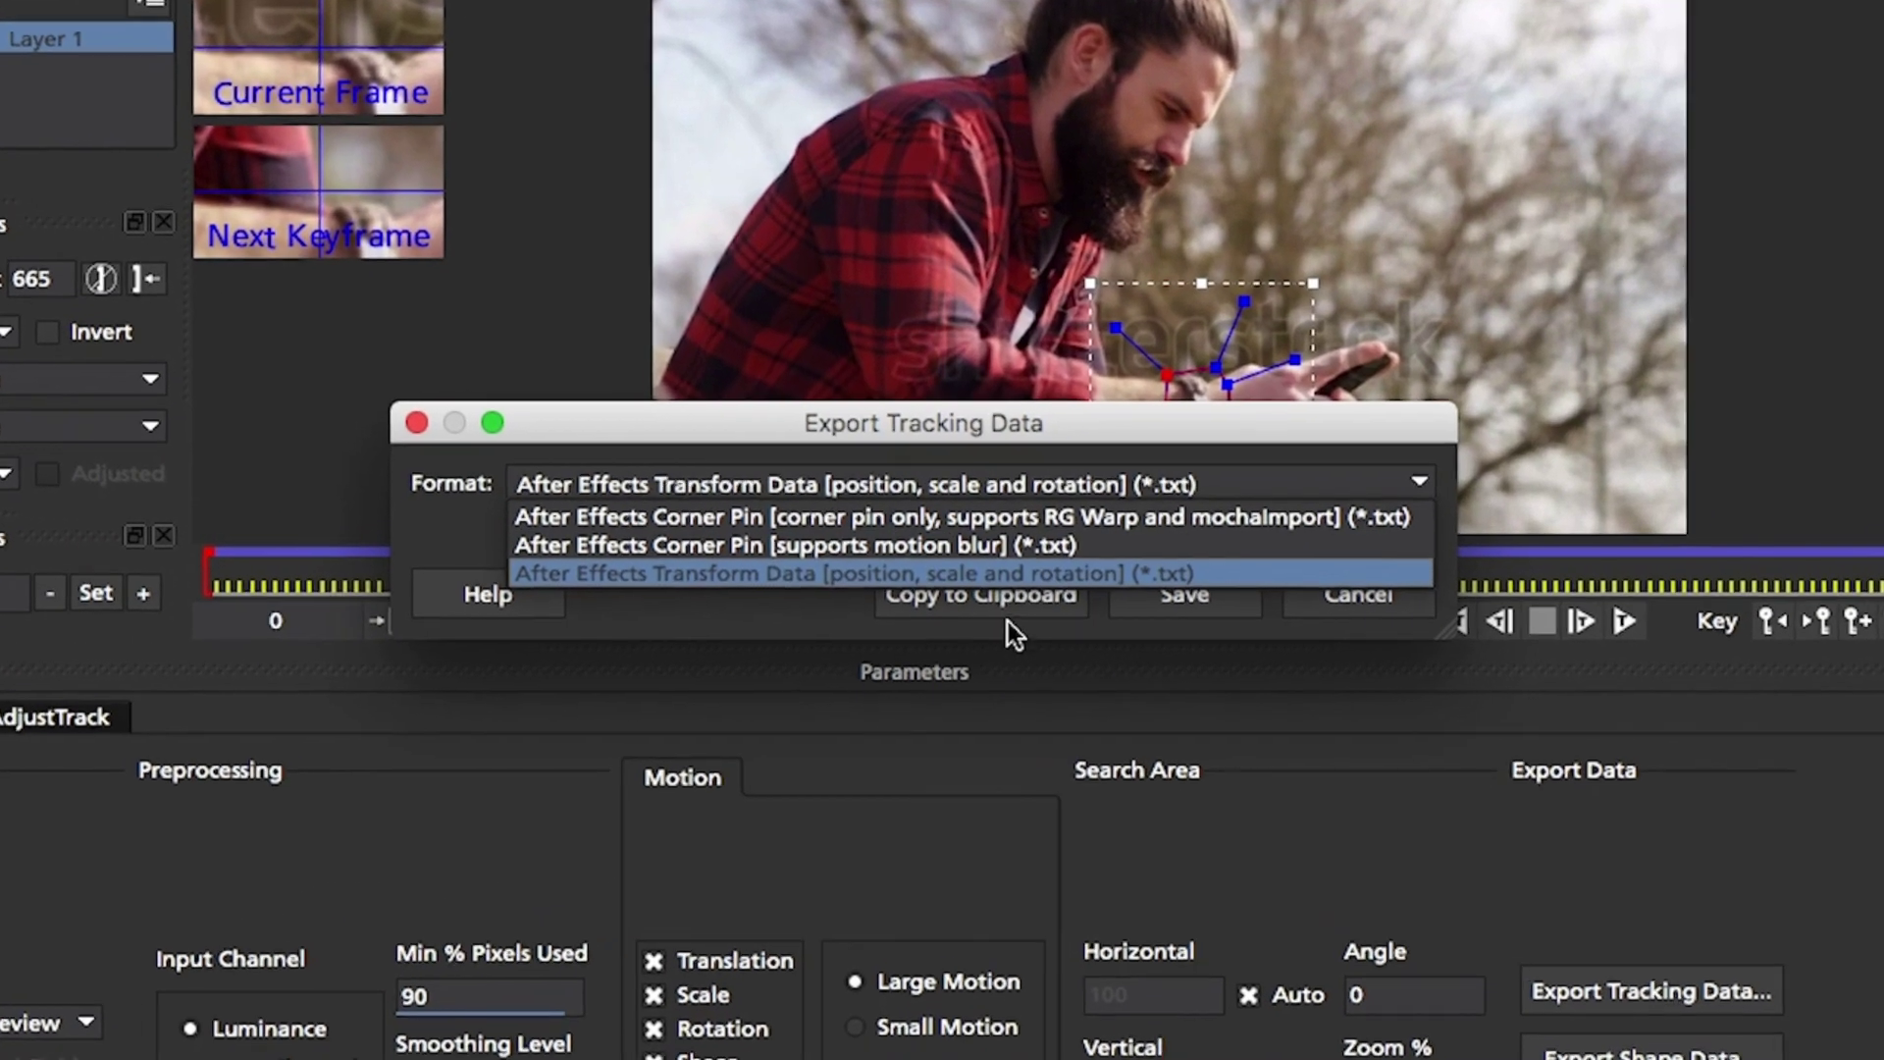
left_click(1031, 577)
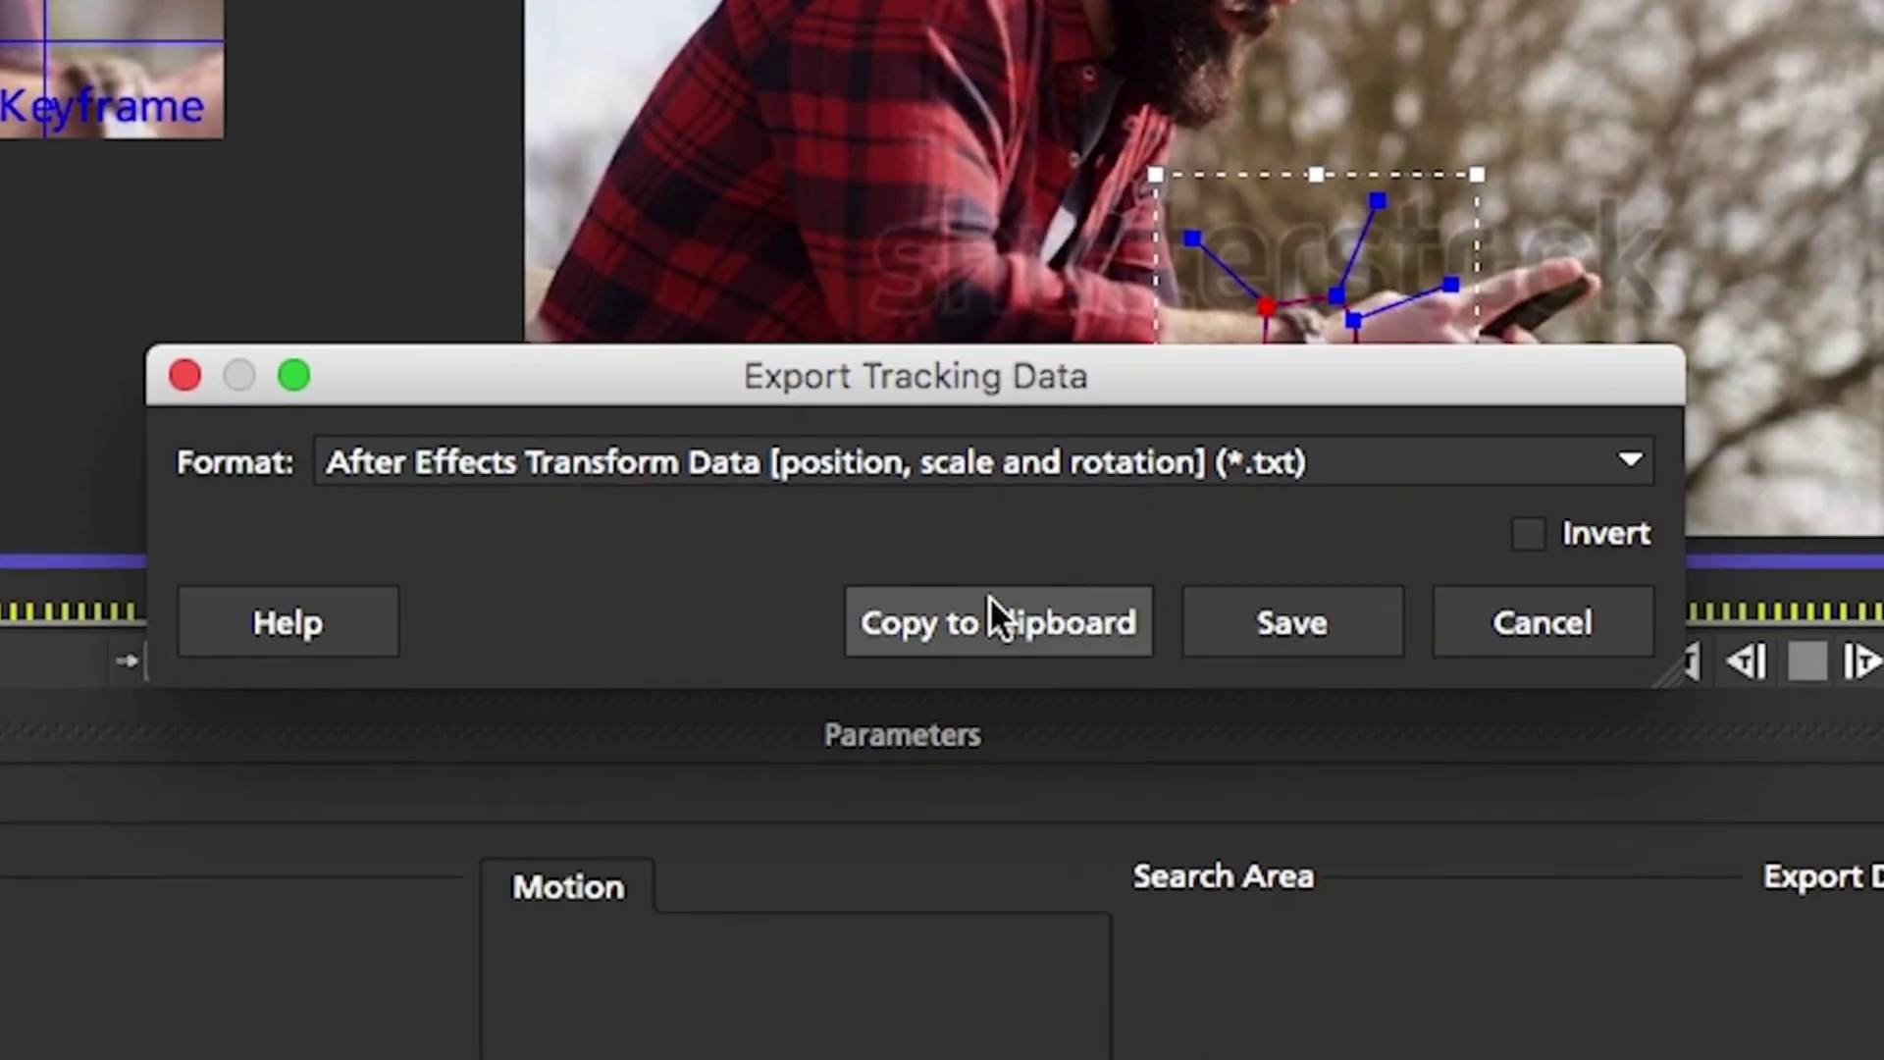
left_click(968, 623)
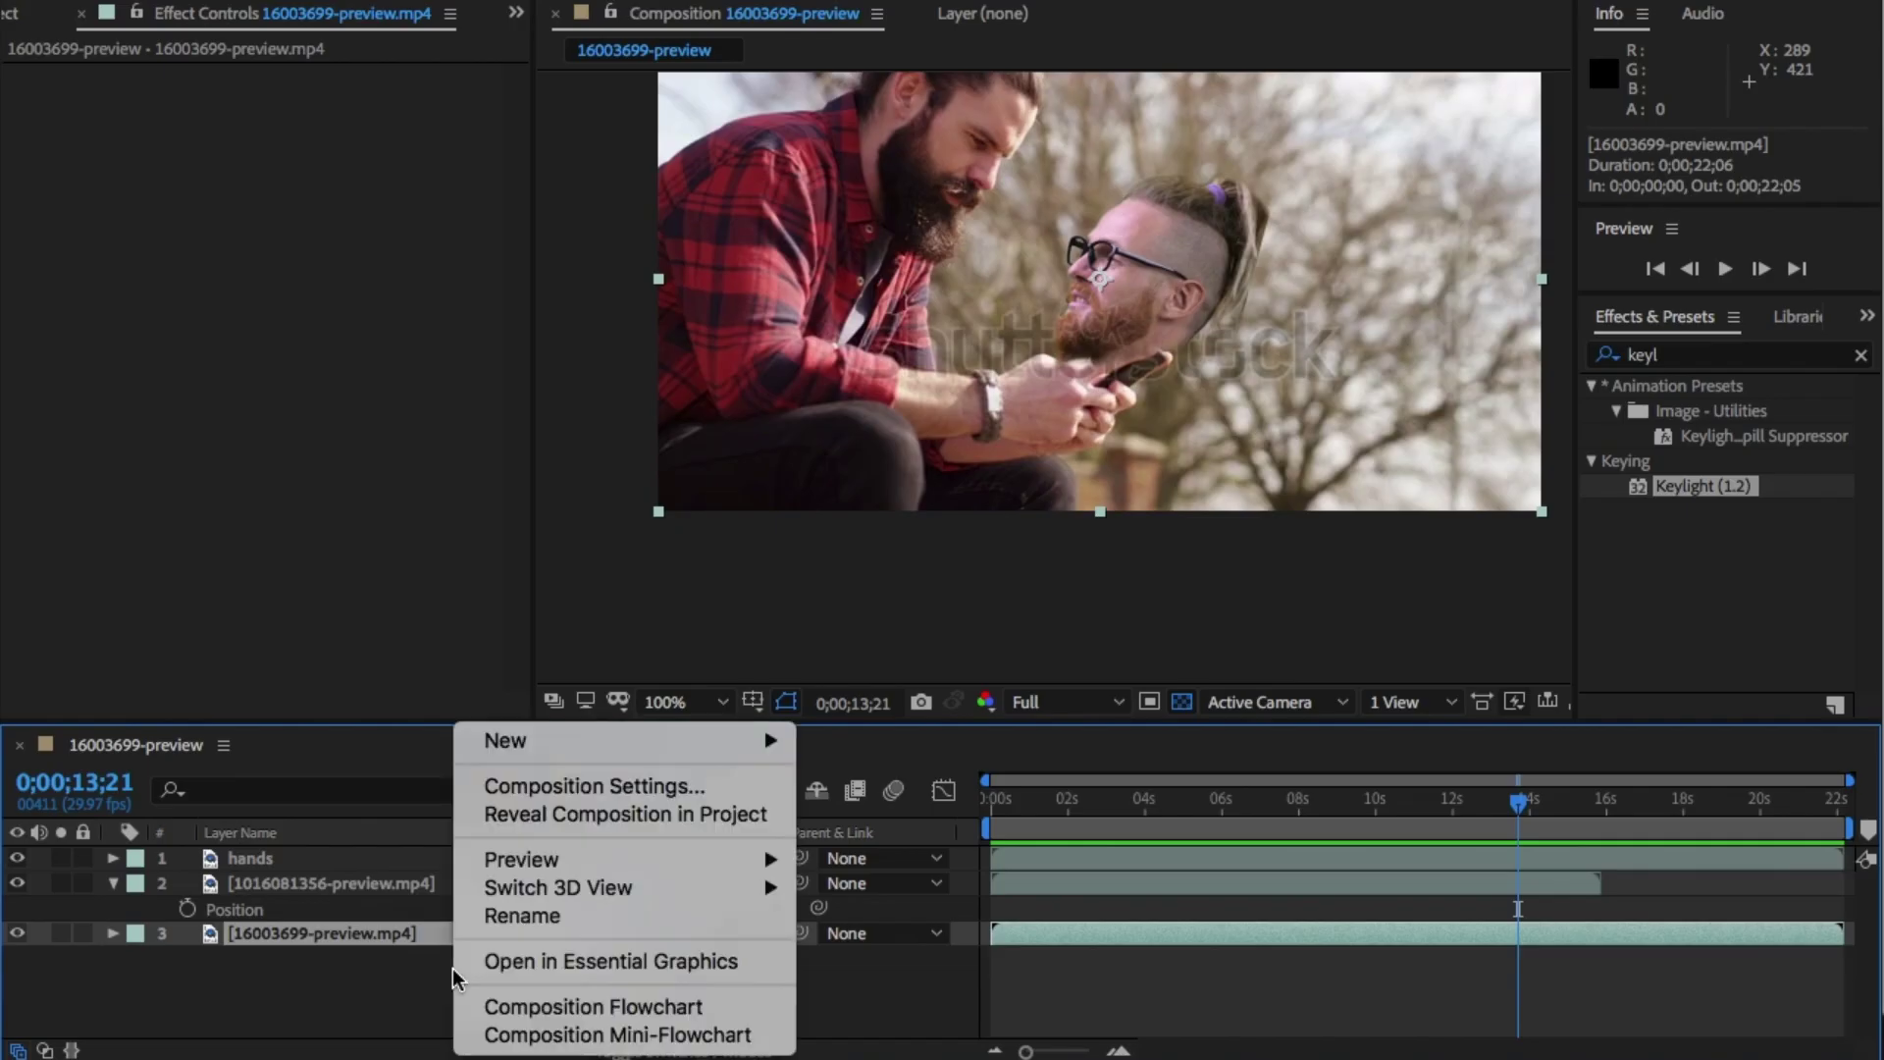
In After Effects, create a null object and paste the mocha tracking data onto it at 0;00;00;00
mouse_move(628, 743)
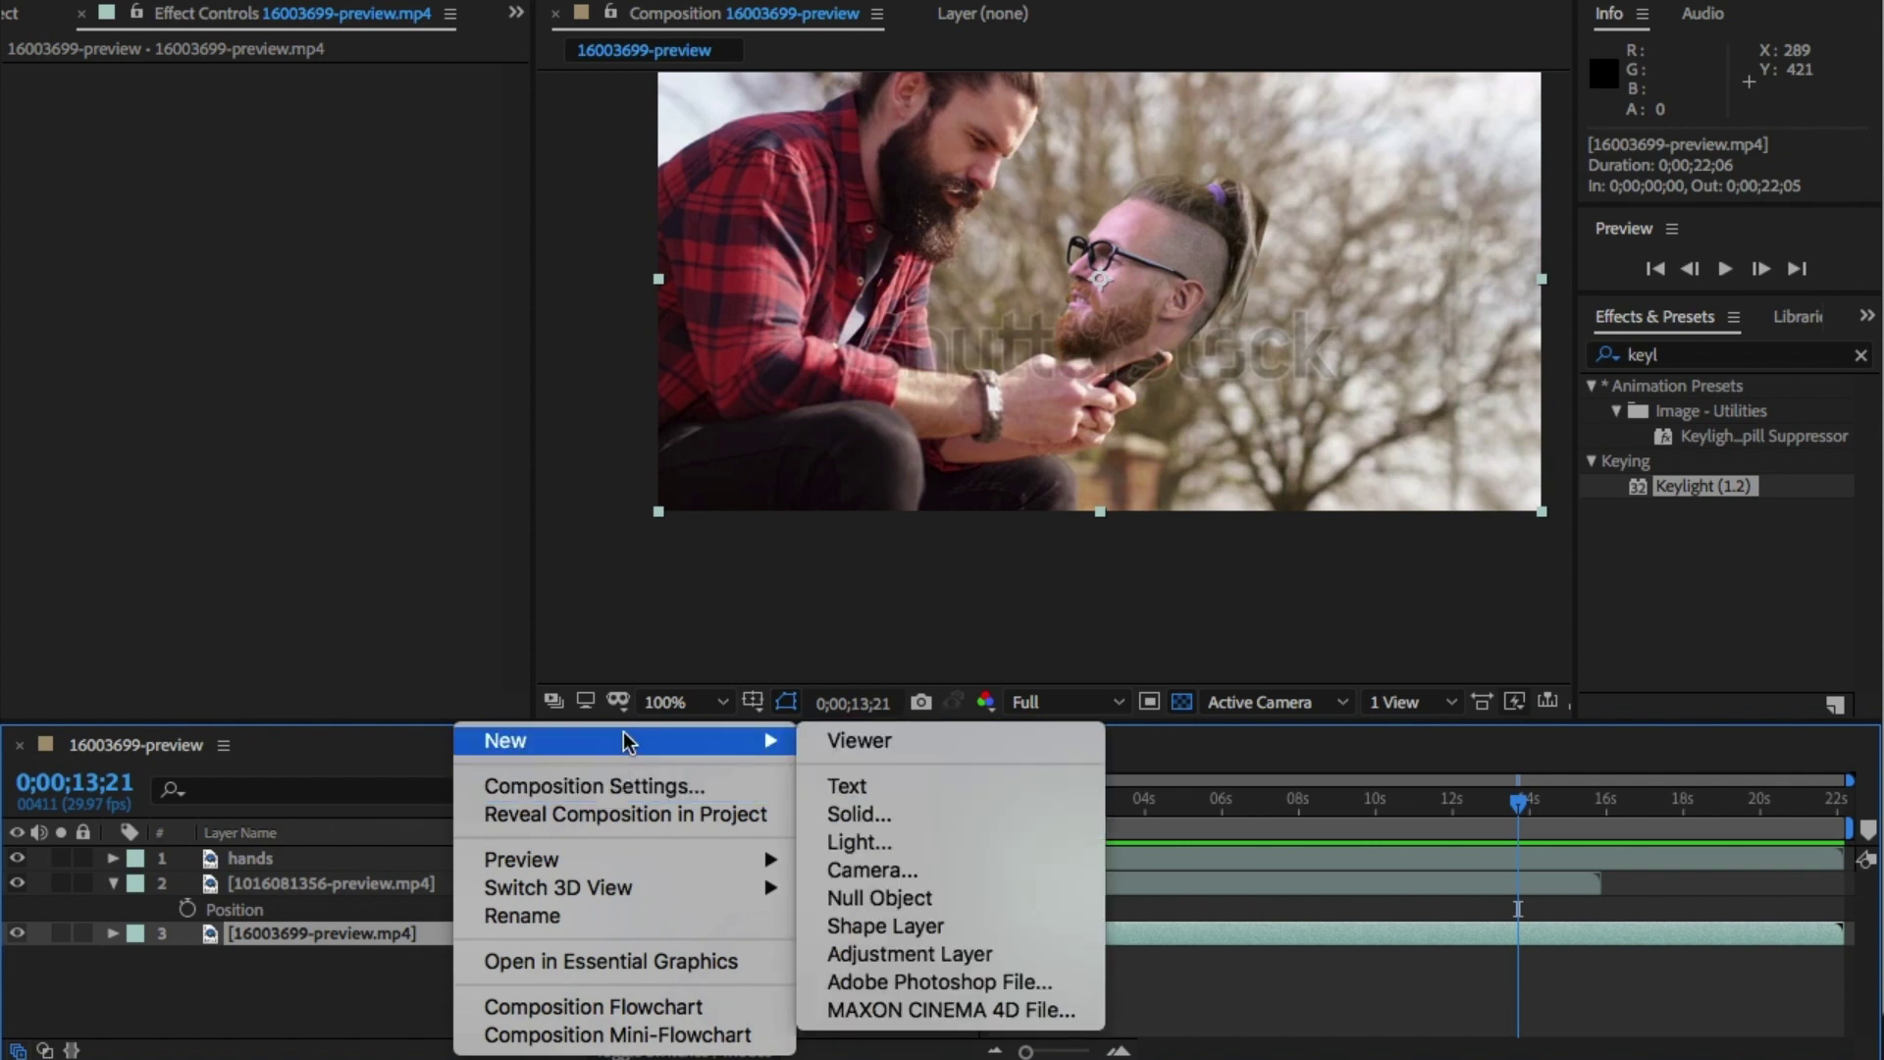
left_click(894, 901)
left_click_drag(1085, 803, 769, 782)
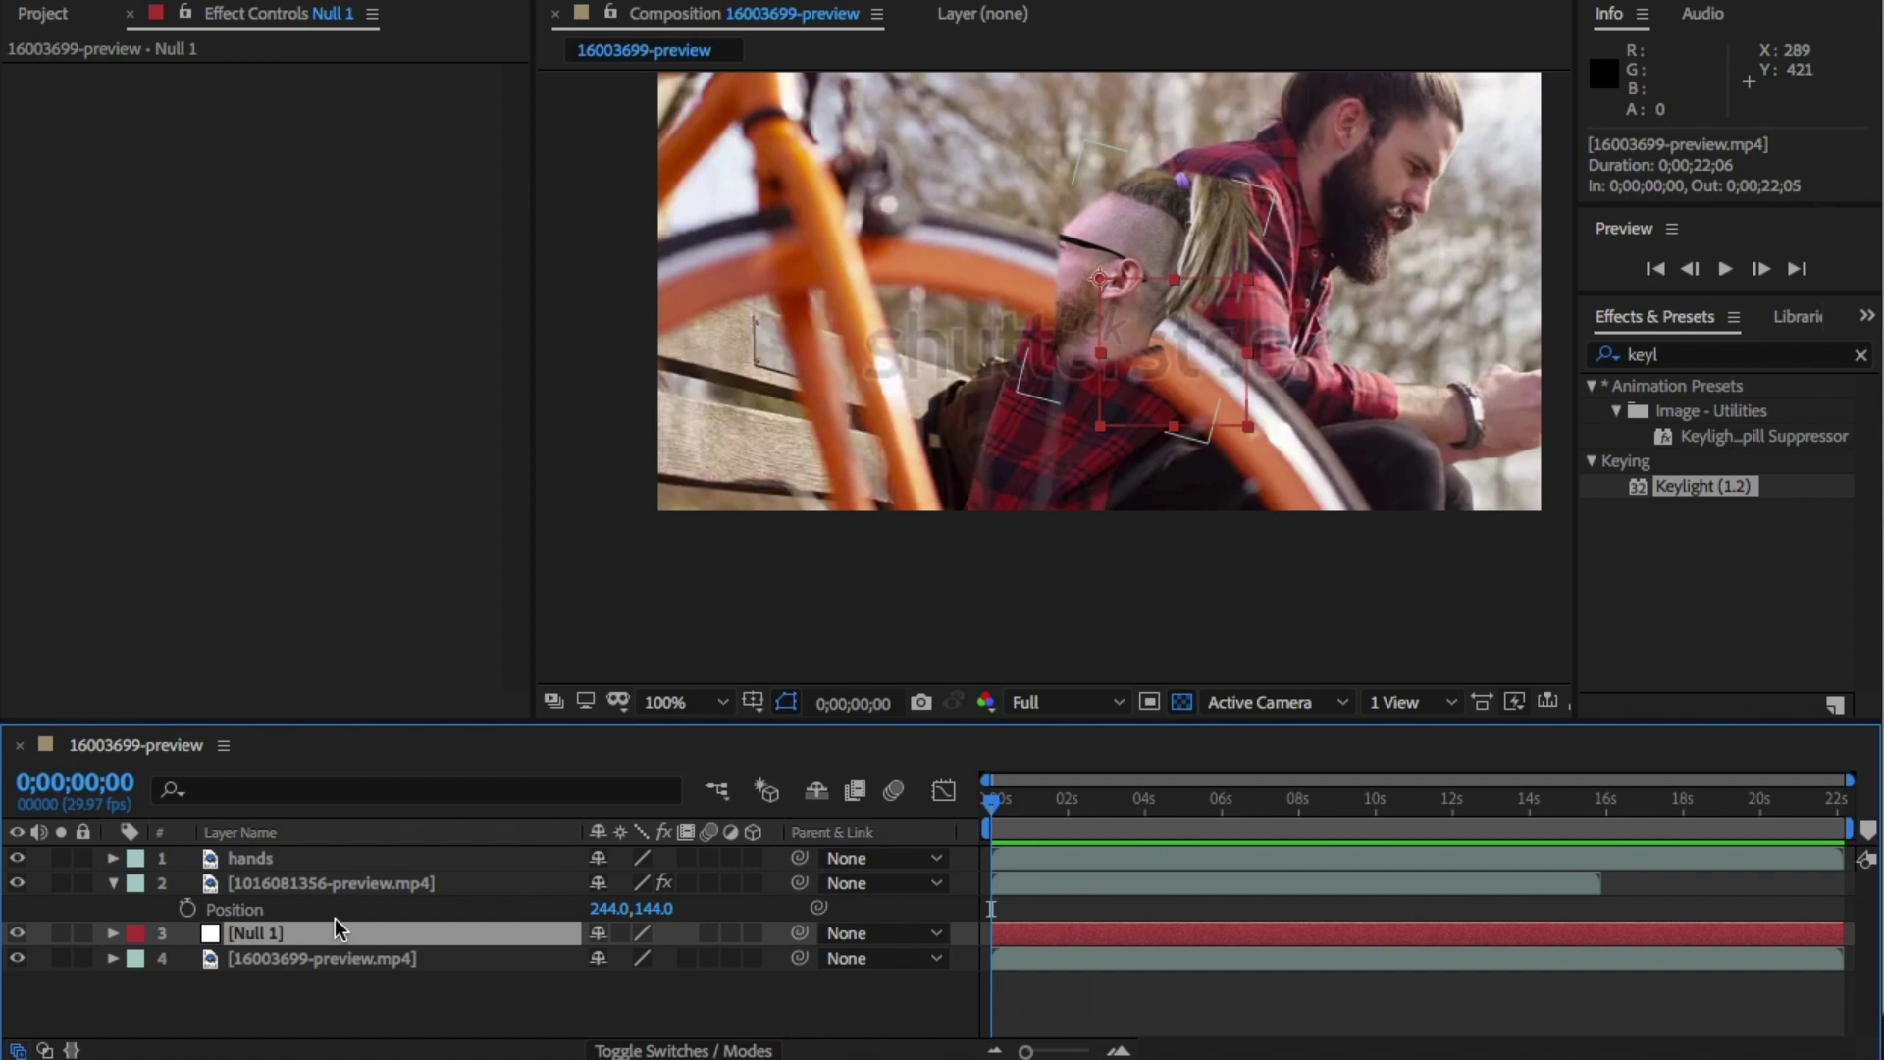
key("ctrl+v")
left_click(113, 934)
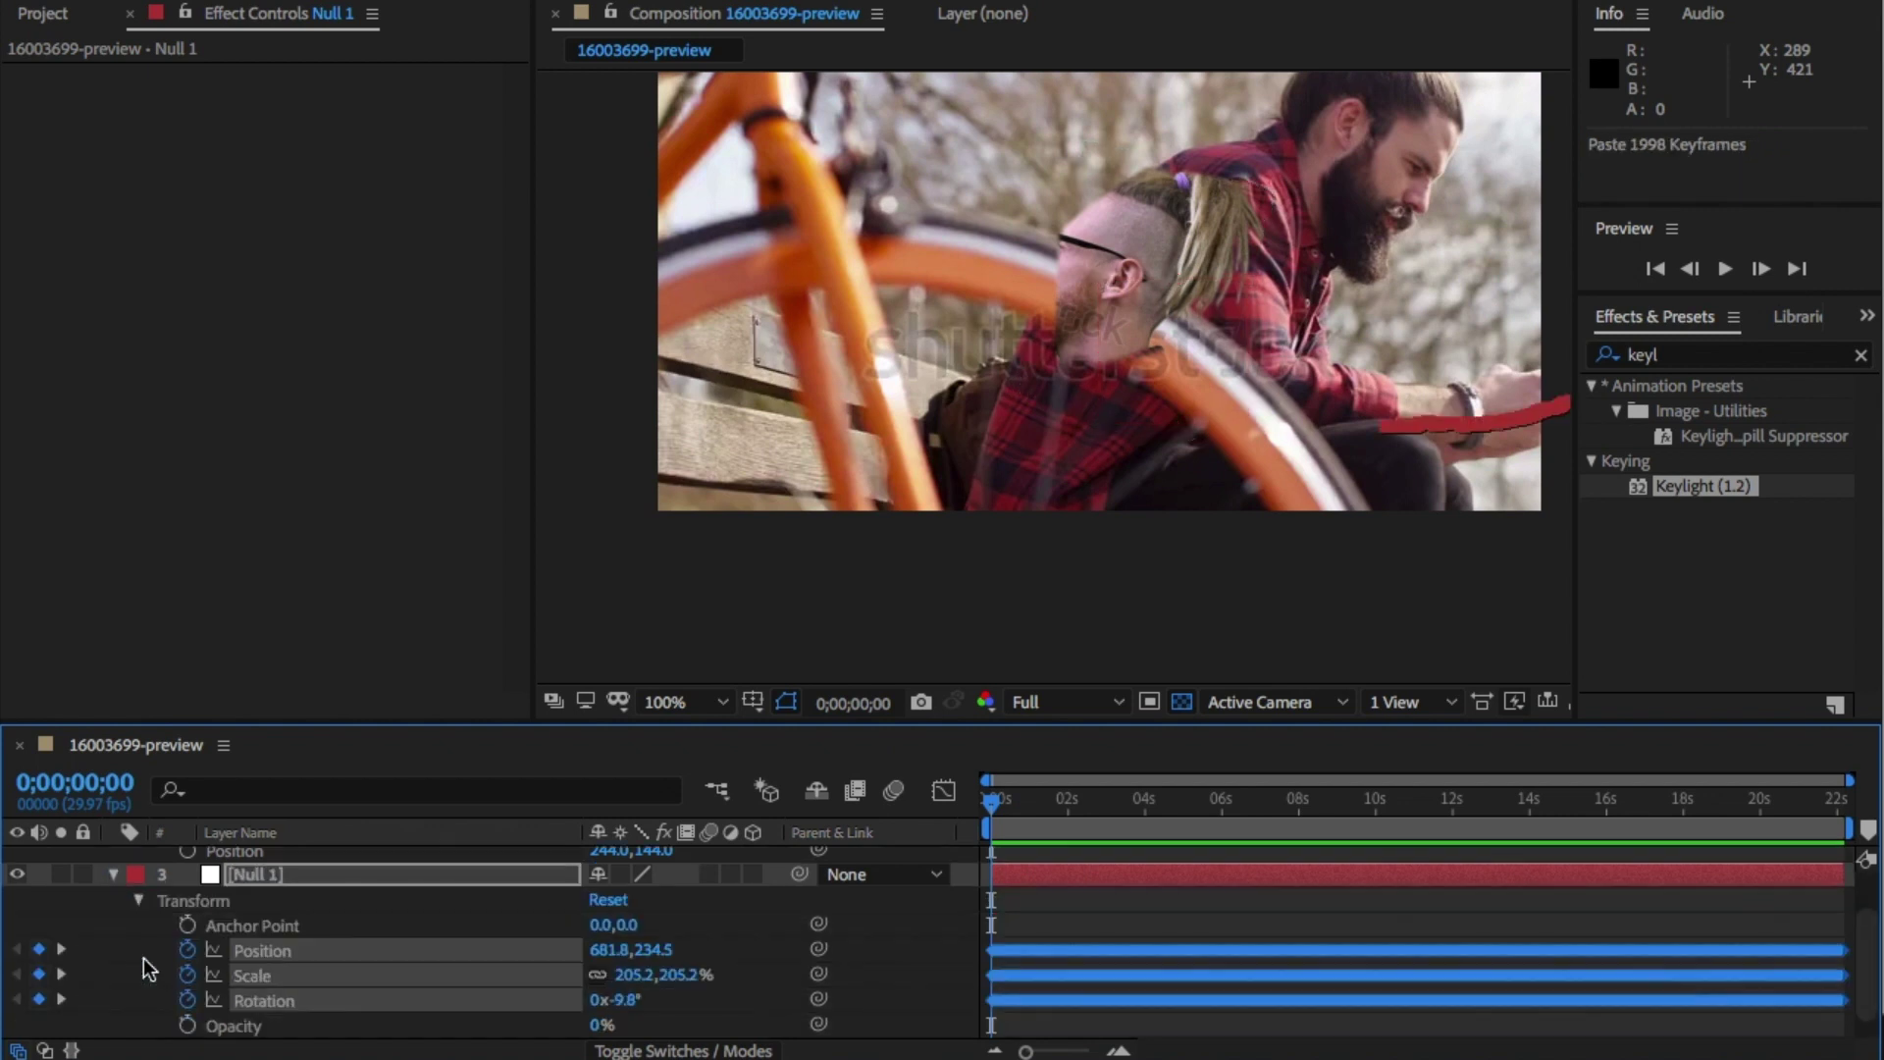
left_click(114, 875)
left_click(331, 884)
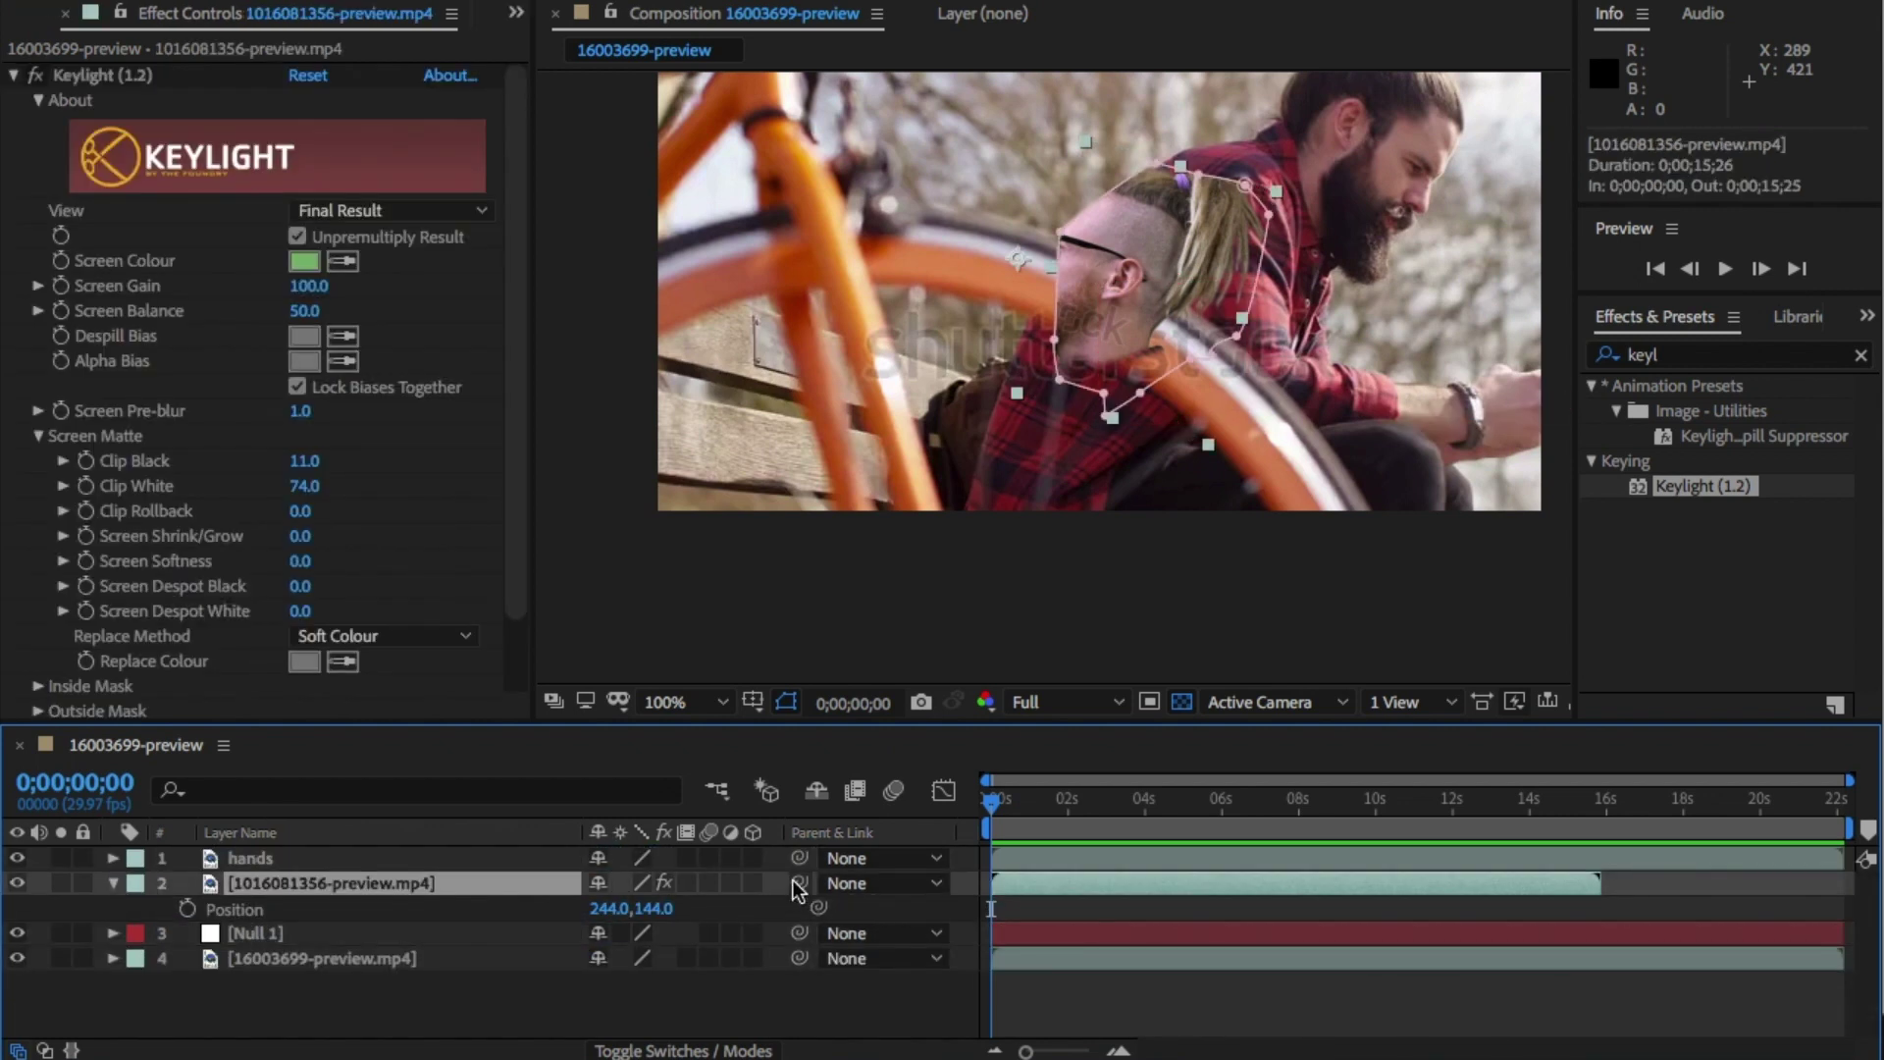
left_click_drag(796, 885, 397, 944)
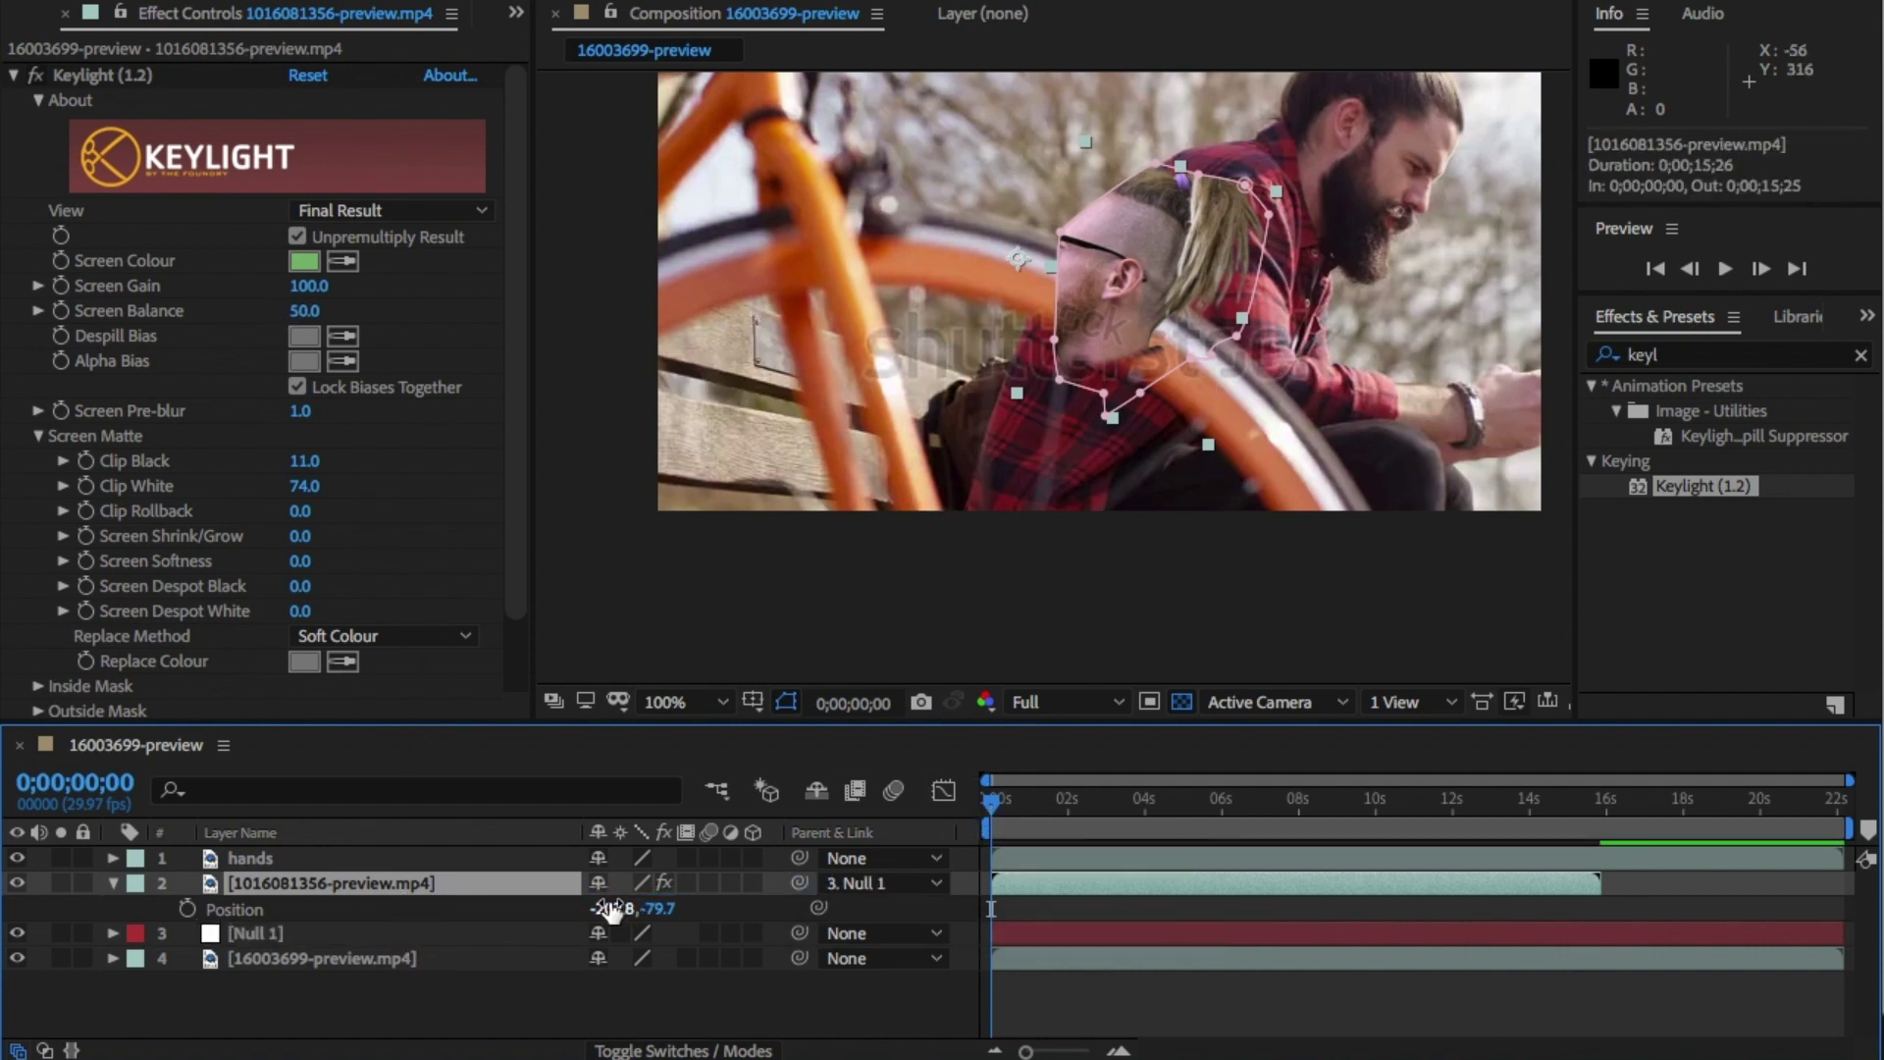
left_click_drag(610, 910, 797, 889)
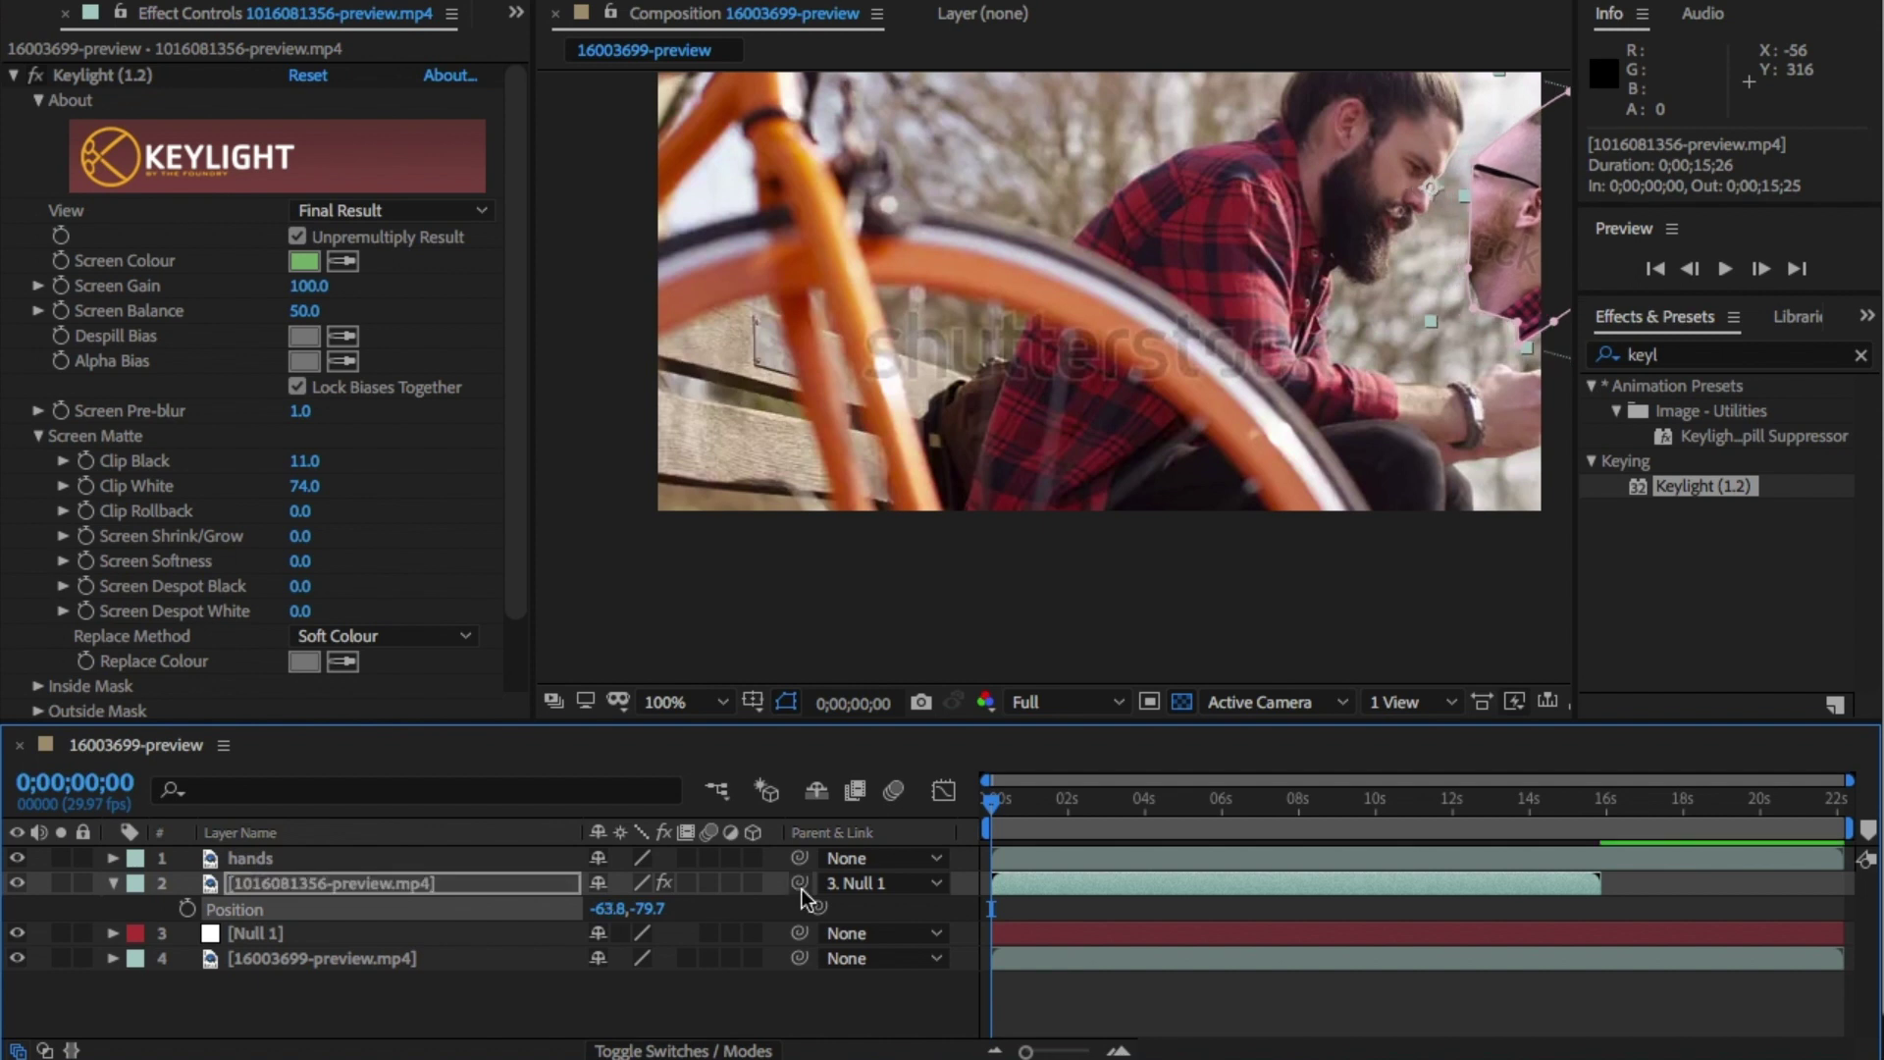
key("ctrl+z")
left_click_drag(1712, 819, 1592, 807)
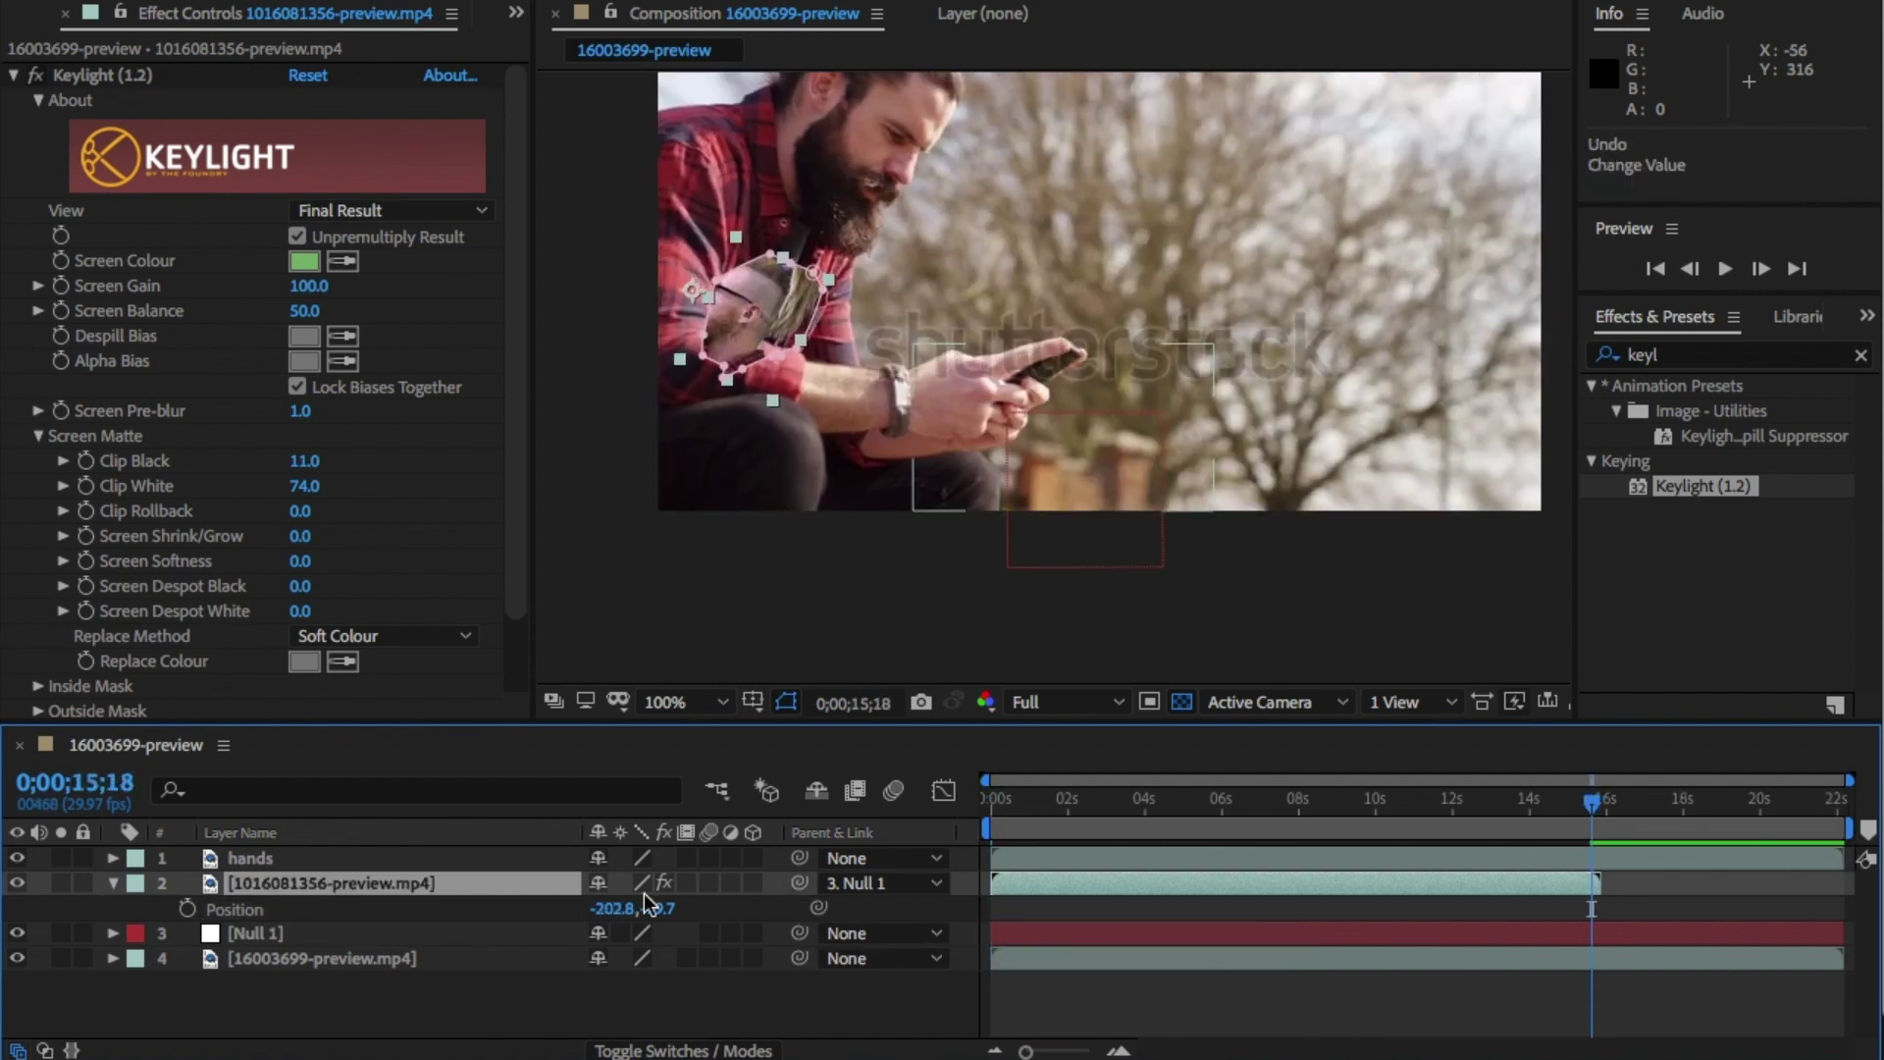
left_click_drag(617, 909, 664, 908)
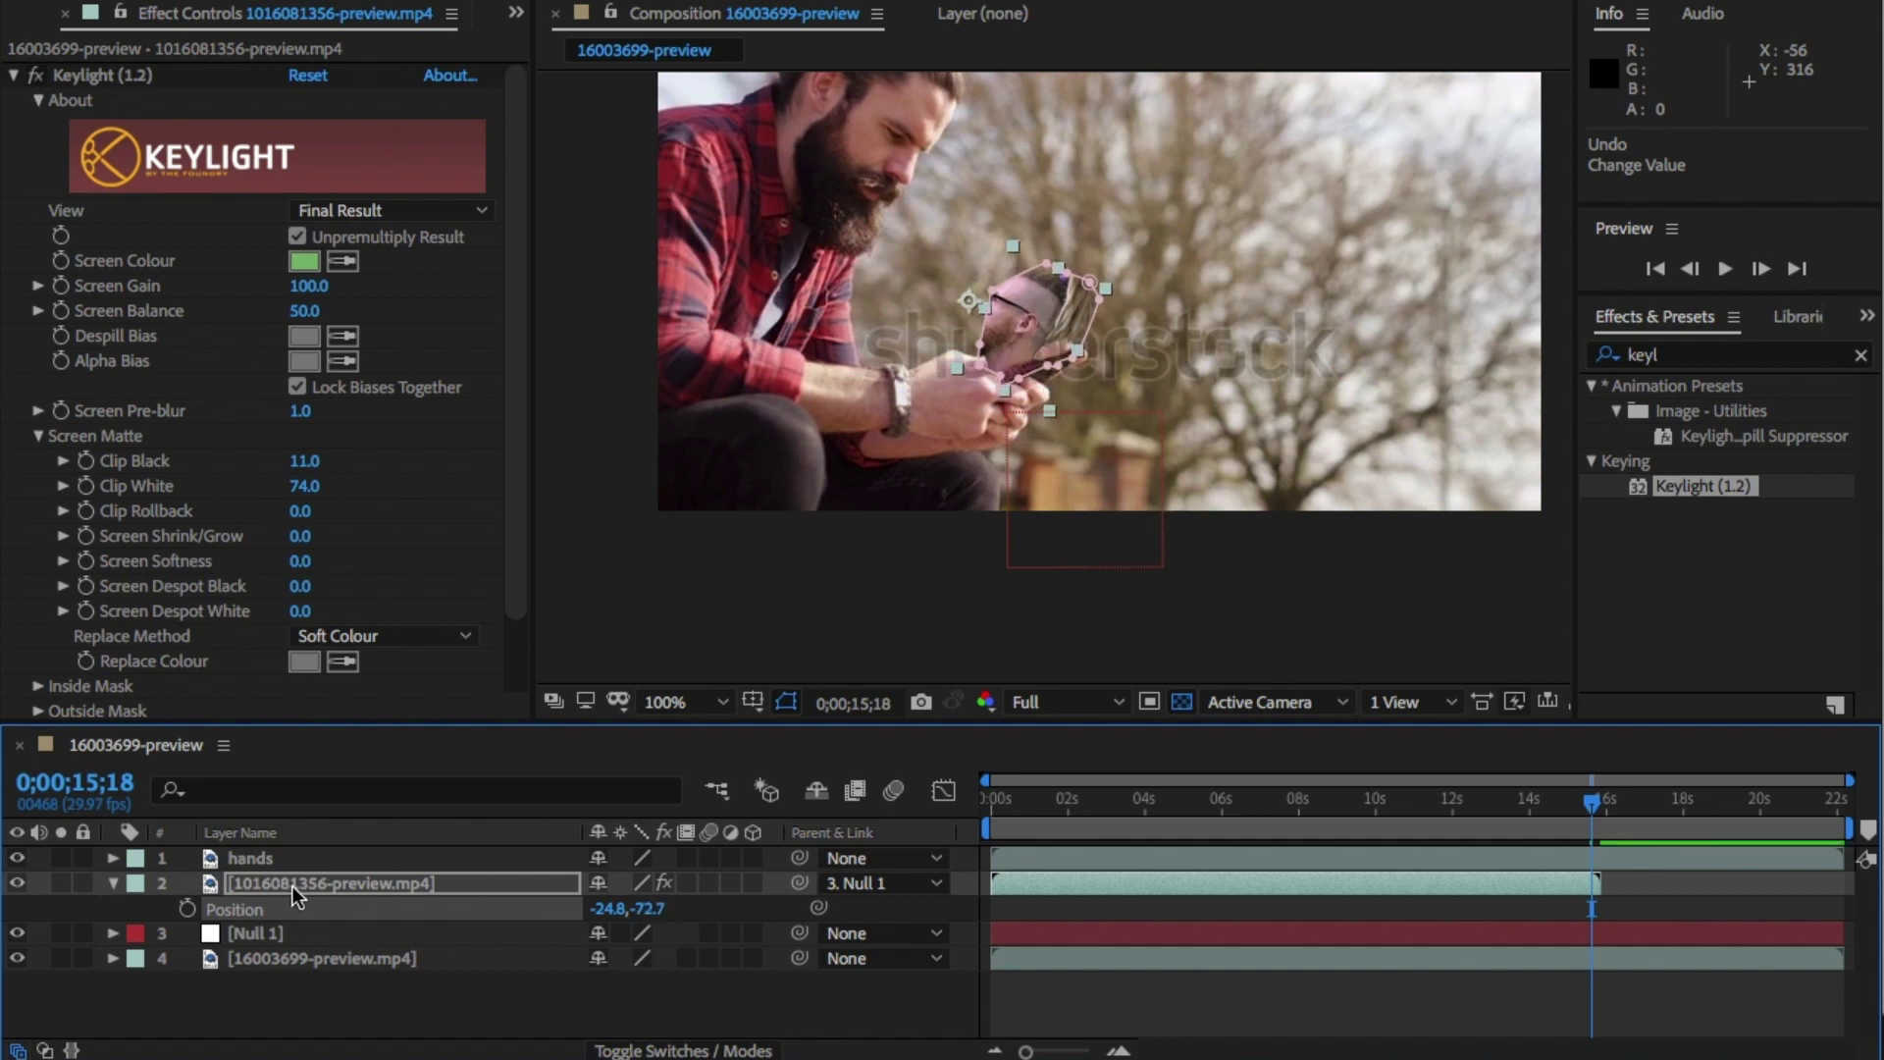
Reveal the Scale of the head layer and Null 1, and remove the null's Scale keyframes
key("s")
left_click(241, 934)
key("s")
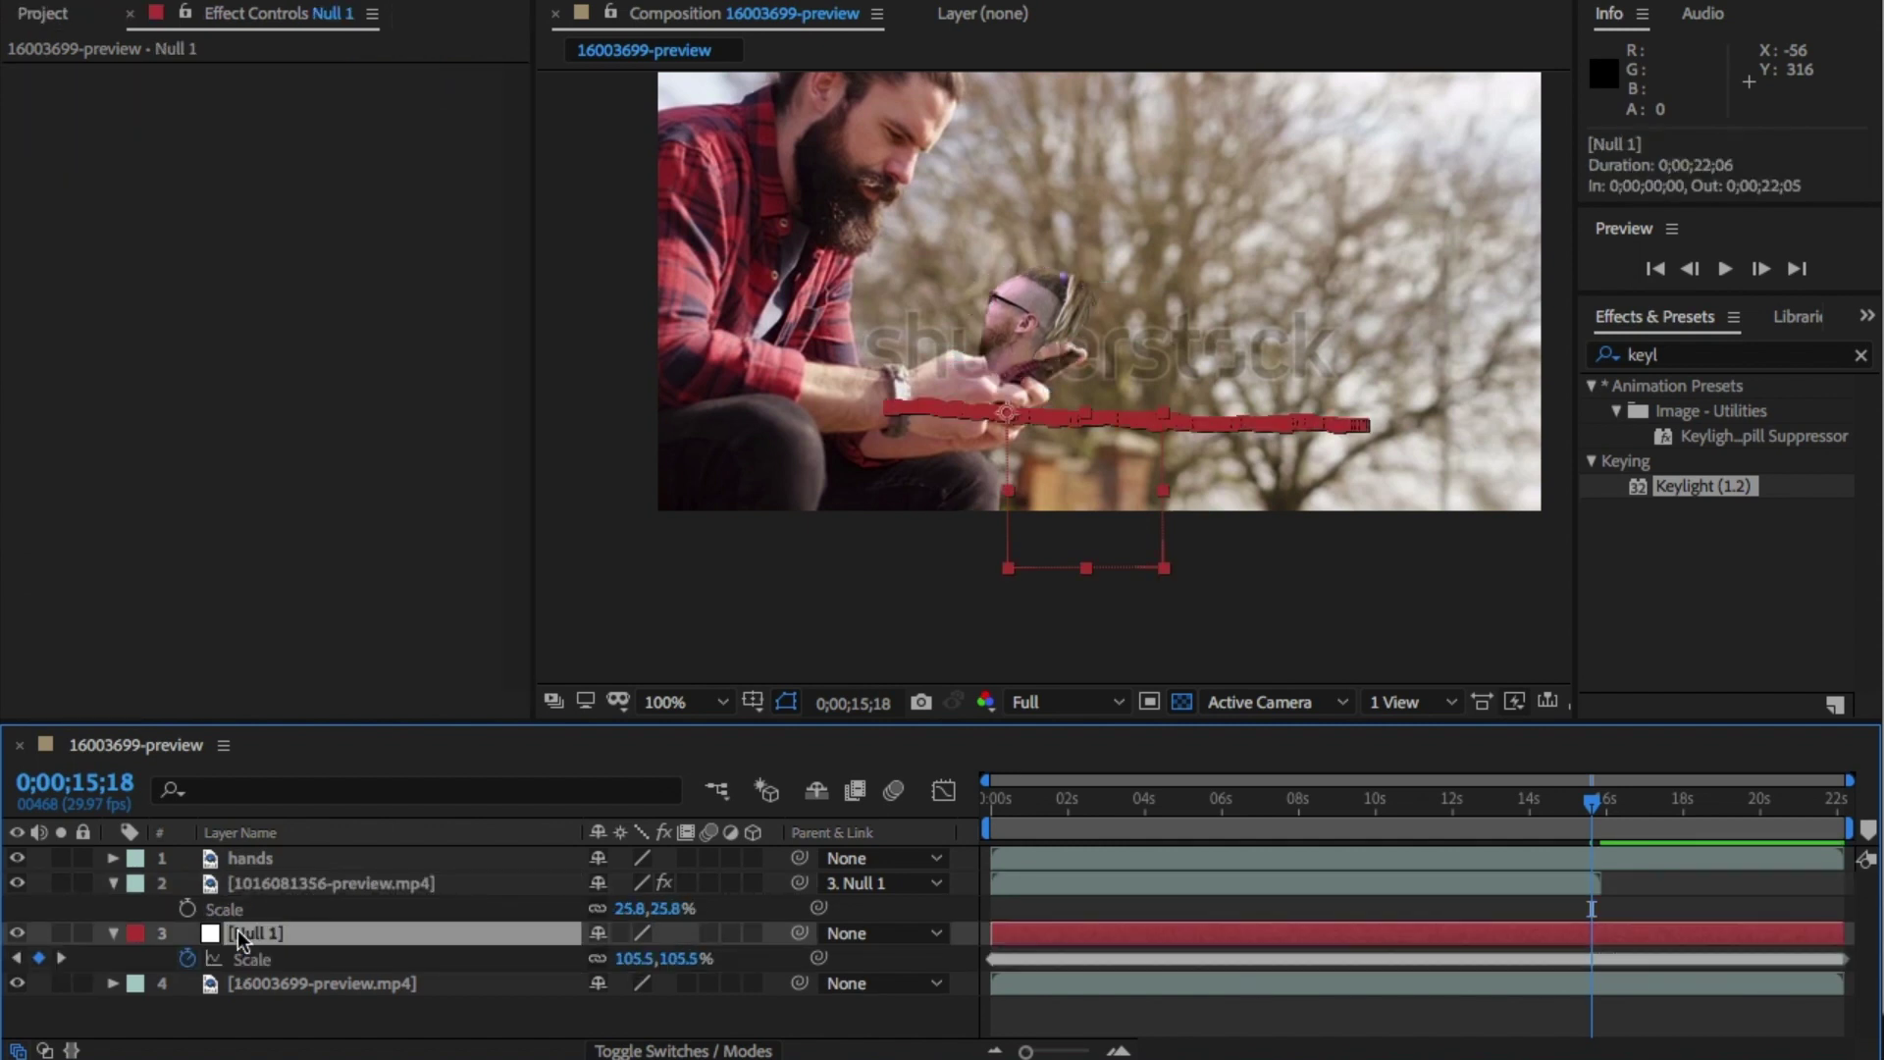
left_click(187, 958)
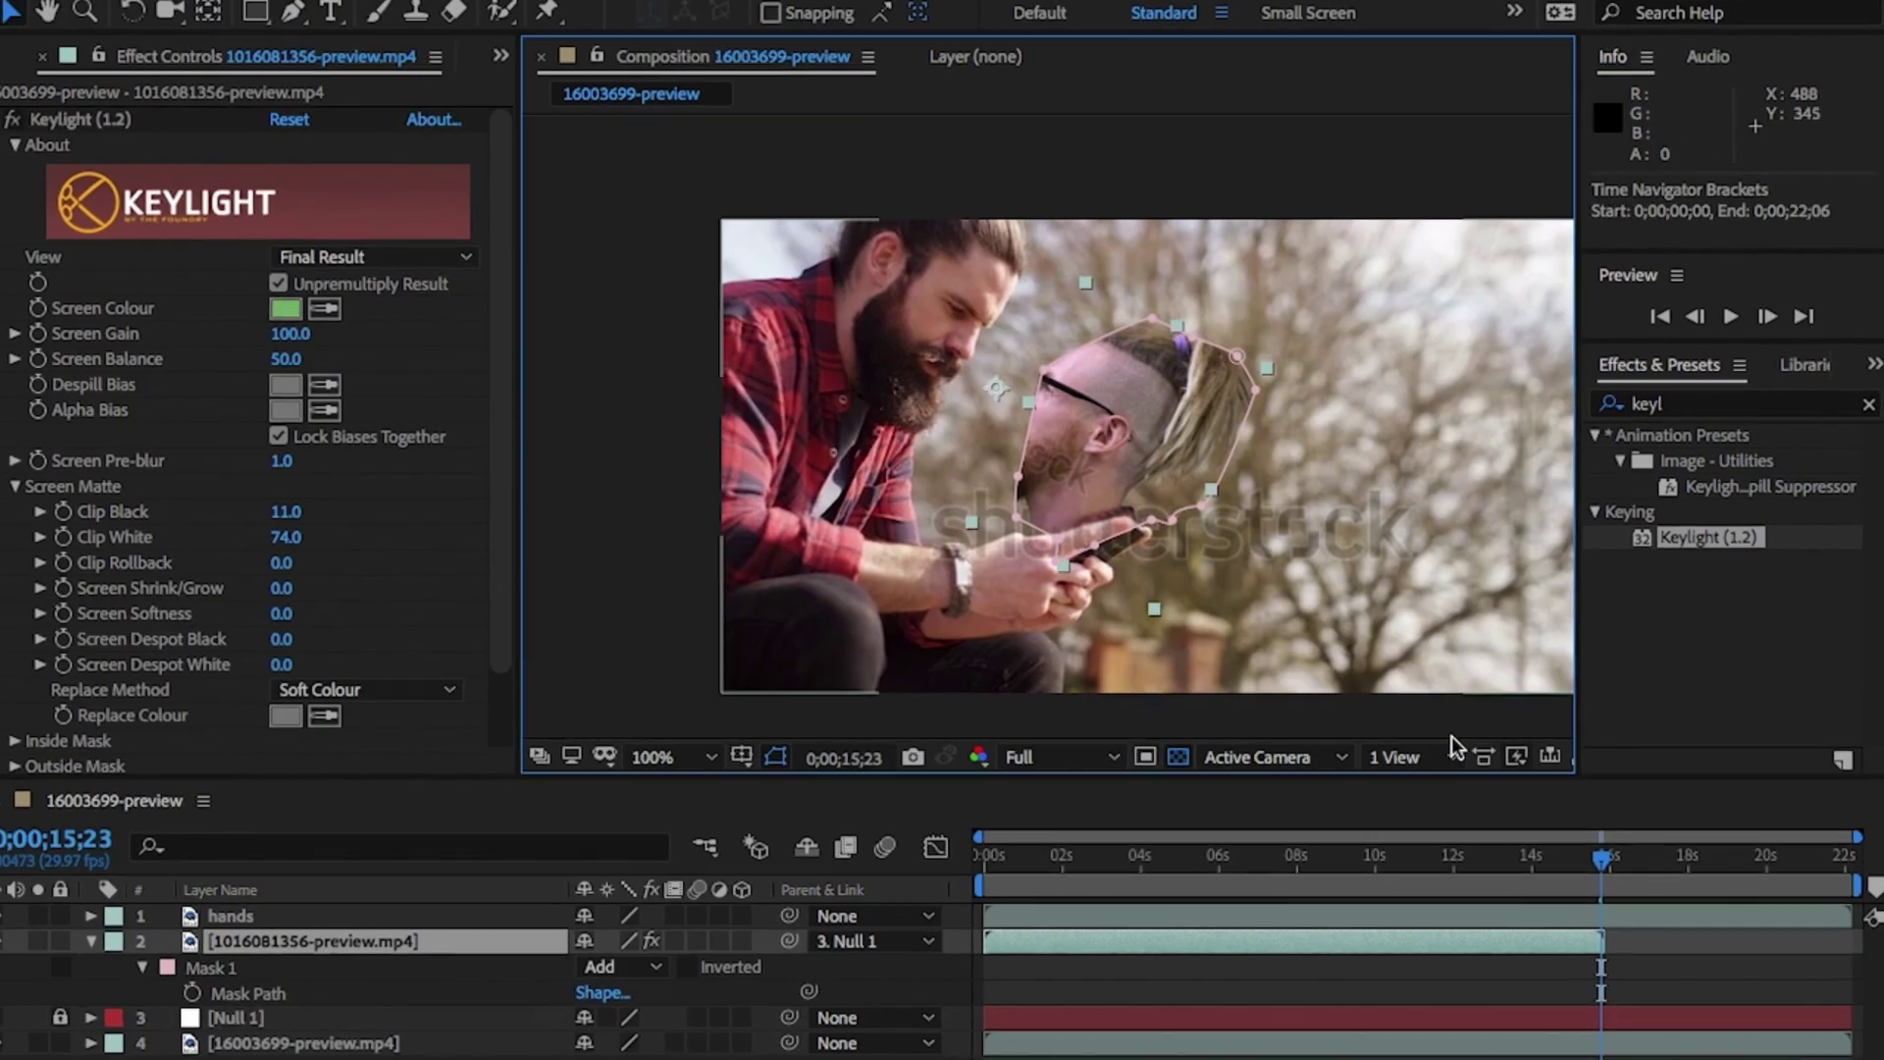
Reshape the head layer's mask around the head at 0;00;09;27 and at successive earlier times back to 0;00;02;00
left_click_drag(1600, 859, 1372, 860)
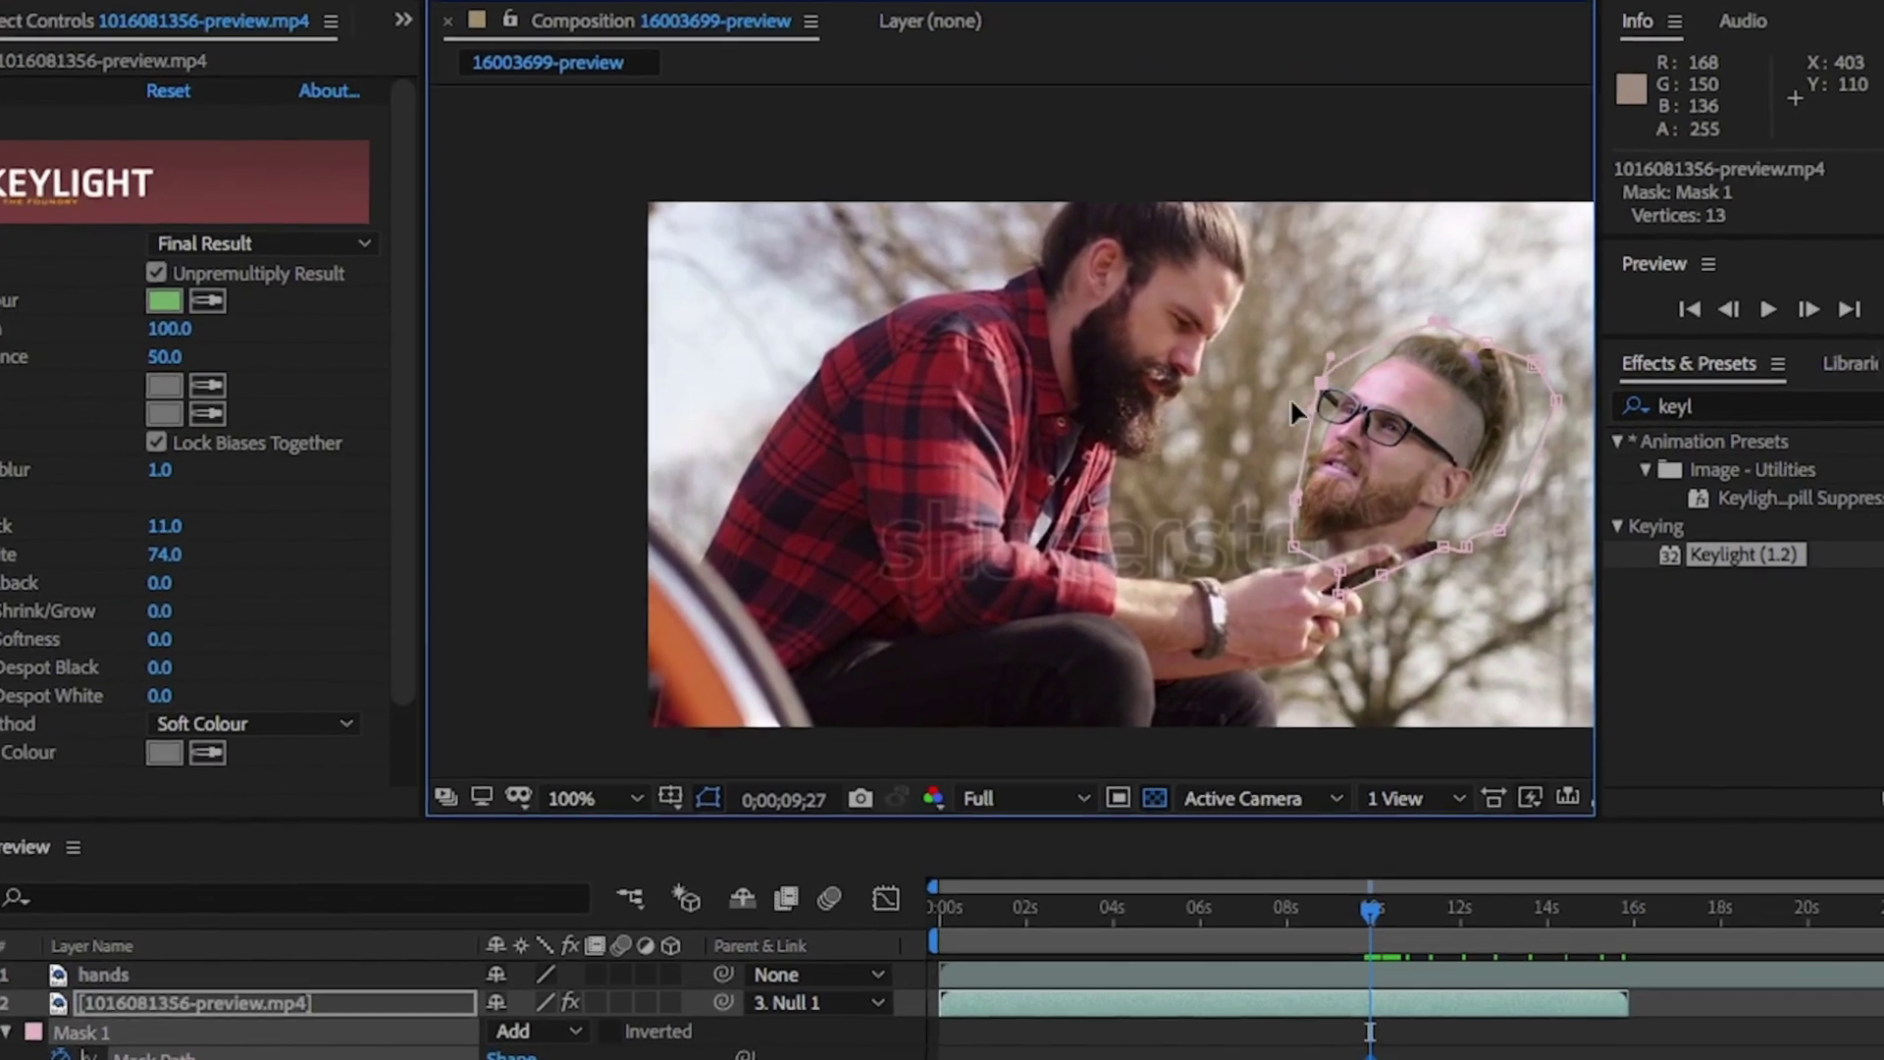
left_click_drag(1293, 546, 1258, 530)
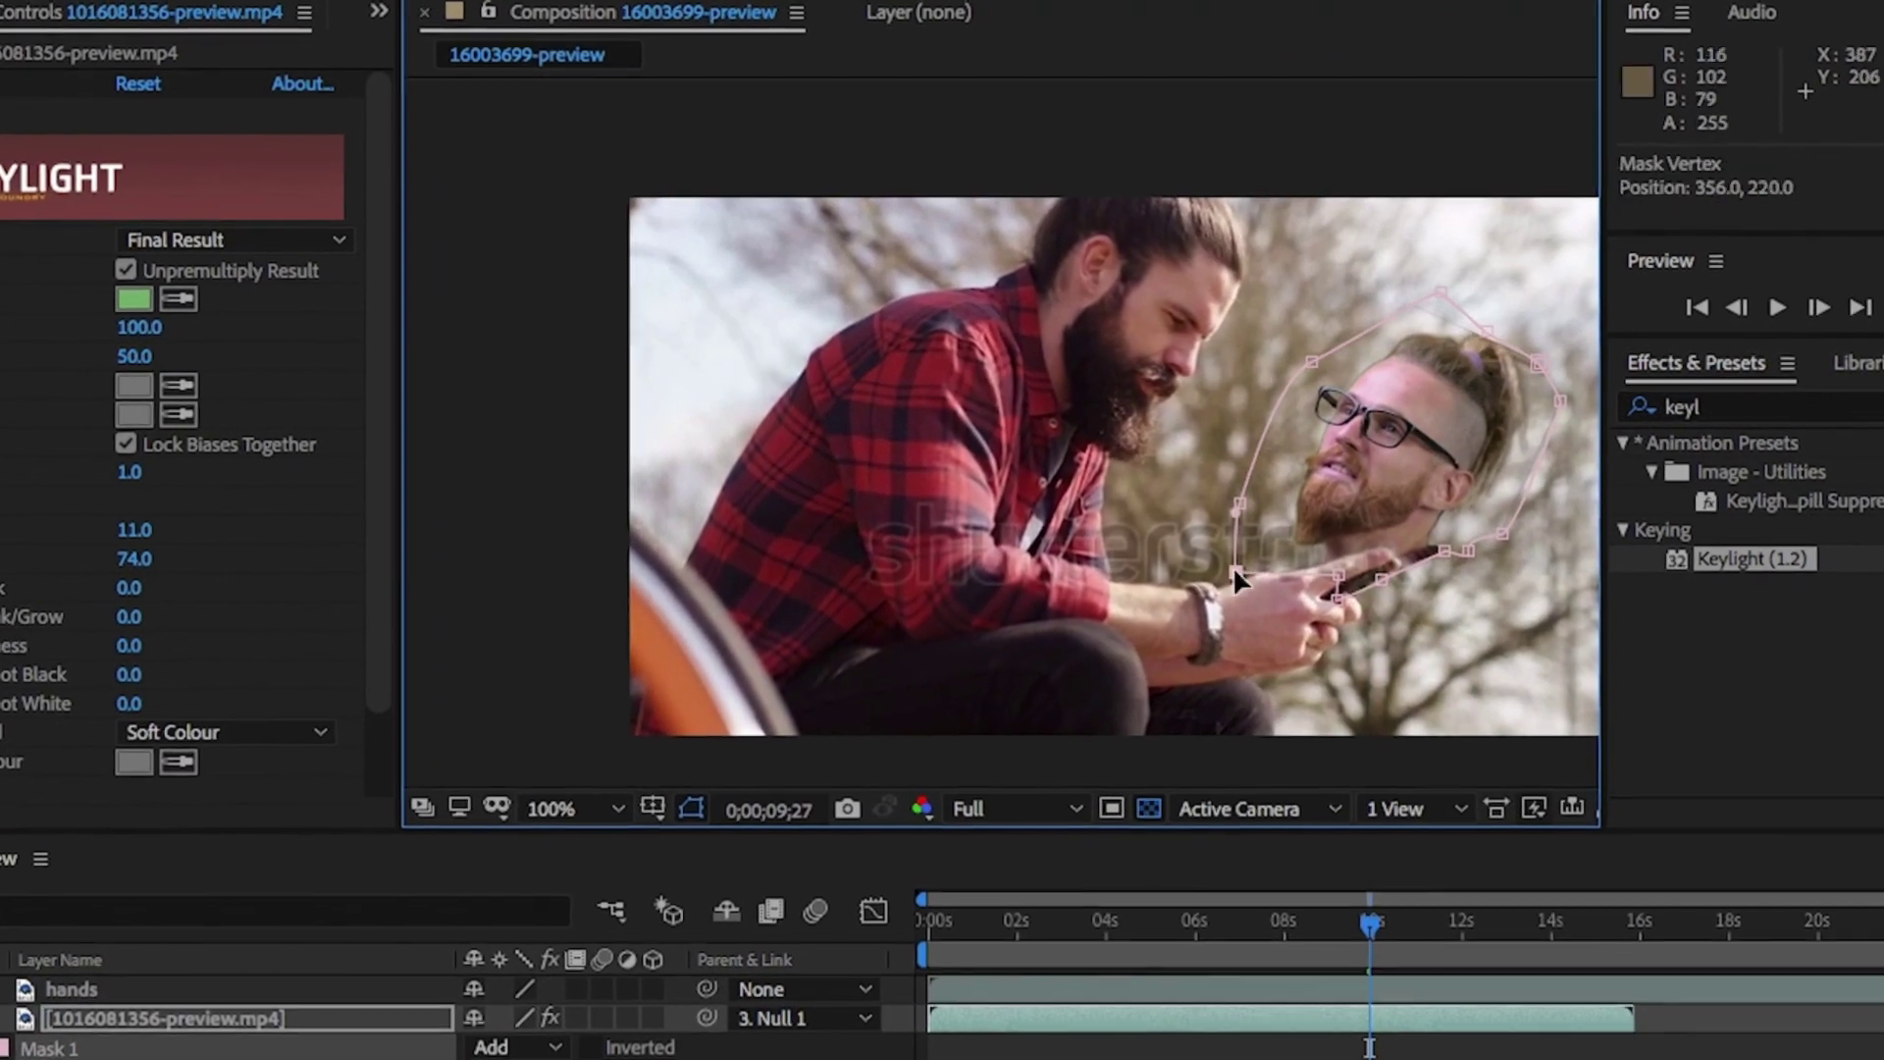
left_click_drag(1370, 911, 1286, 911)
left_click_drag(1486, 343, 1520, 290)
left_click_drag(1285, 910, 1199, 910)
left_click_drag(1378, 527, 815, 527)
left_click_drag(998, 567, 1008, 553)
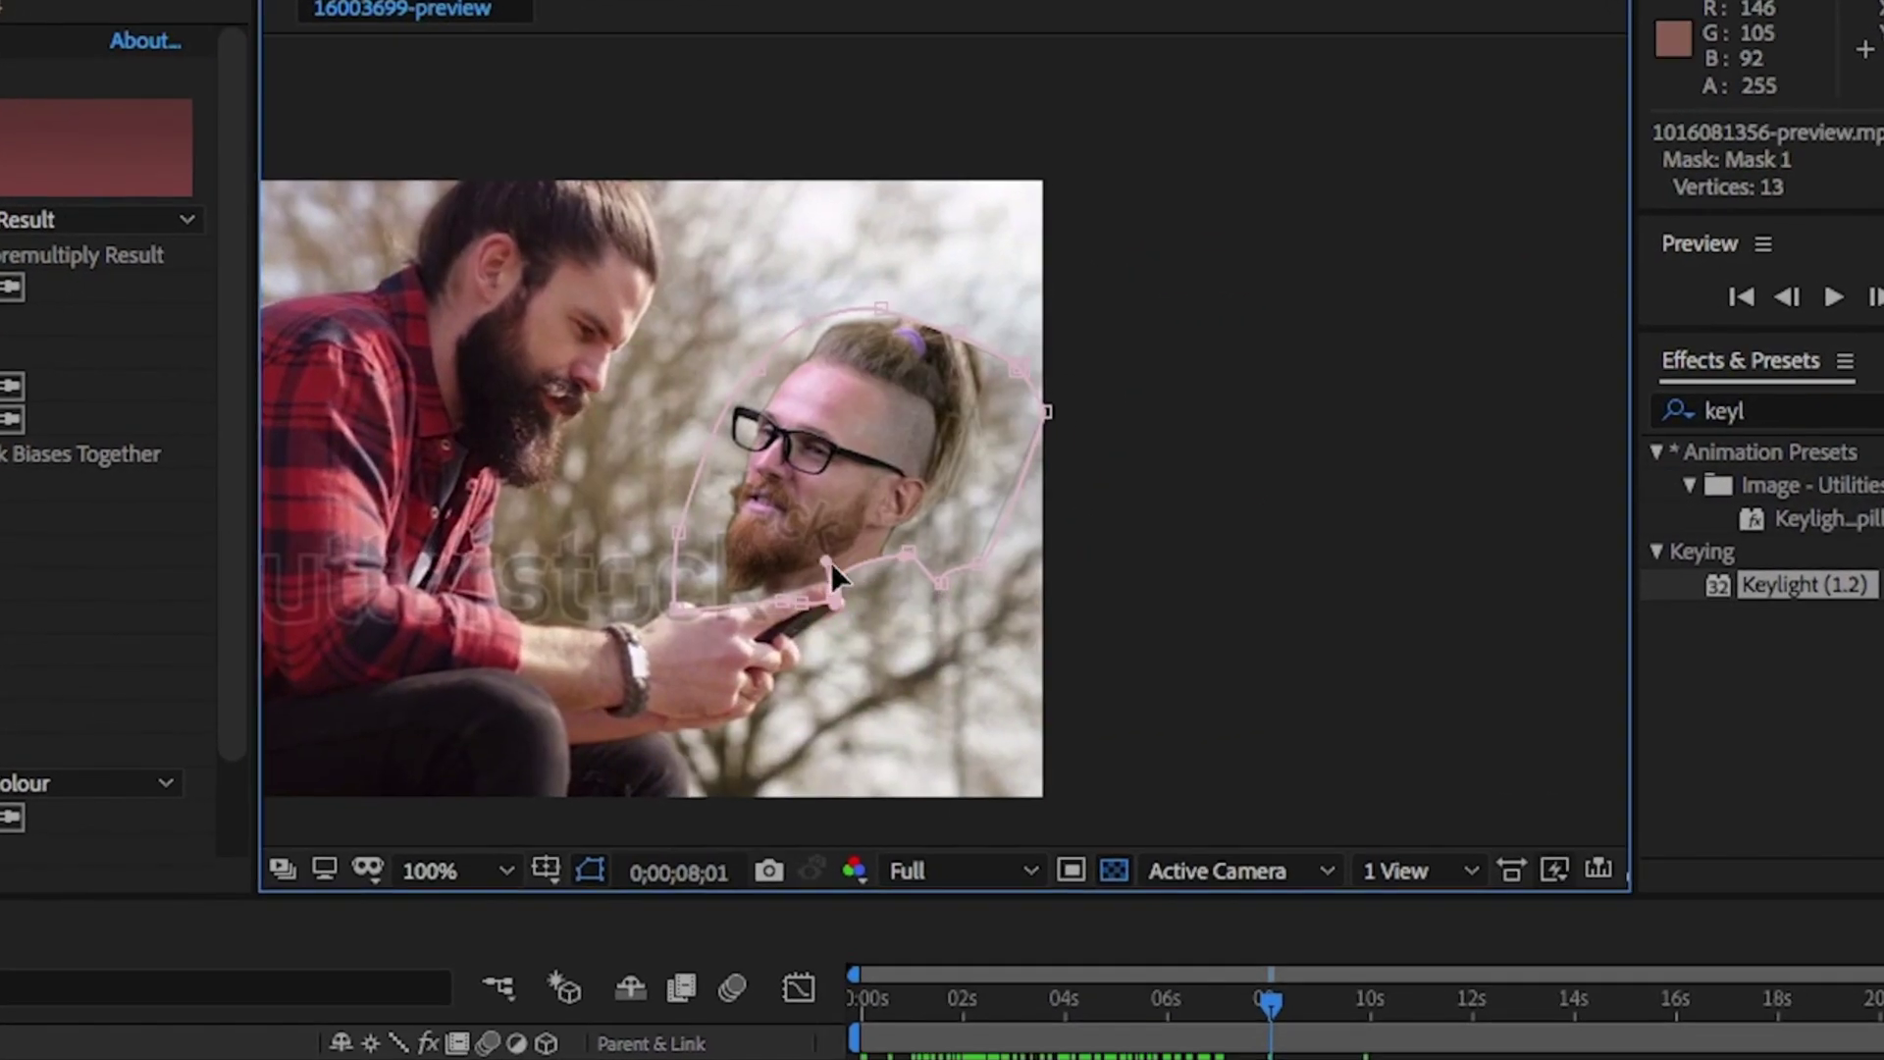
At 0;00;15;18, refine the head mask's lower edge with an added point beneath the neck, just above the phone
left_click(1191, 970)
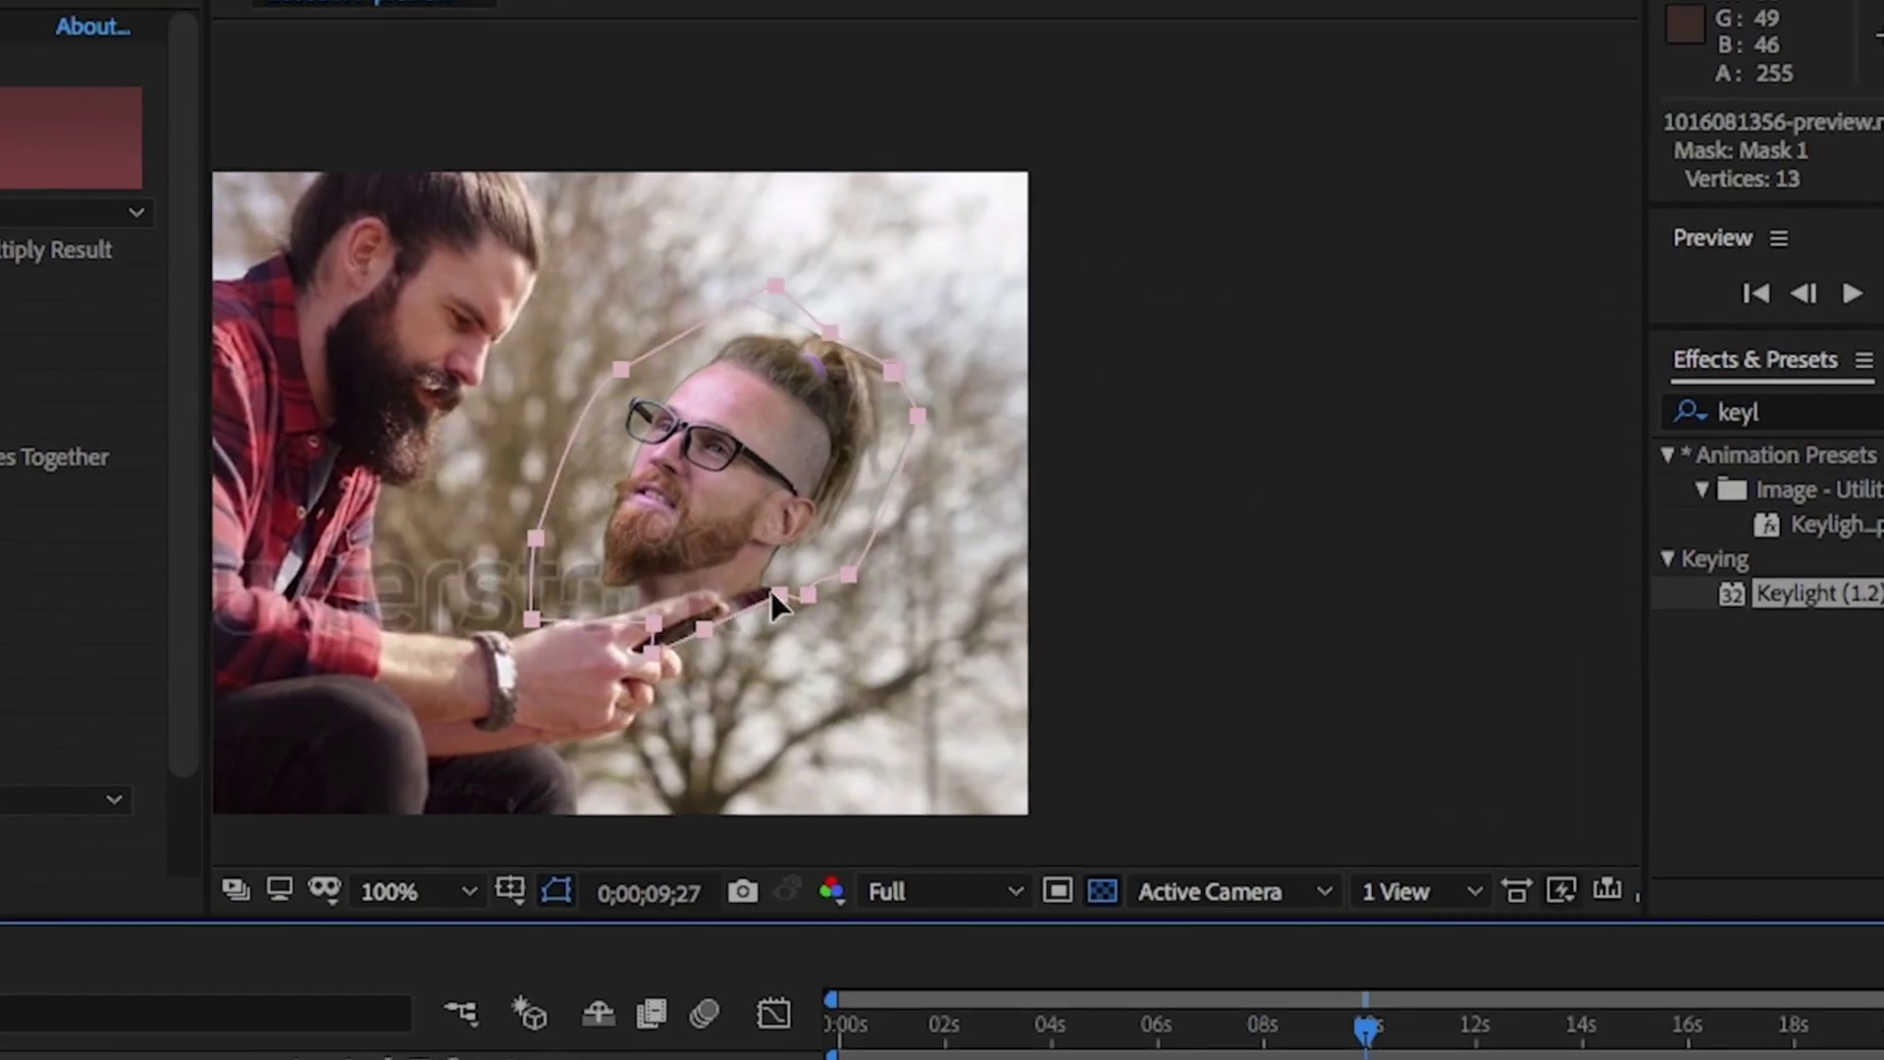
key("k")
key("k")
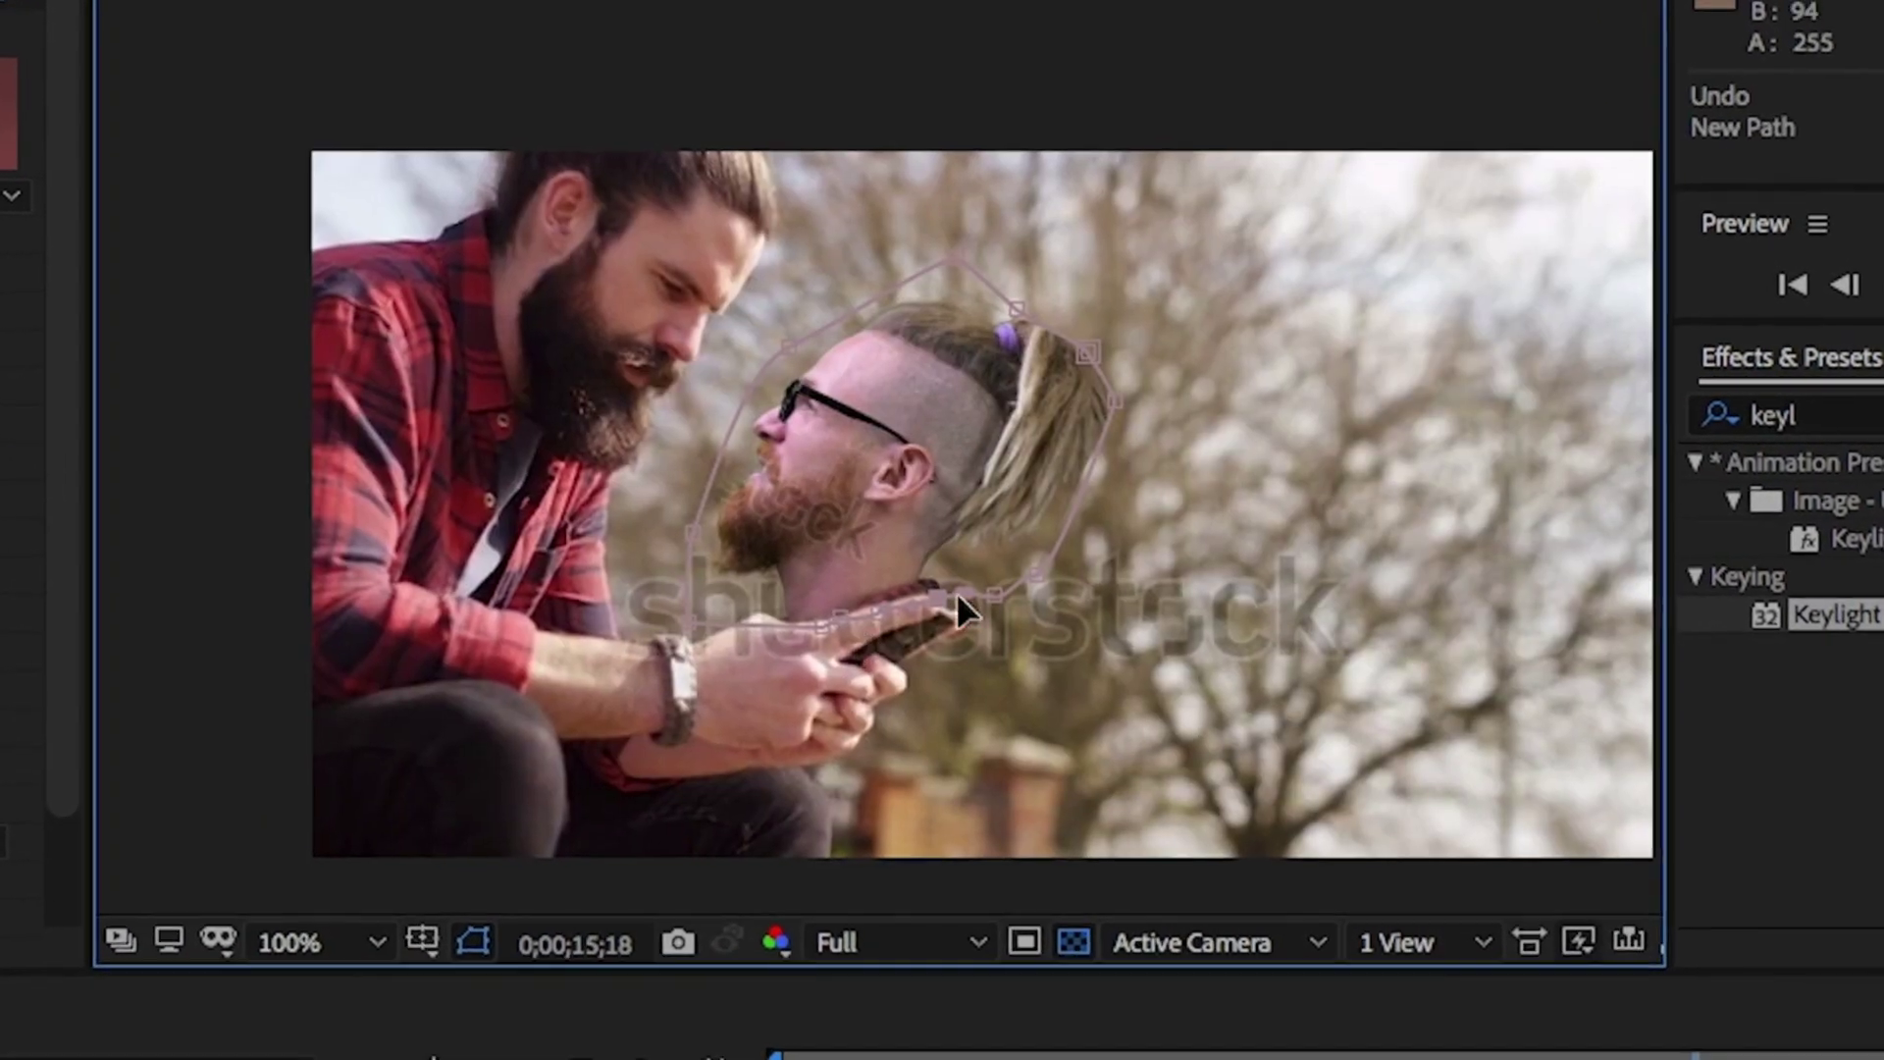
left_click(911, 581)
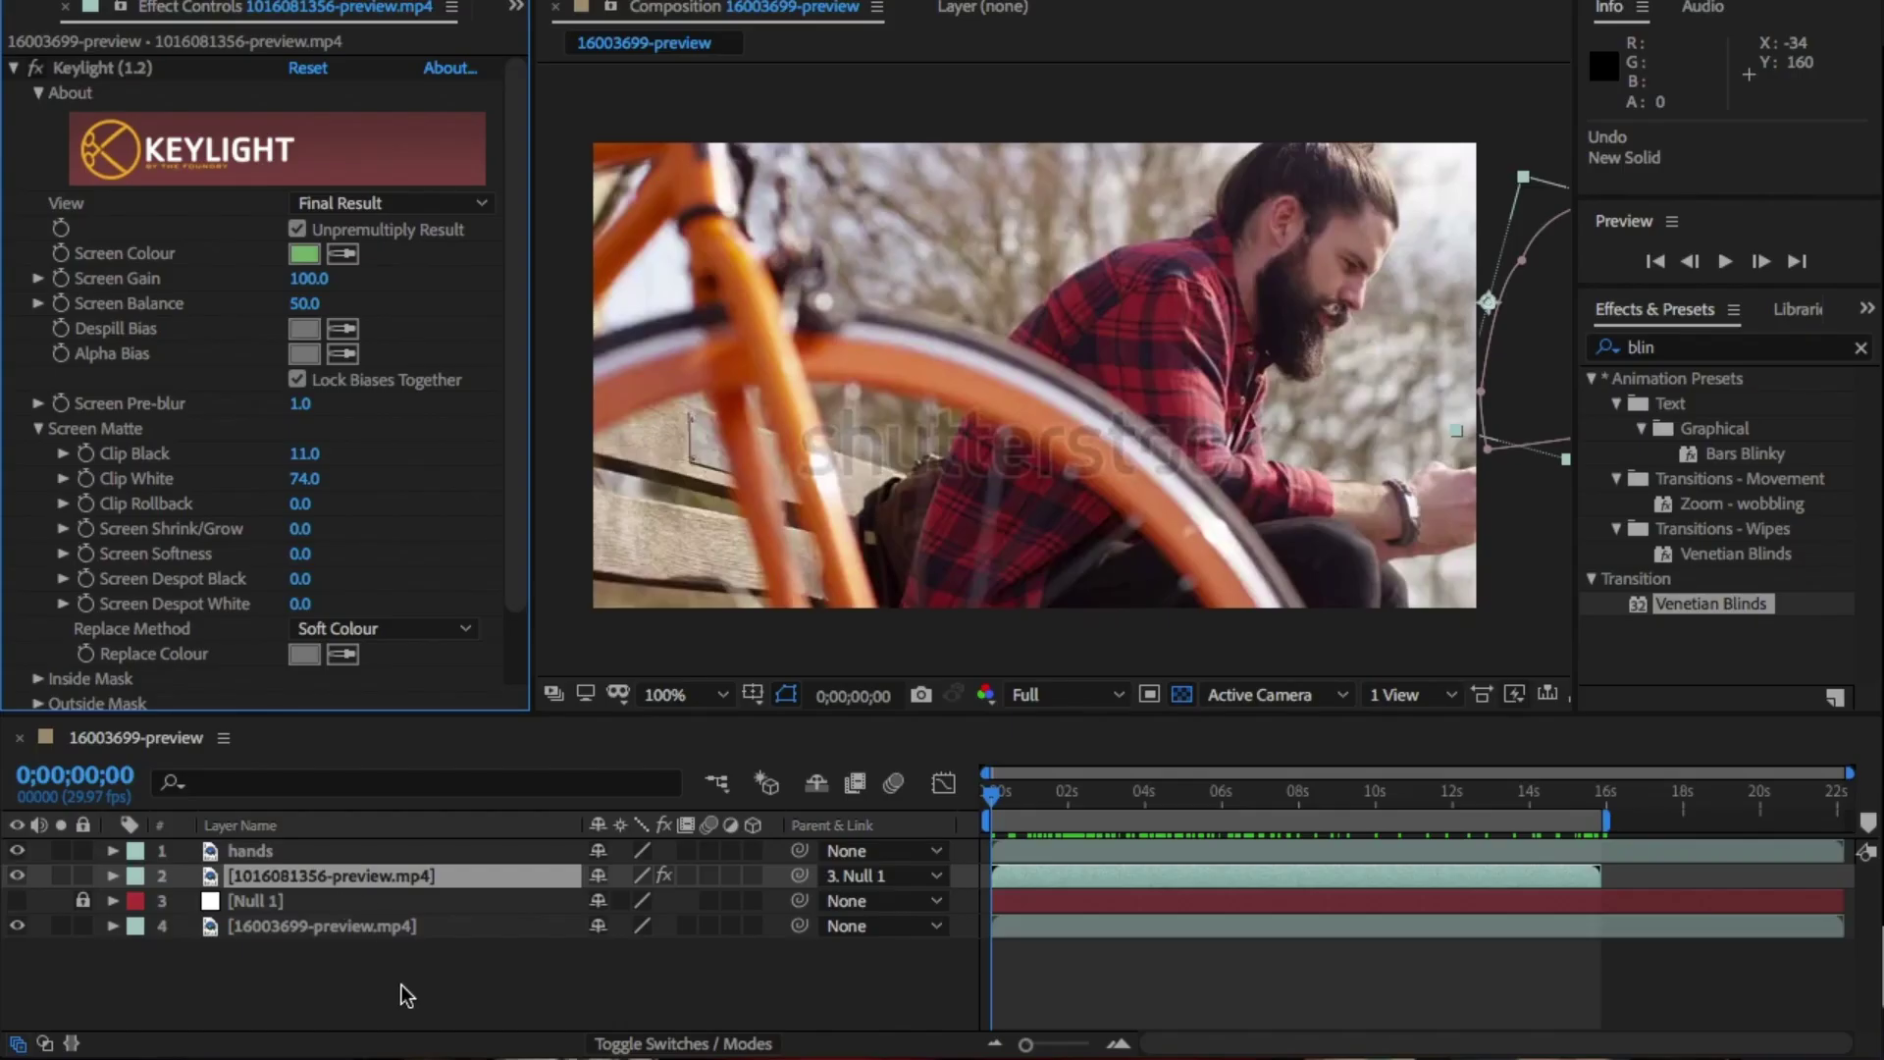
Create a white 600 x 316 px solid directly above the head layer and reveal its Position
right_click(407, 996)
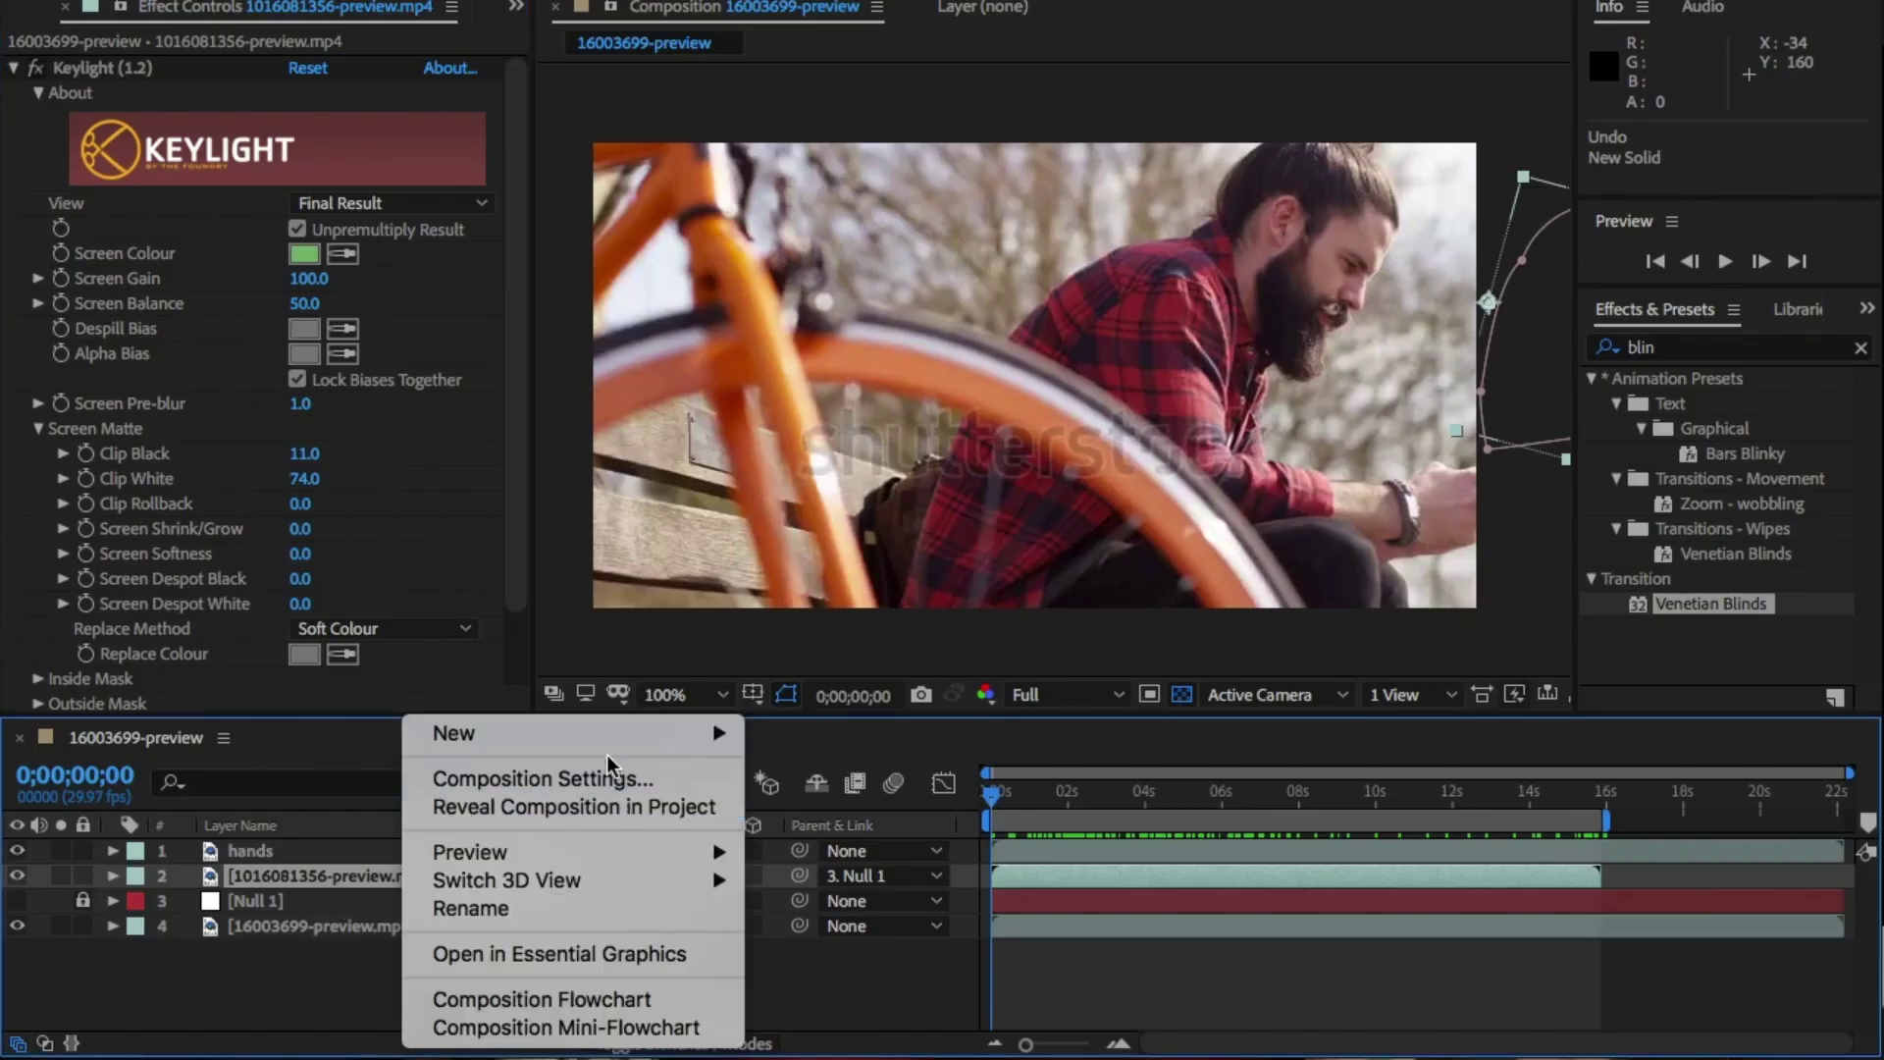
mouse_move(610, 736)
left_click(865, 813)
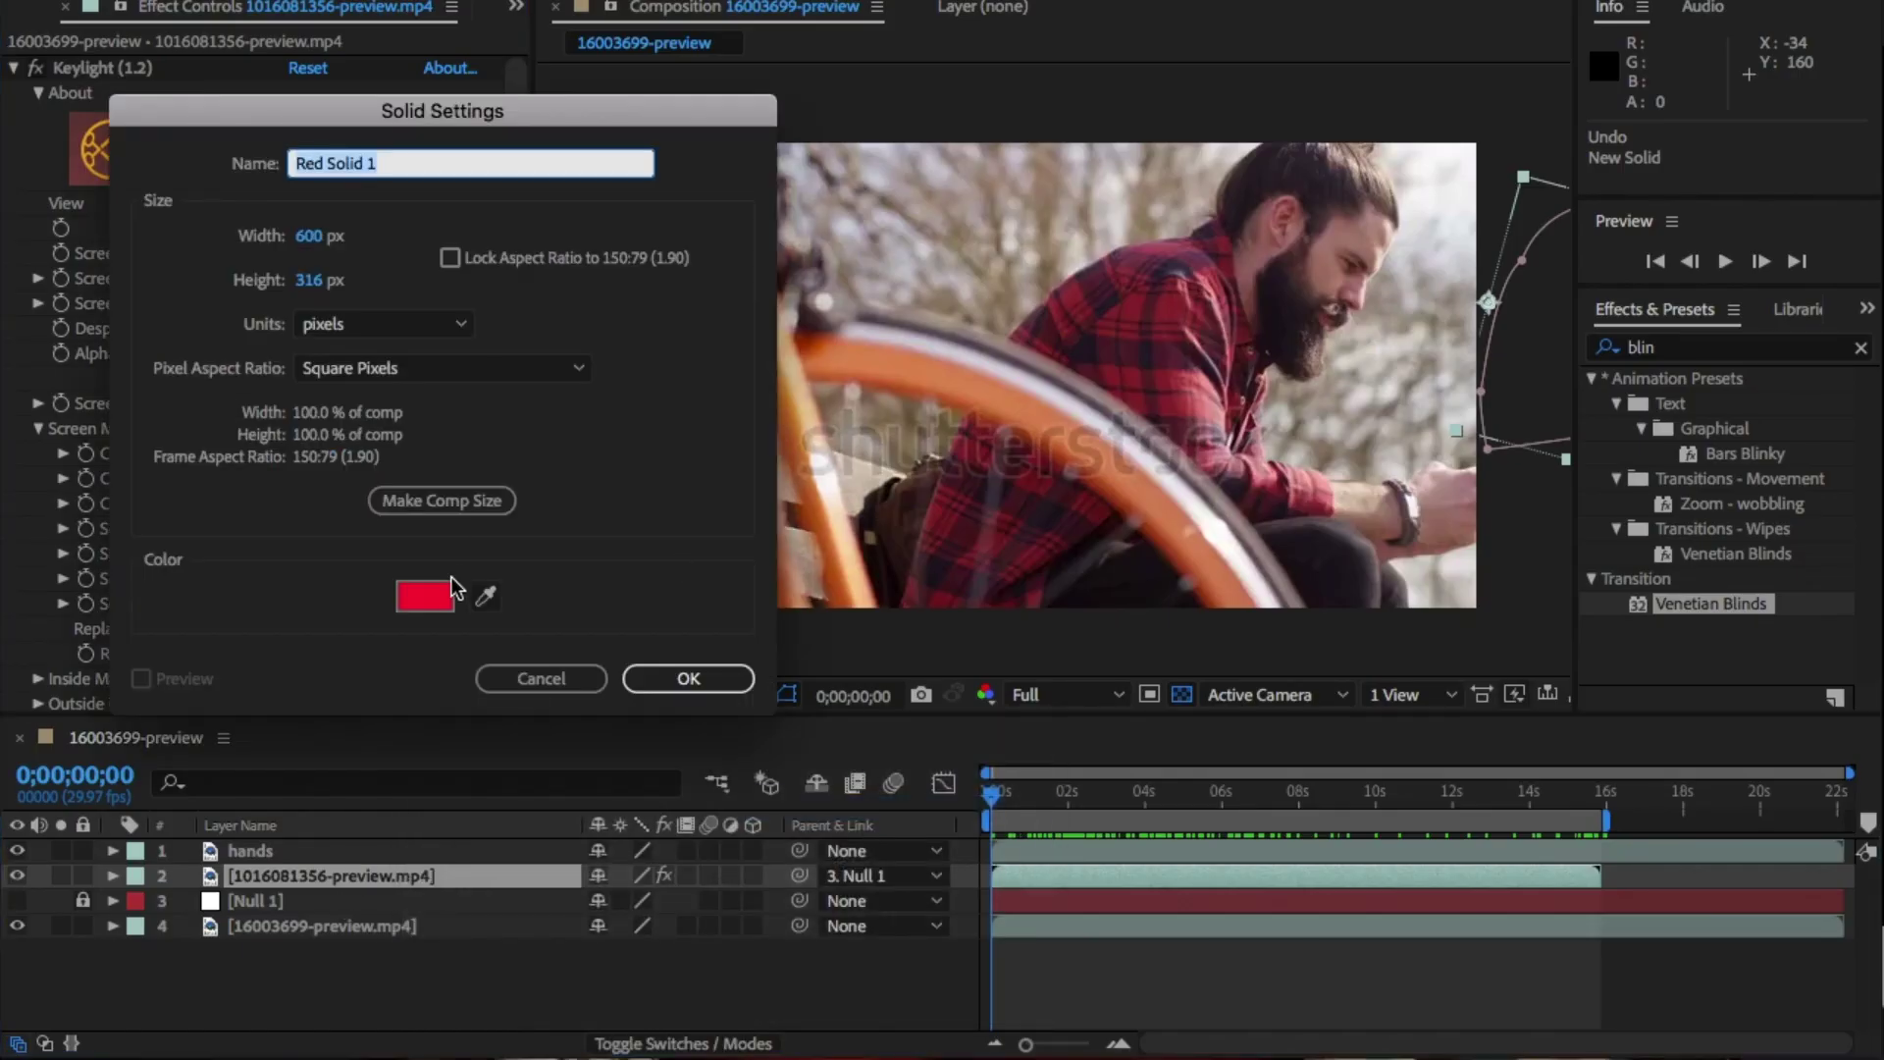
left_click(437, 594)
left_click(60, 256)
key("Return")
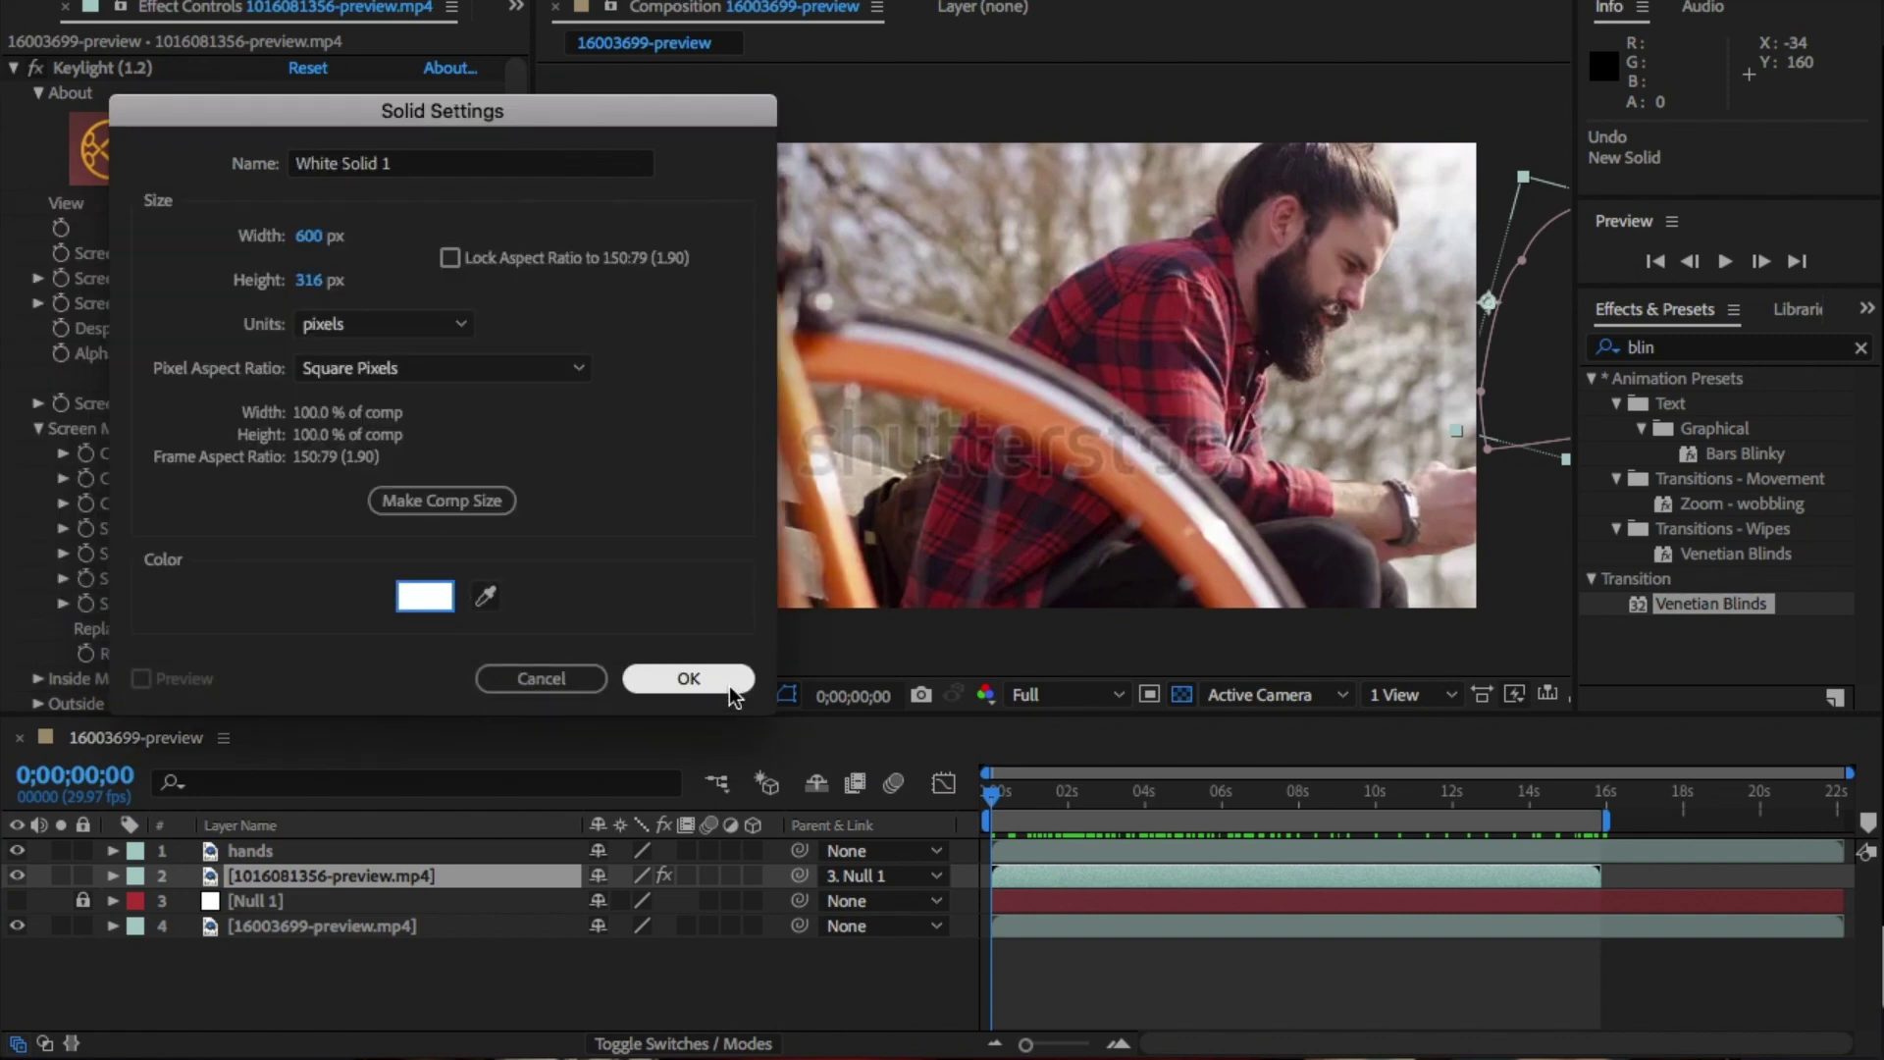
left_click(722, 683)
key("p")
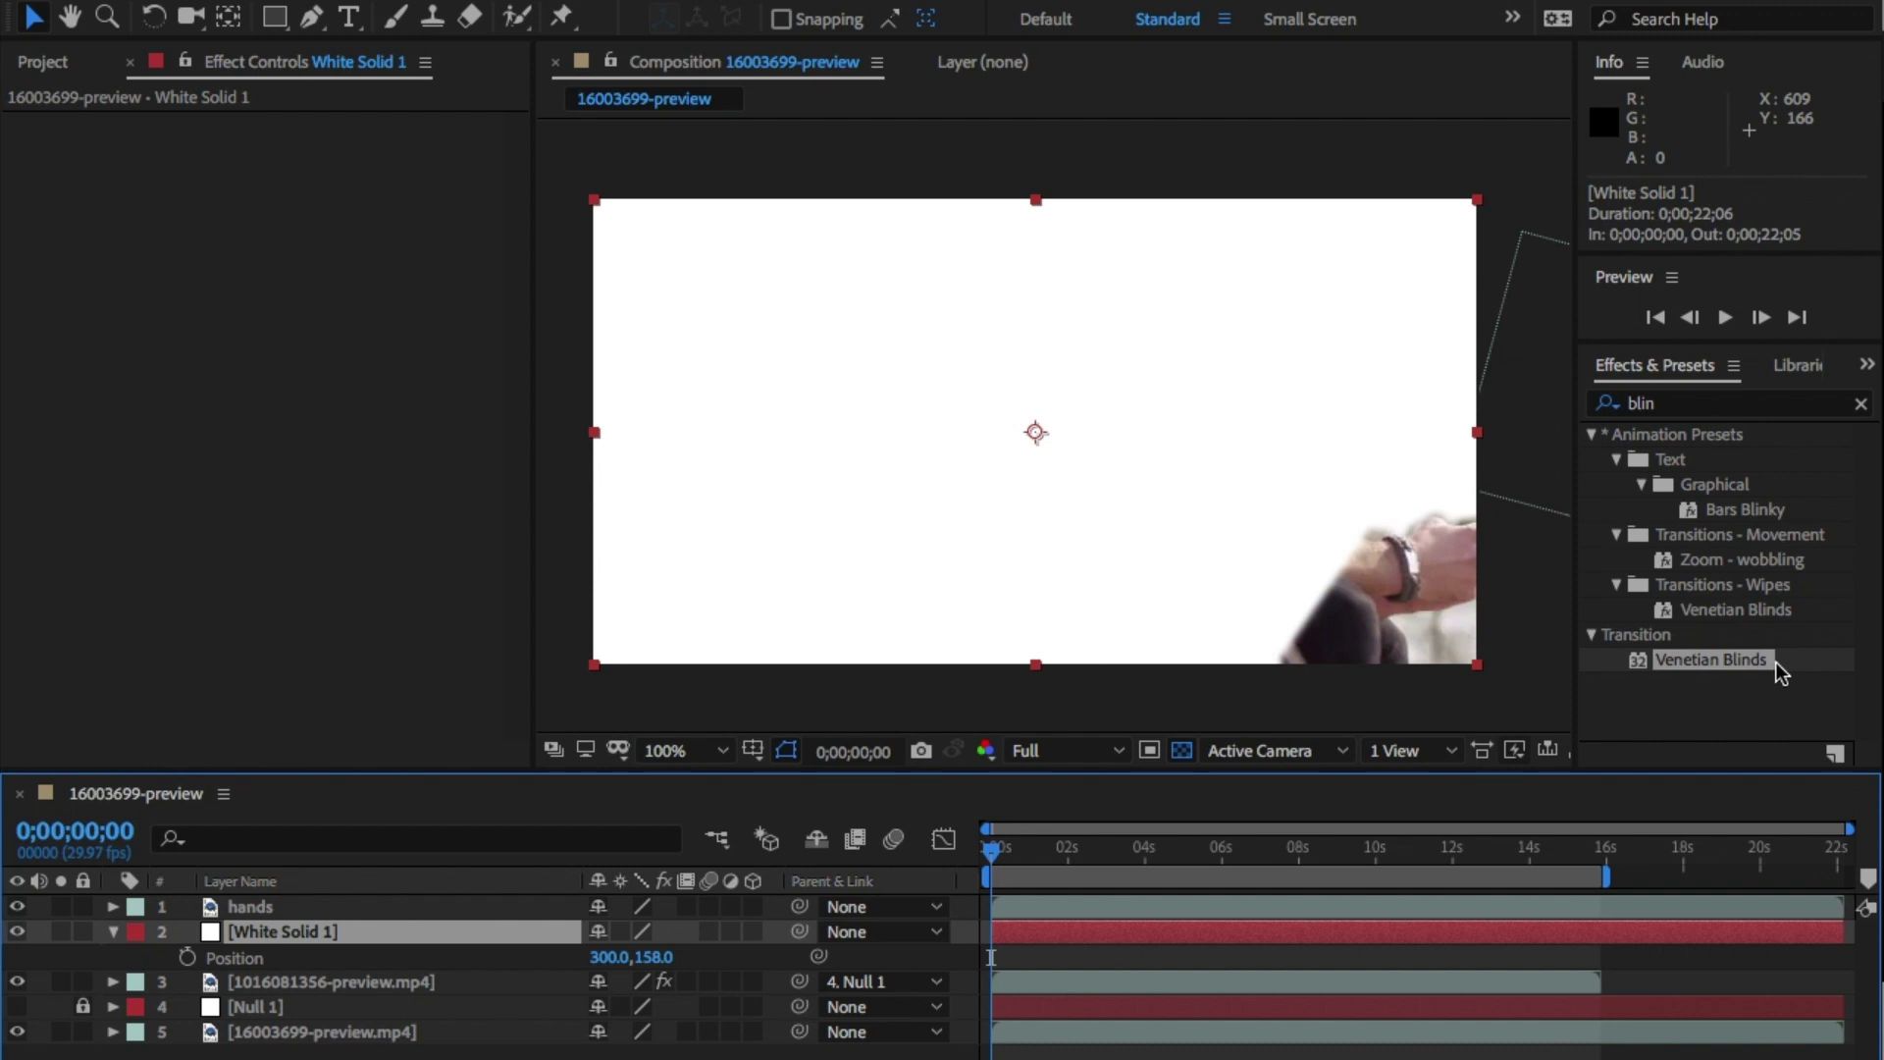
Apply Venetian Blinds to White Solid 1 with Transition Completion 40%, Direction 90° and Width 3
left_click_drag(1784, 670, 1600, 925)
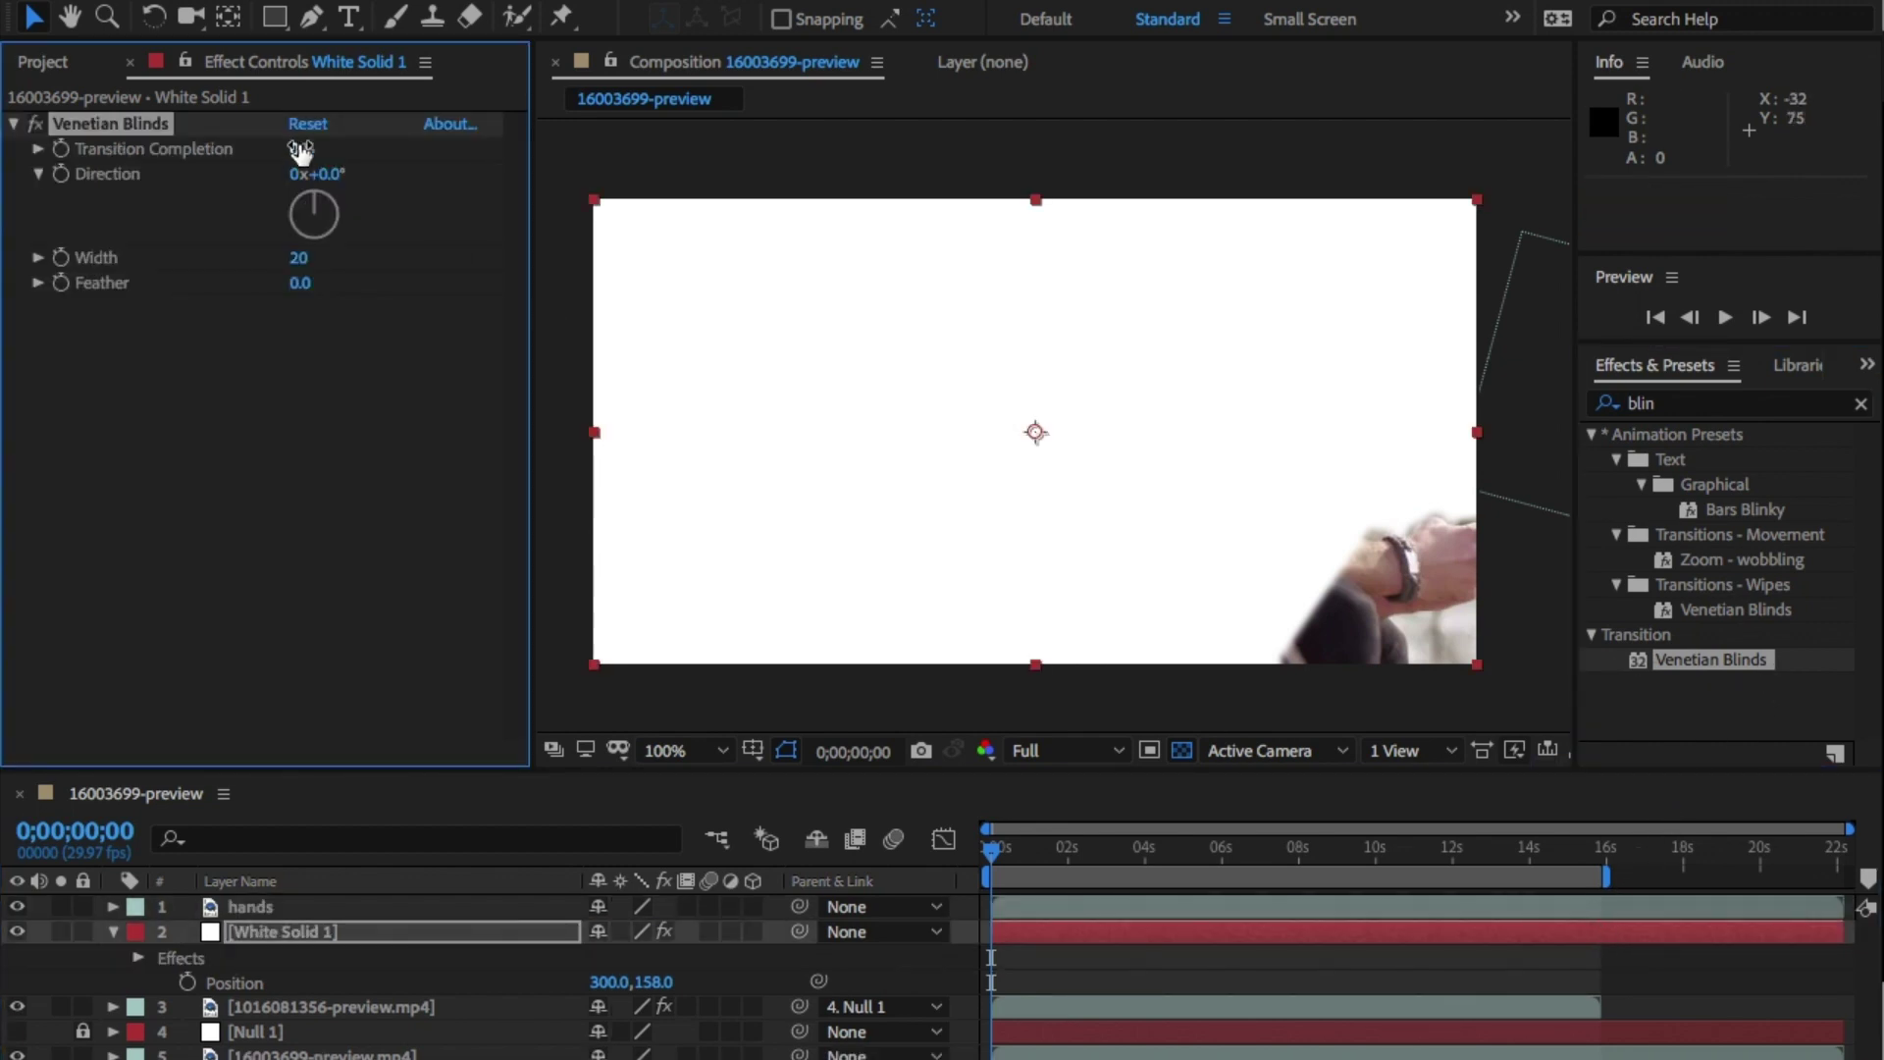
left_click_drag(300, 149, 468, 187)
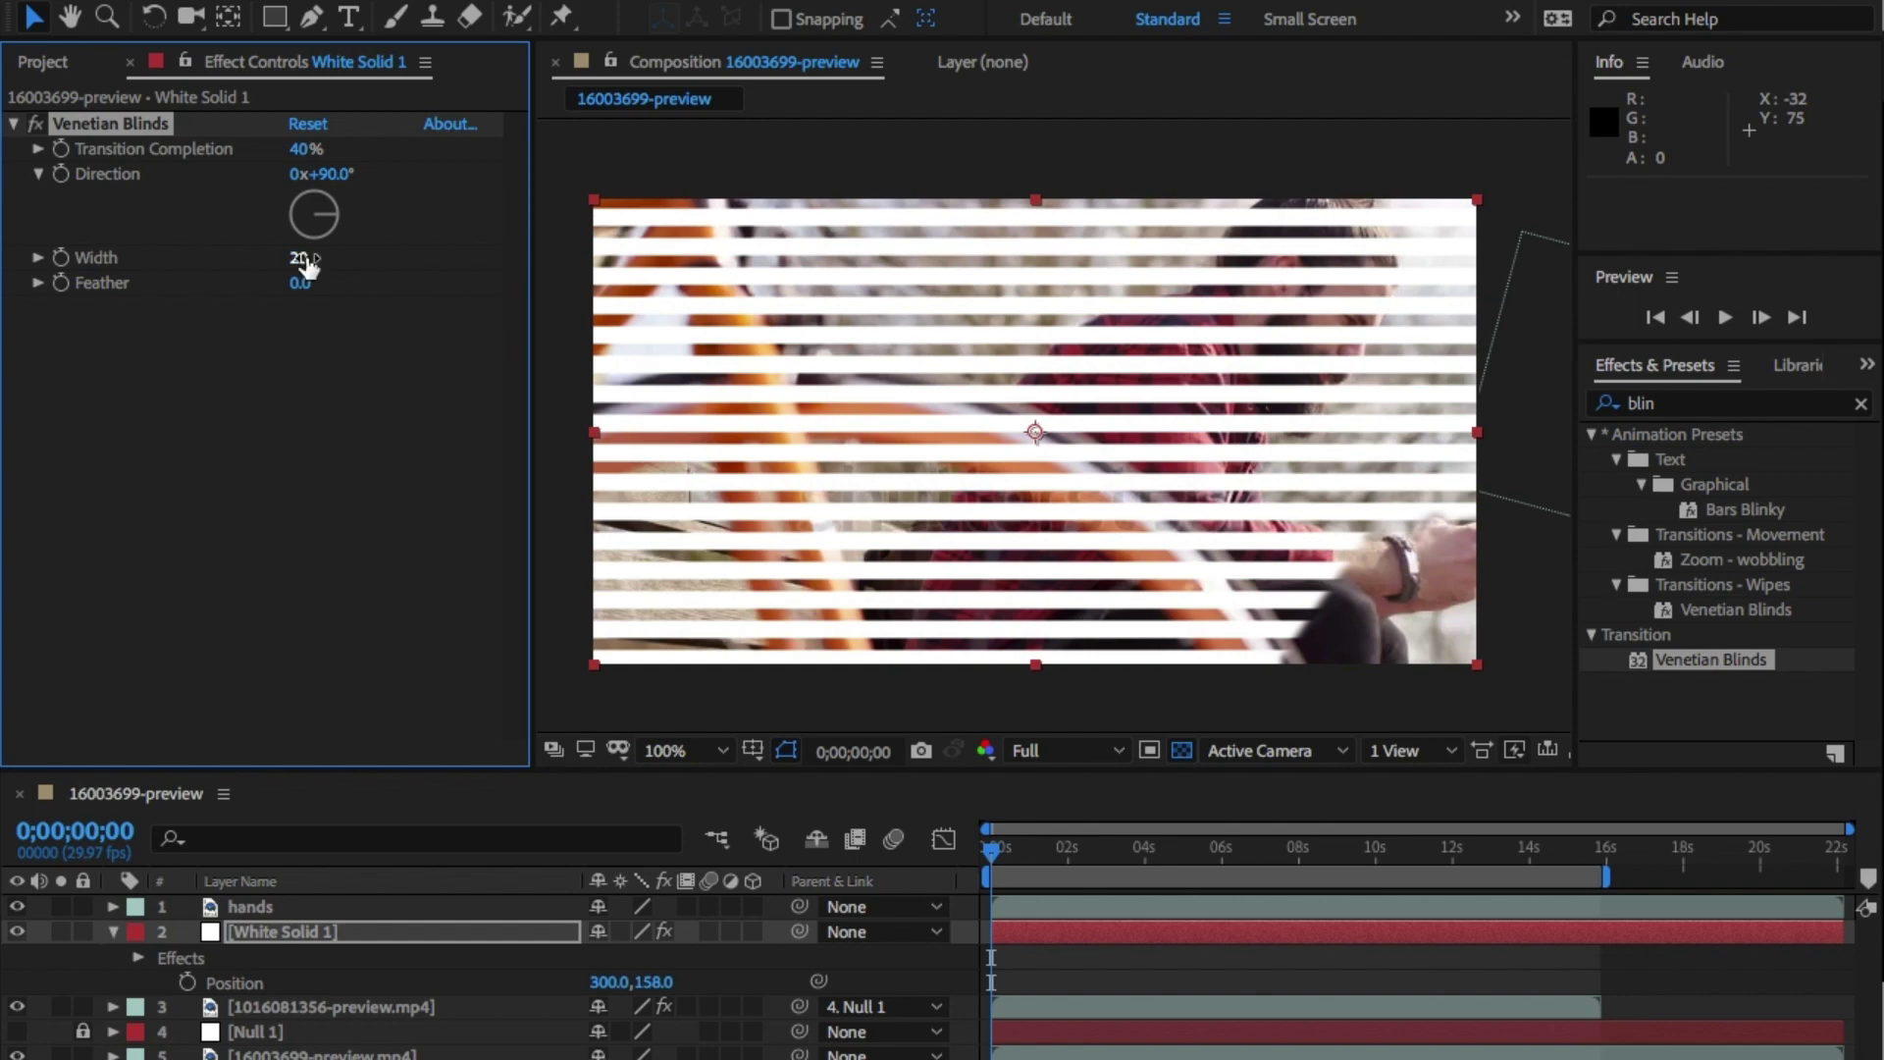
mouse_move(308, 265)
left_mouse_down()
mouse_move(344, 266)
mouse_move(303, 268)
left_mouse_up()
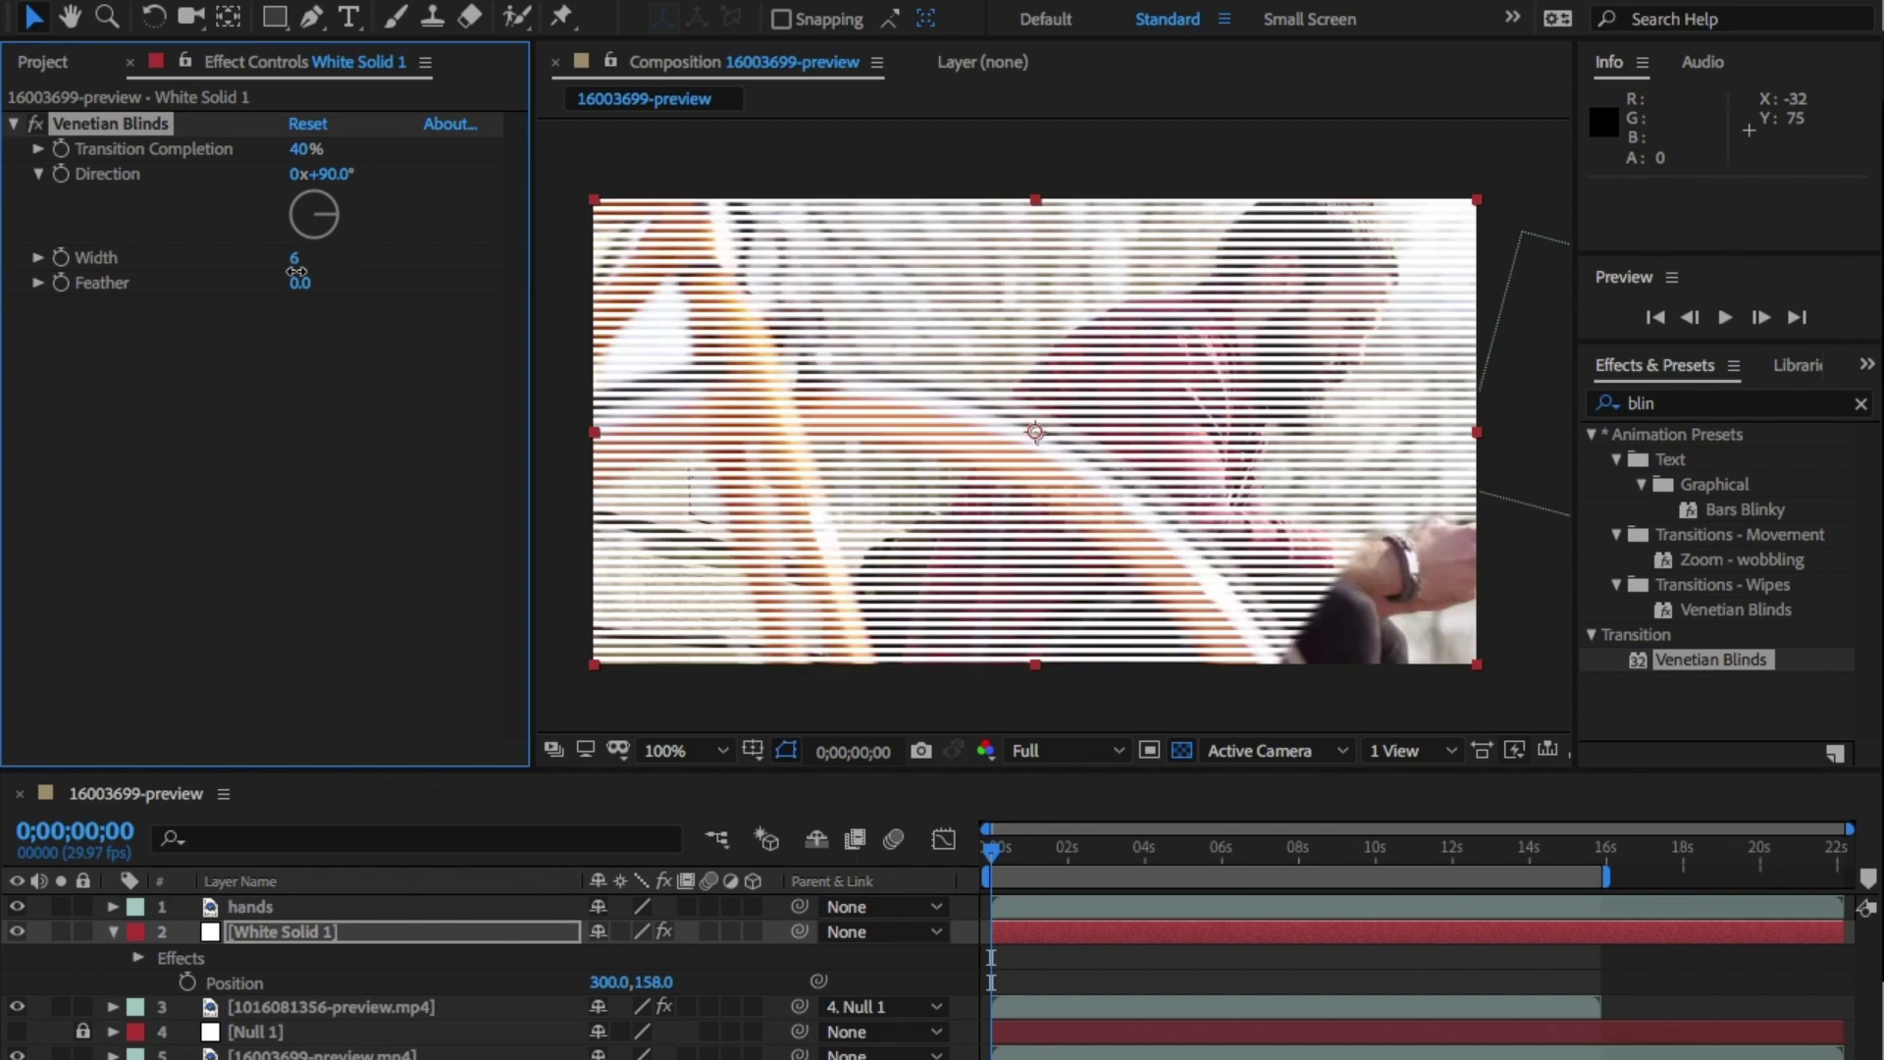
key("super+z")
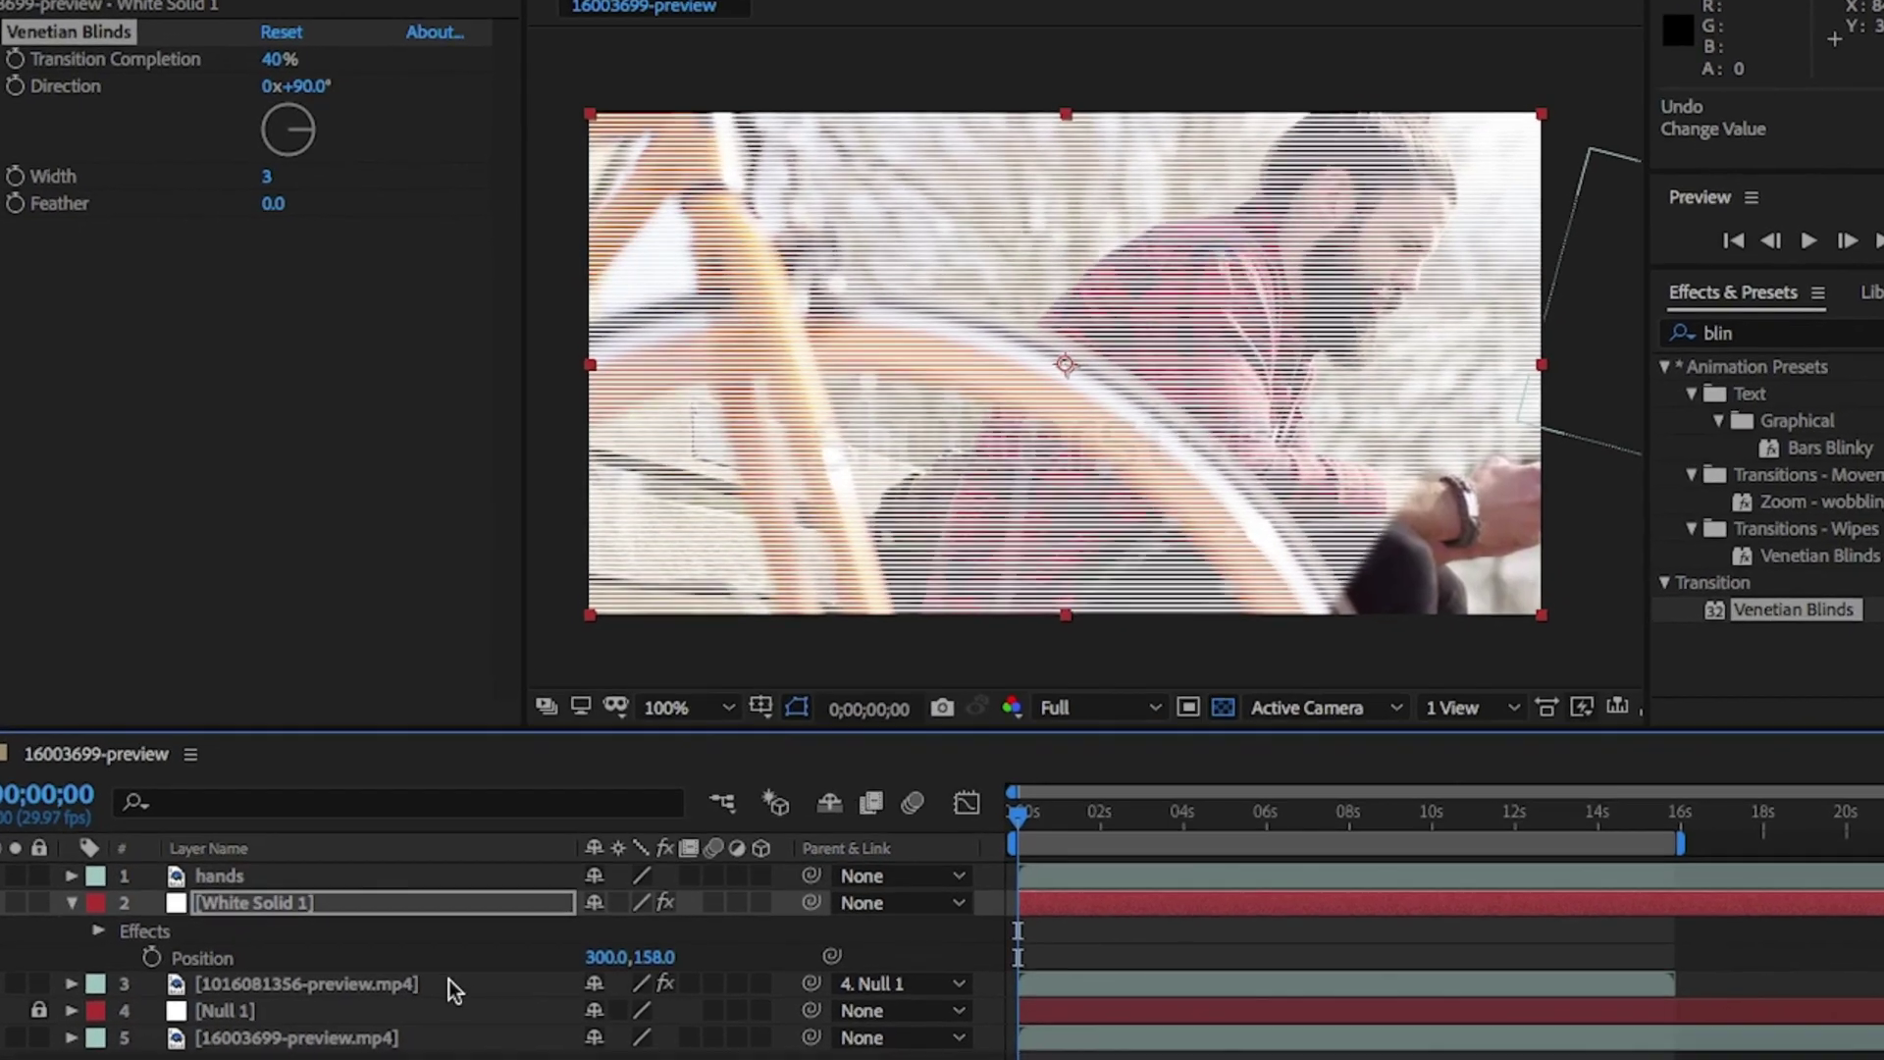
Set the head layer's track matte to Alpha Matte White Solid 1 and keyframe the solid's Position to 300, 325 at 0;00;15;15
left_click(456, 994)
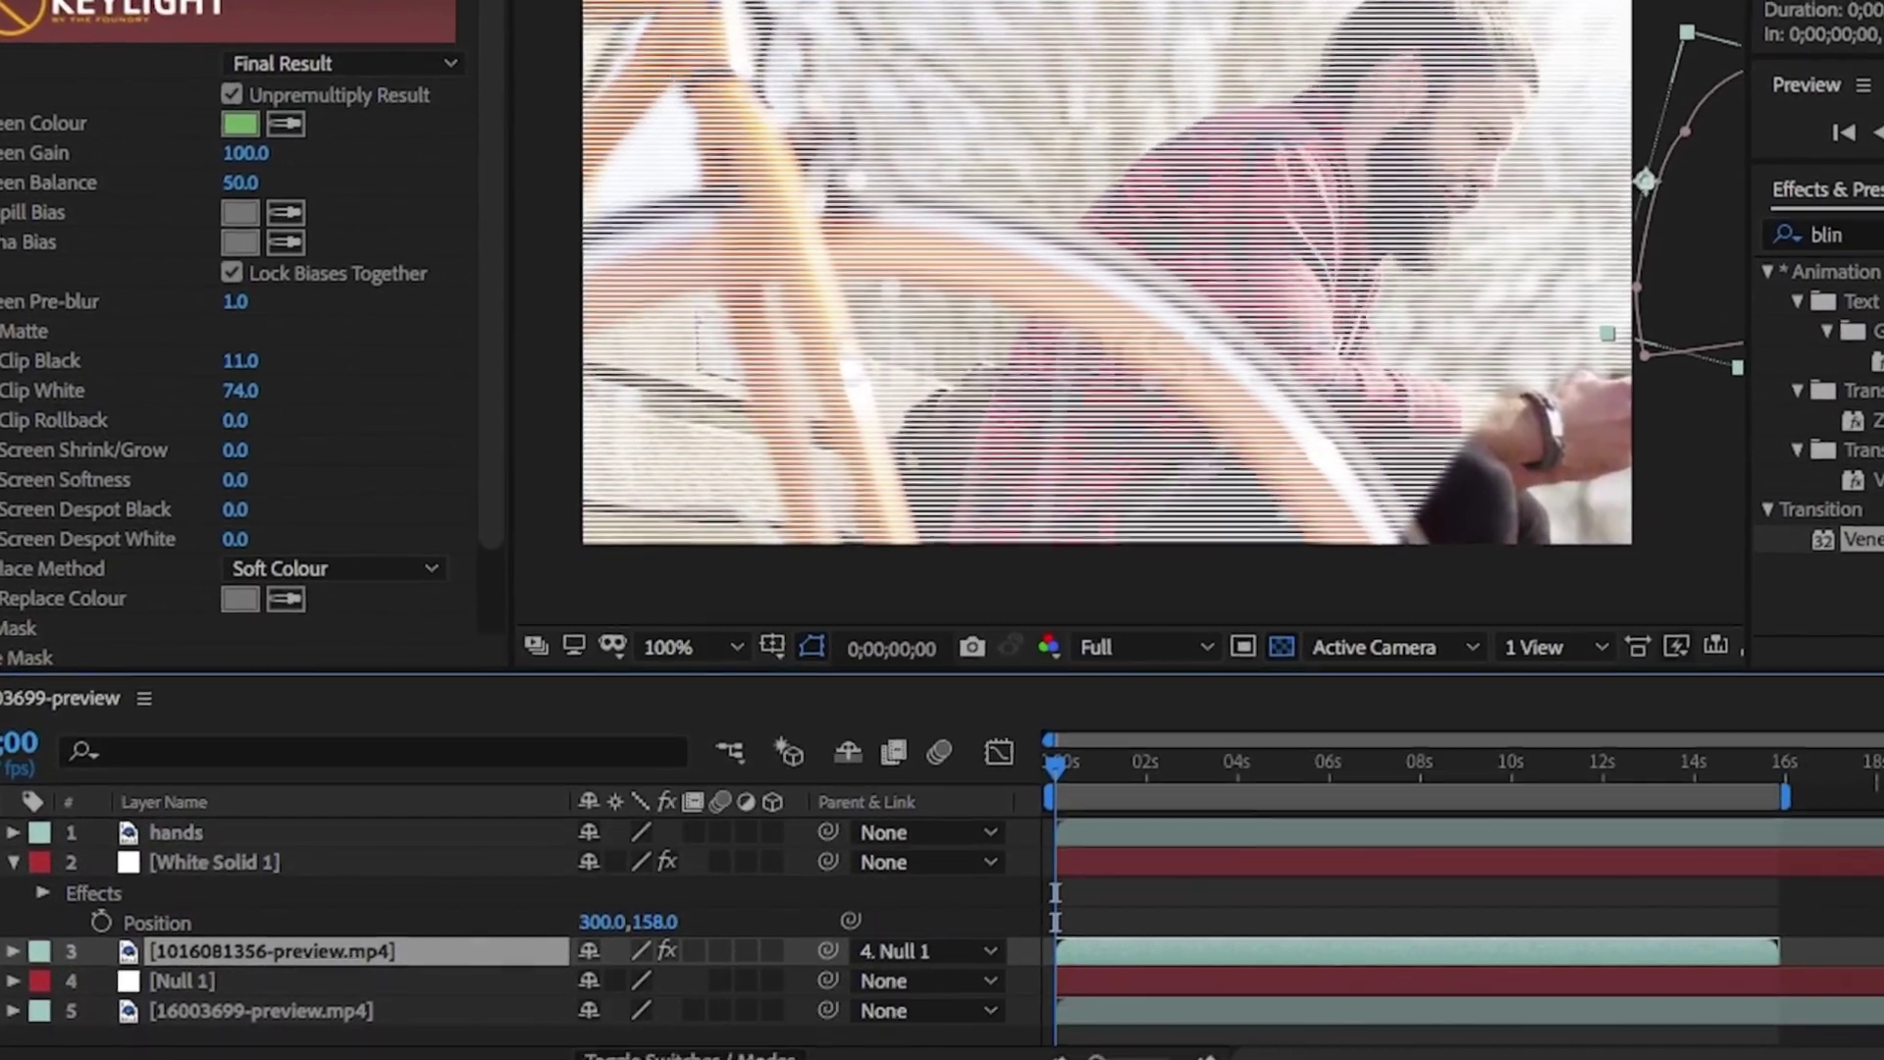
left_click(687, 1055)
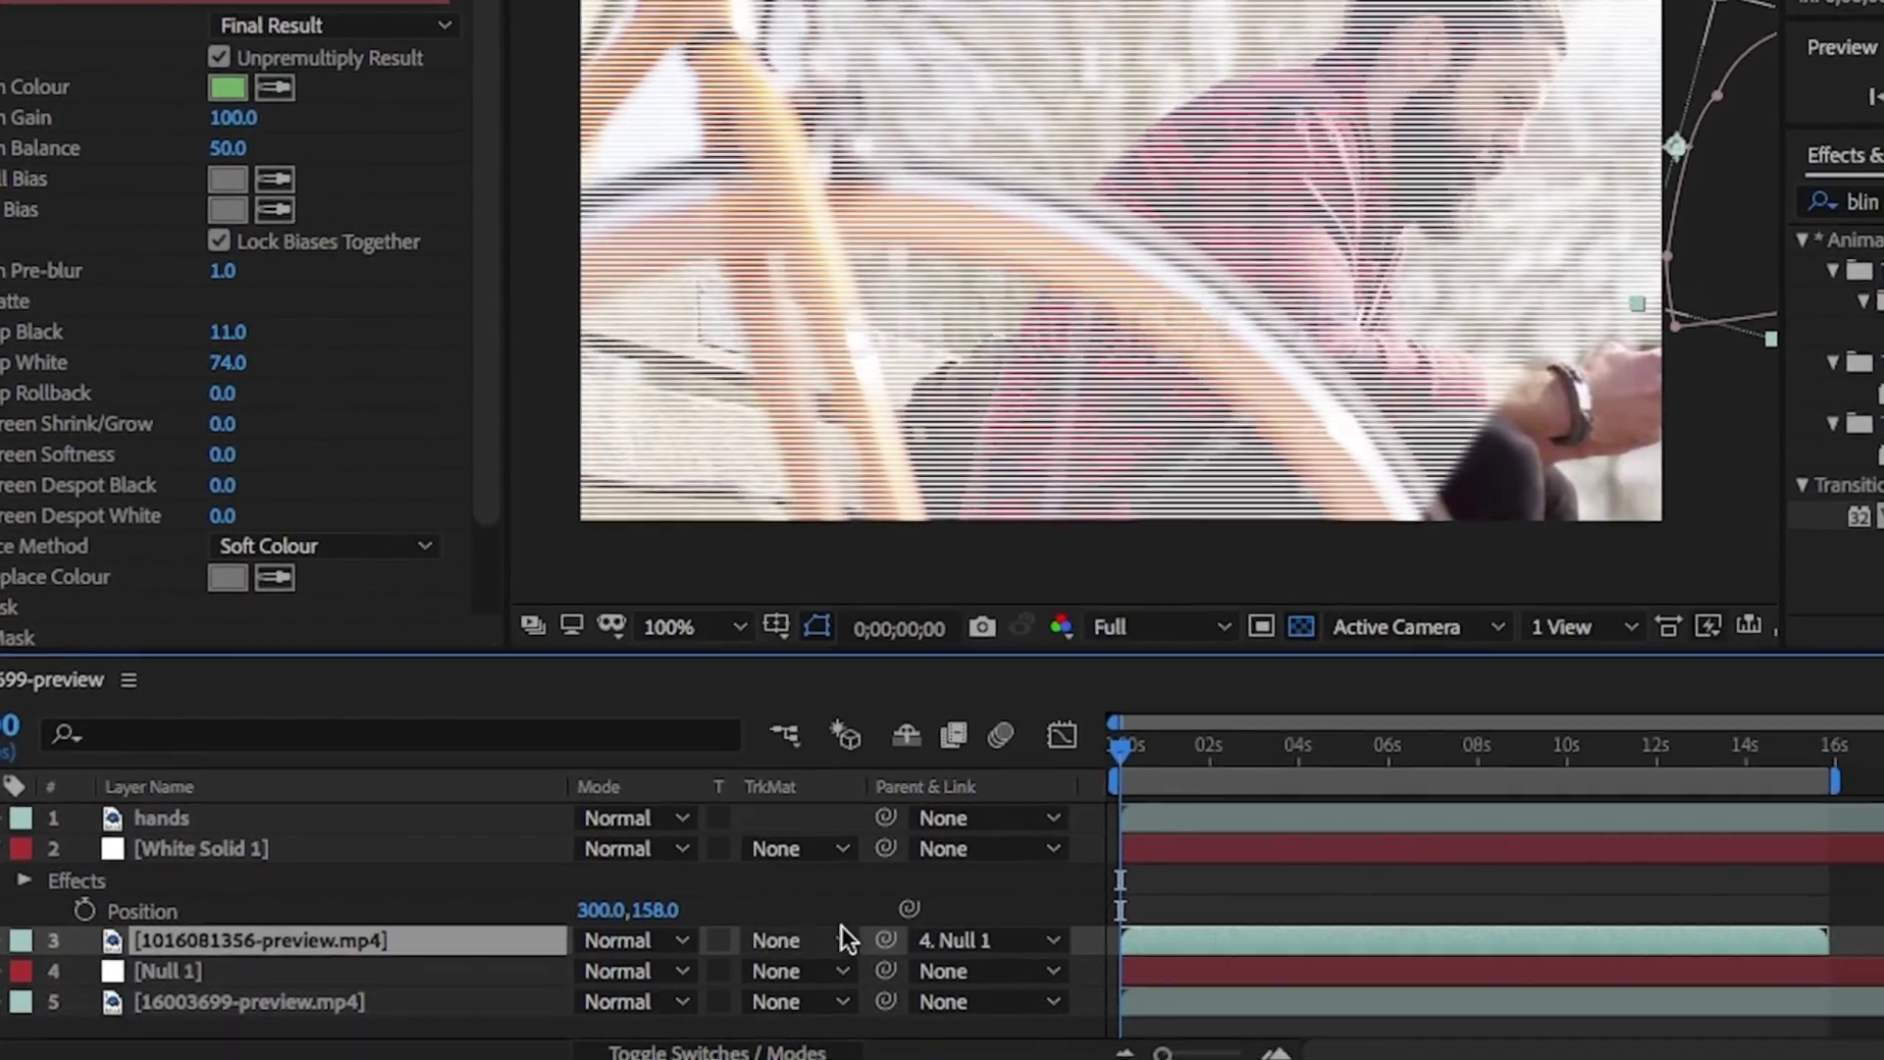
left_click(826, 948)
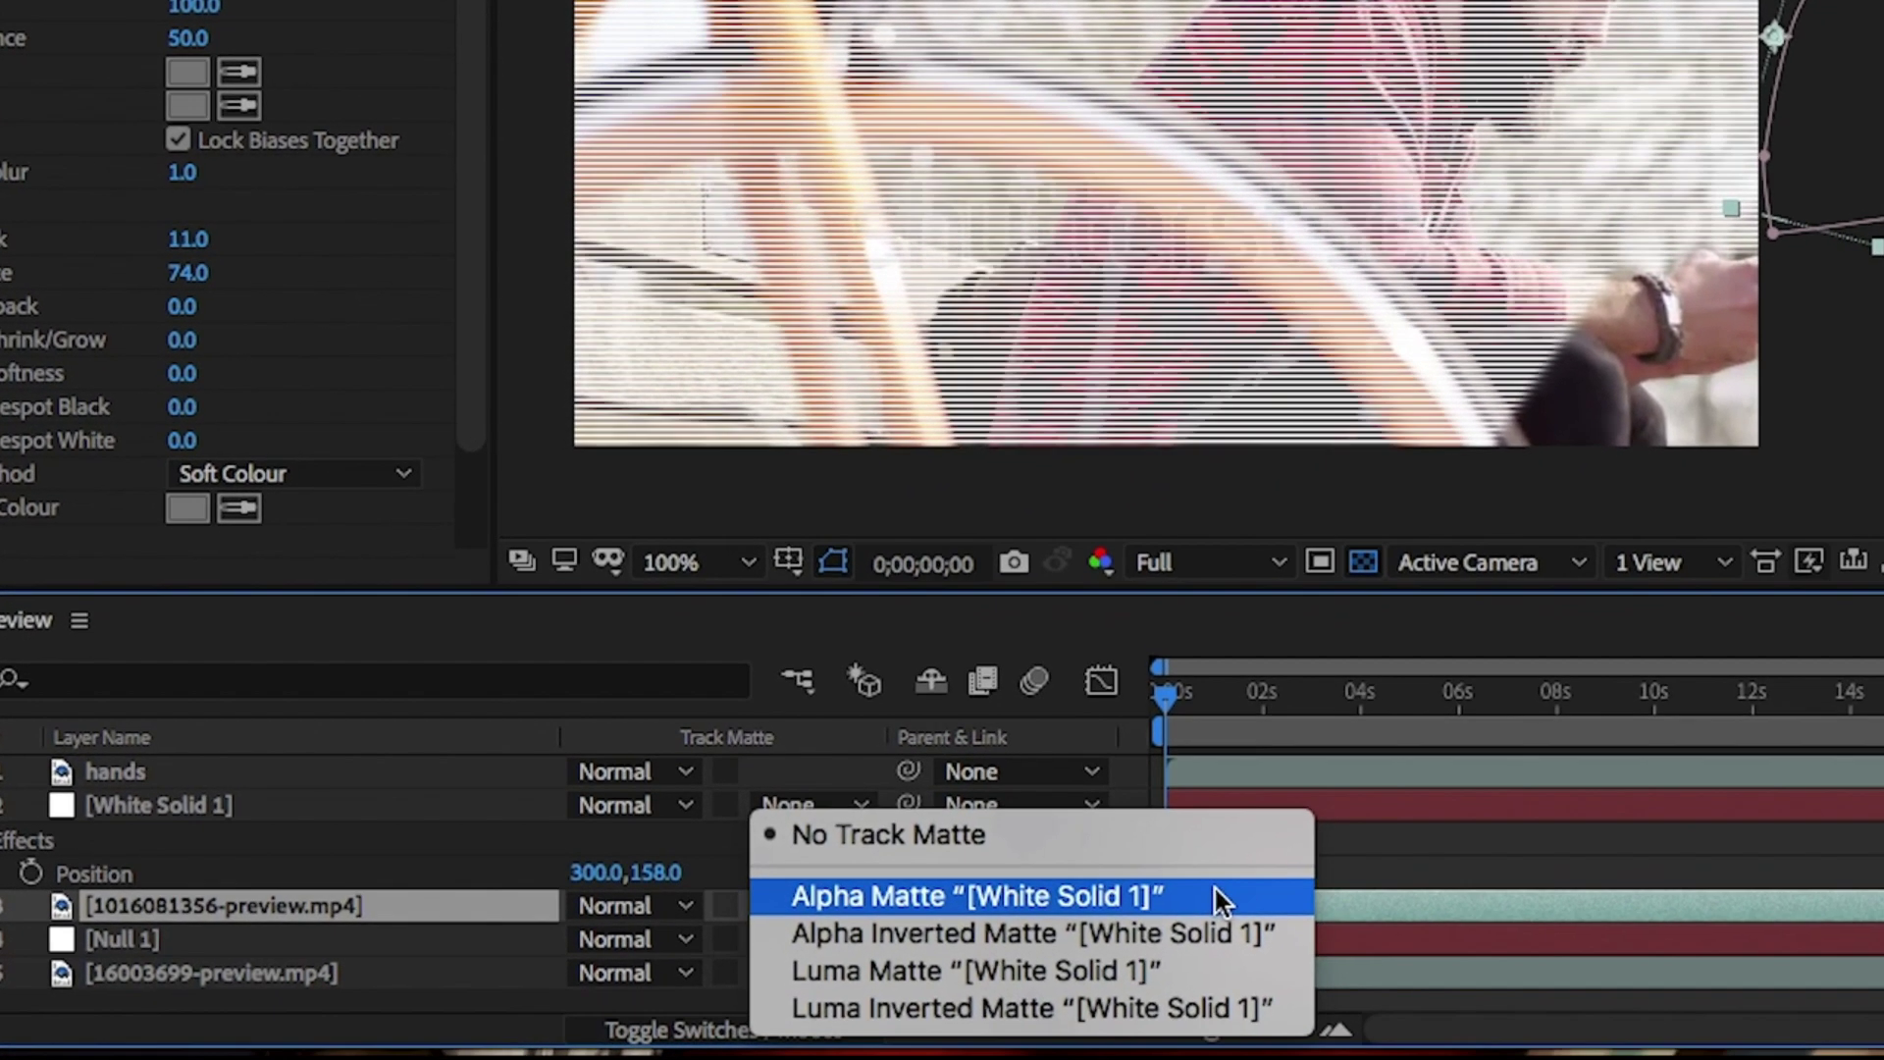
left_click(1215, 887)
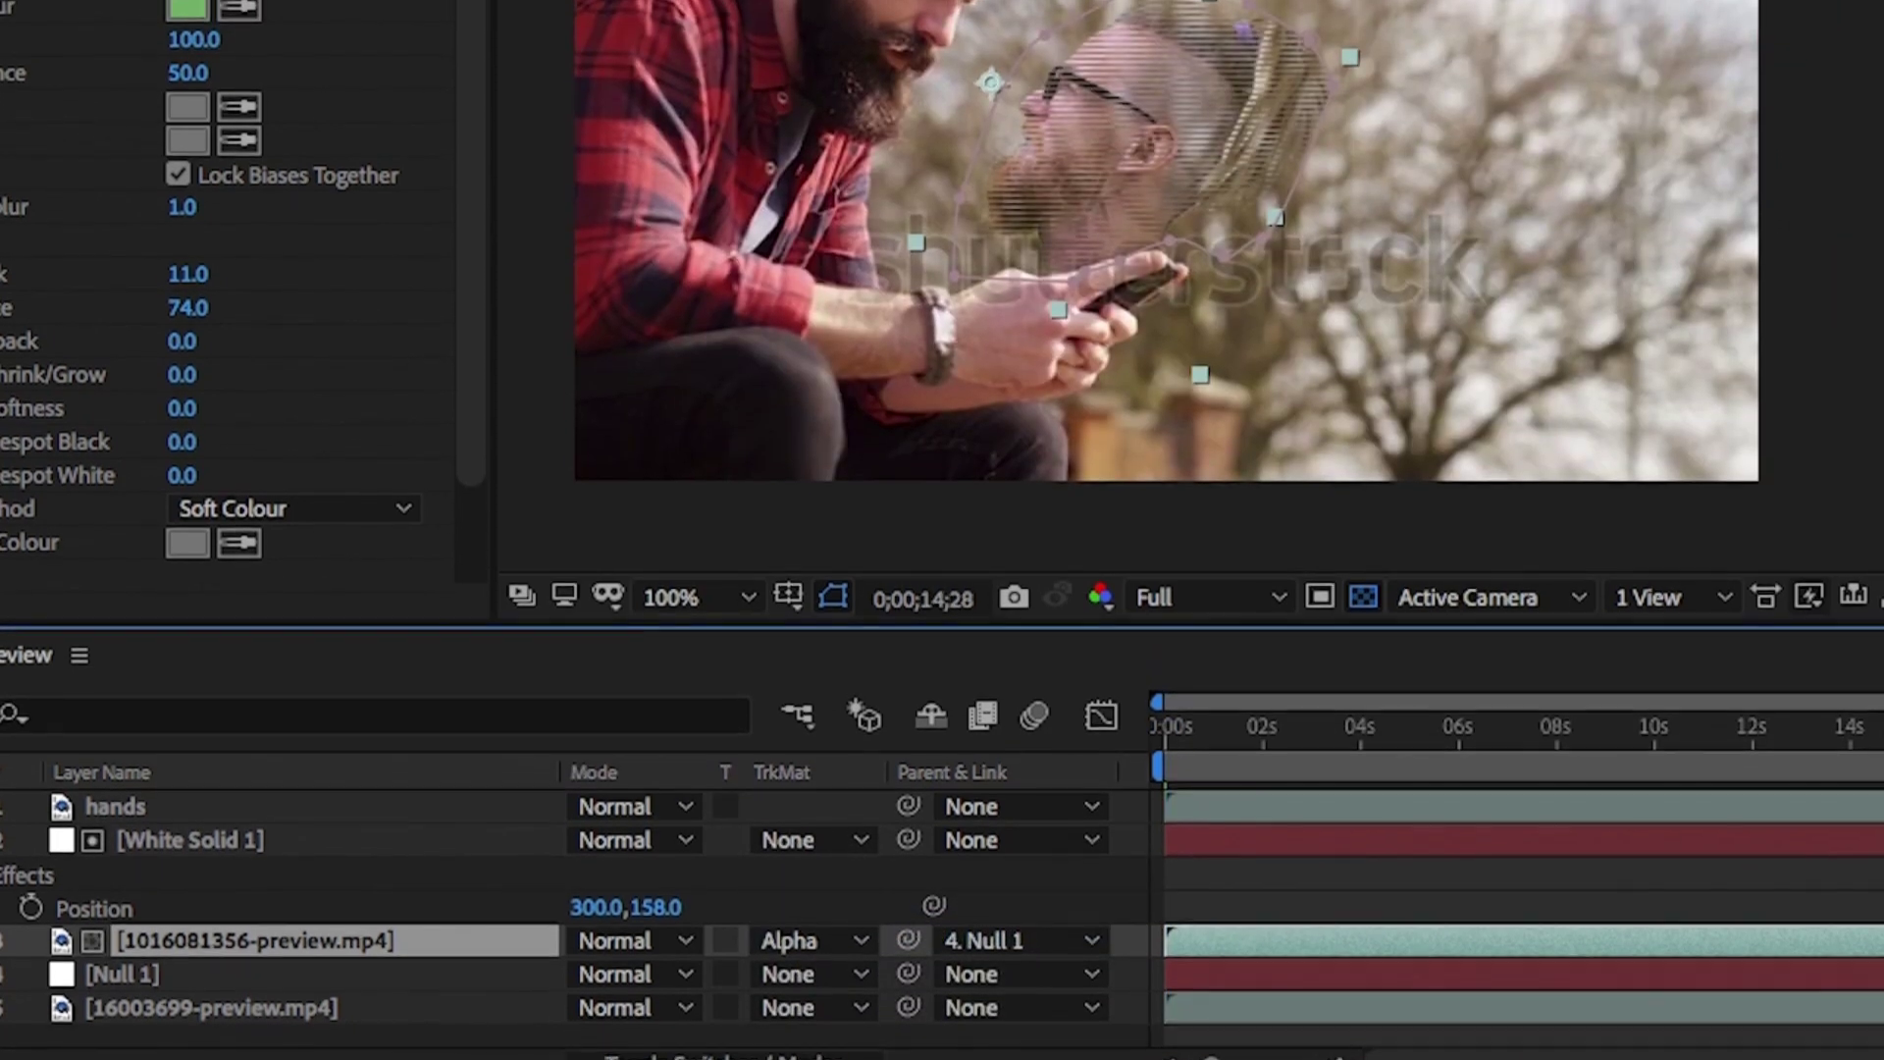
left_click(1839, 738)
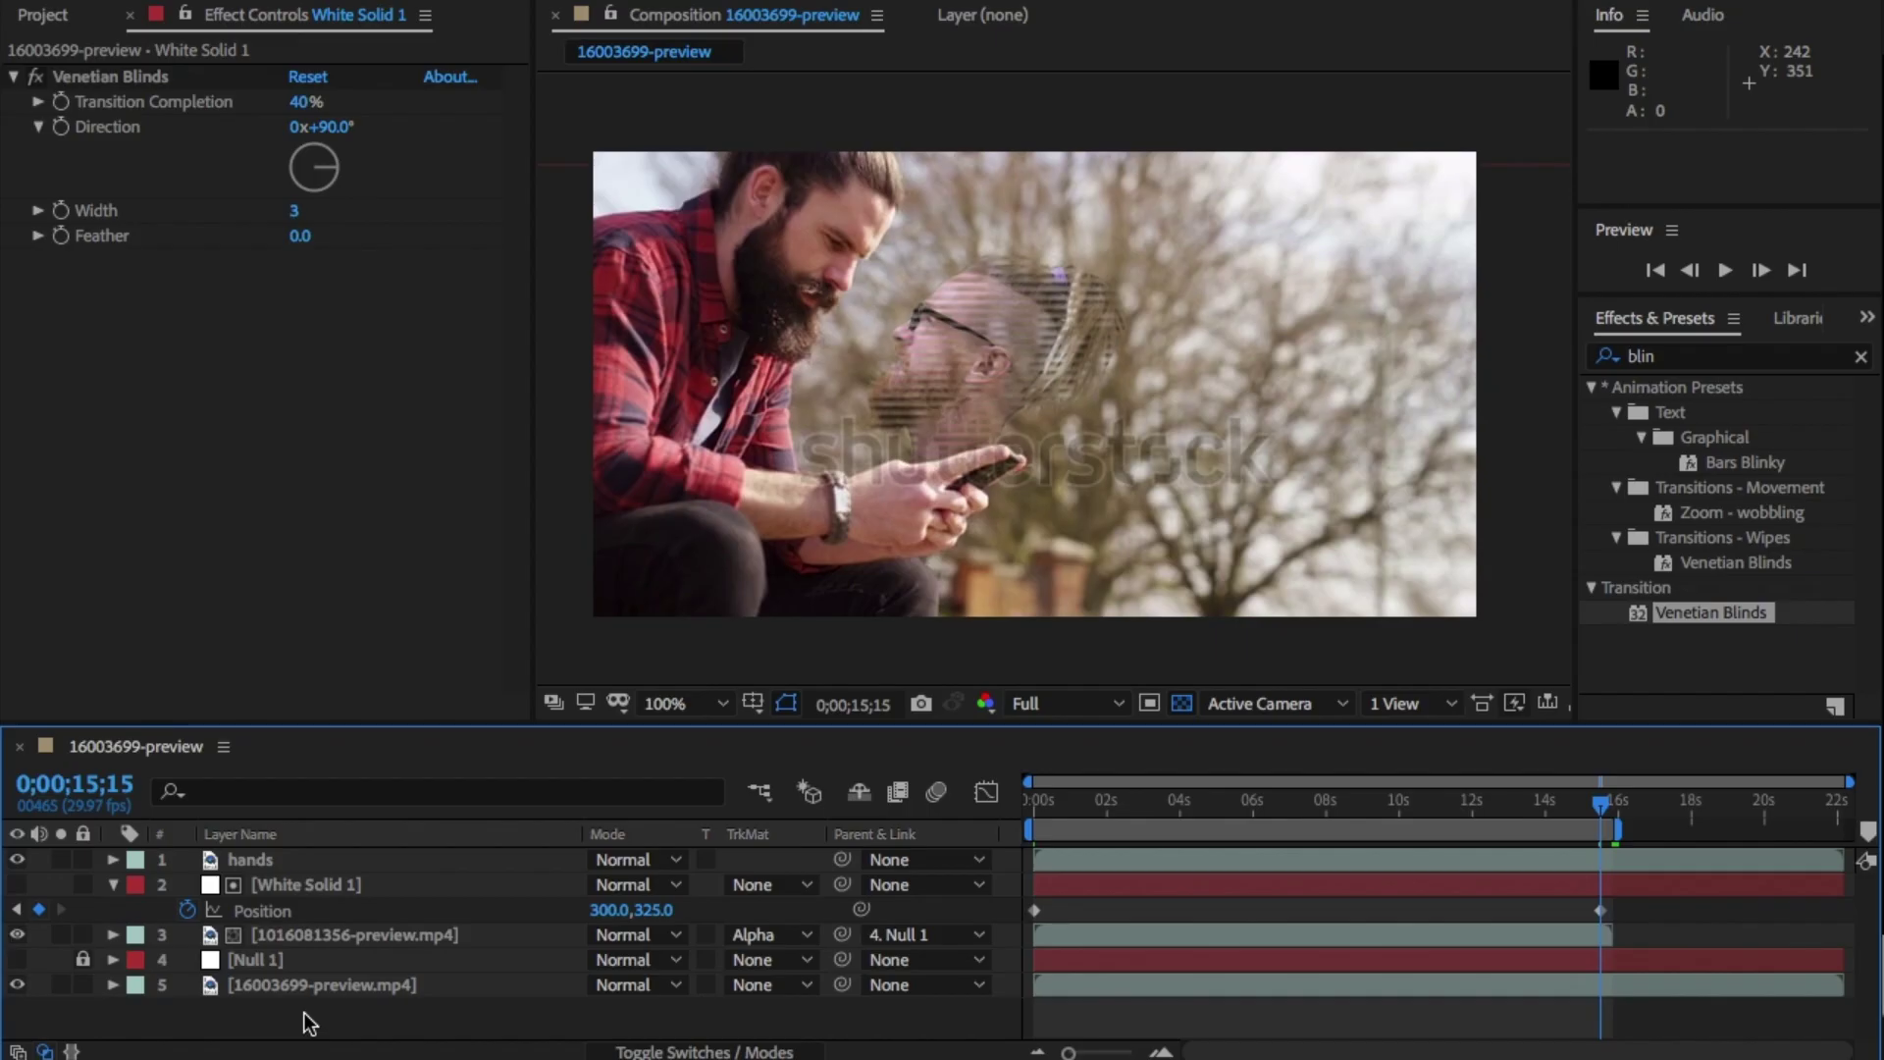
Create a white 600 x 316 px solid named noise and place it directly below the hands layer
right_click(304, 1013)
mouse_move(462, 758)
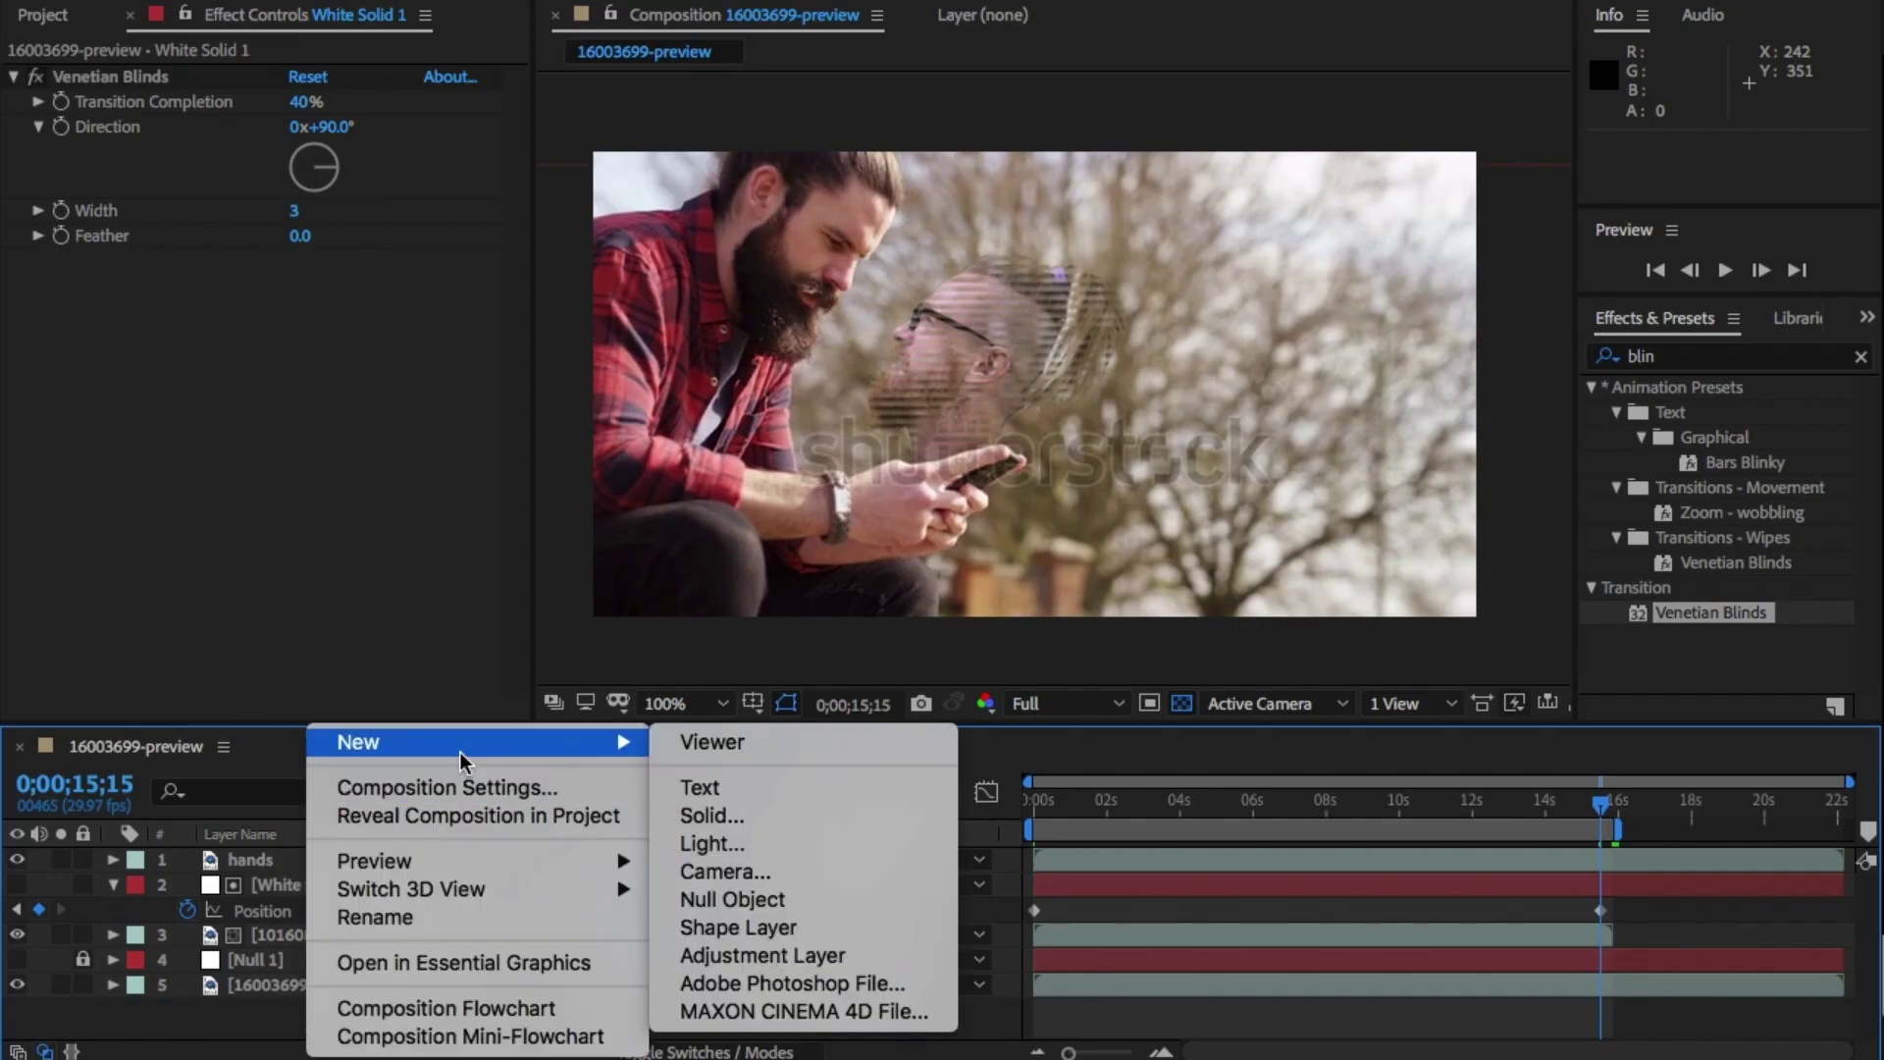
left_click(837, 829)
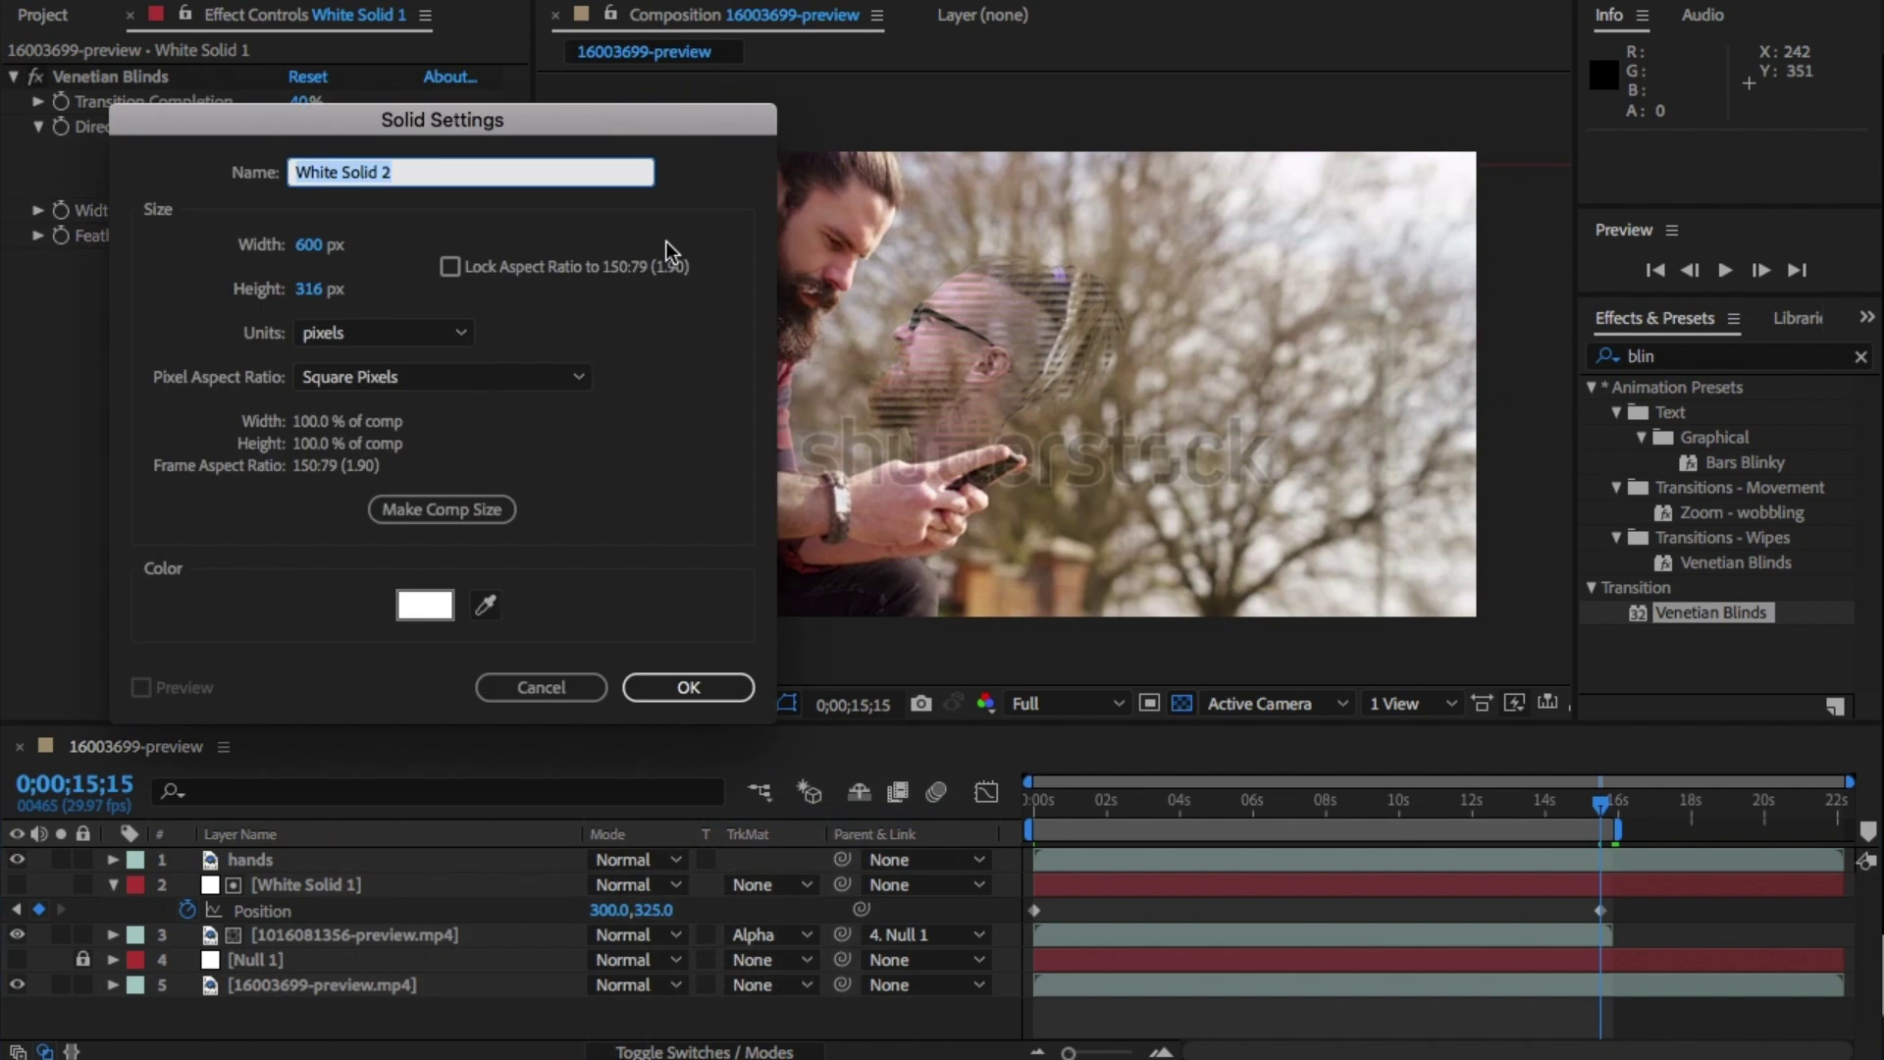
type("noise")
key("Return")
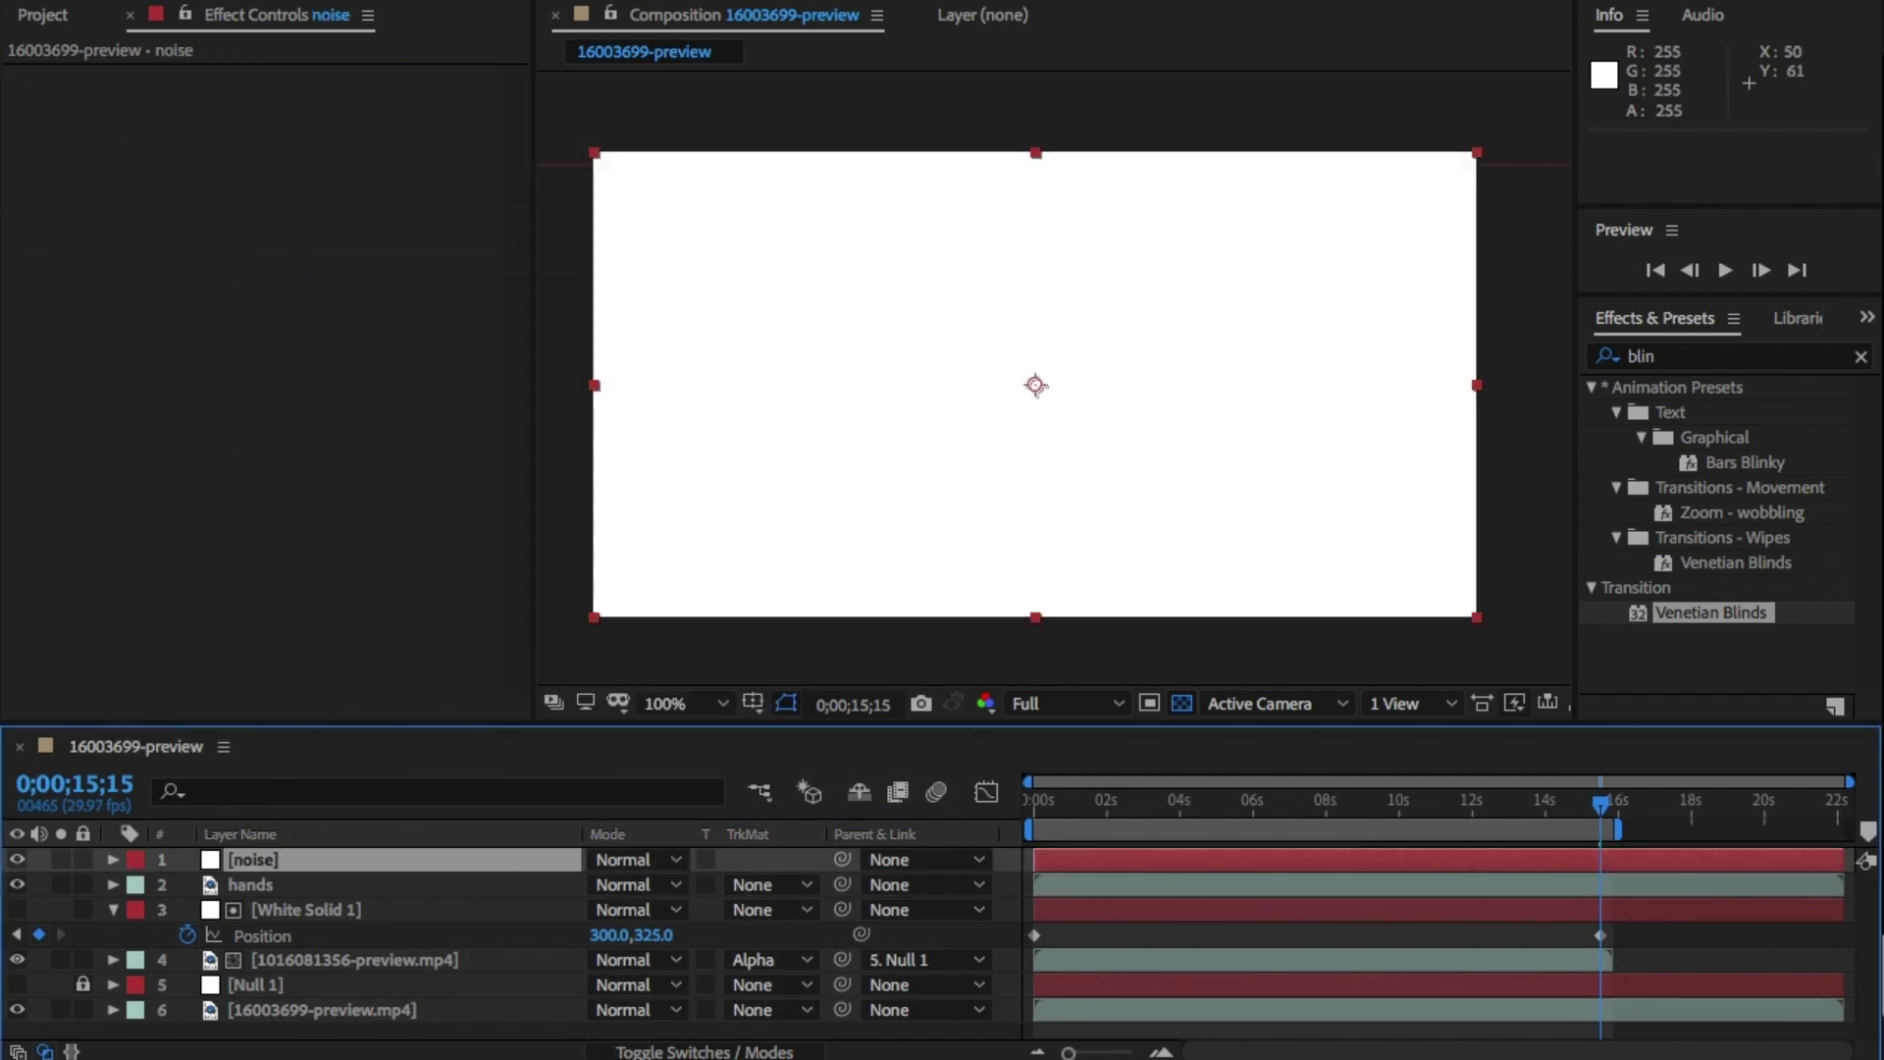
left_click_drag(365, 867, 371, 904)
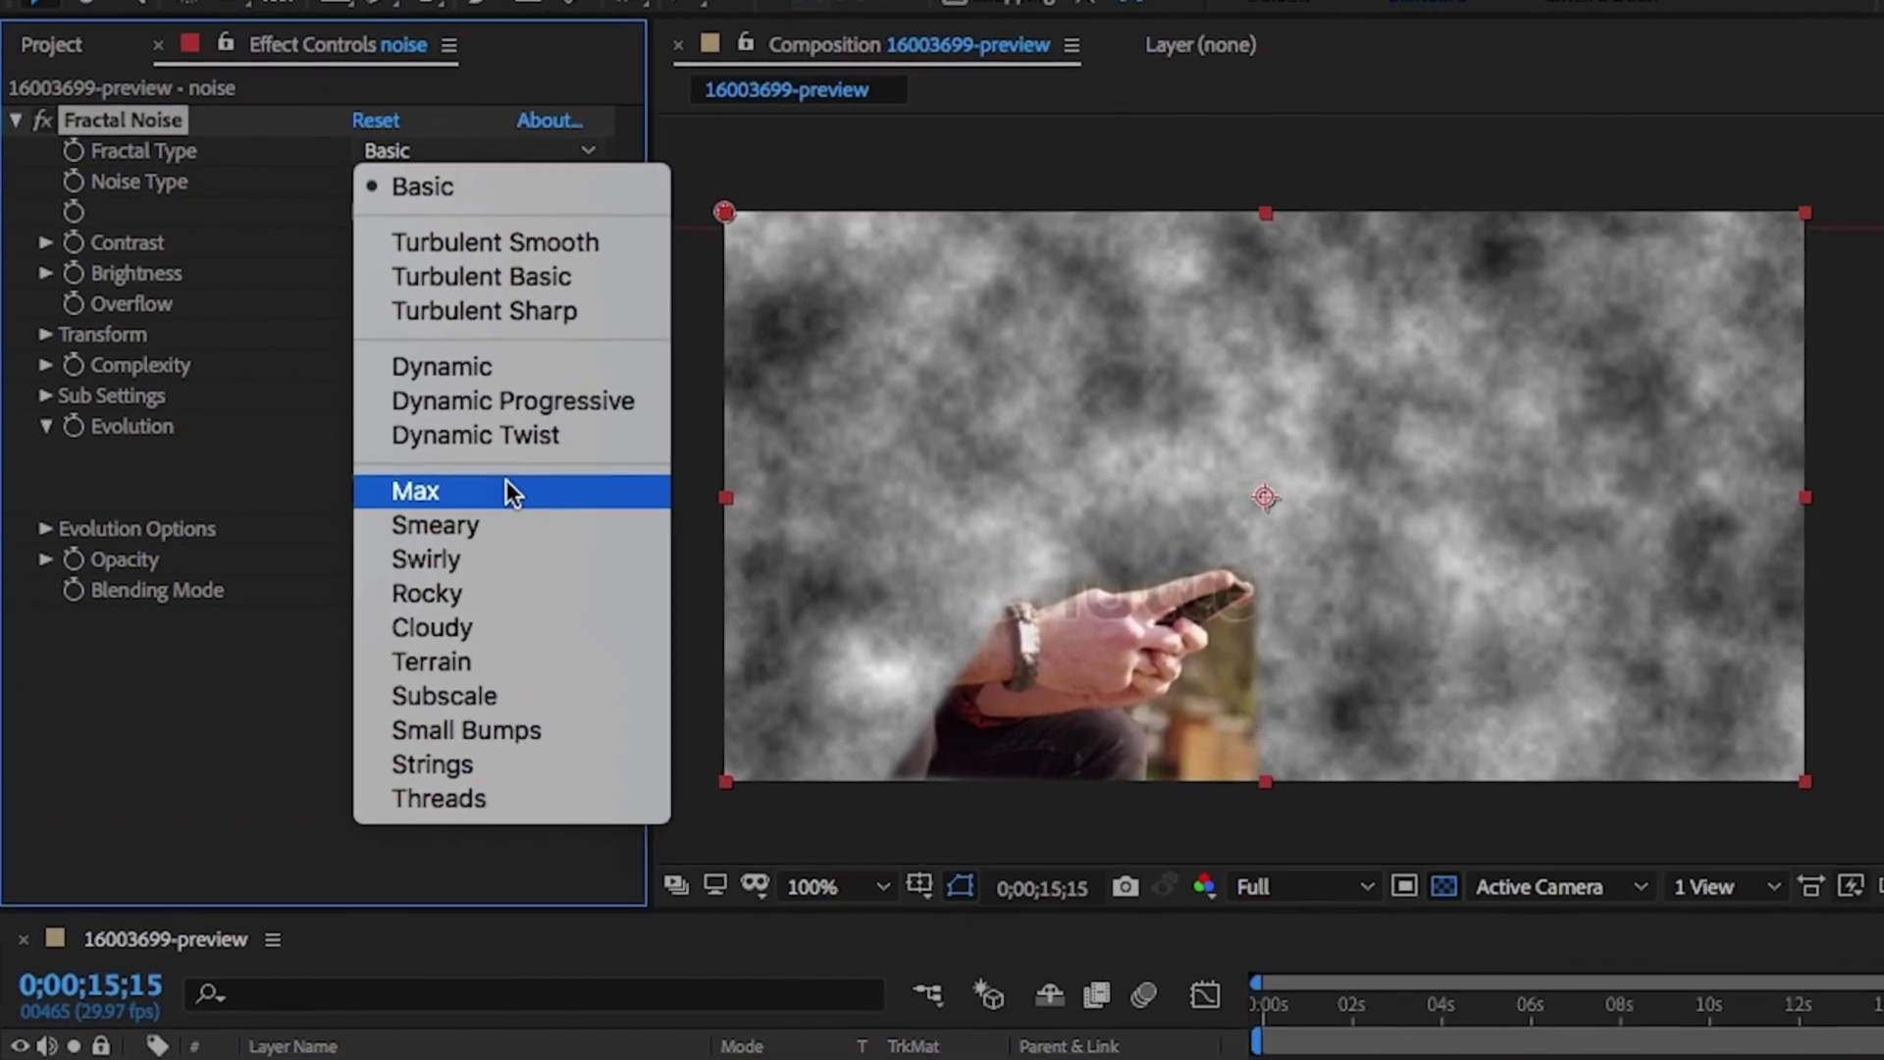
Set the noise solid's Fractal Noise to fractal type Max, noise type Block, Contrast 424 and Brightness -118
left_click(363, 433)
left_click(551, 187)
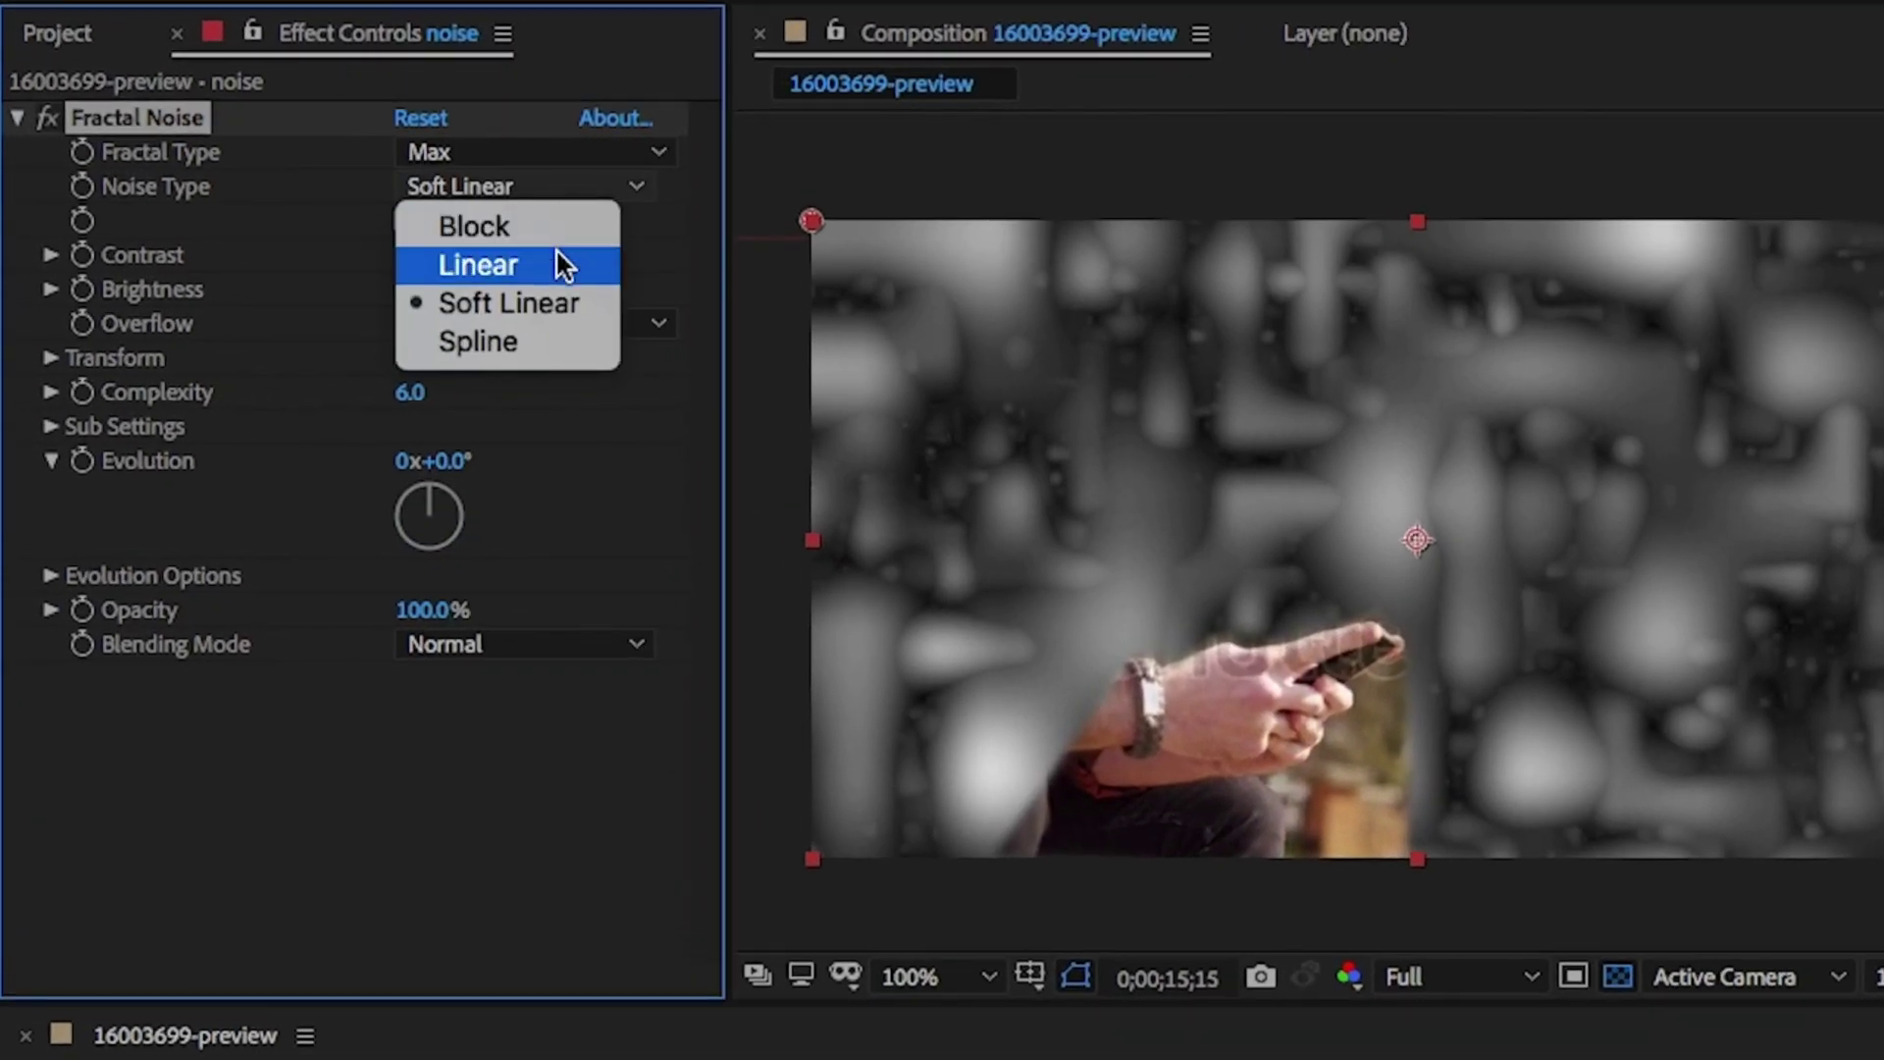
left_click(550, 227)
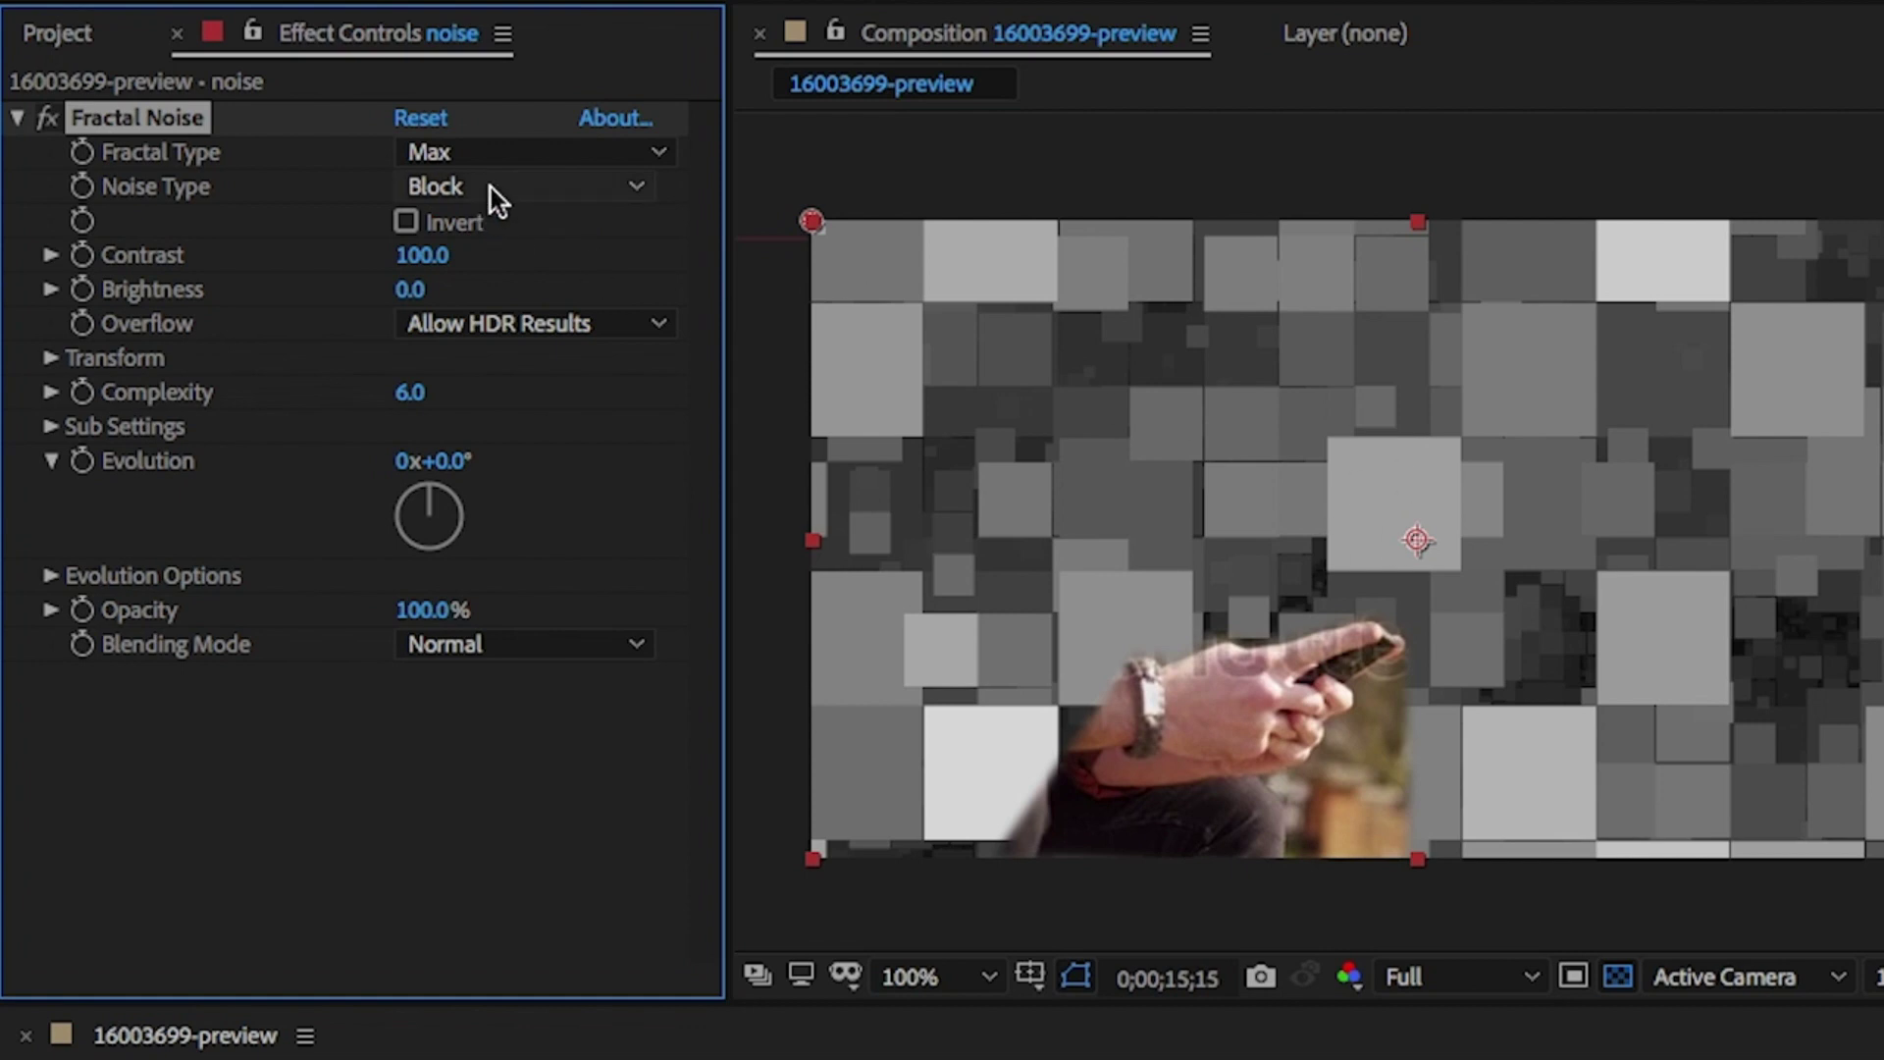
left_click_drag(437, 256, 643, 249)
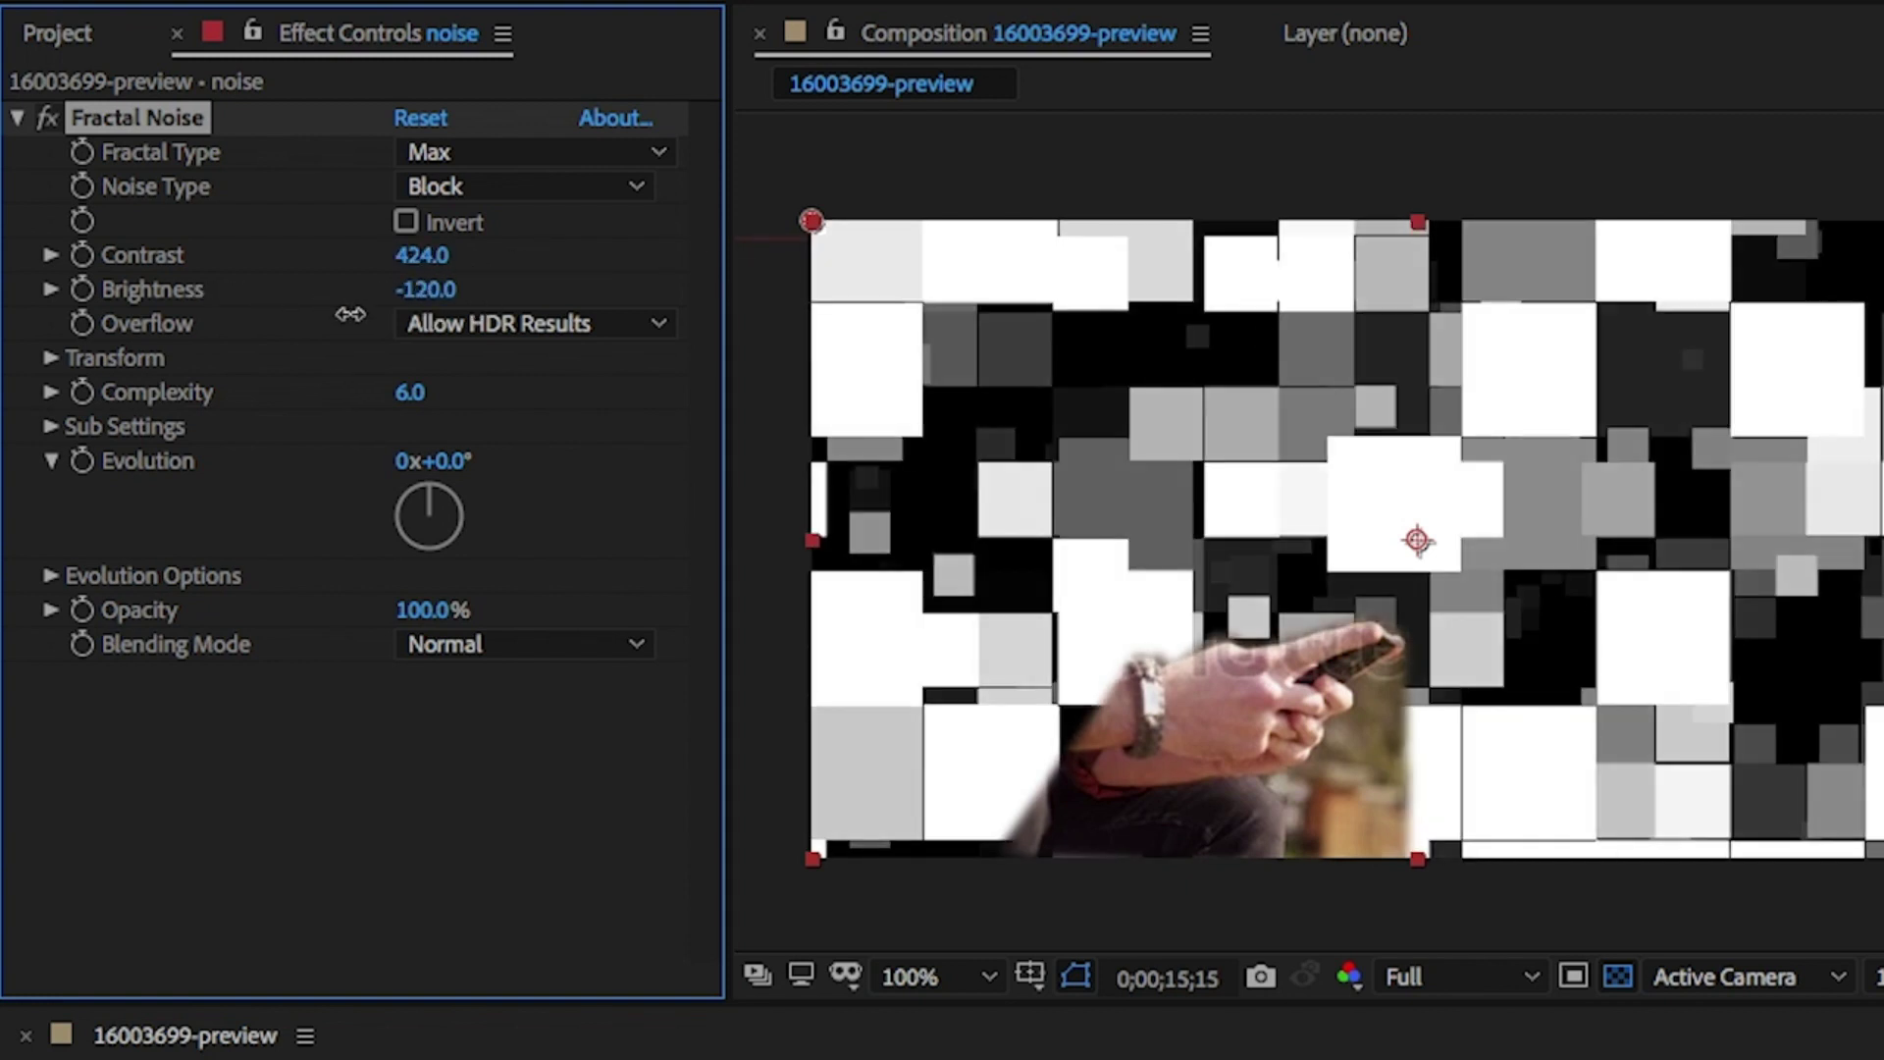
Disable the fractal noise's Uniform Scaling, set Scale Width to 1301, Scale Height to 21, Contrast to 248 and Brightness to -68
left_click(50, 360)
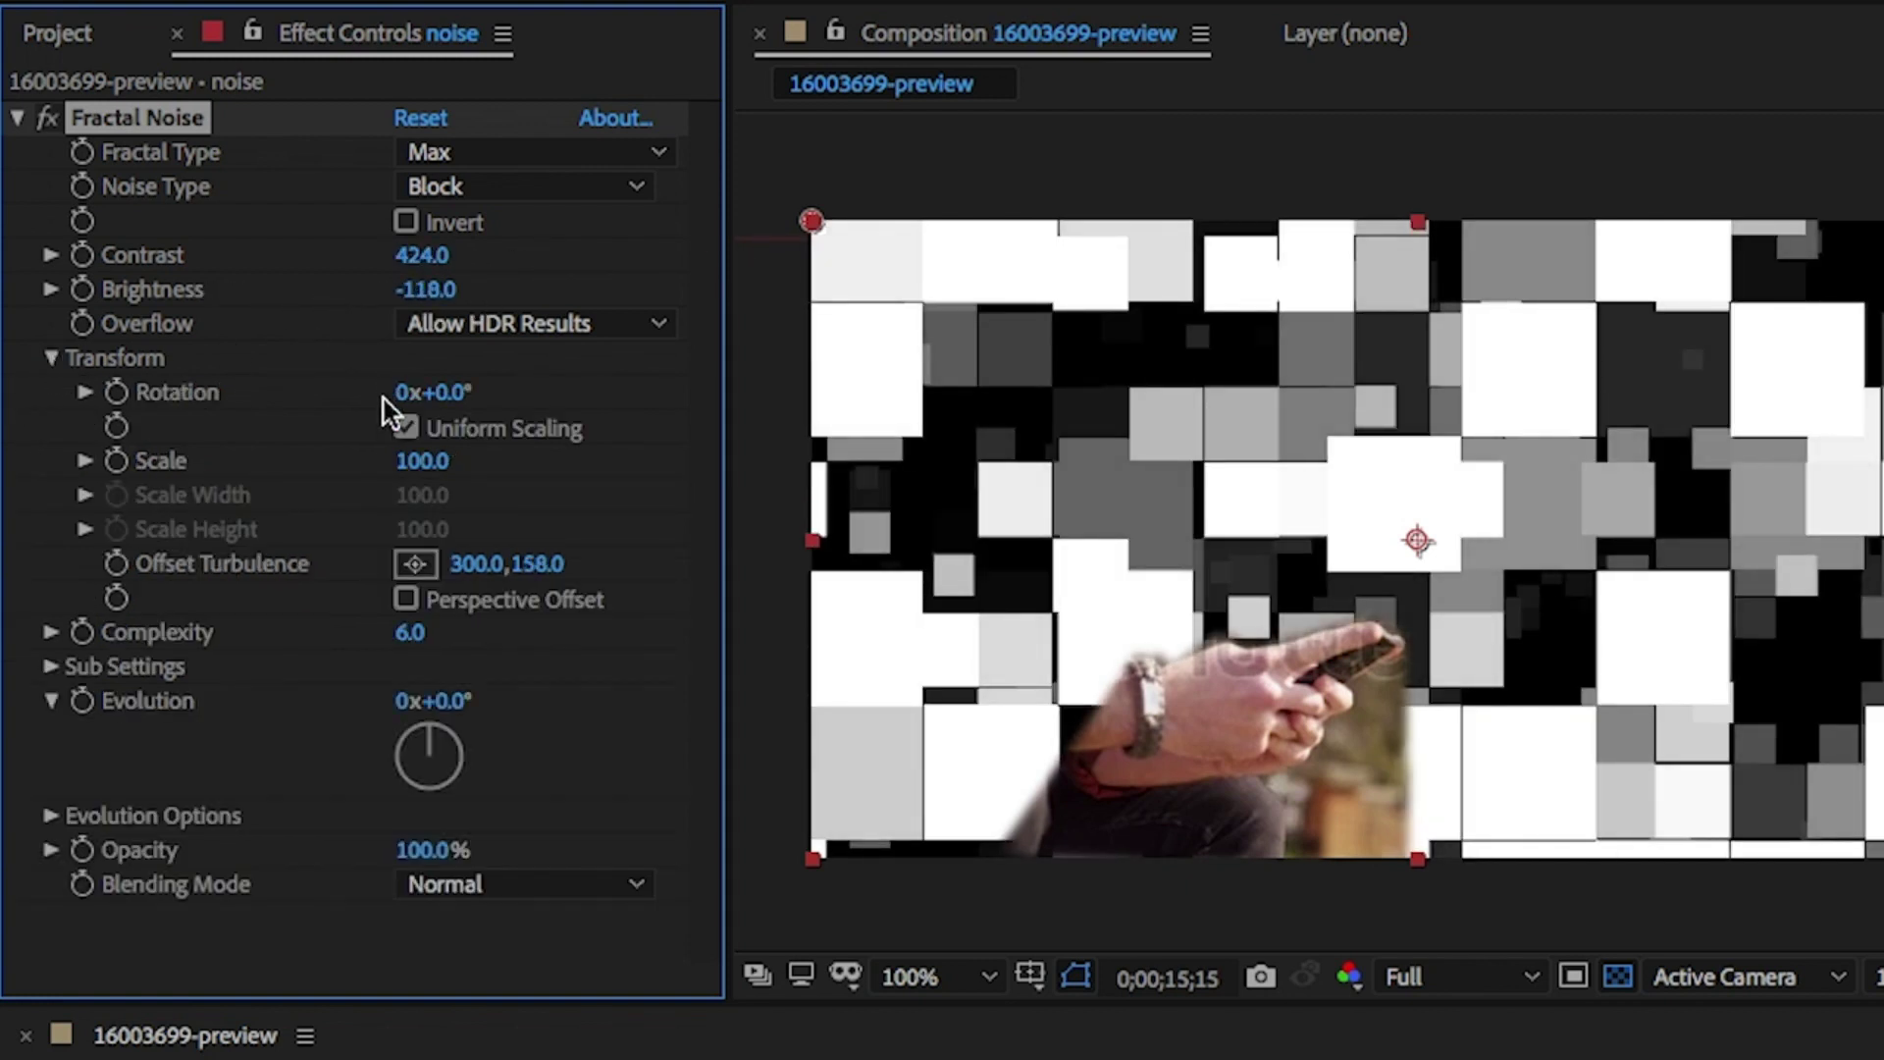
left_click(405, 428)
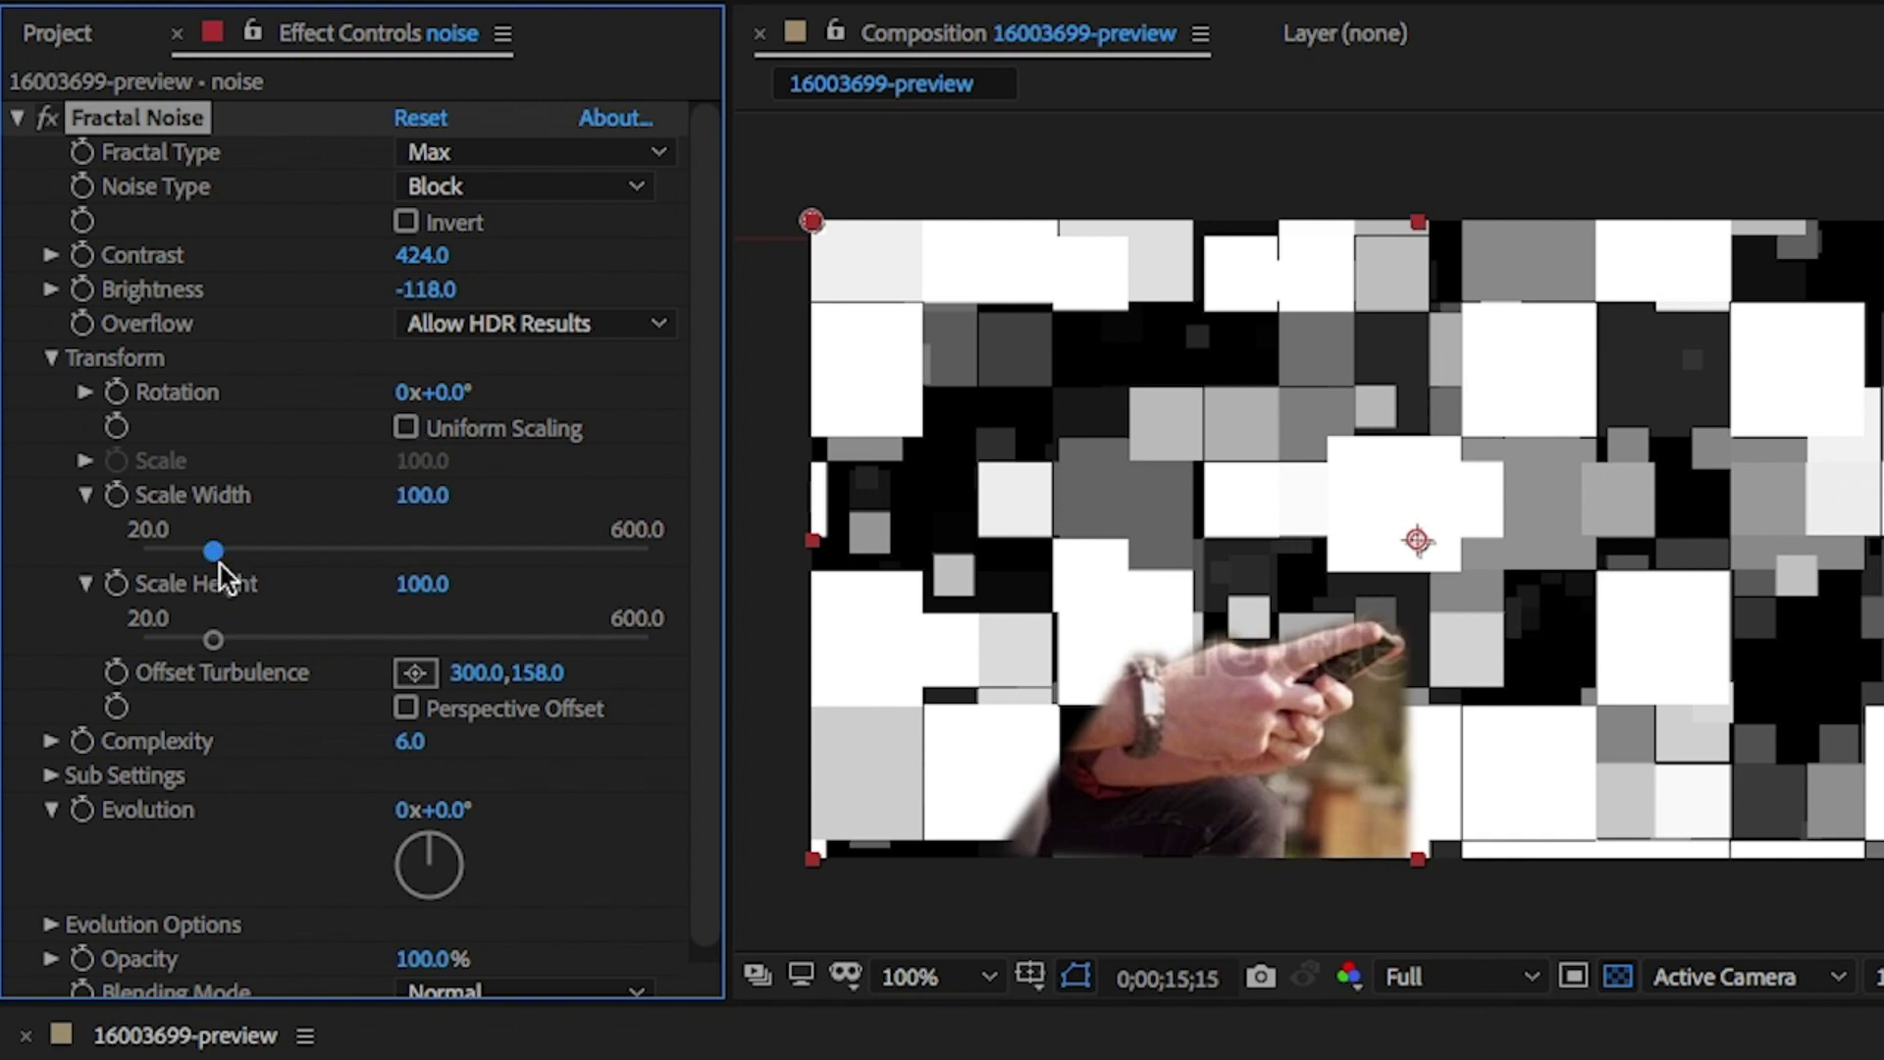
left_click_drag(212, 556, 520, 552)
left_click_drag(213, 640, 151, 652)
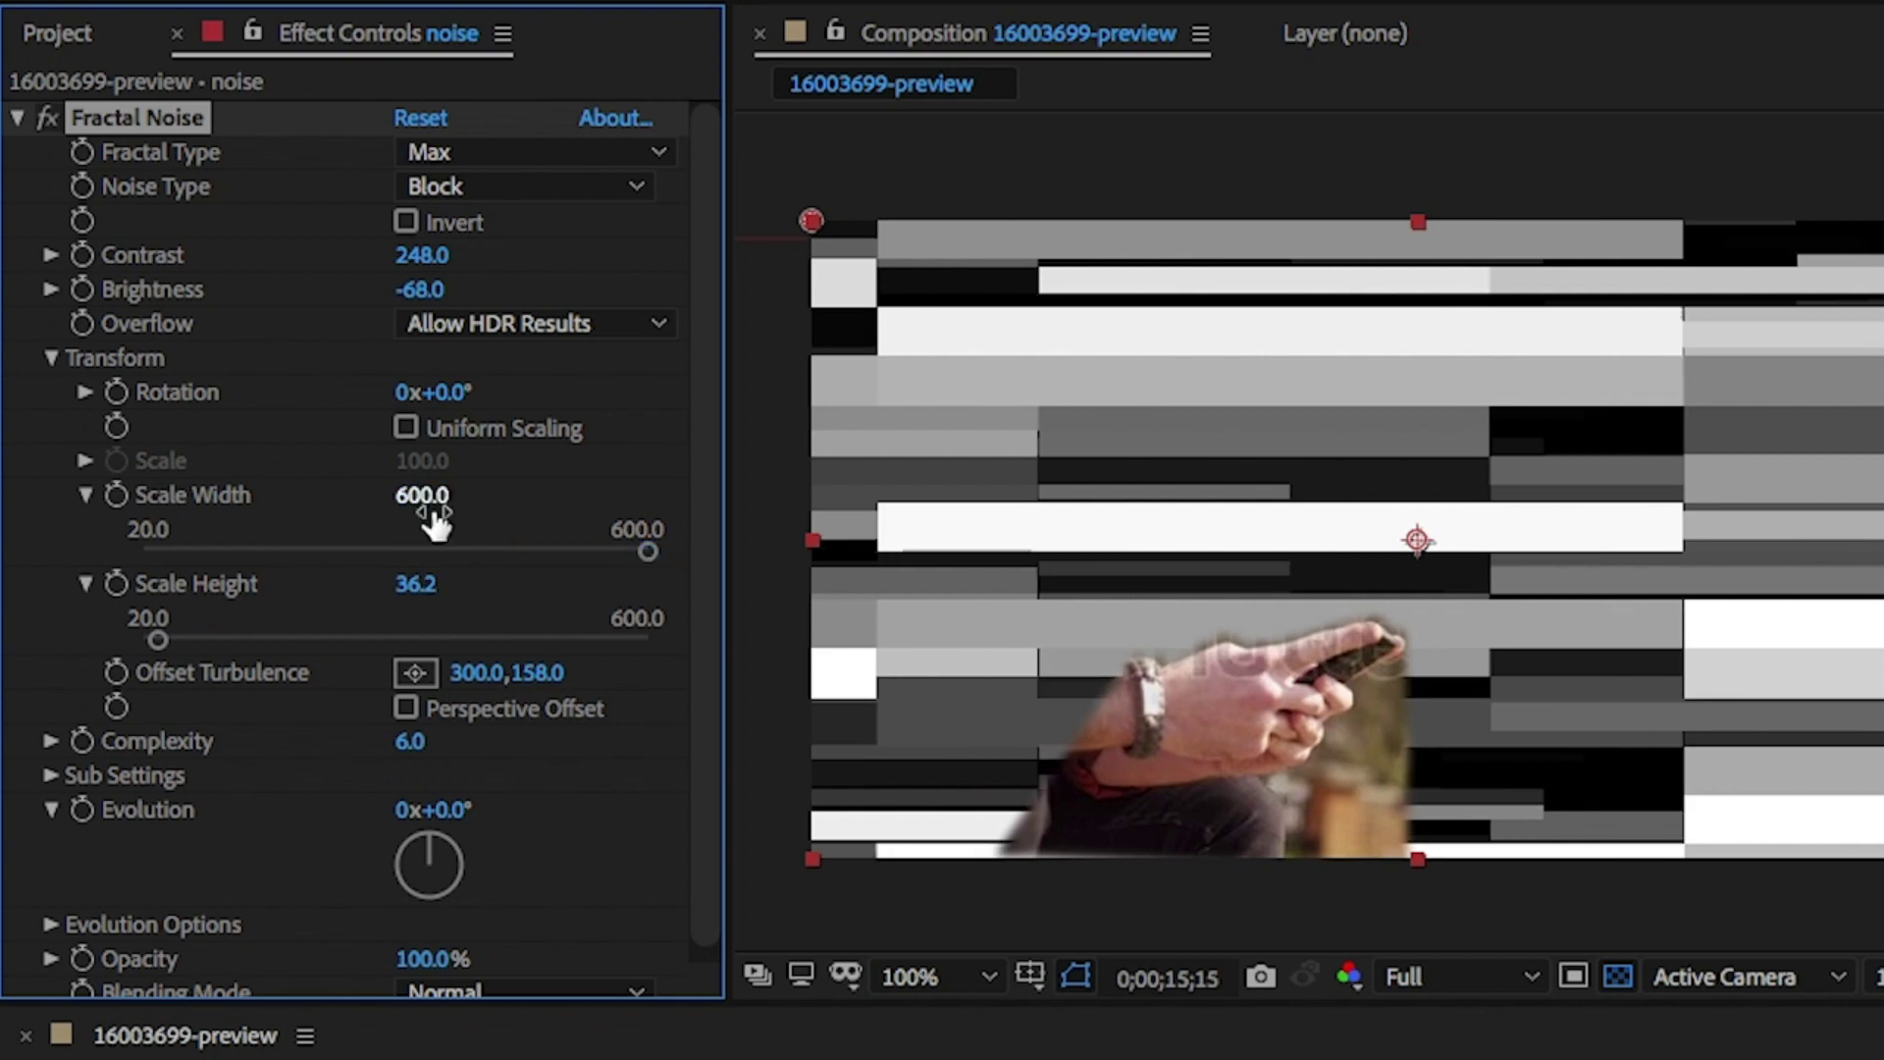
left_click_drag(438, 504, 1194, 521)
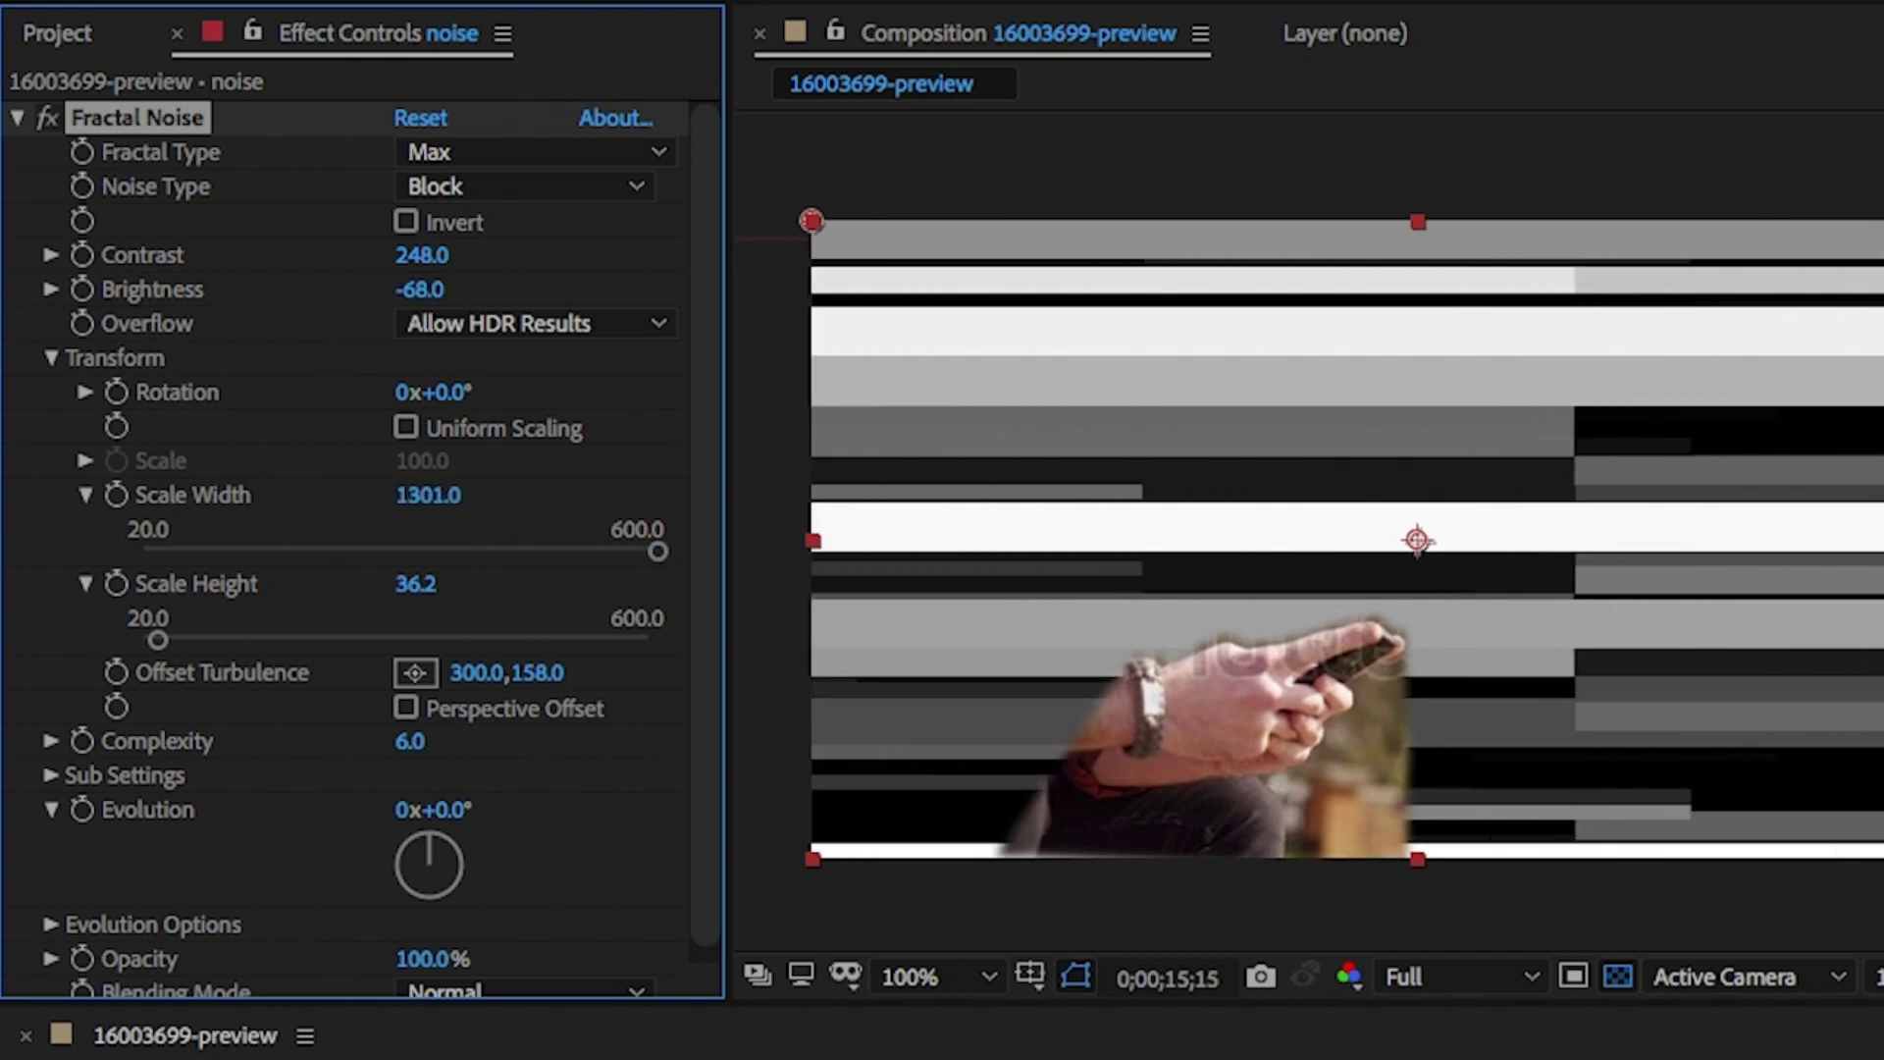
mouse_move(392, 589)
left_mouse_down()
mouse_move(374, 593)
mouse_move(409, 599)
left_mouse_up()
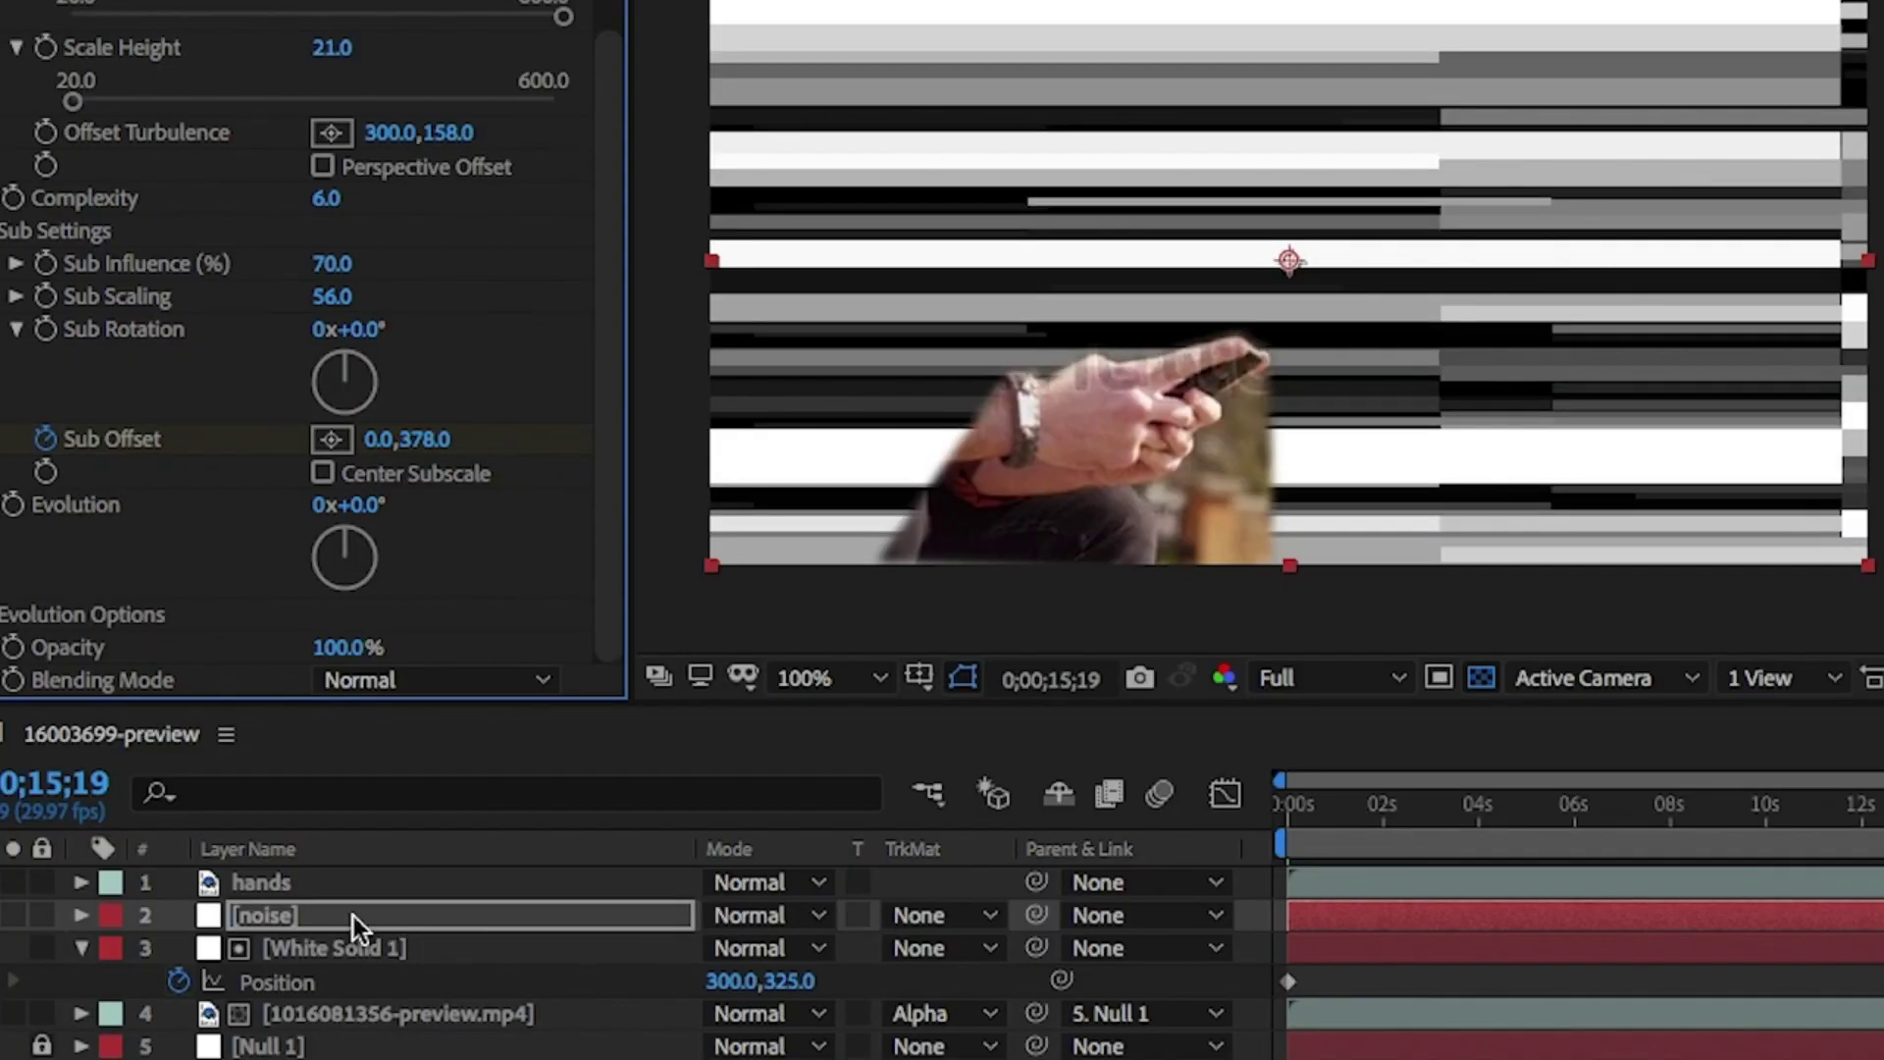
Pre-compose the noise layer into a composition named noise, moving all attributes into it
right_click(354, 916)
left_click(583, 976)
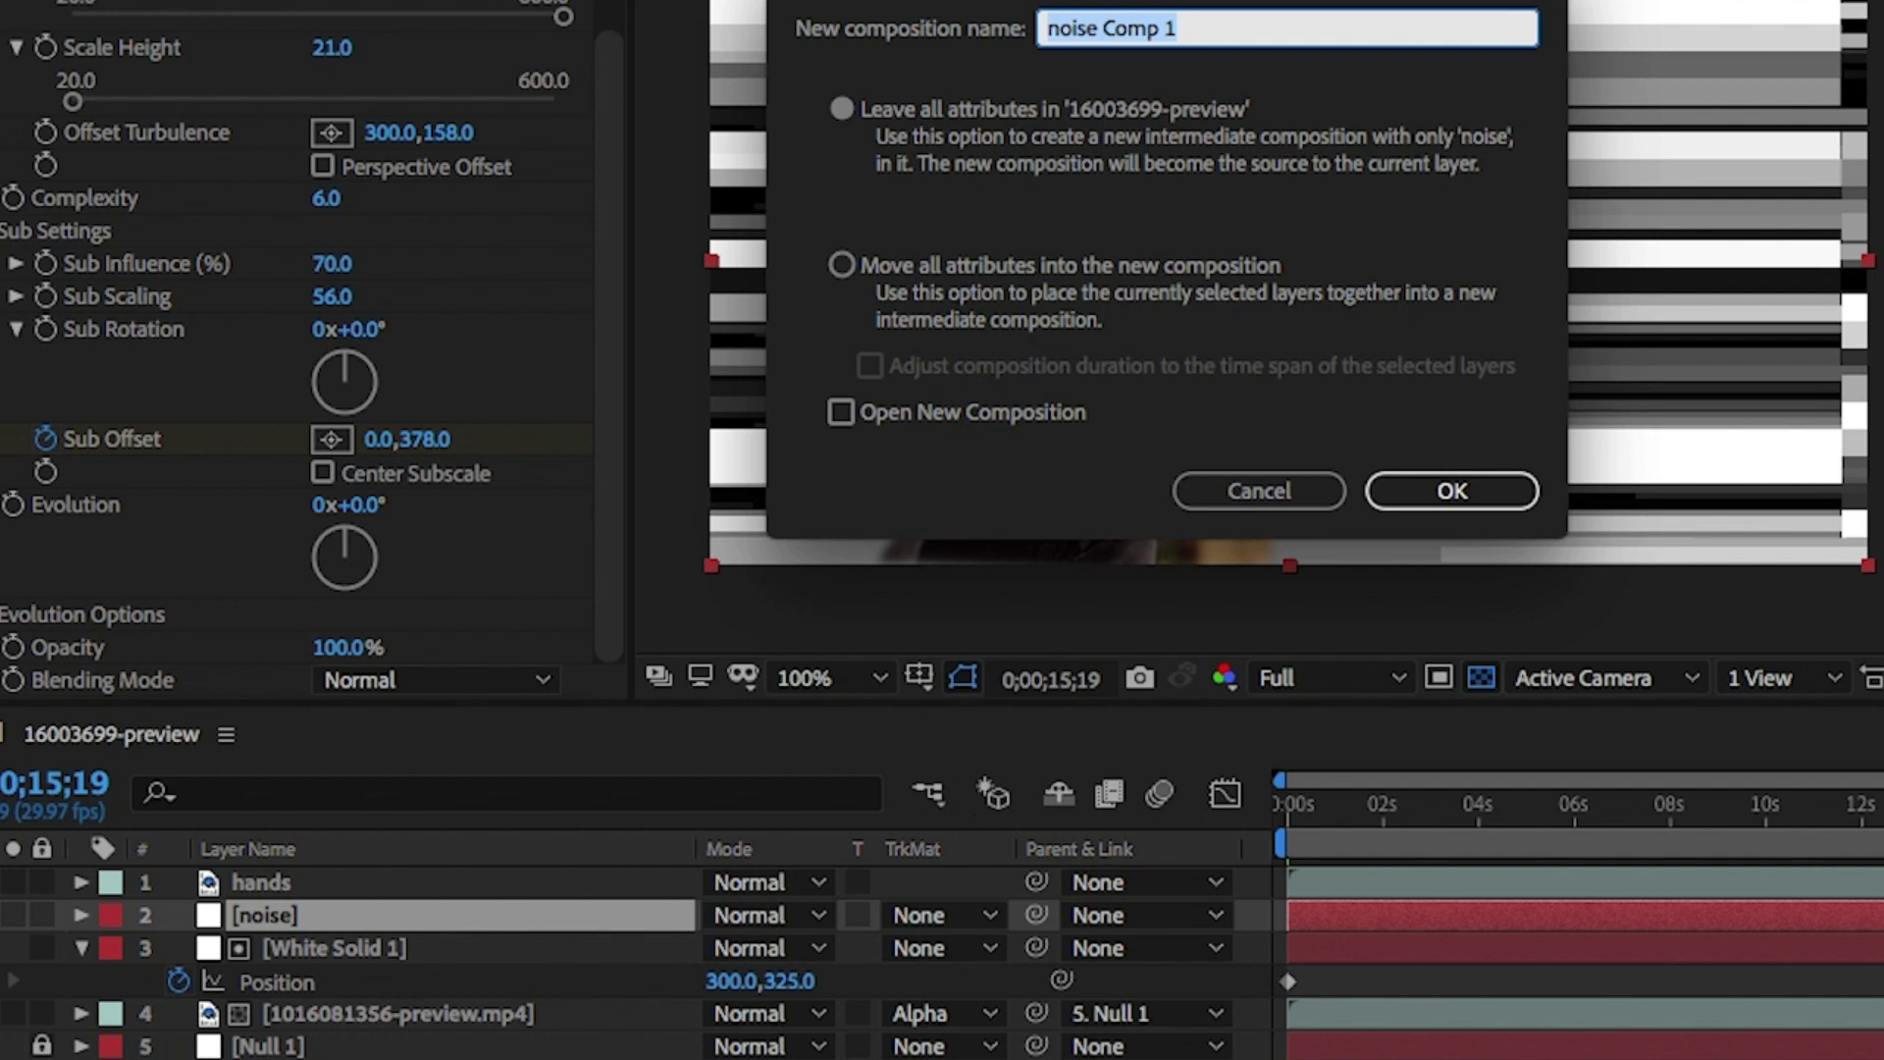
left_click_drag(1204, 35, 1099, 29)
key("BackSpace")
left_click(842, 265)
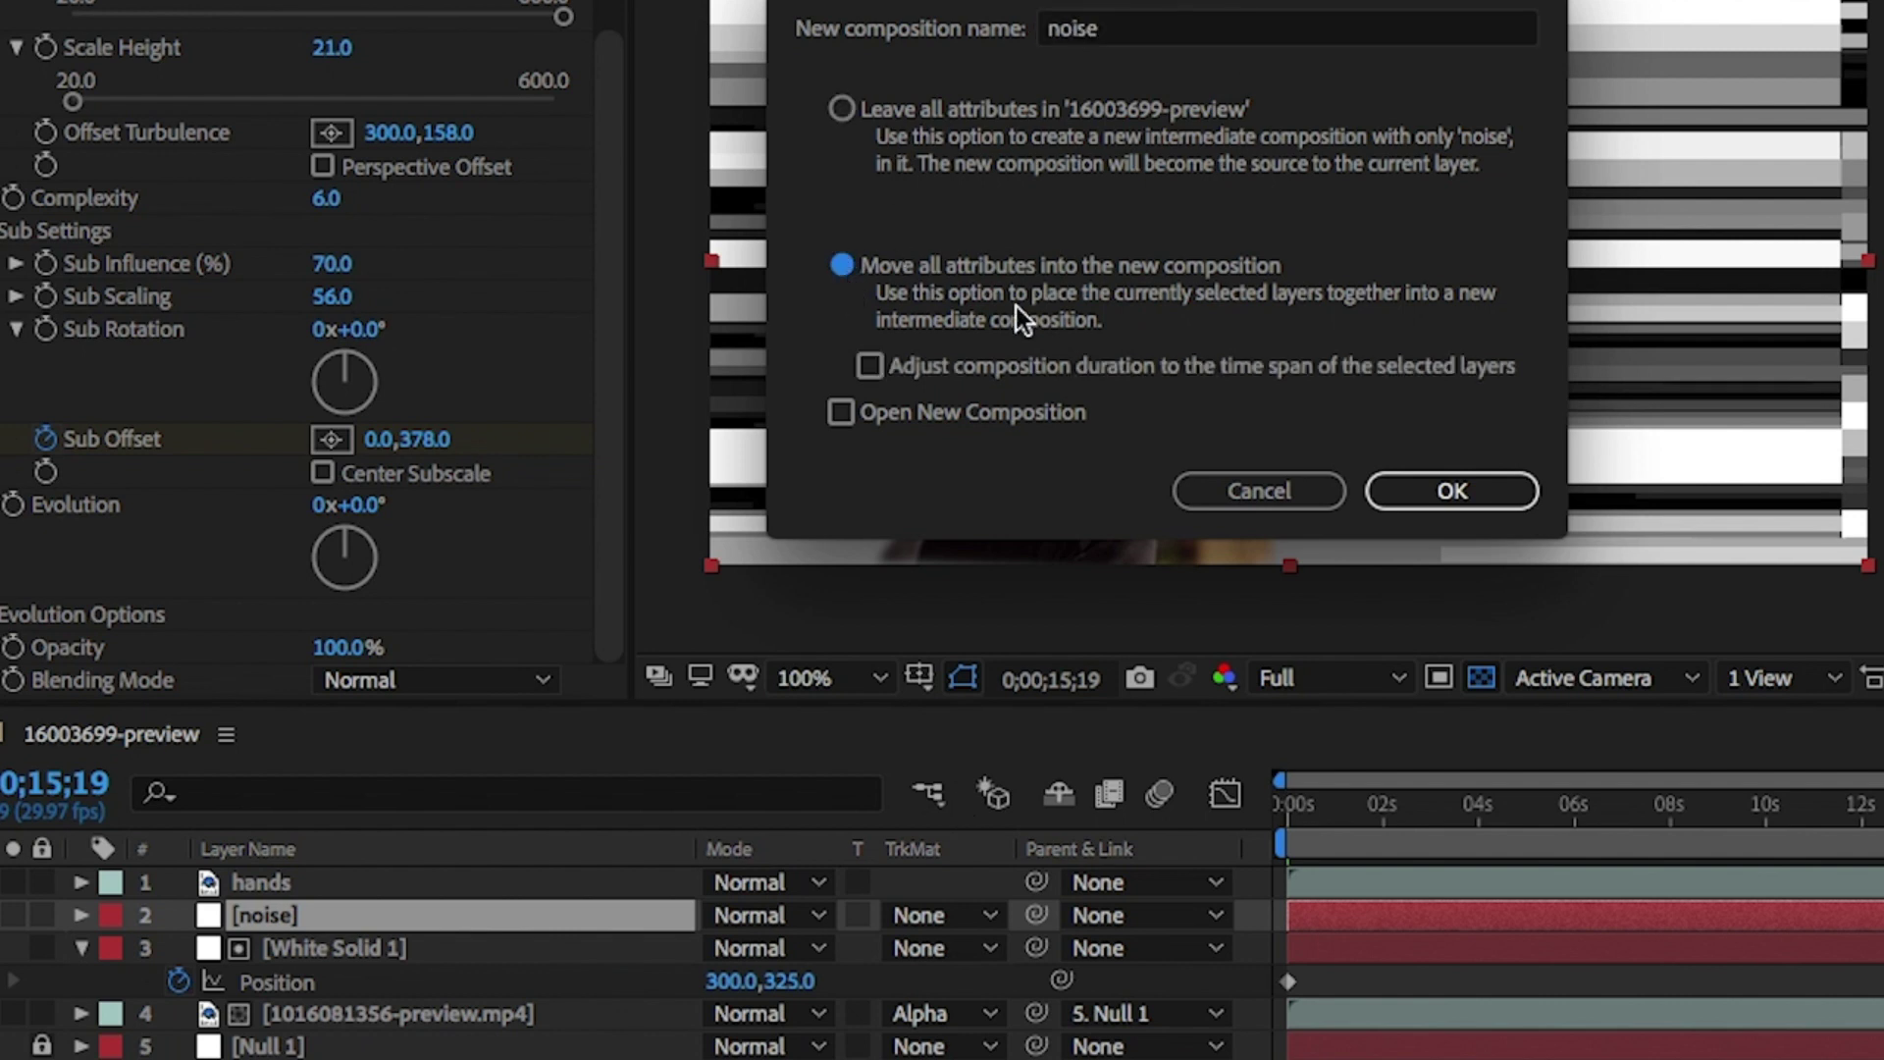
left_click(1505, 491)
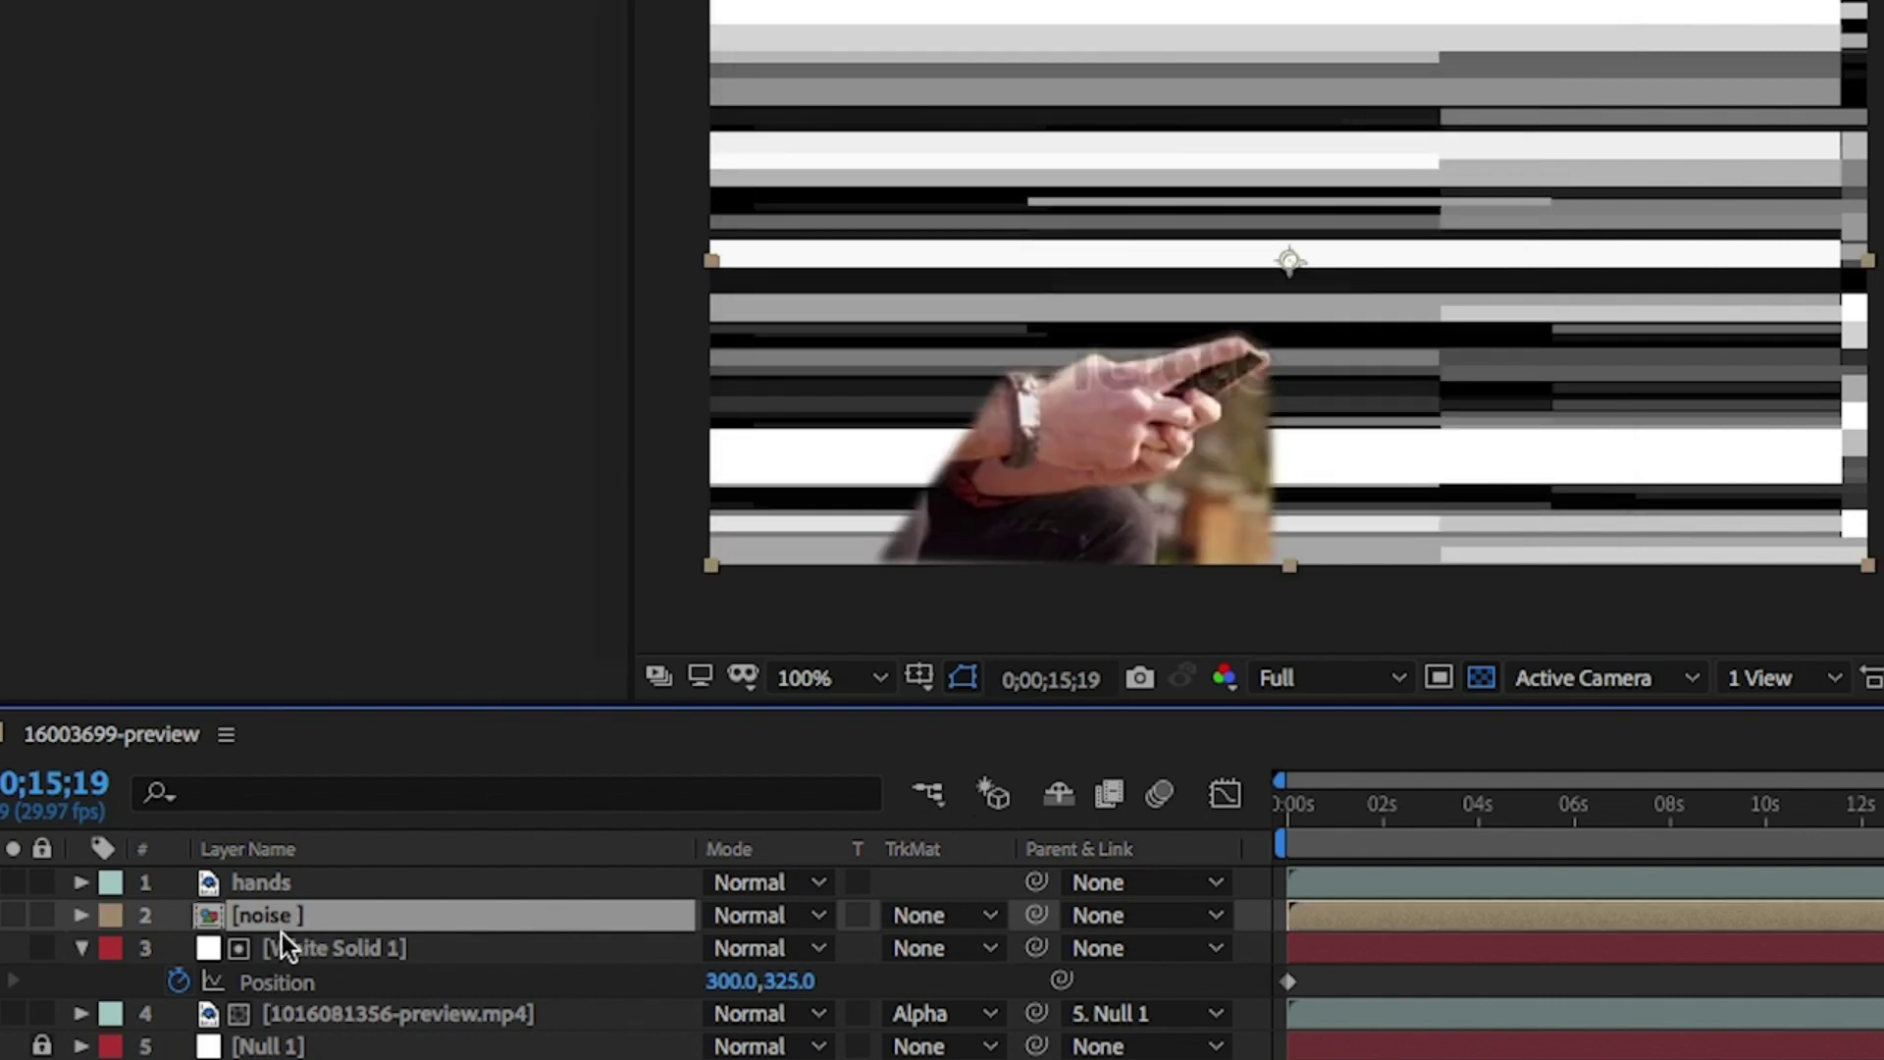
Create an adjustment layer between the hands layer and the noise composition
right_click(310, 1036)
mouse_move(393, 728)
left_click(883, 1010)
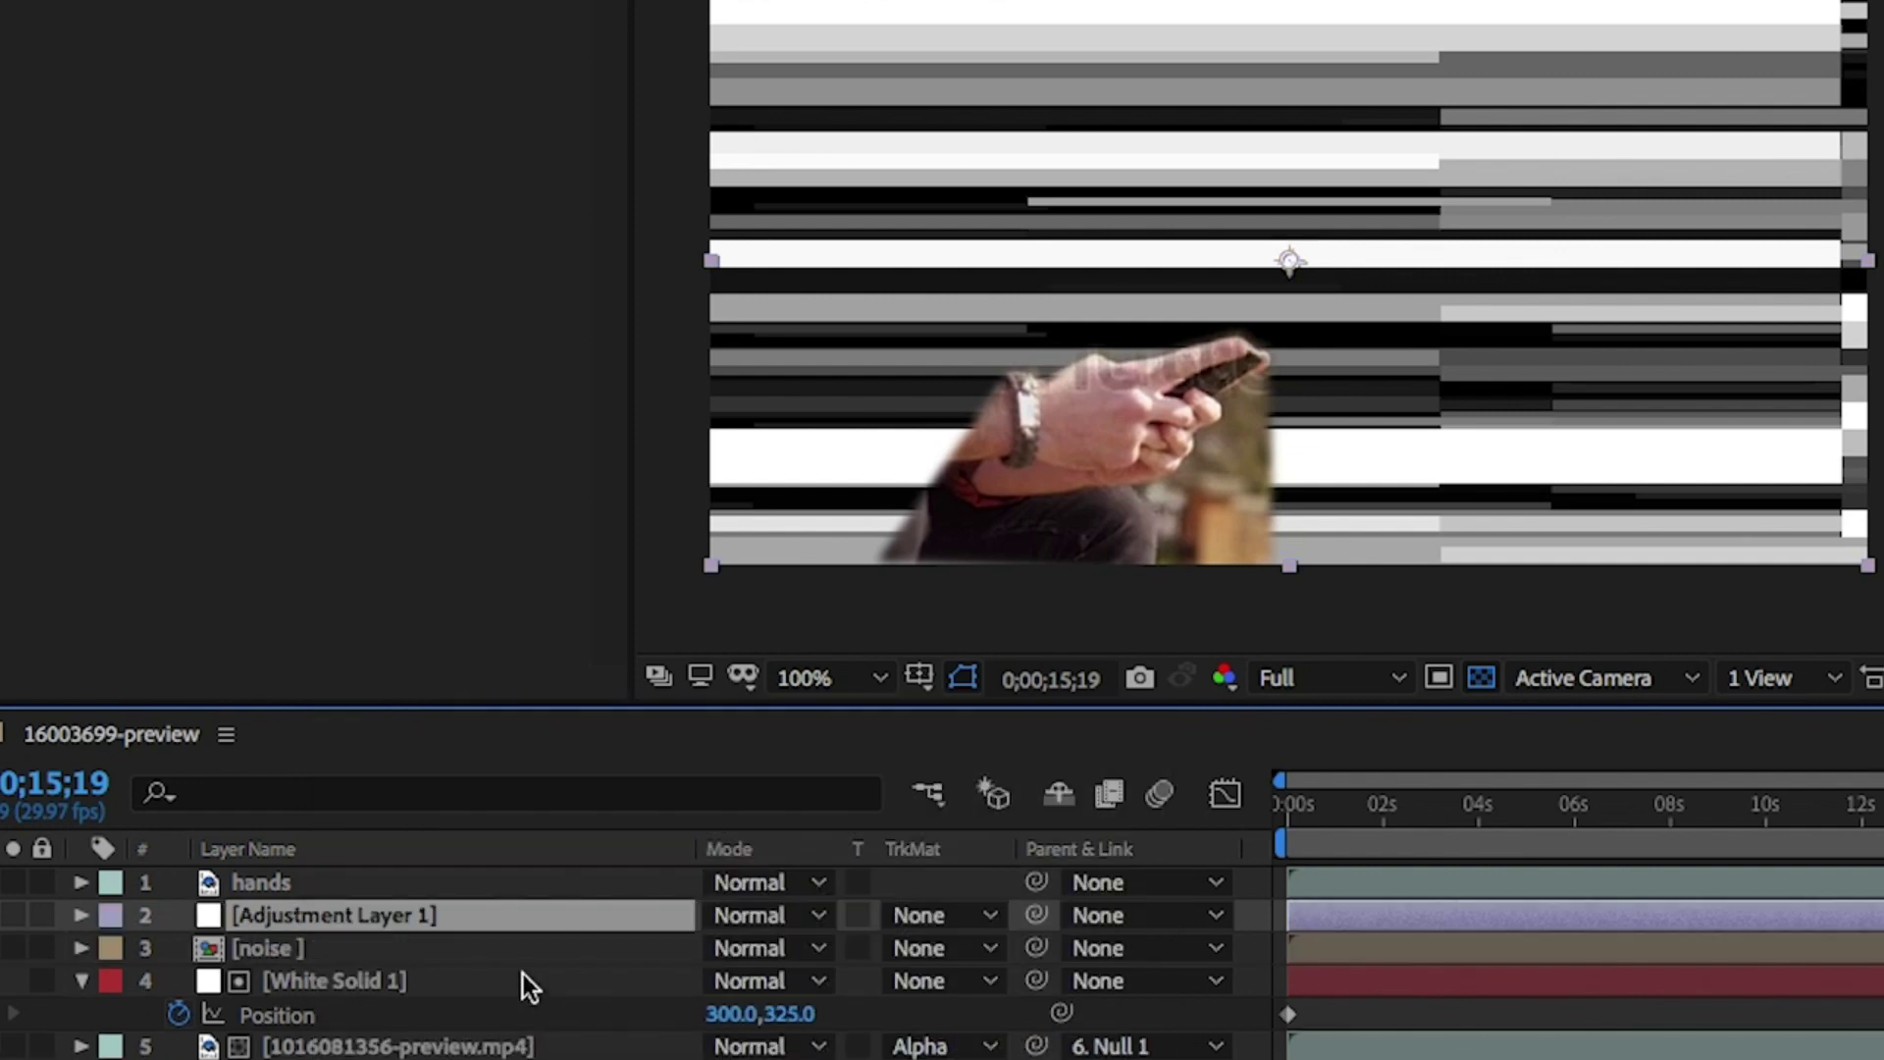
mouse_move(312, 915)
left_mouse_down()
mouse_move(306, 881)
mouse_move(300, 908)
left_mouse_up()
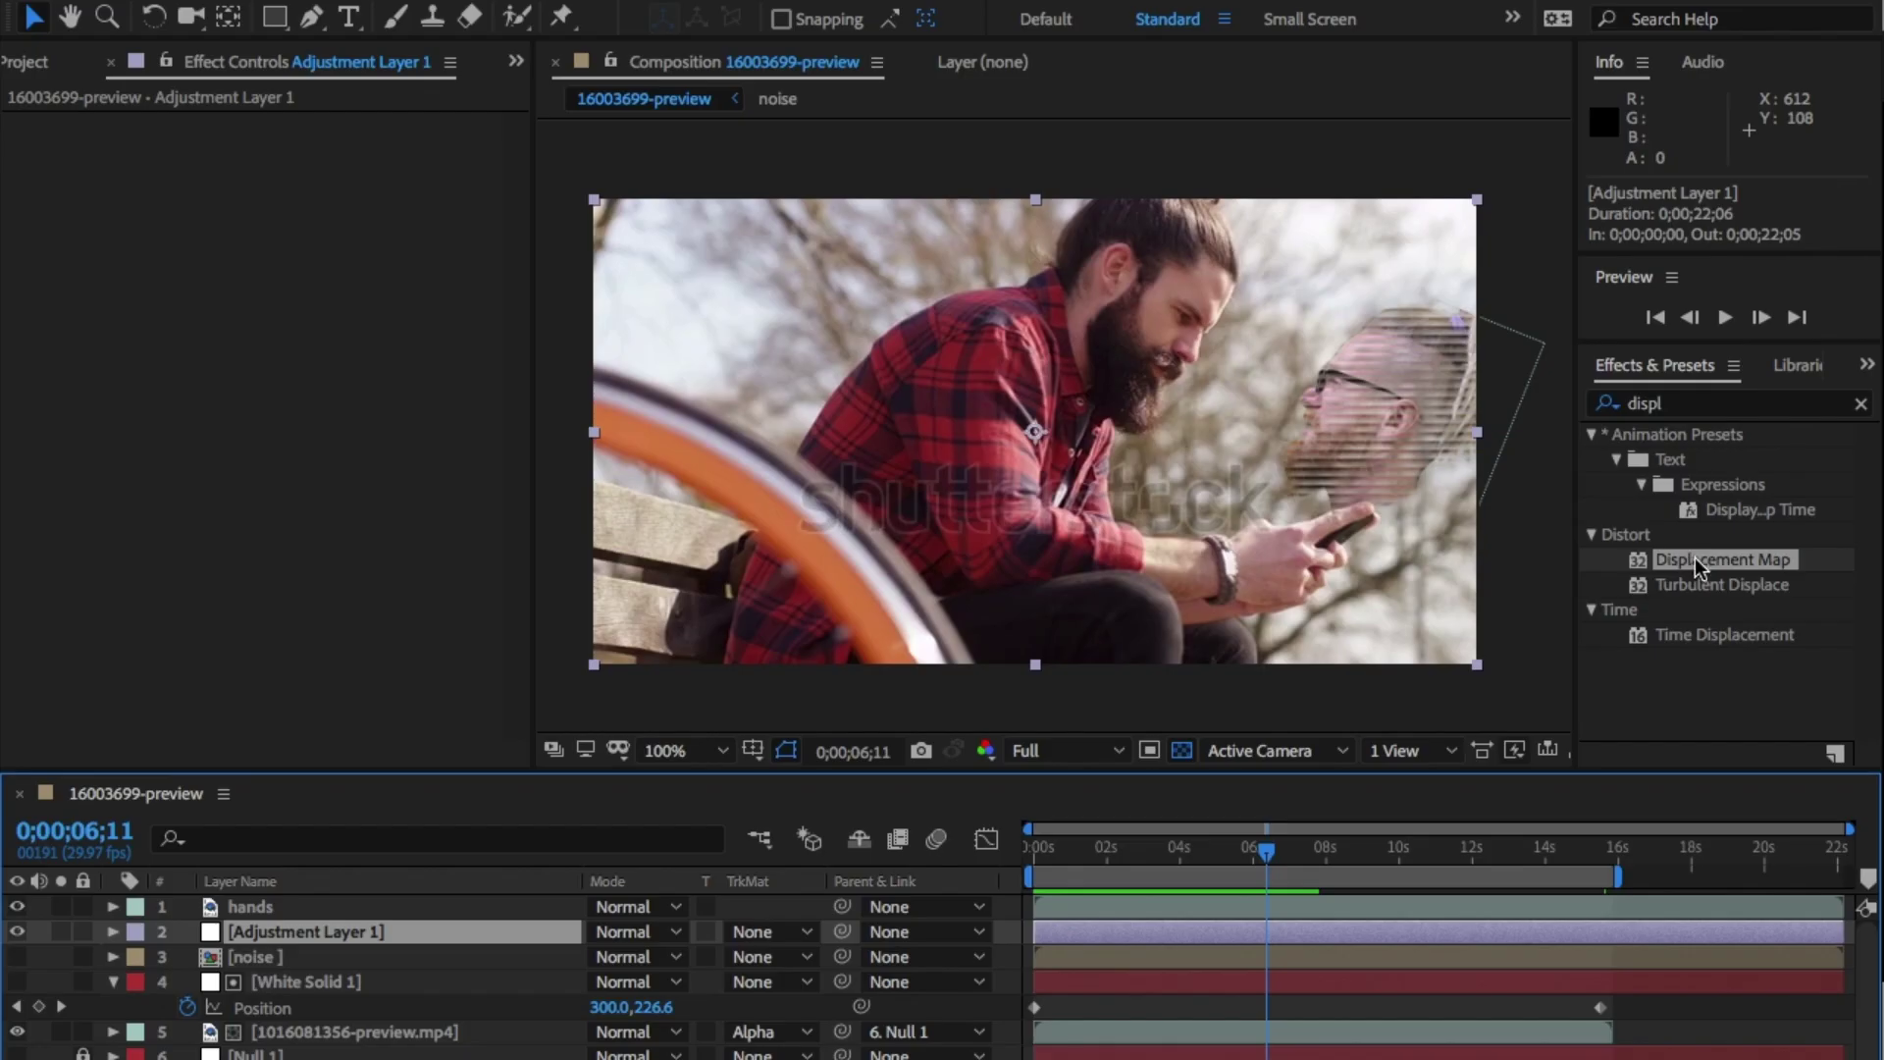
Apply Displacement Map to Adjustment Layer 1 and choose the noise layer as its displacement map layer
left_click_drag(1725, 551, 337, 959)
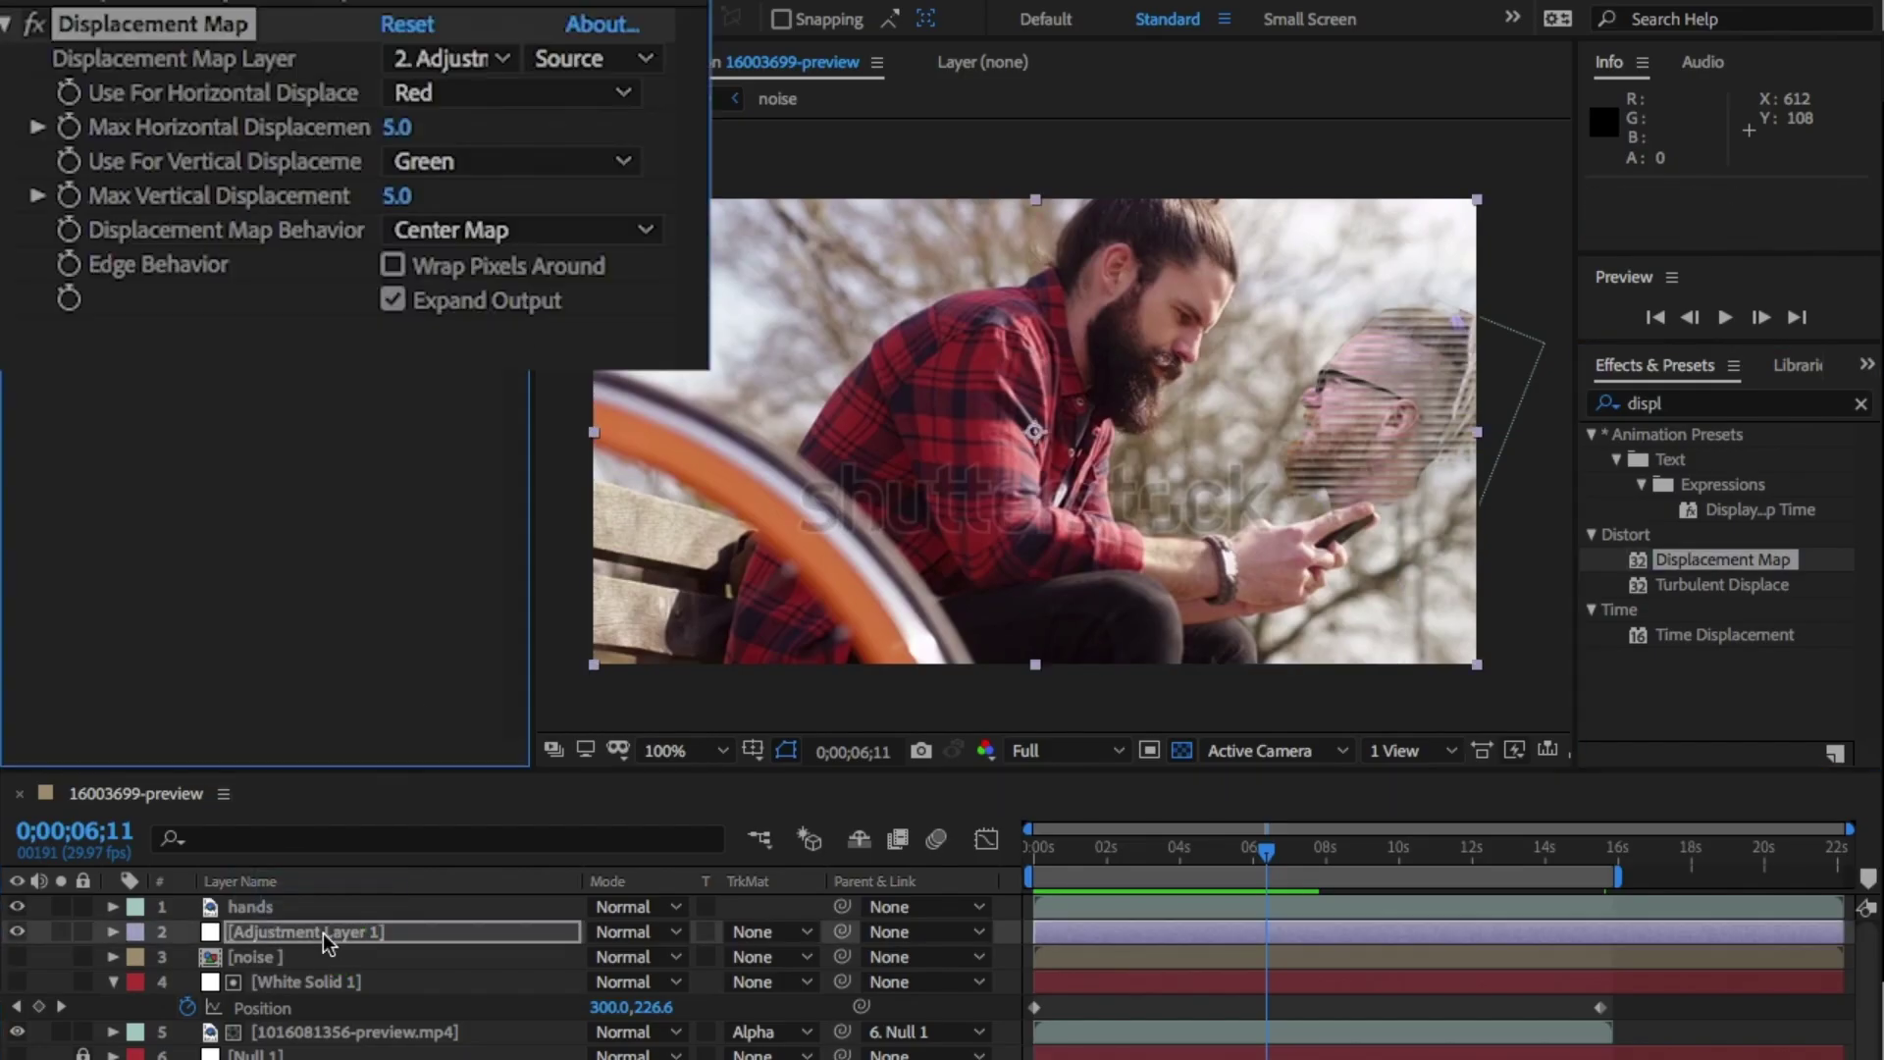
left_click(439, 199)
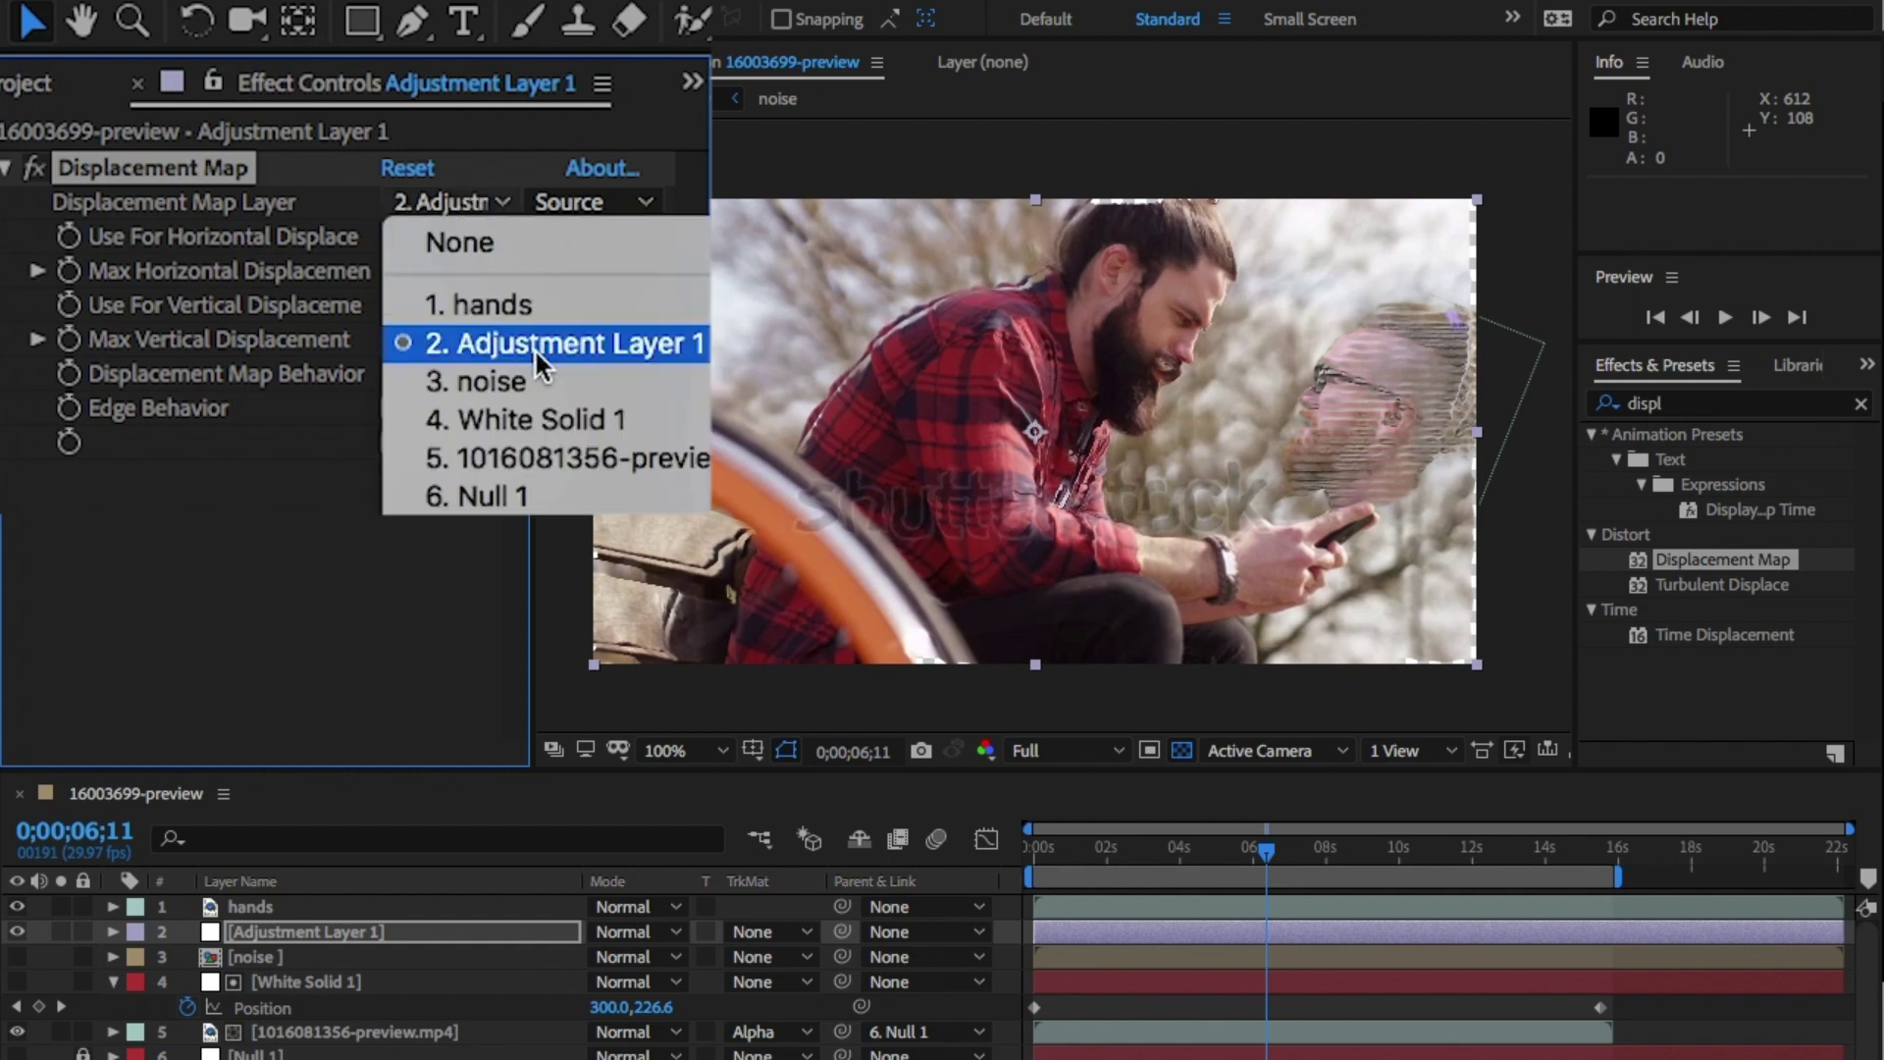
left_click(486, 382)
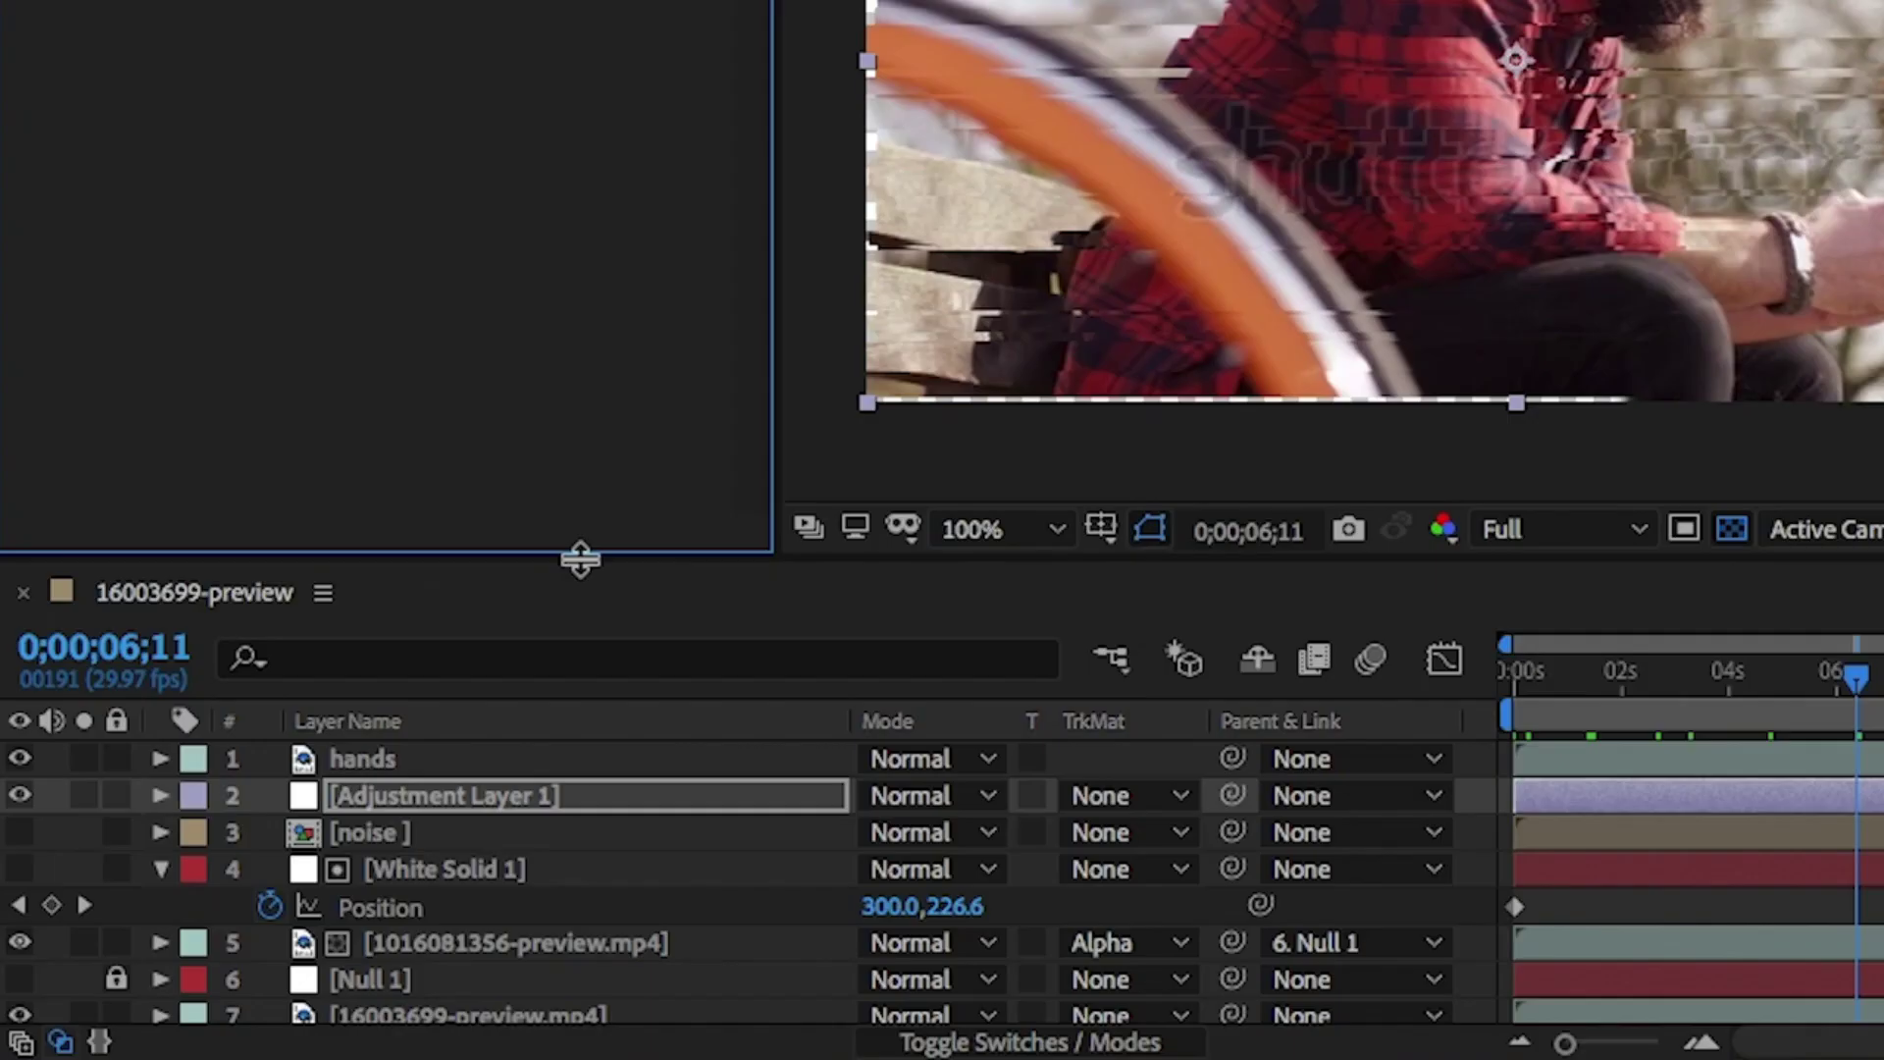
Create a second adjustment layer and rename Adjustment Layer 1 as map
left_click_drag(580, 559, 585, 299)
right_click(569, 896)
mouse_move(875, 589)
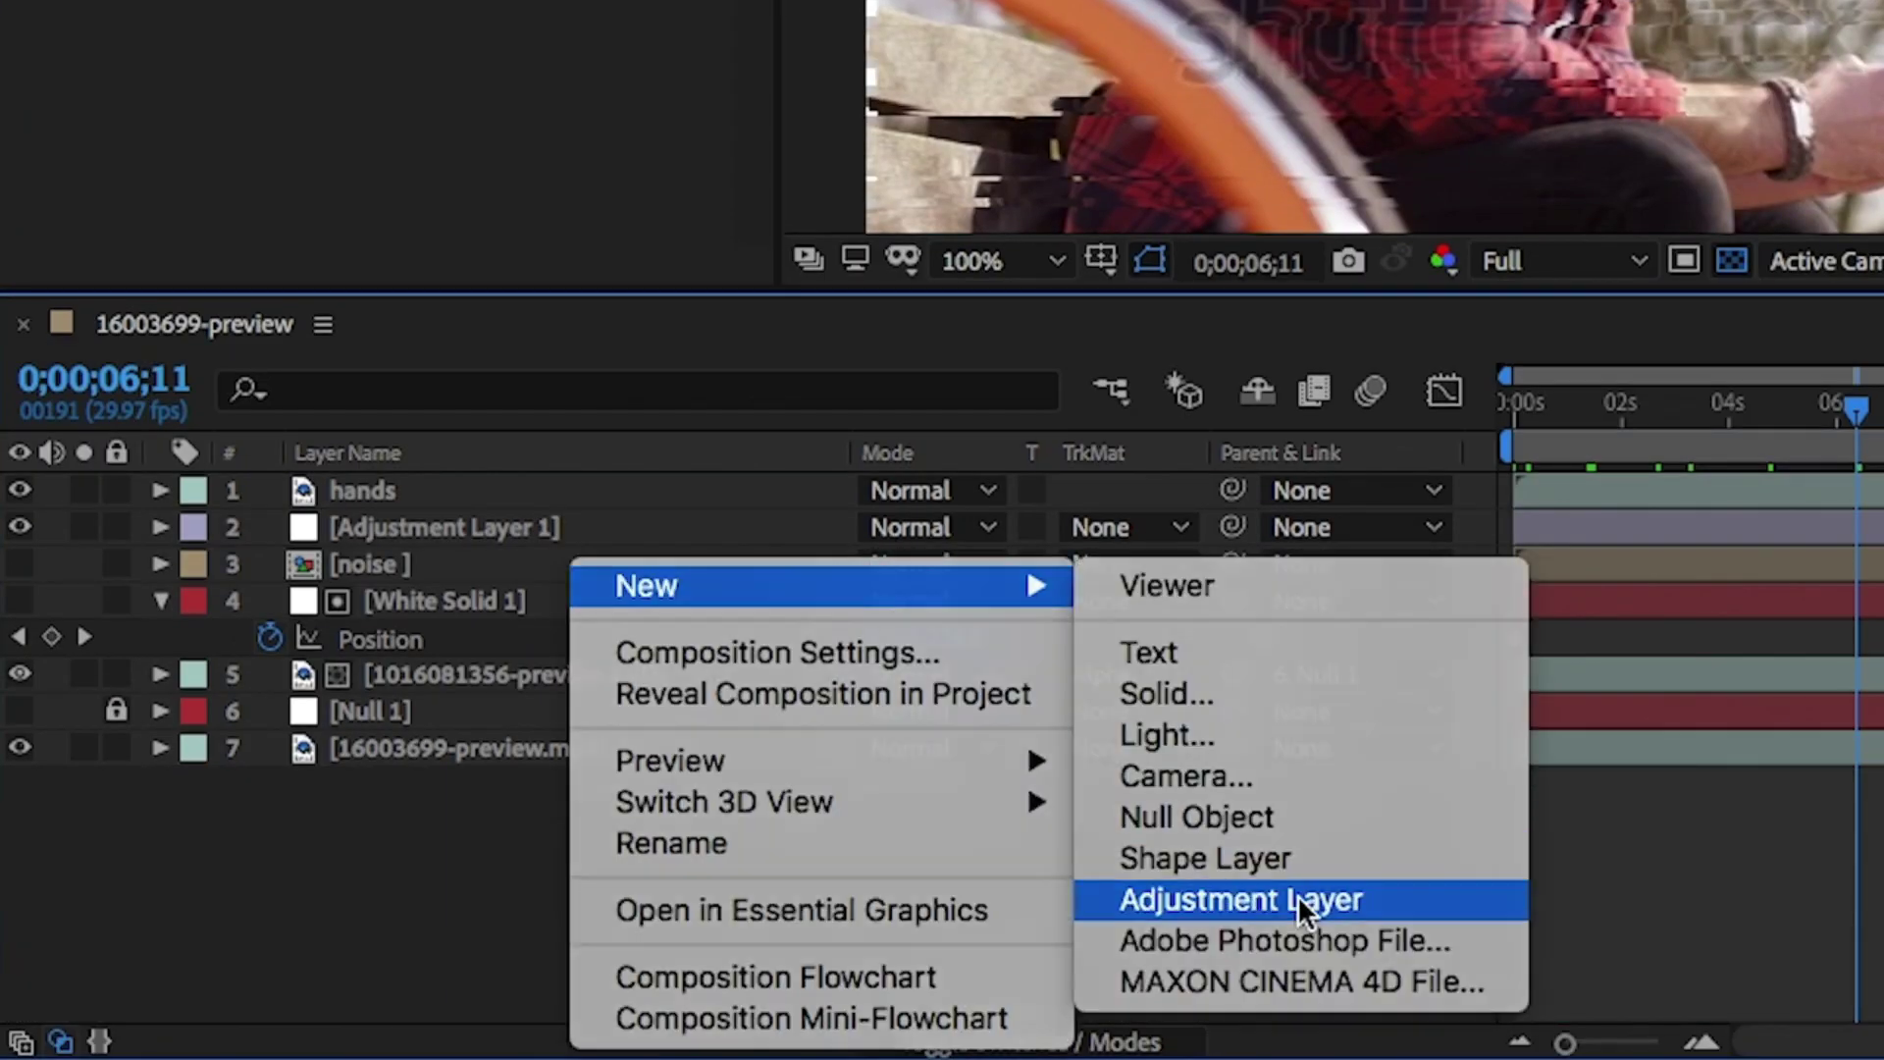
left_click(1305, 901)
left_click(450, 569)
key("Return")
type("map")
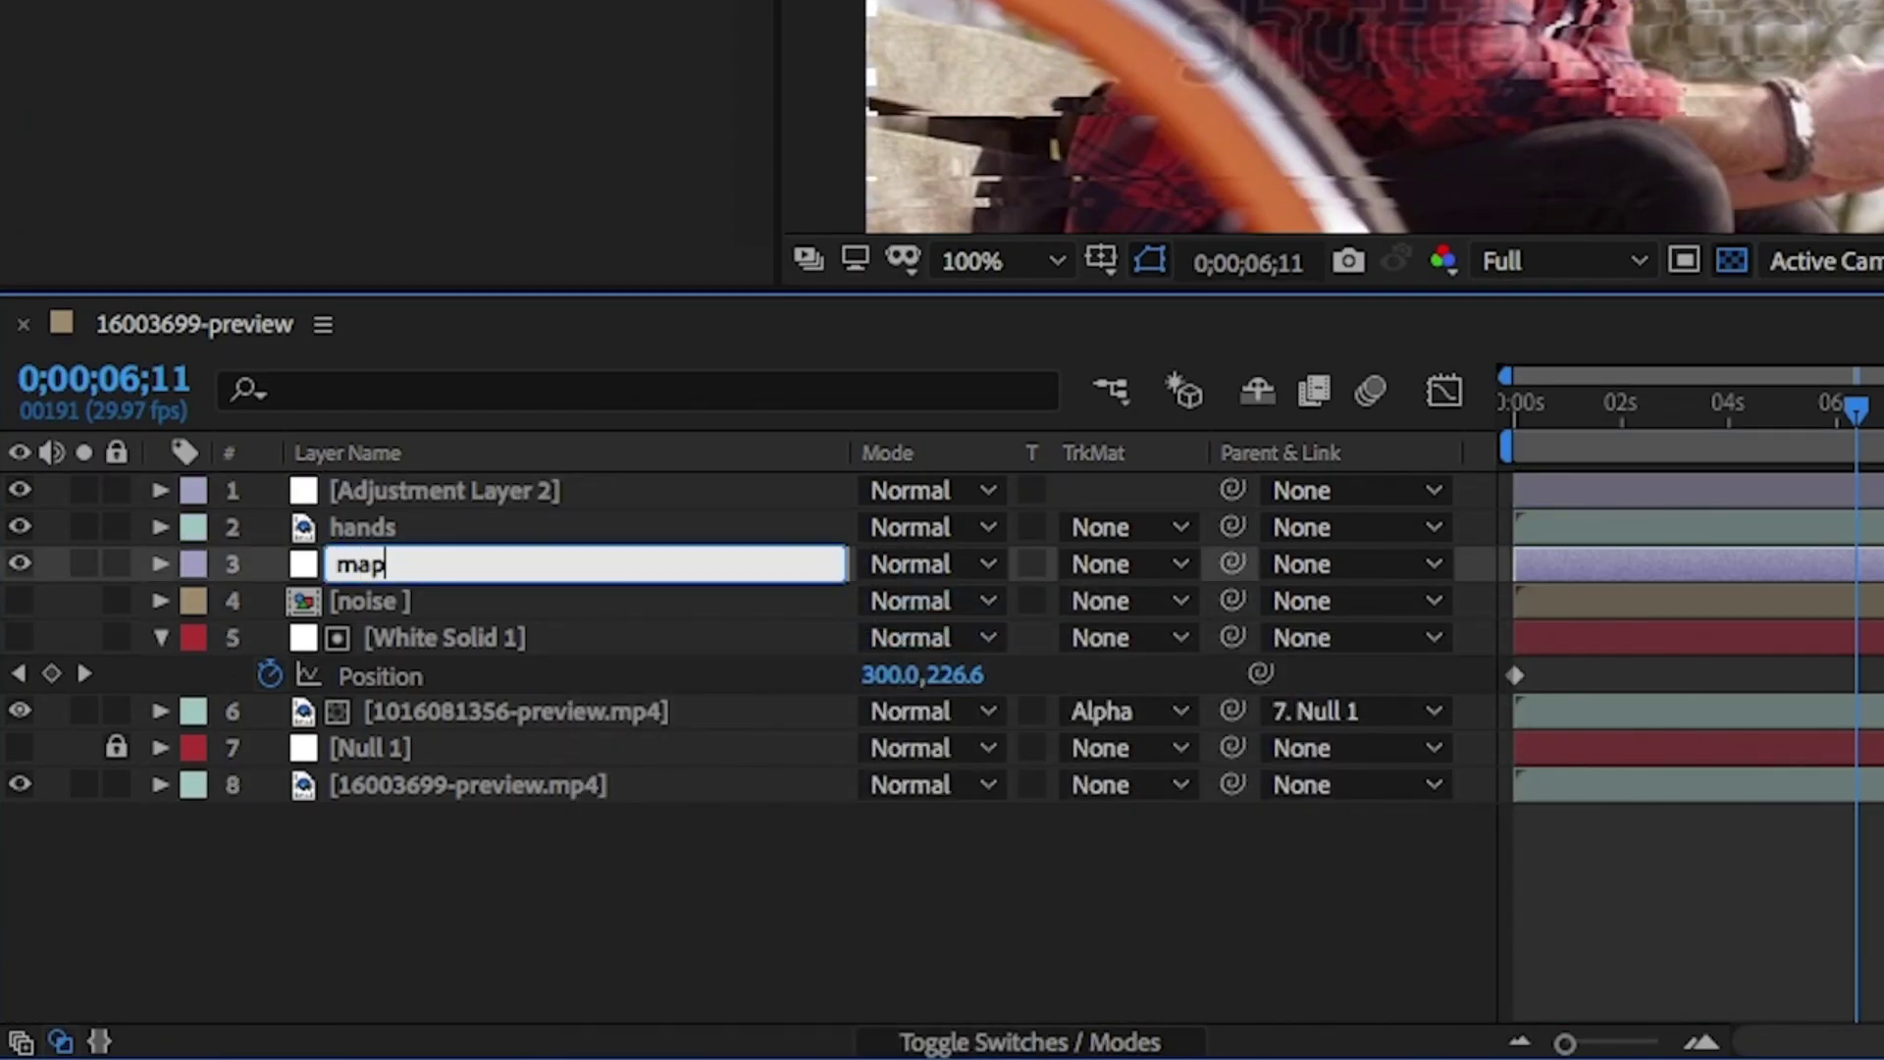
Rename Adjustment Layer 2 as colour and move it directly below the hands layer
left_click(471, 491)
key("Return")
type("colour")
key("Return")
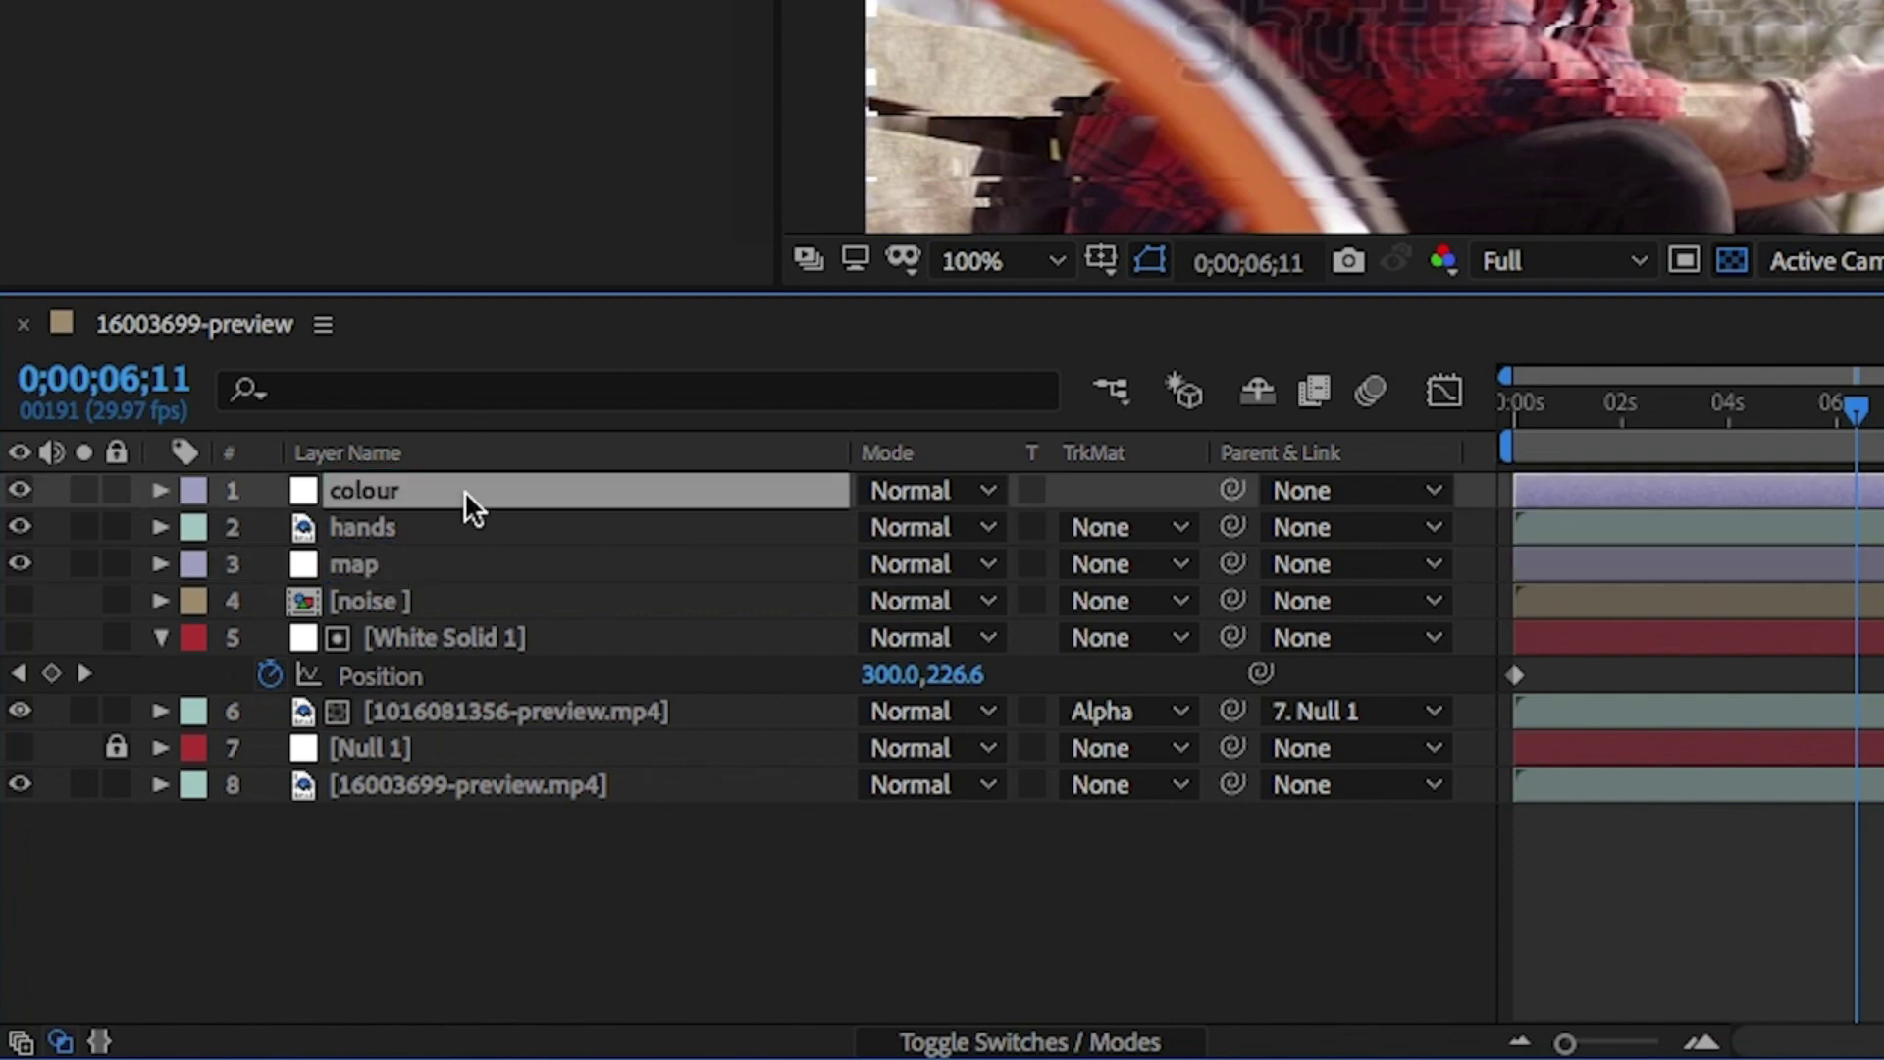
left_click_drag(465, 493, 477, 545)
Apply Tint to the colour adjustment layer and map white to the blue 0D00FF
left_click(1748, 403)
type("tint")
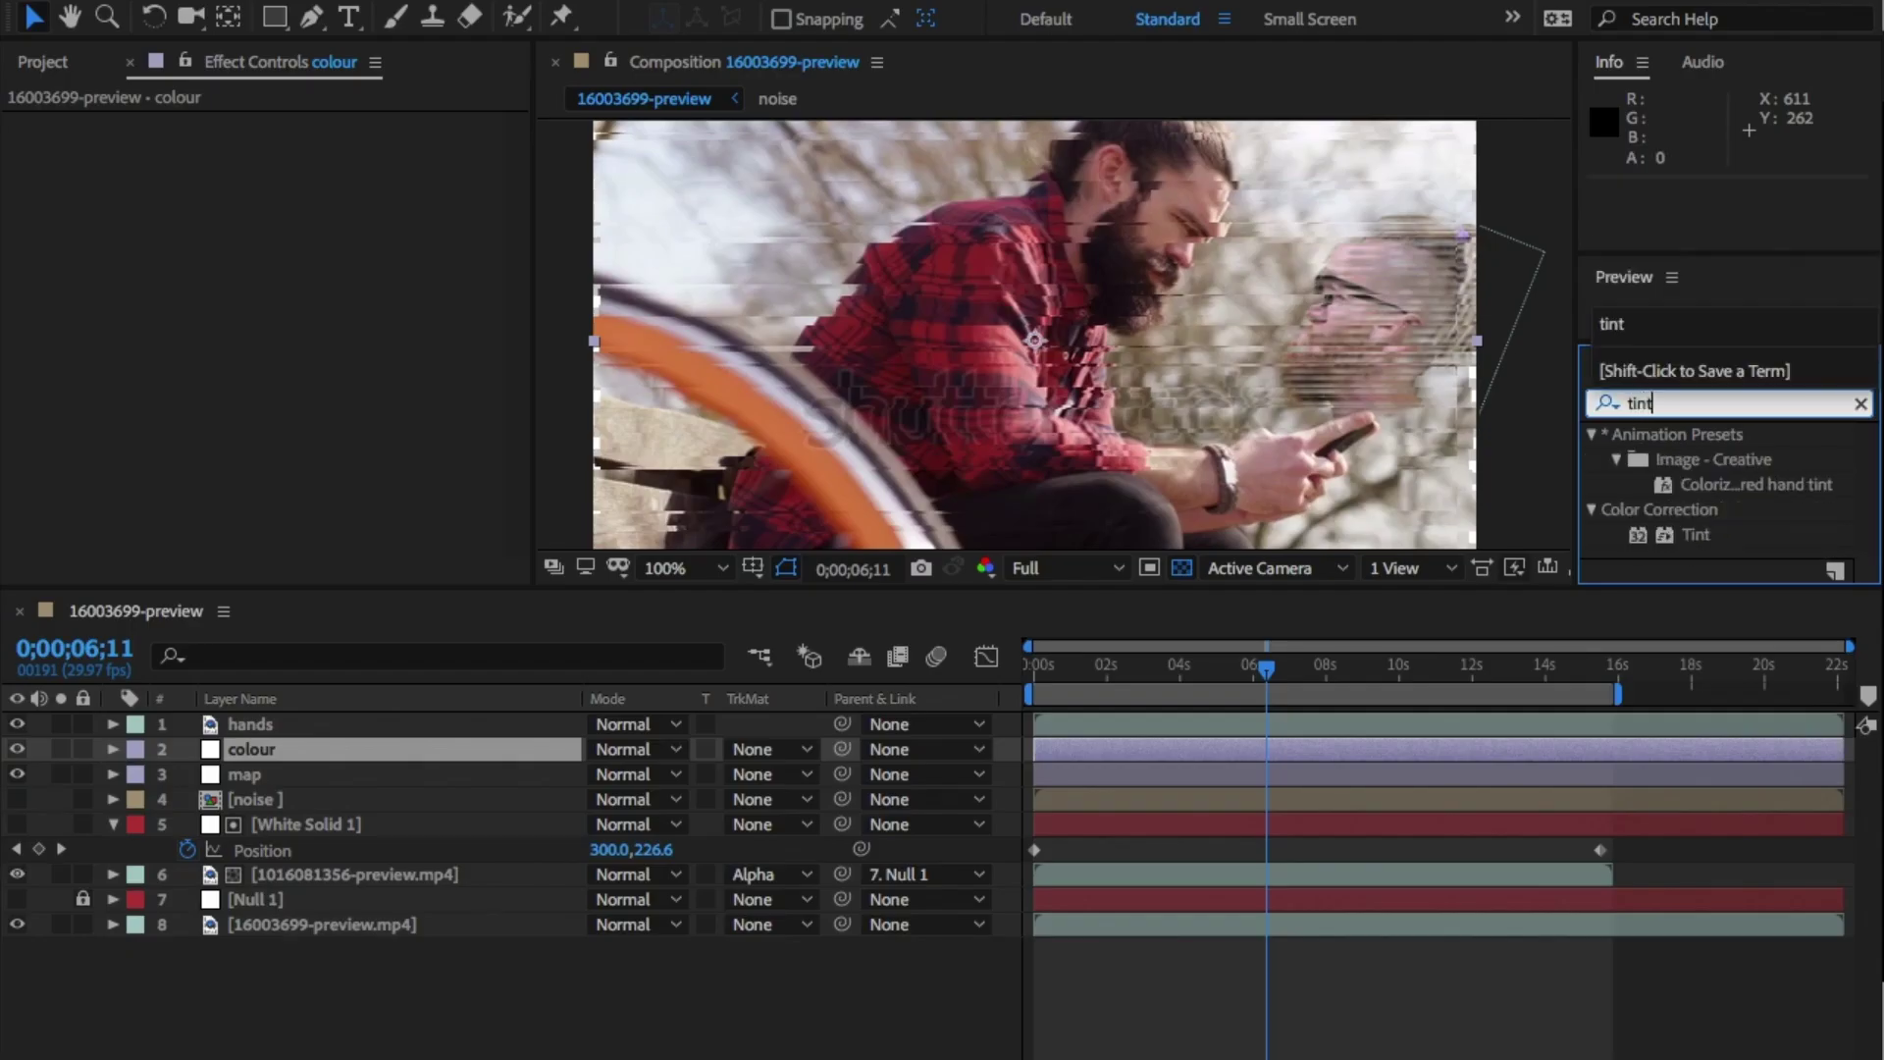
left_click_drag(1713, 530, 1413, 749)
left_click(304, 175)
left_click(466, 439)
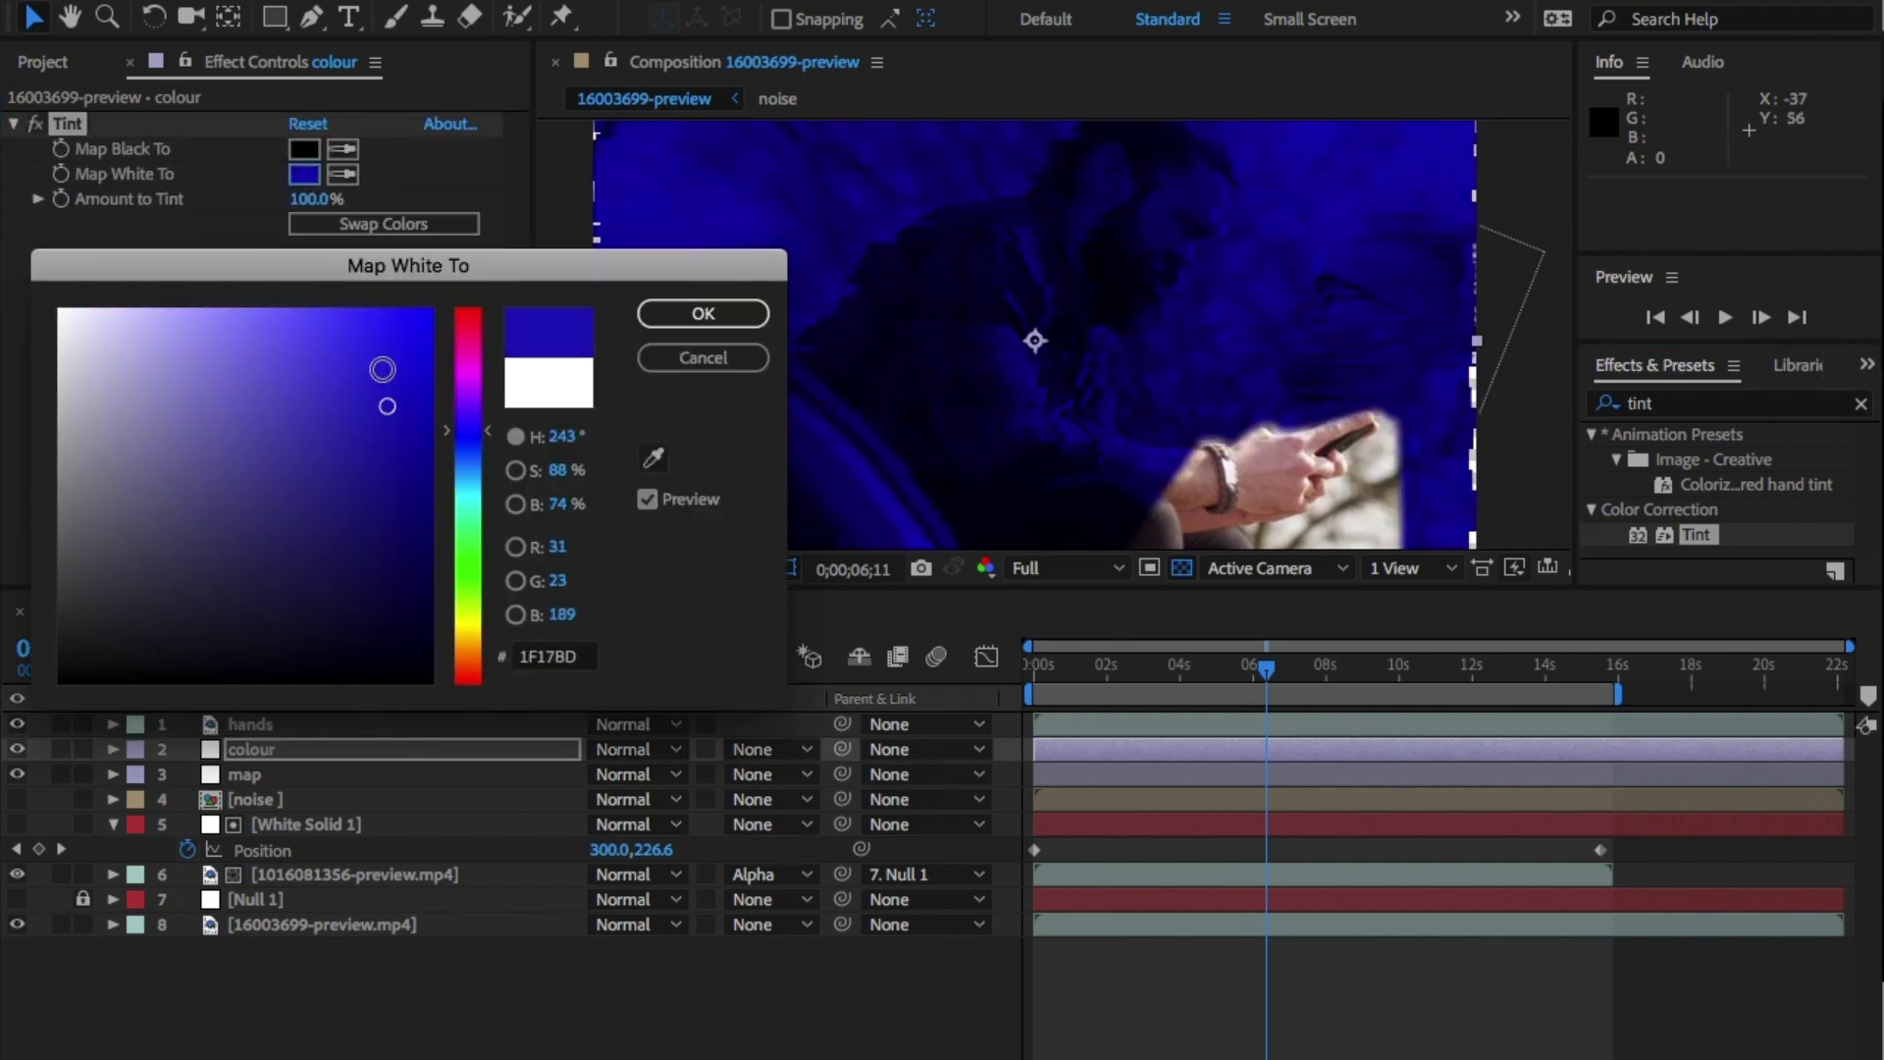
mouse_move(383, 371)
left_mouse_down()
mouse_move(379, 303)
mouse_move(261, 337)
mouse_move(441, 304)
left_mouse_up()
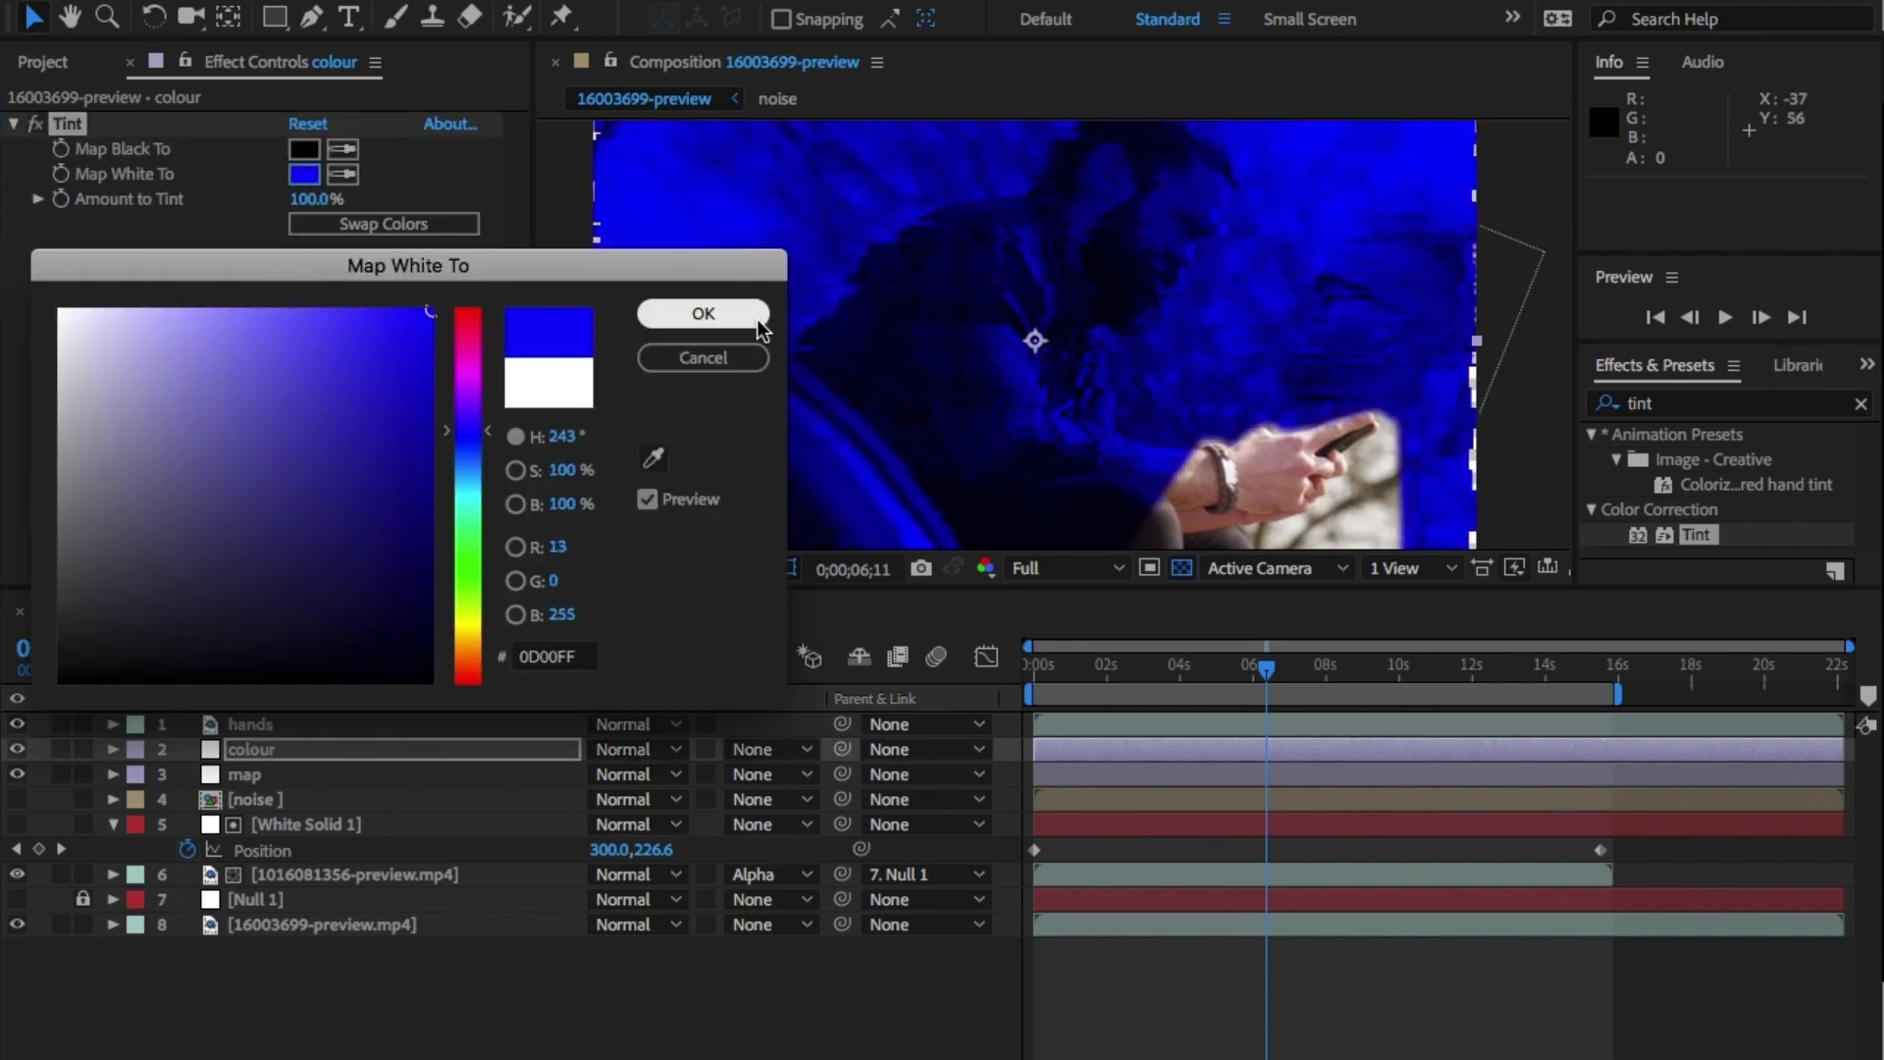
left_click(703, 313)
Apply Glow to the colour layer with an 80% threshold, a radius of 10 and an intensity of 2.1
left_click(1860, 403)
left_click(1786, 410)
type("glow")
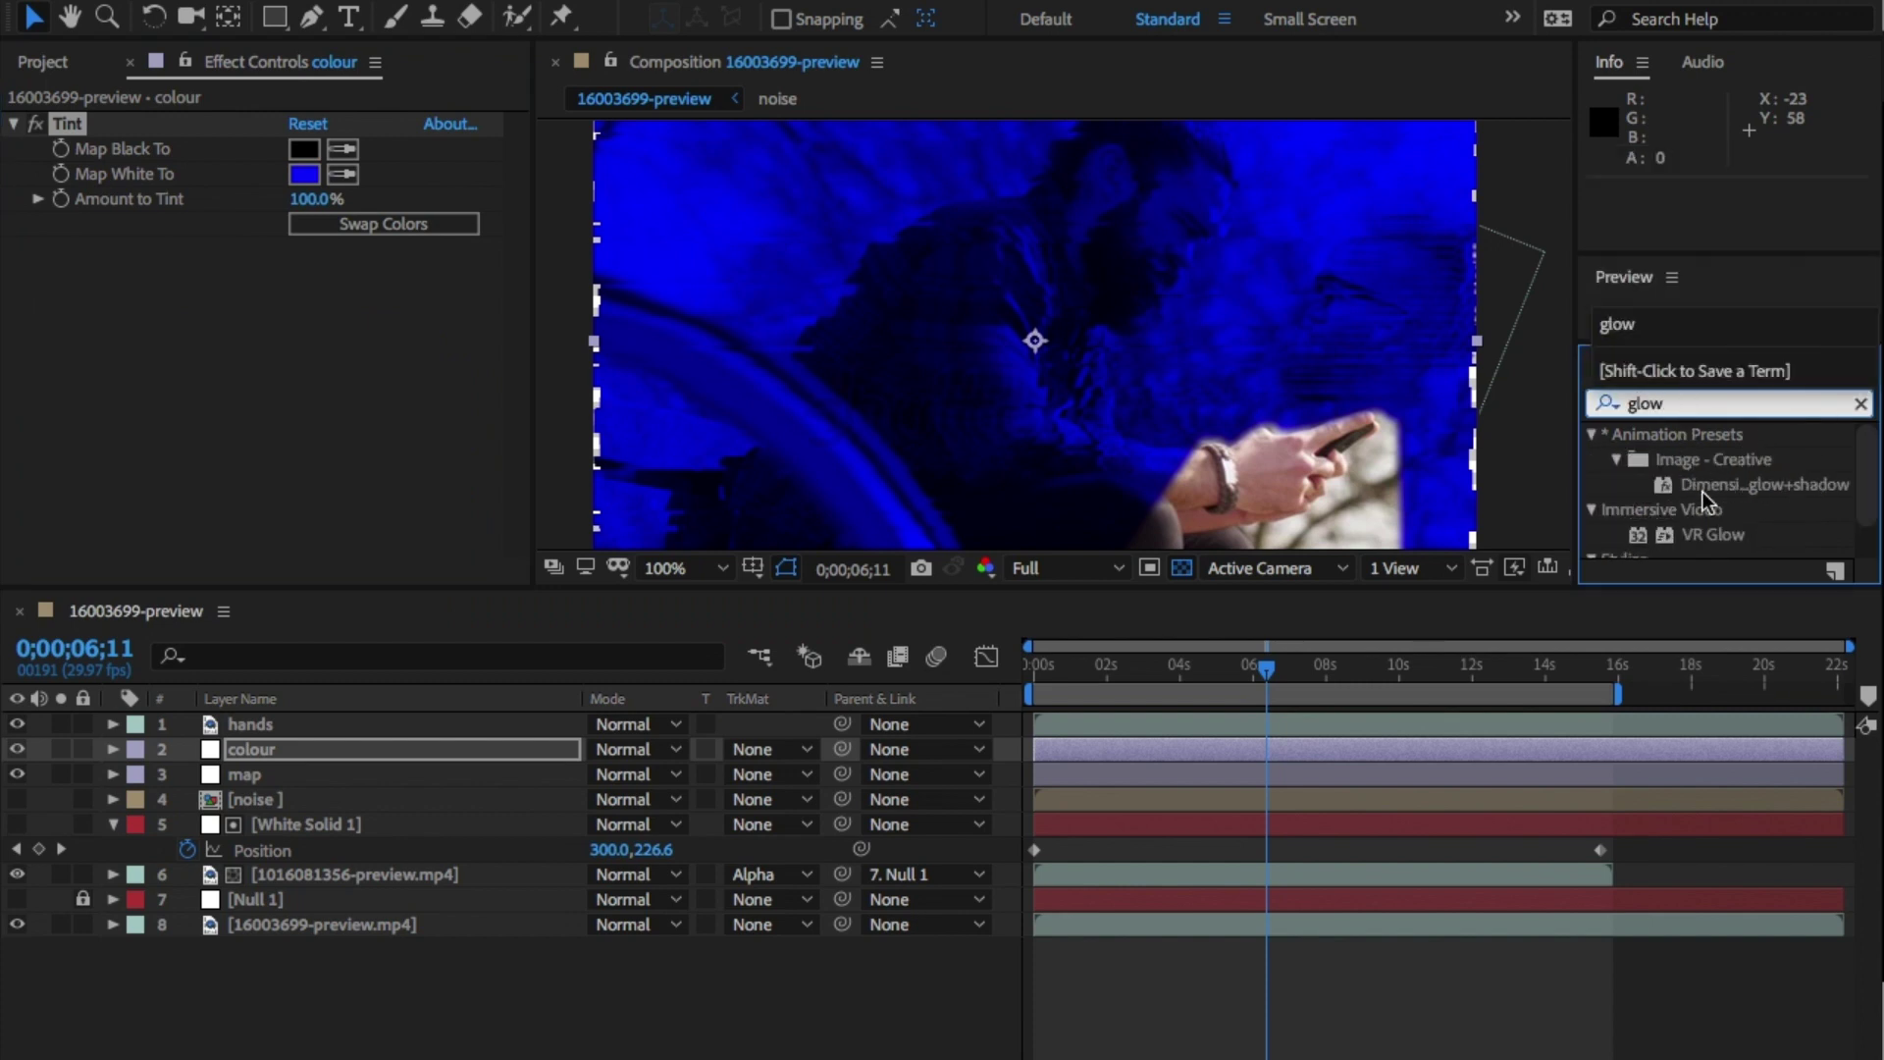
scroll(1708, 500, "down", 2)
left_click_drag(1703, 555, 369, 206)
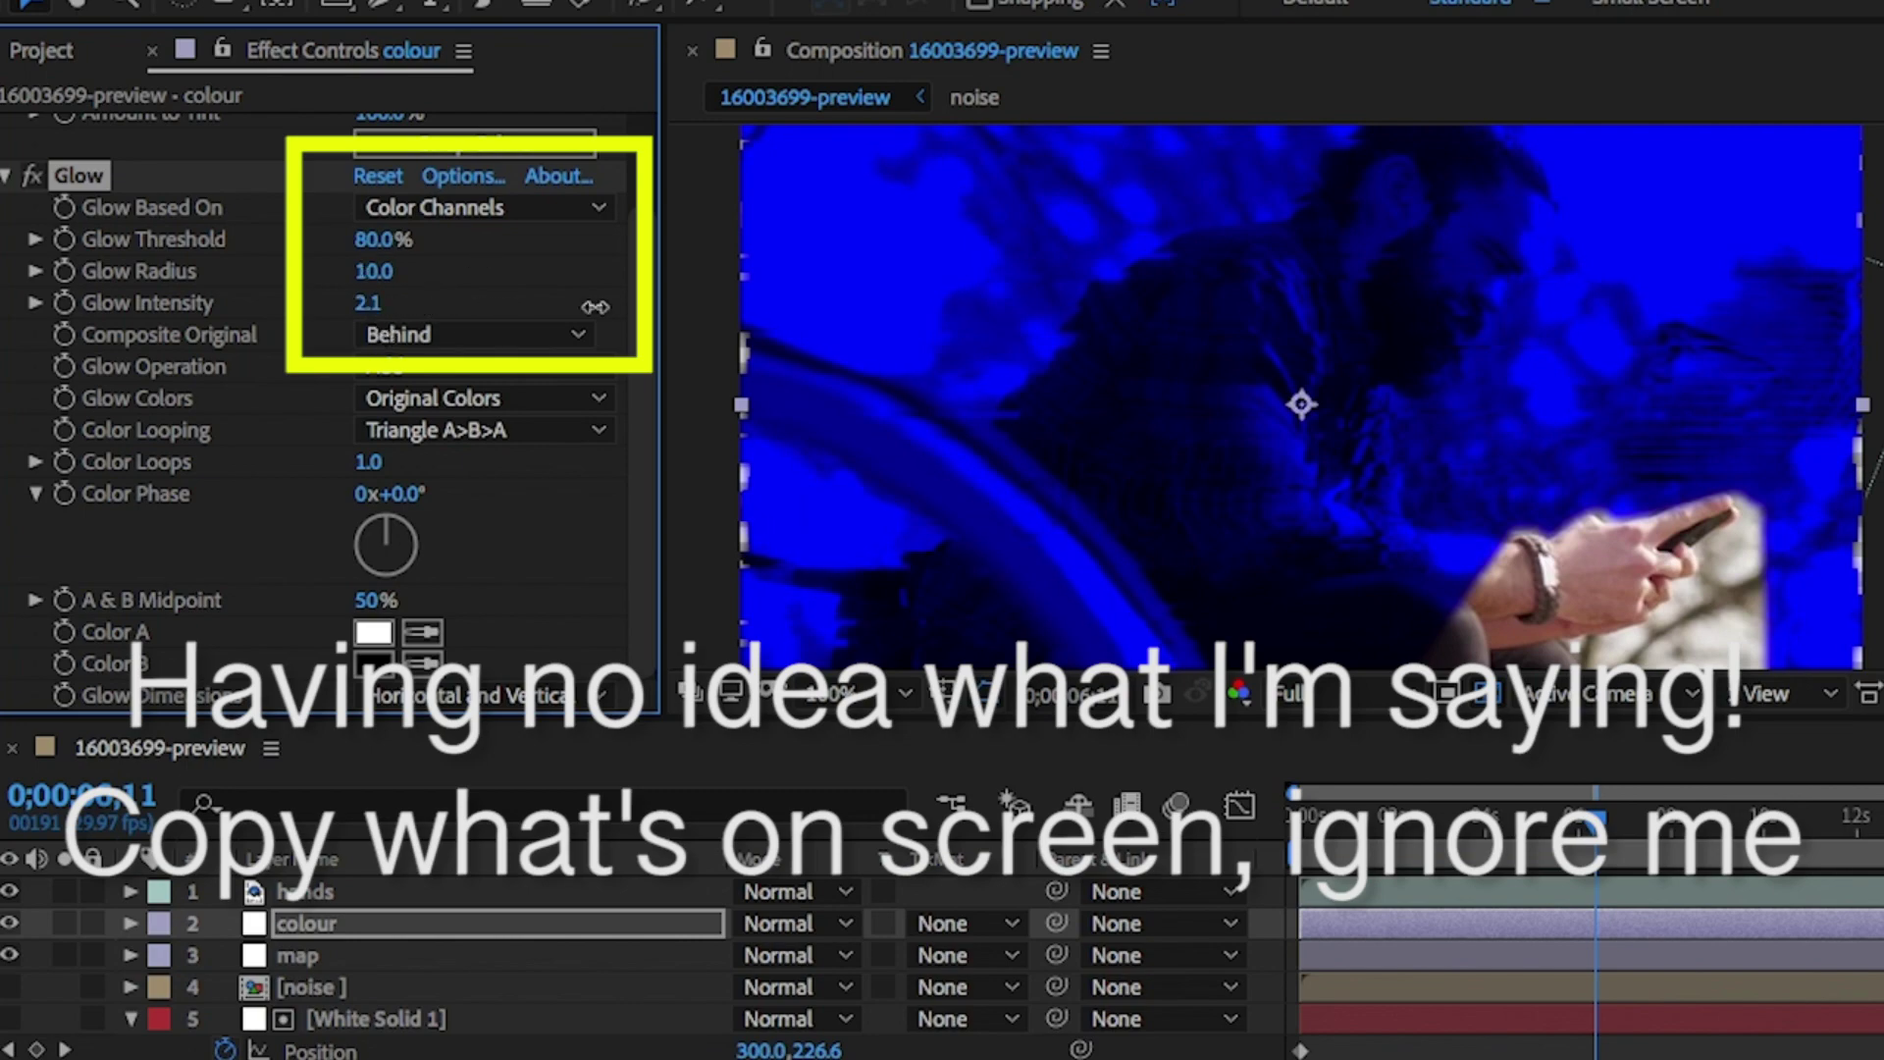
Duplicate the Glow effect, setting the copy's glow colors to A & B Colors and its color looping to Sawtooth B>A
key("grave")
key("ctrl+d")
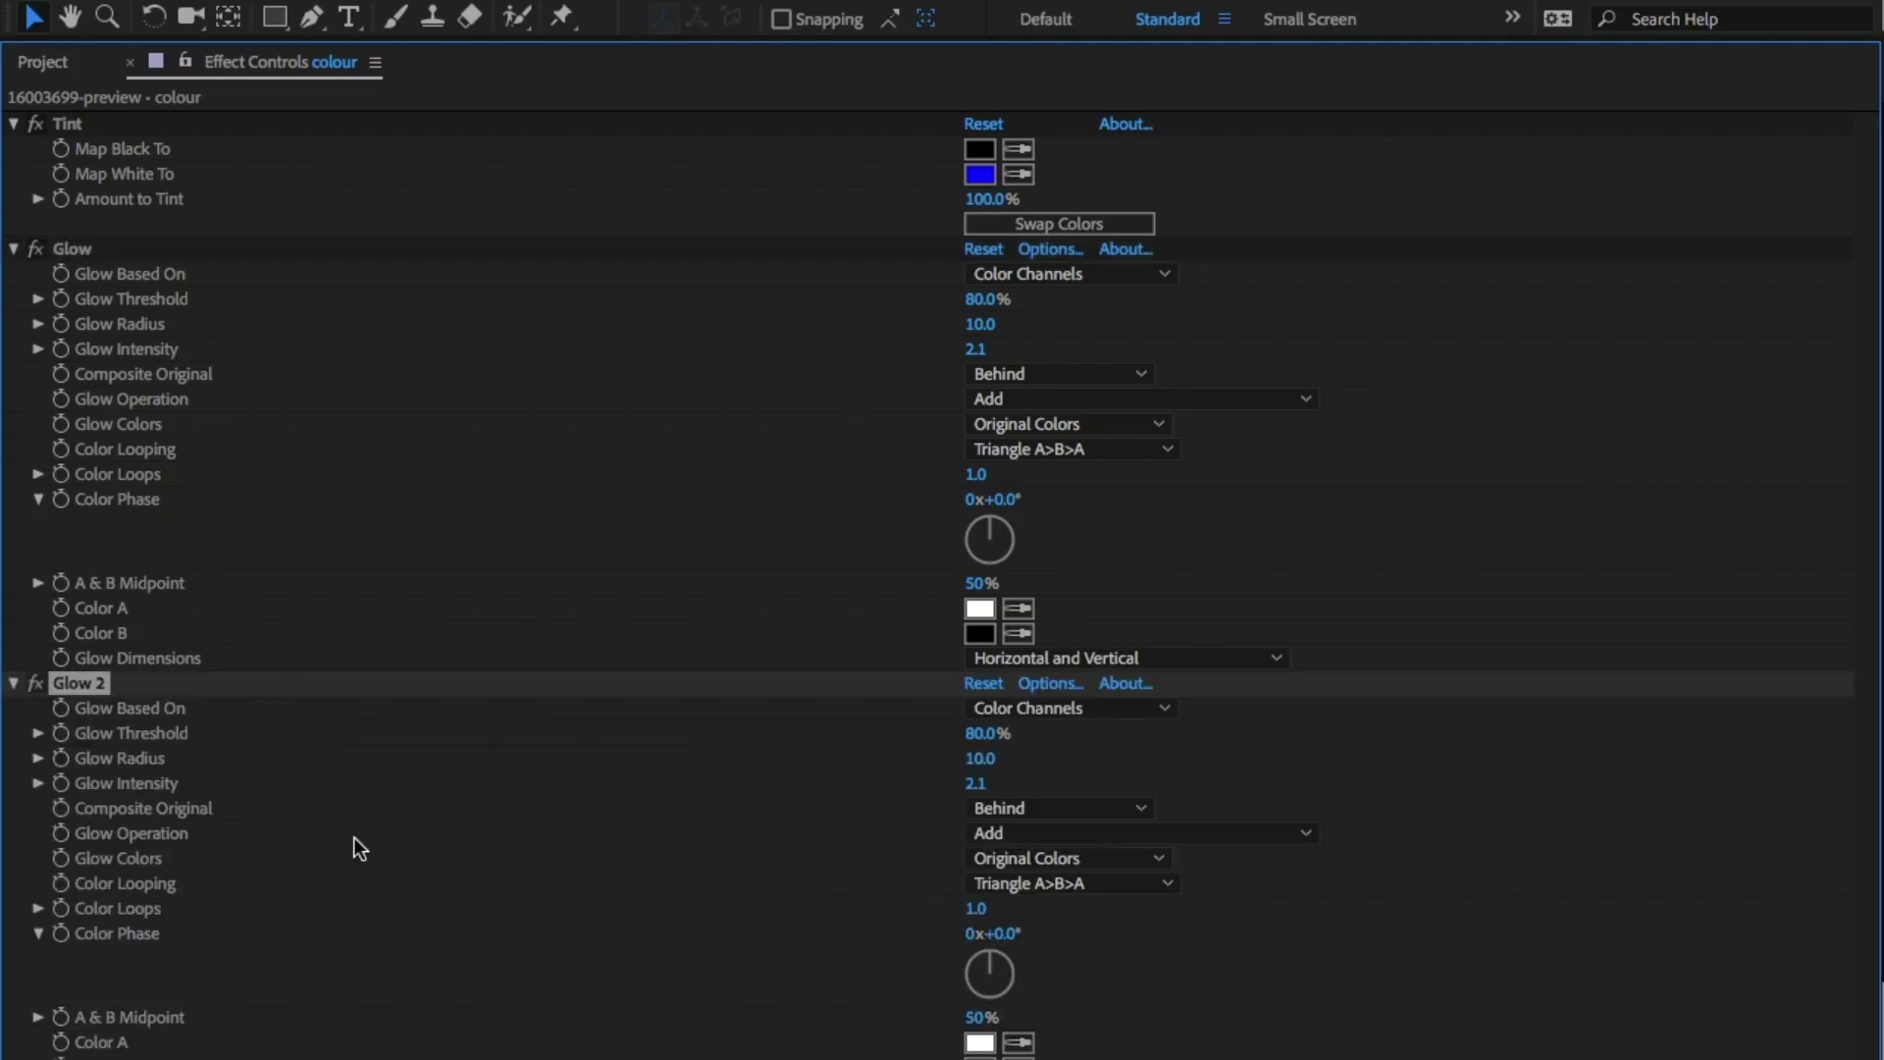
left_click(1138, 856)
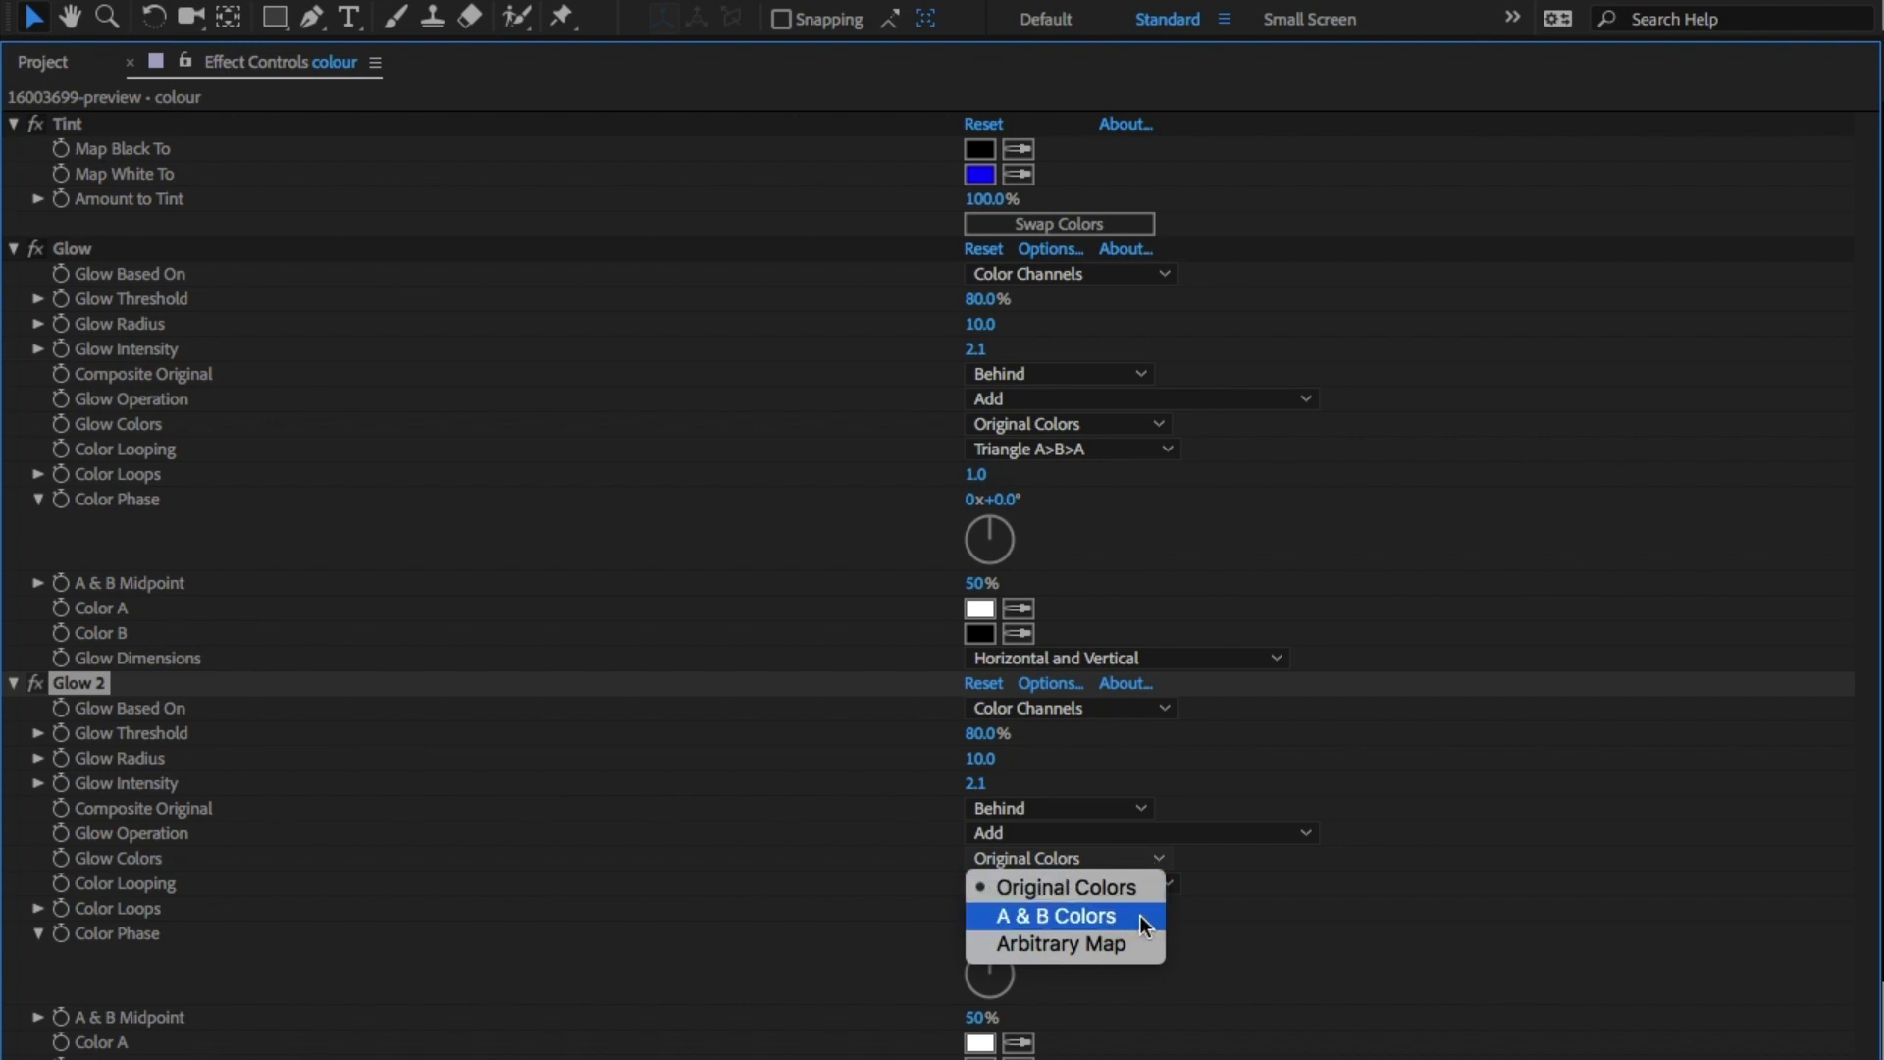
left_click(1140, 916)
left_click(1162, 882)
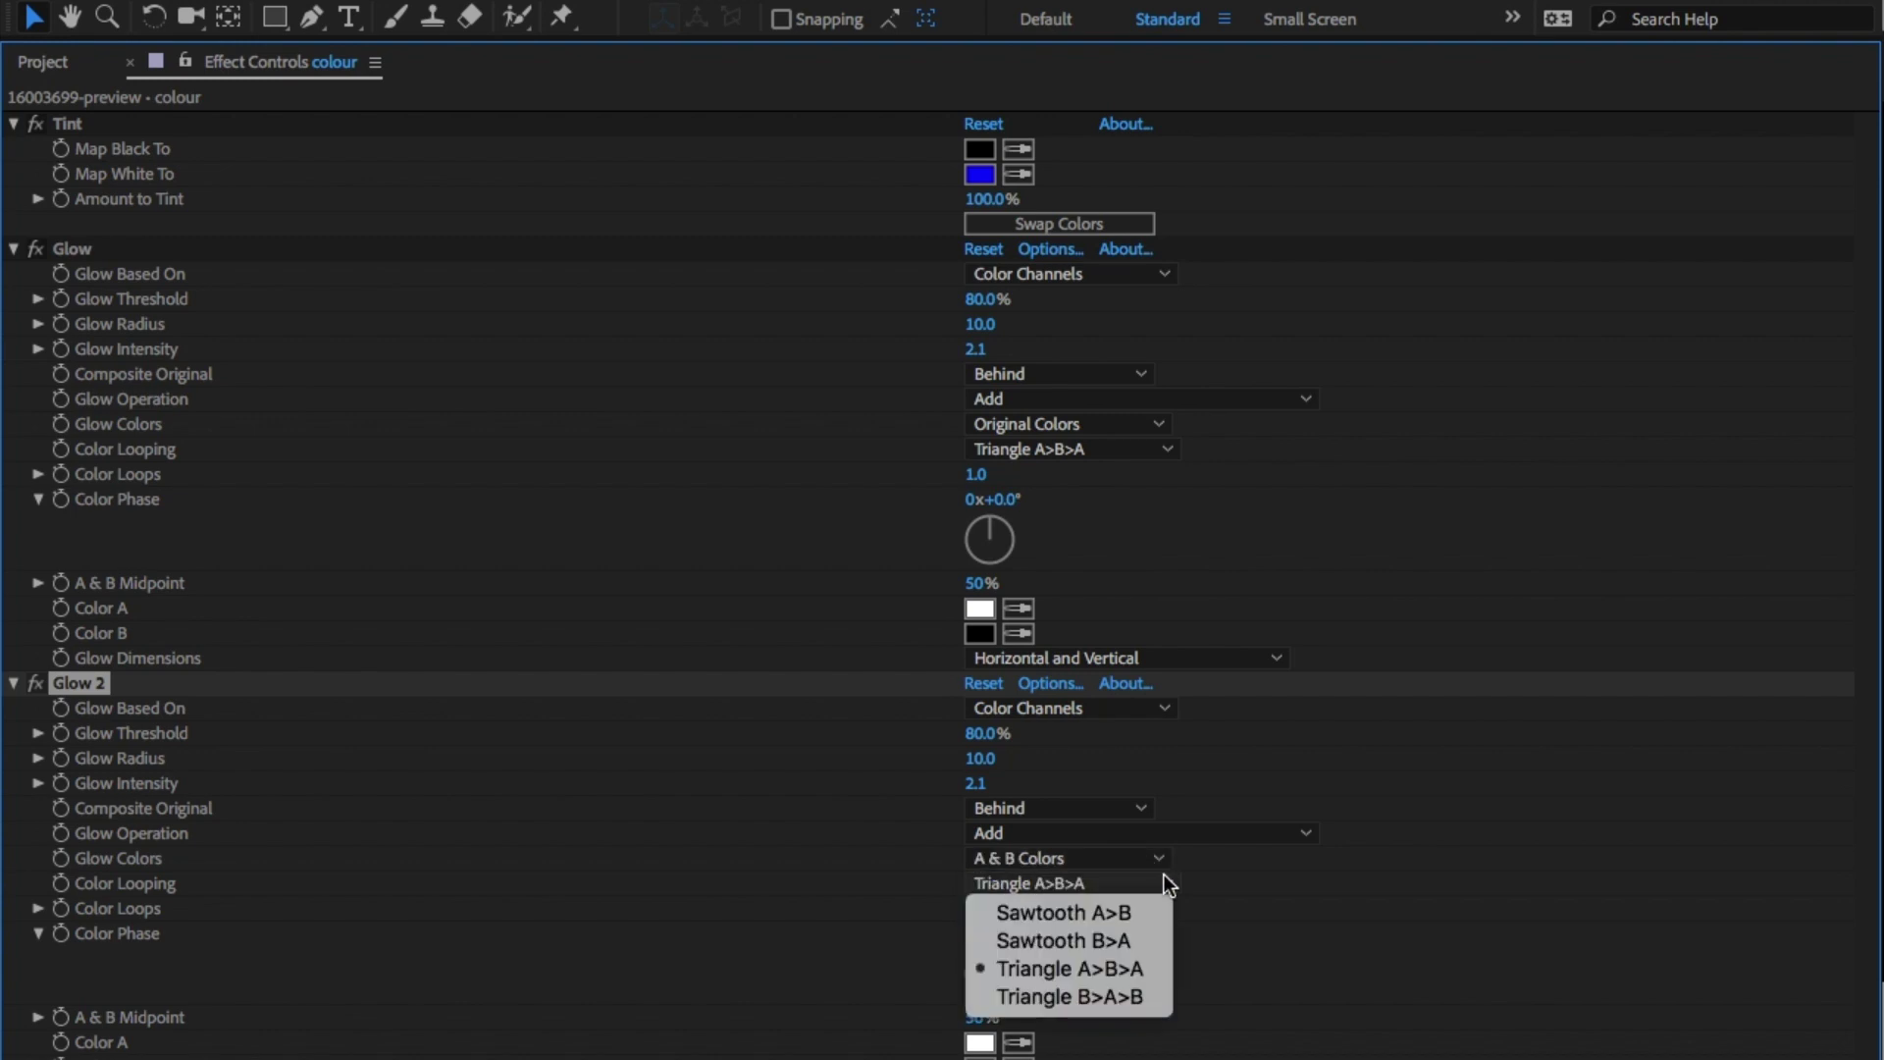
left_click(1145, 941)
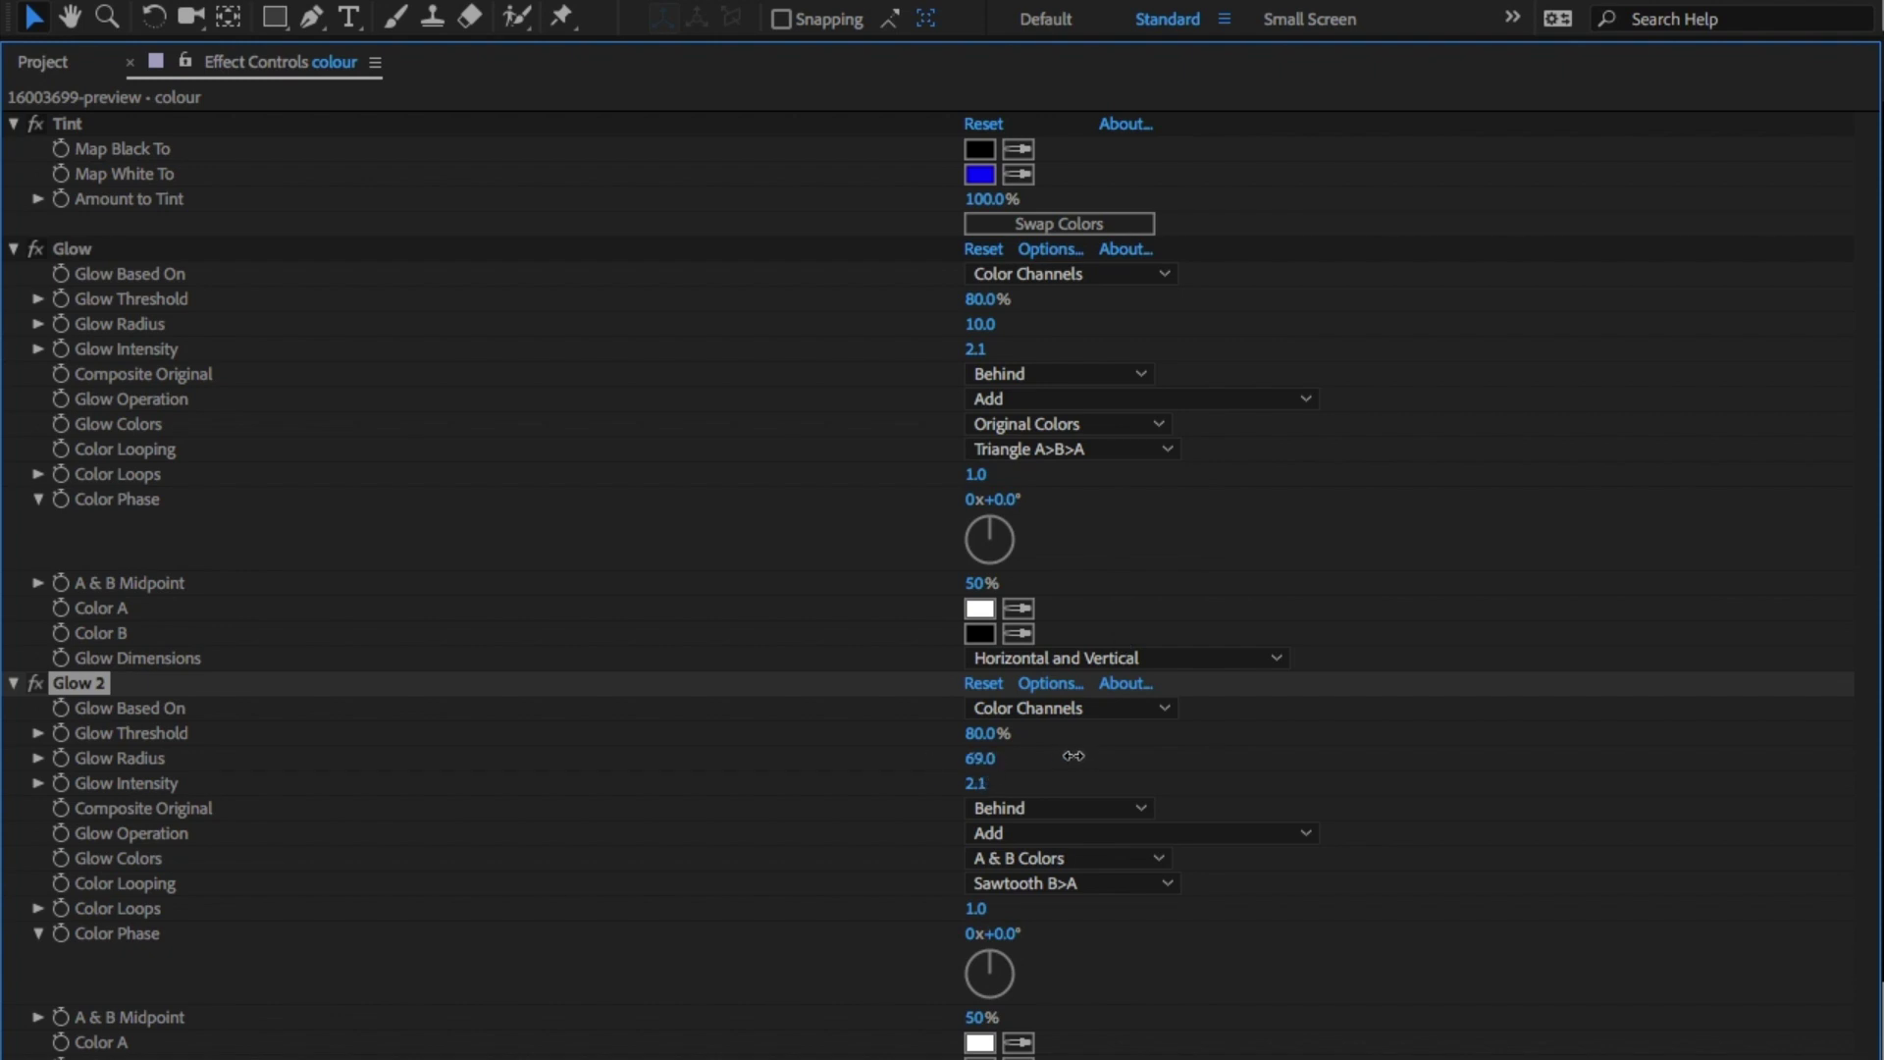
Set the duplicated glow's threshold to 72.9%, its radius to 78 and Color A to the light blue 00D0FF
left_click(976, 1045)
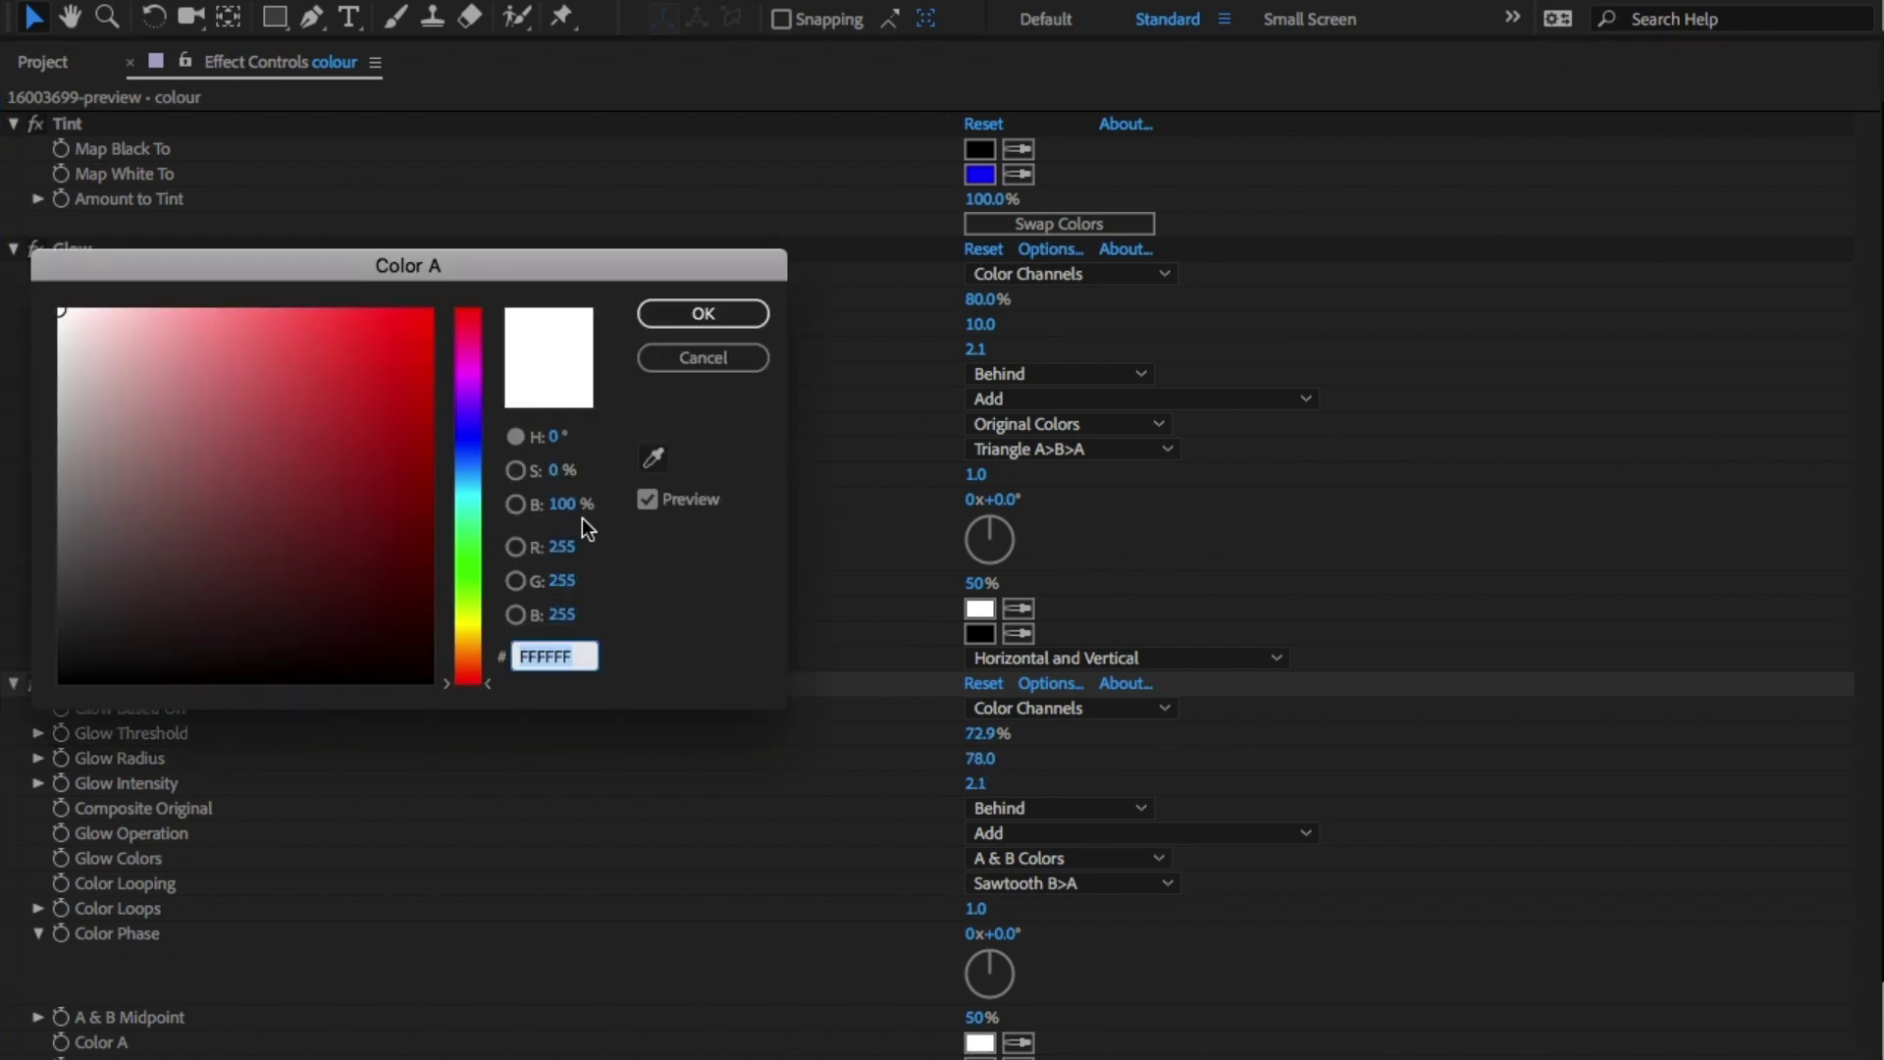
left_click_drag(458, 437, 458, 483)
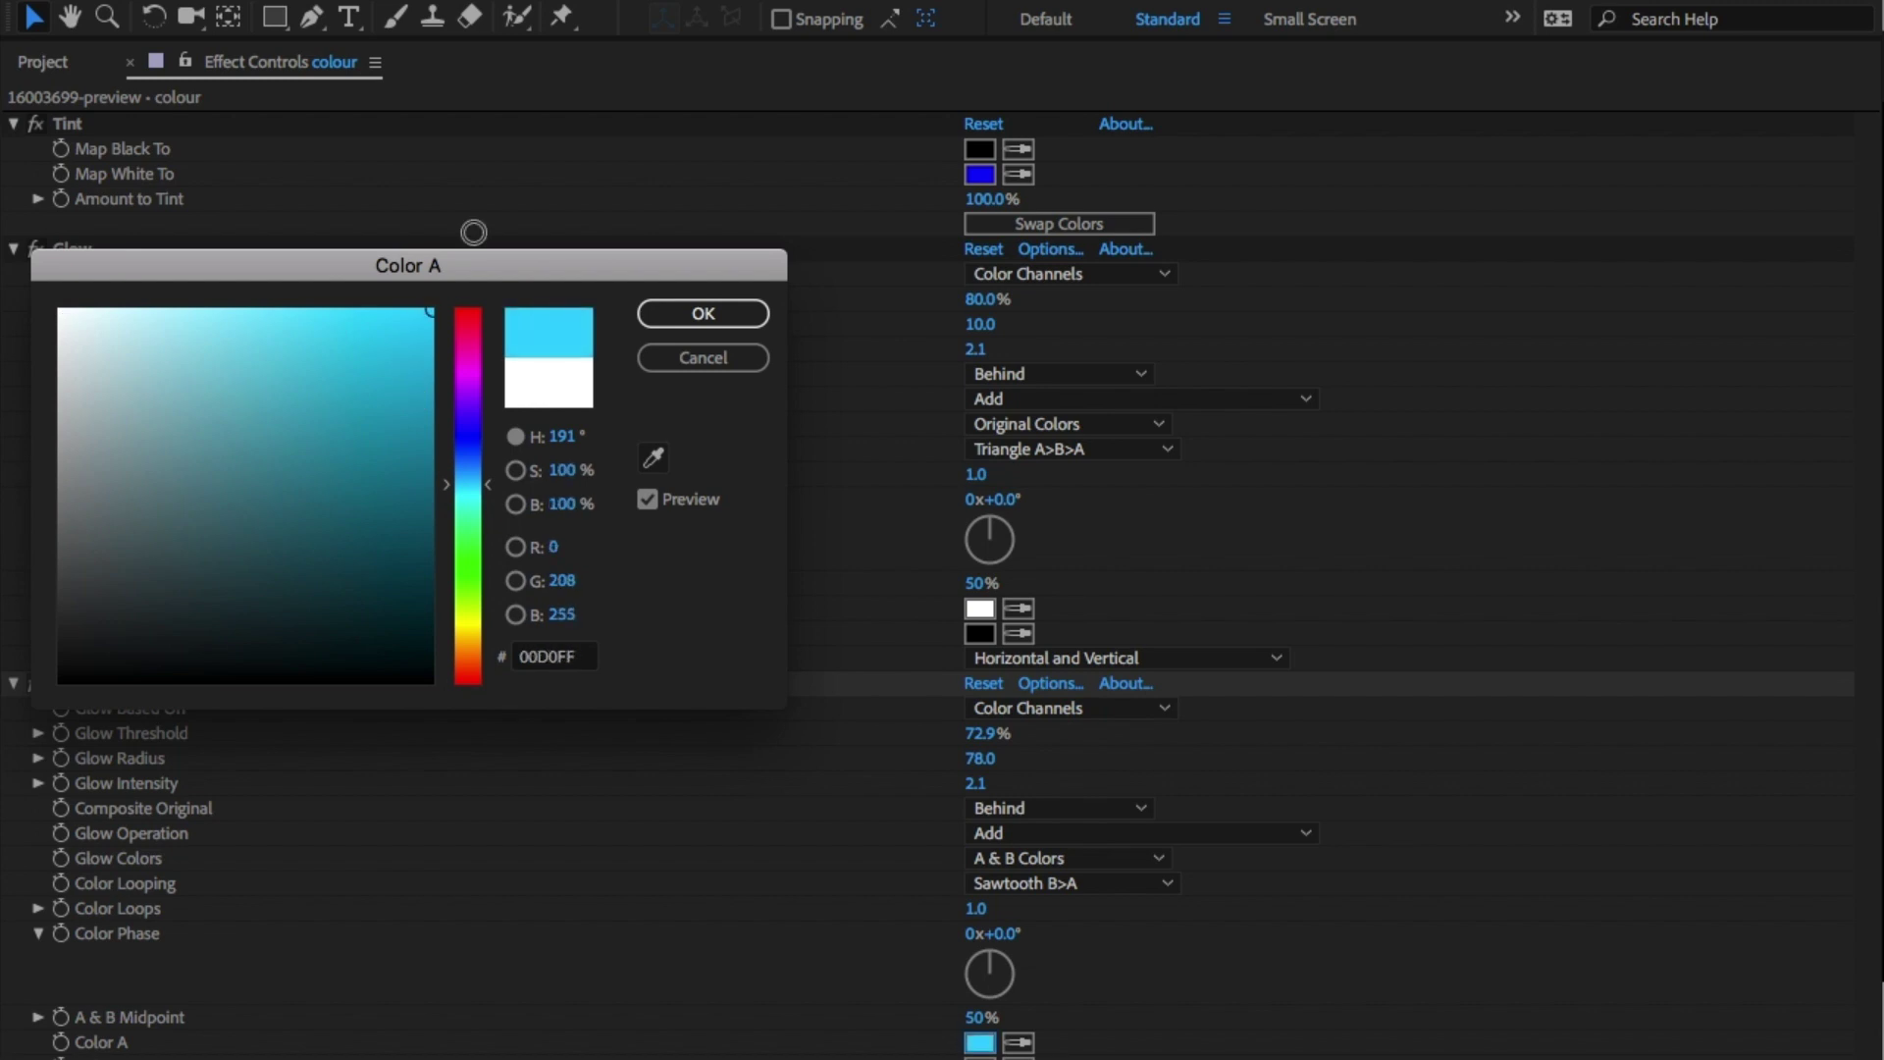
left_click(745, 313)
key("grave")
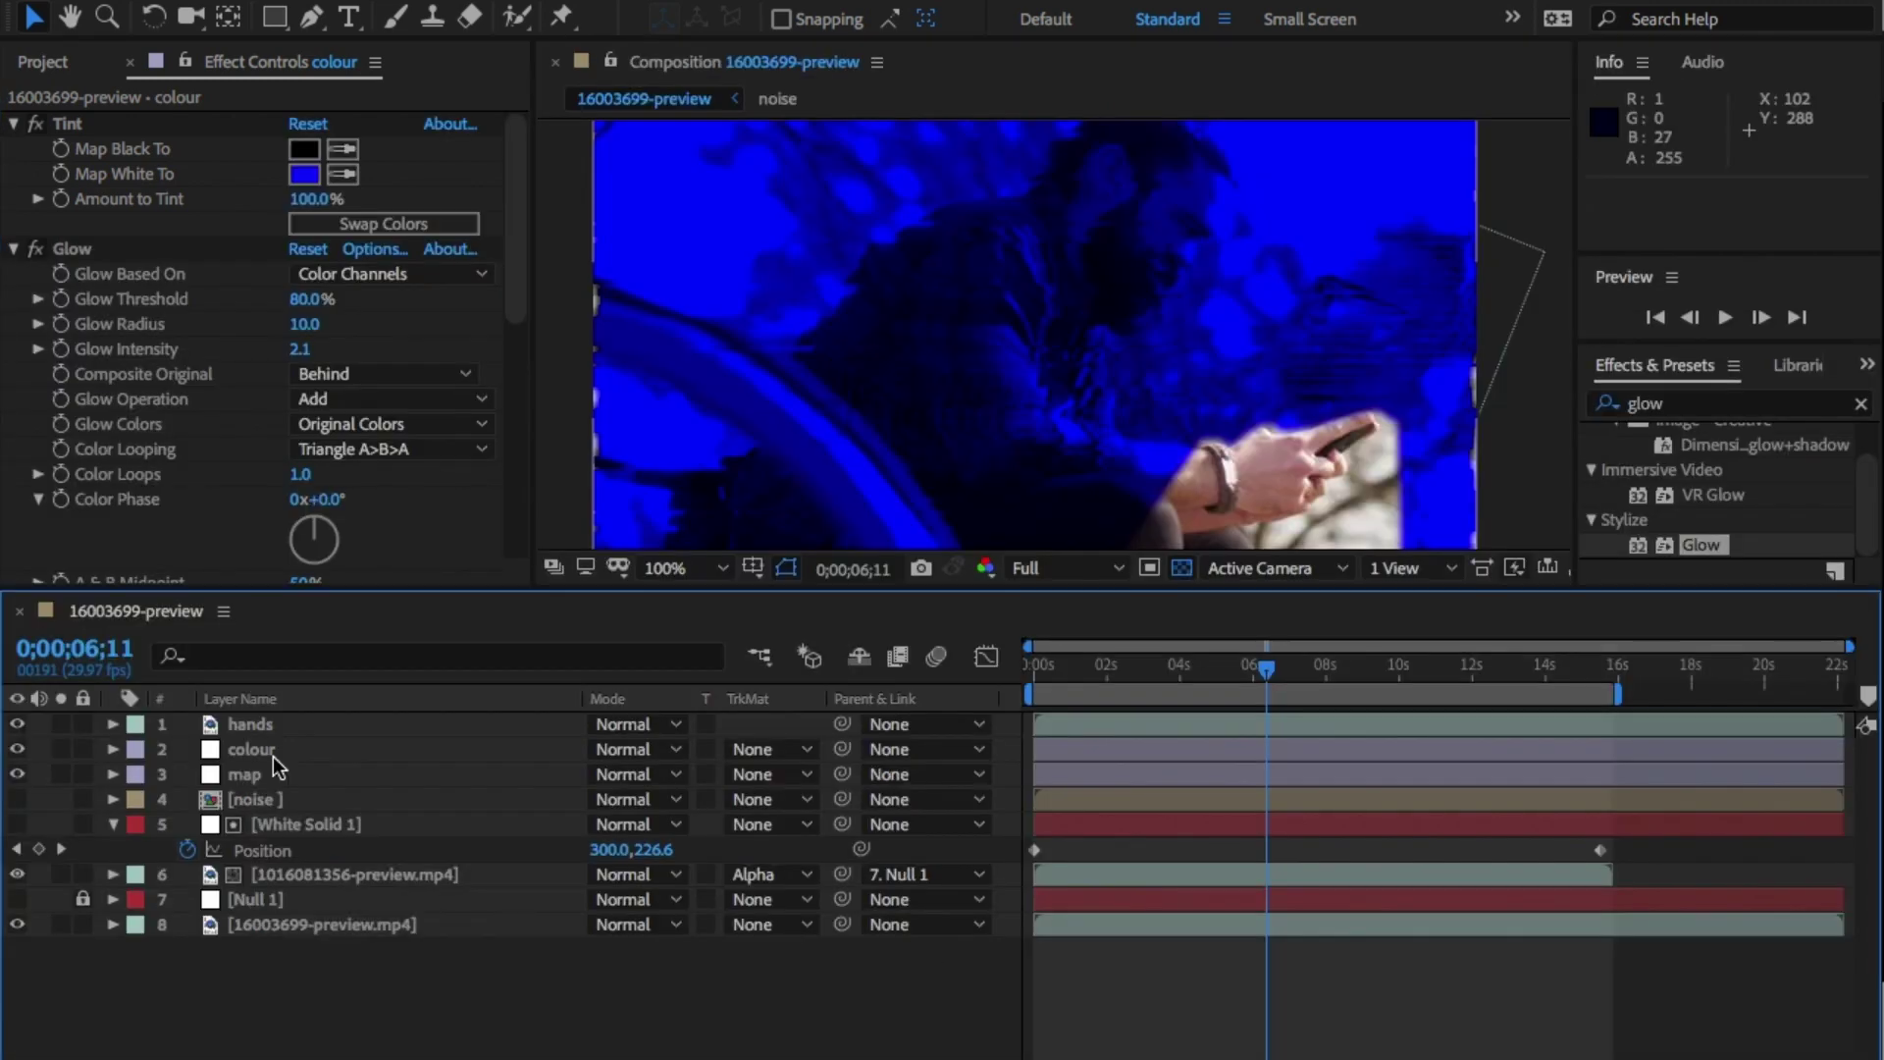
left_click(273, 756, "ctrl")
left_click(290, 874, "shift")
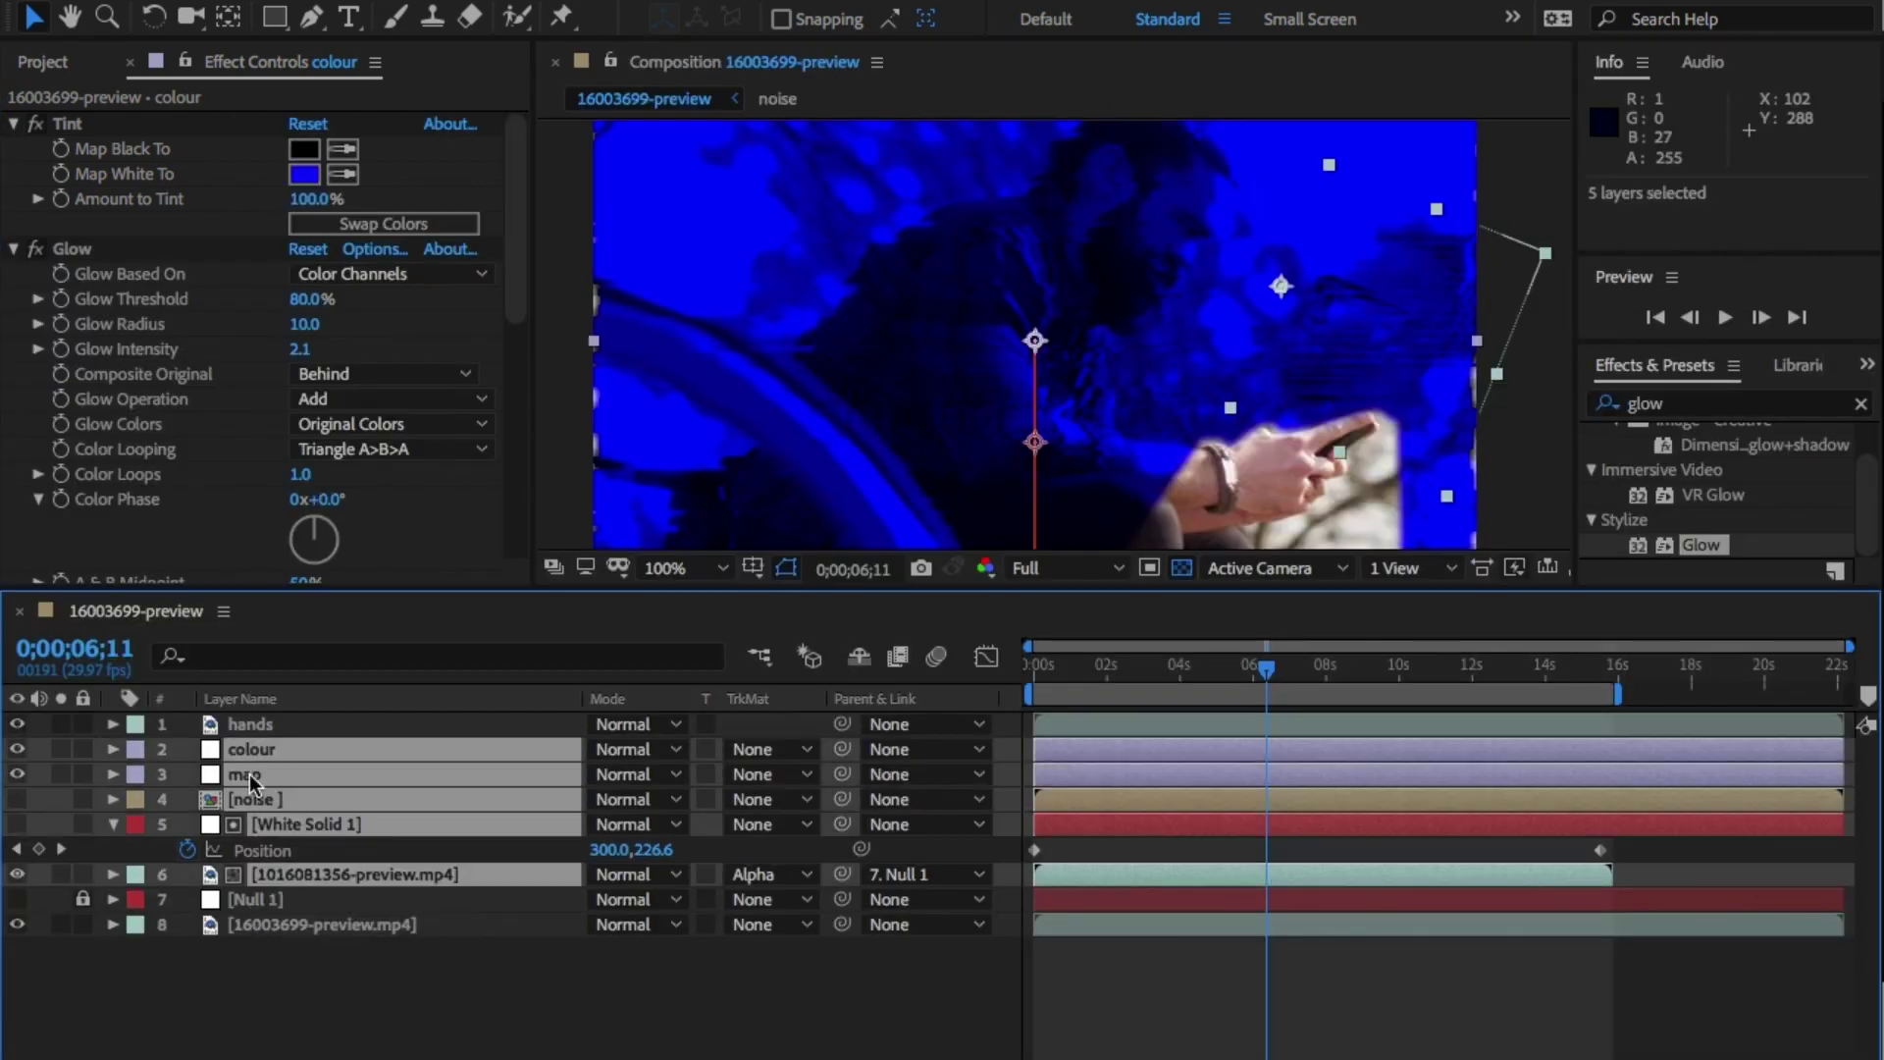
right_click(313, 820)
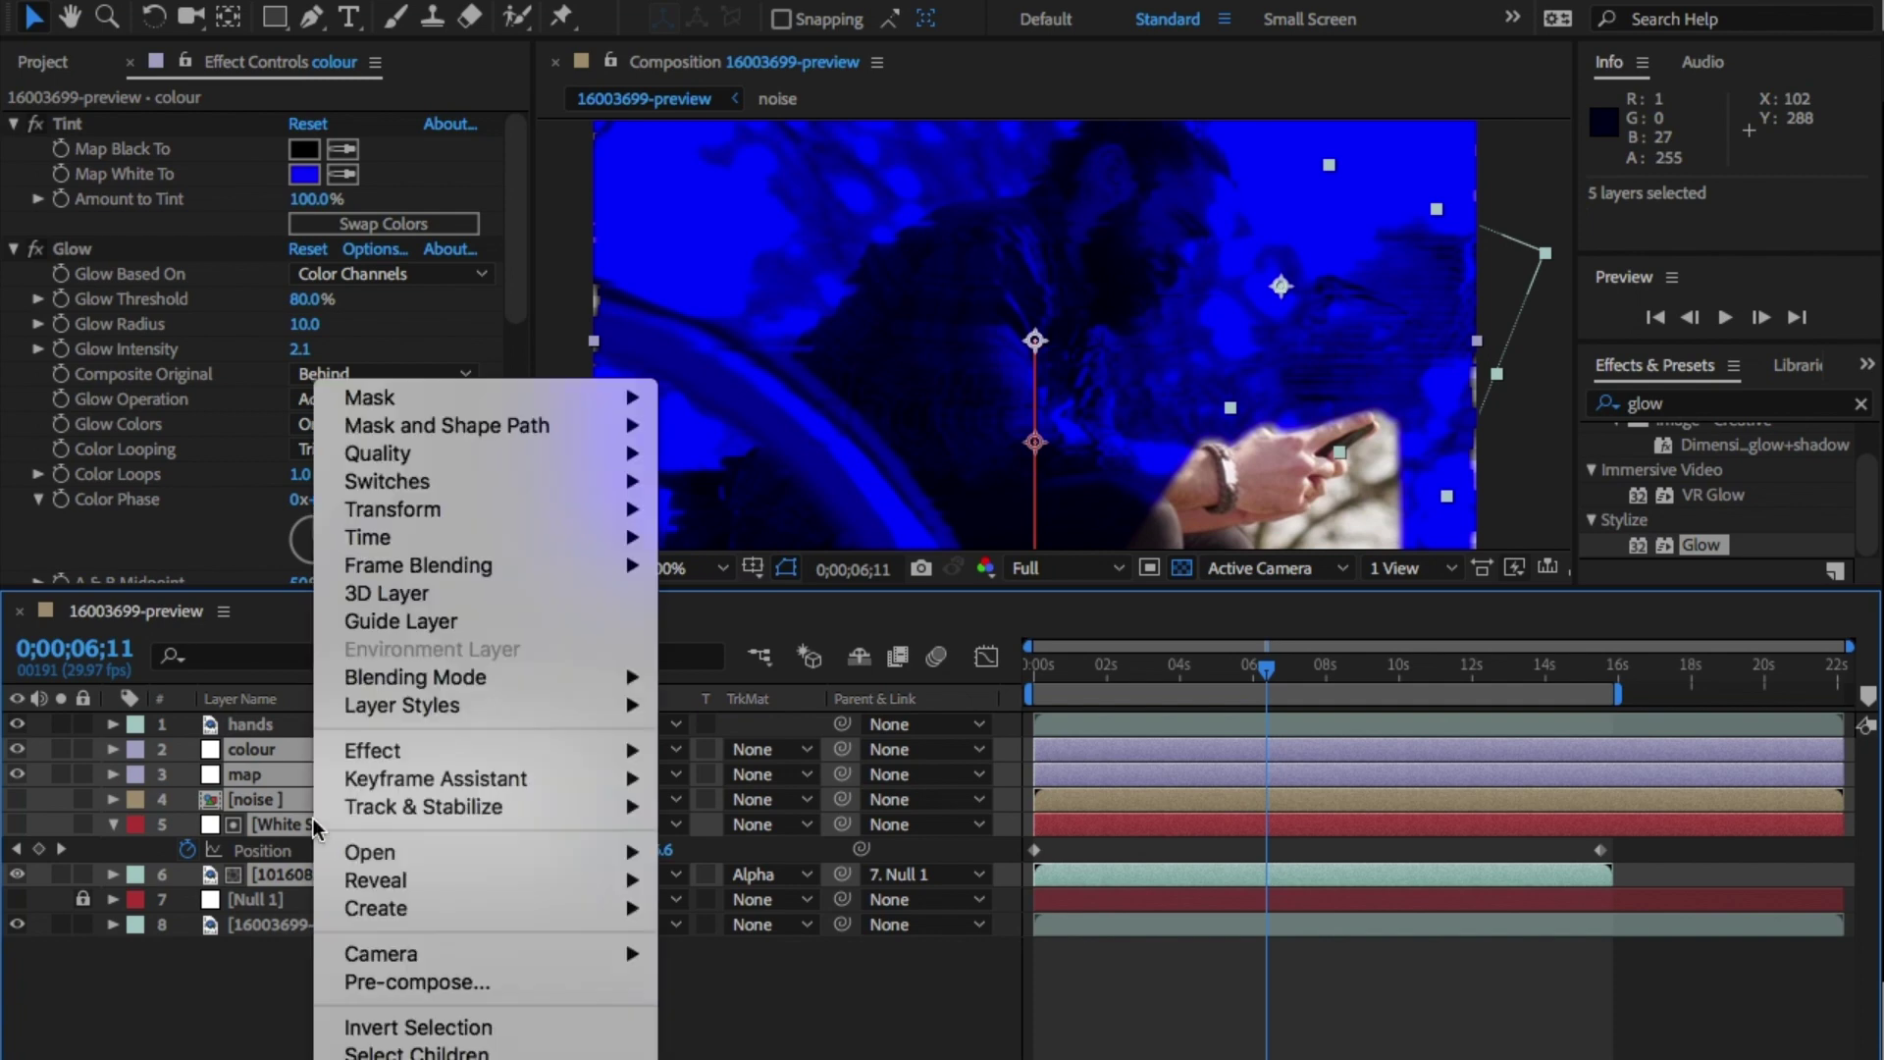
left_click(433, 983)
type("face")
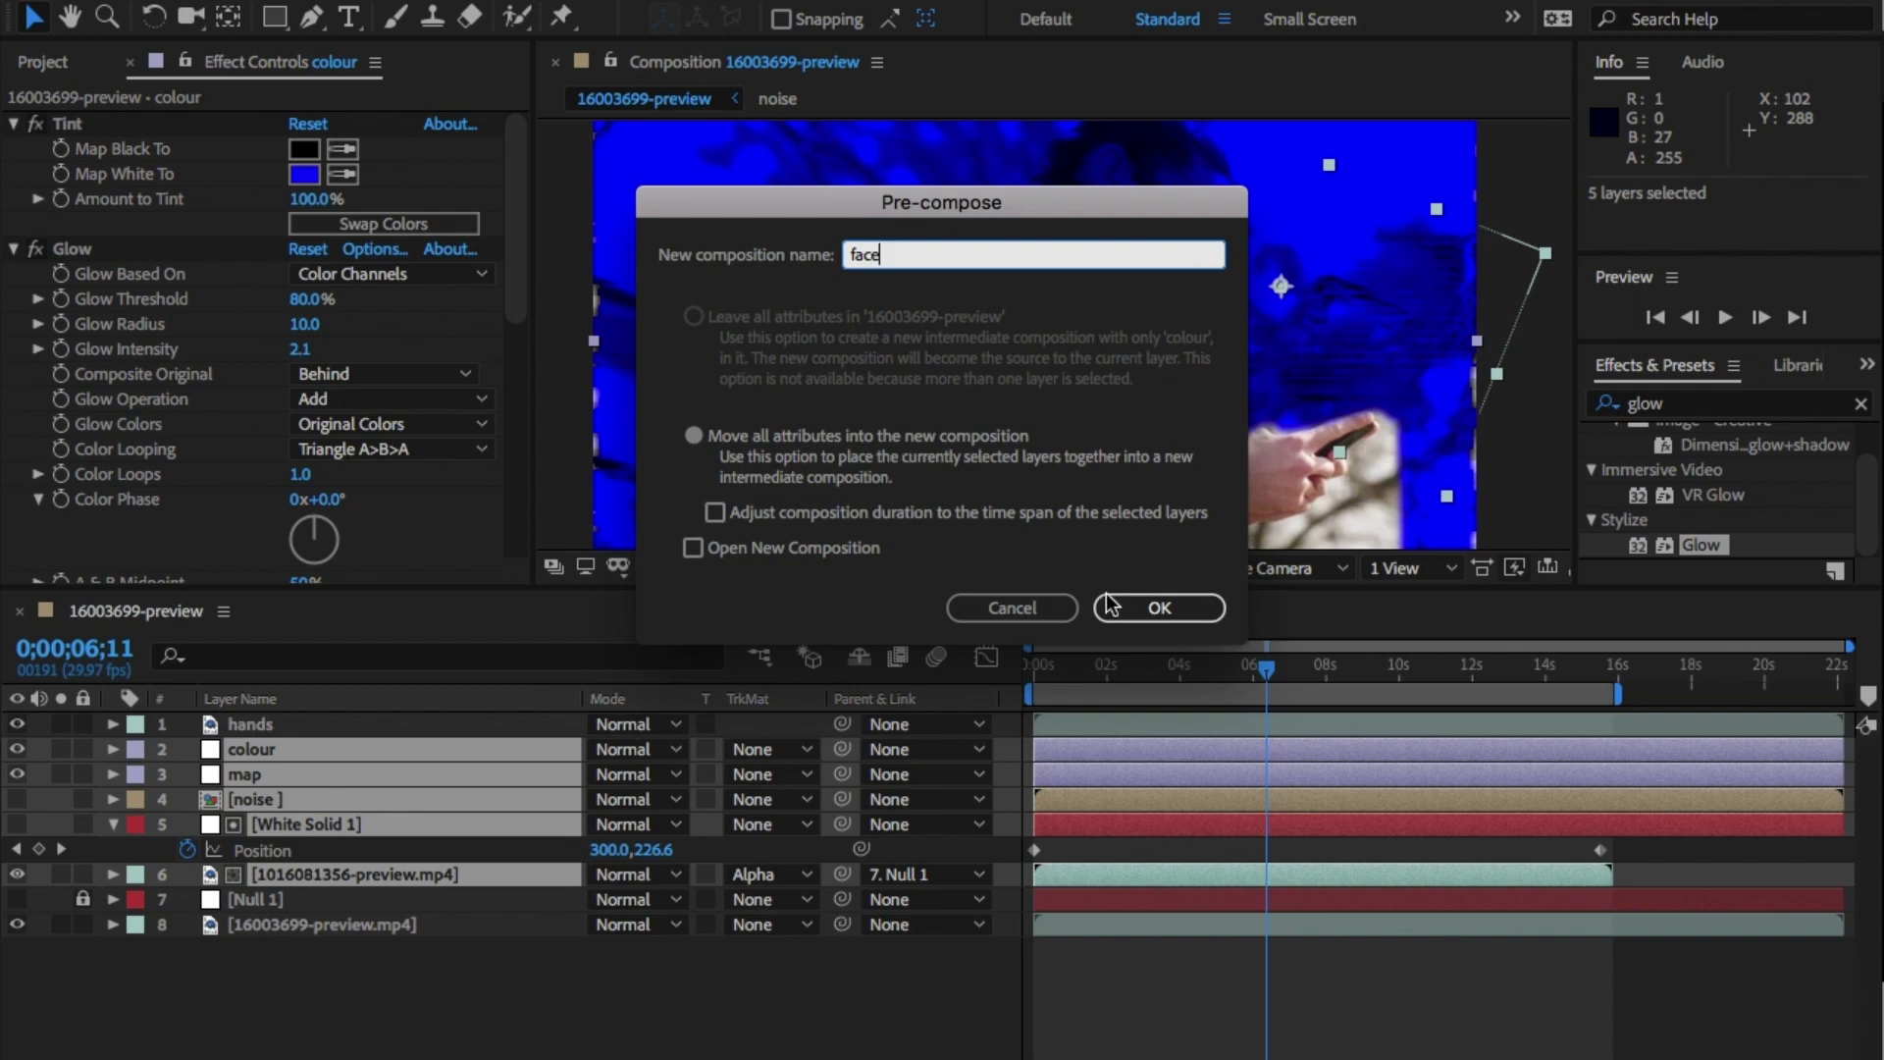
left_click(1131, 608)
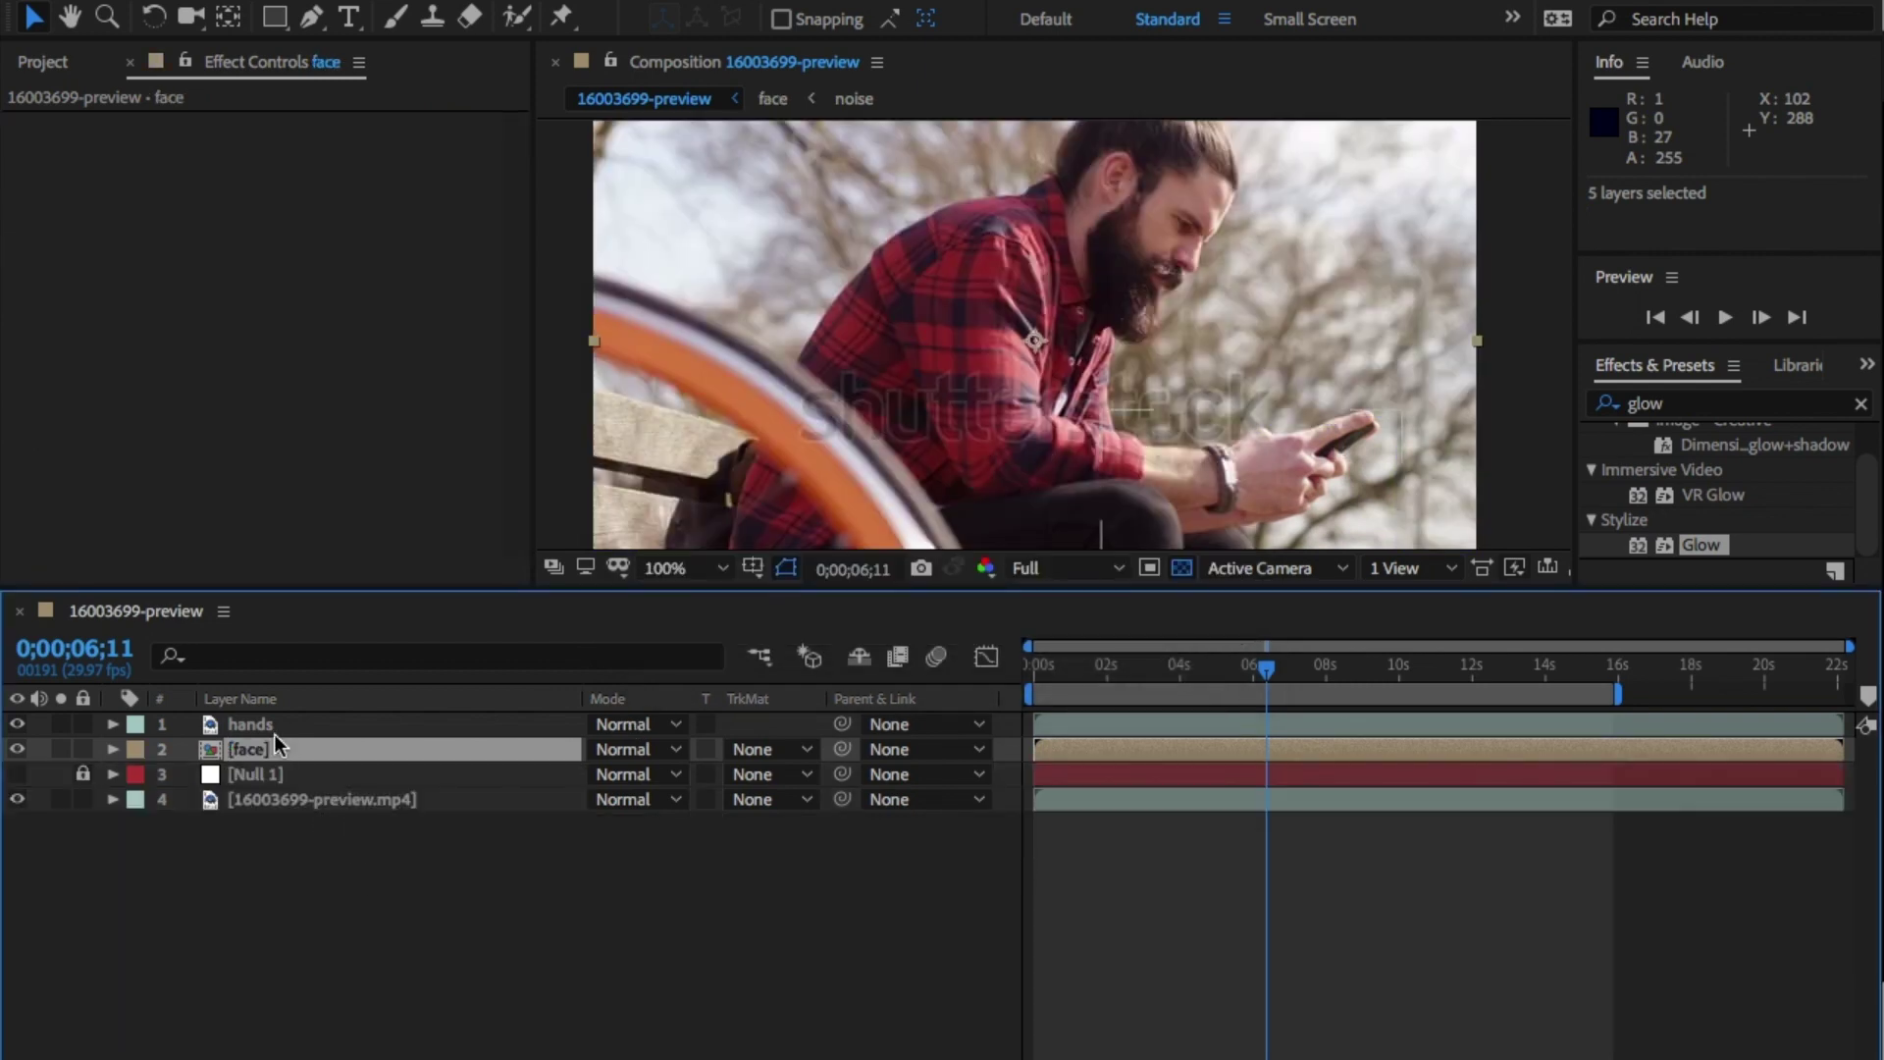
double_click(210, 750)
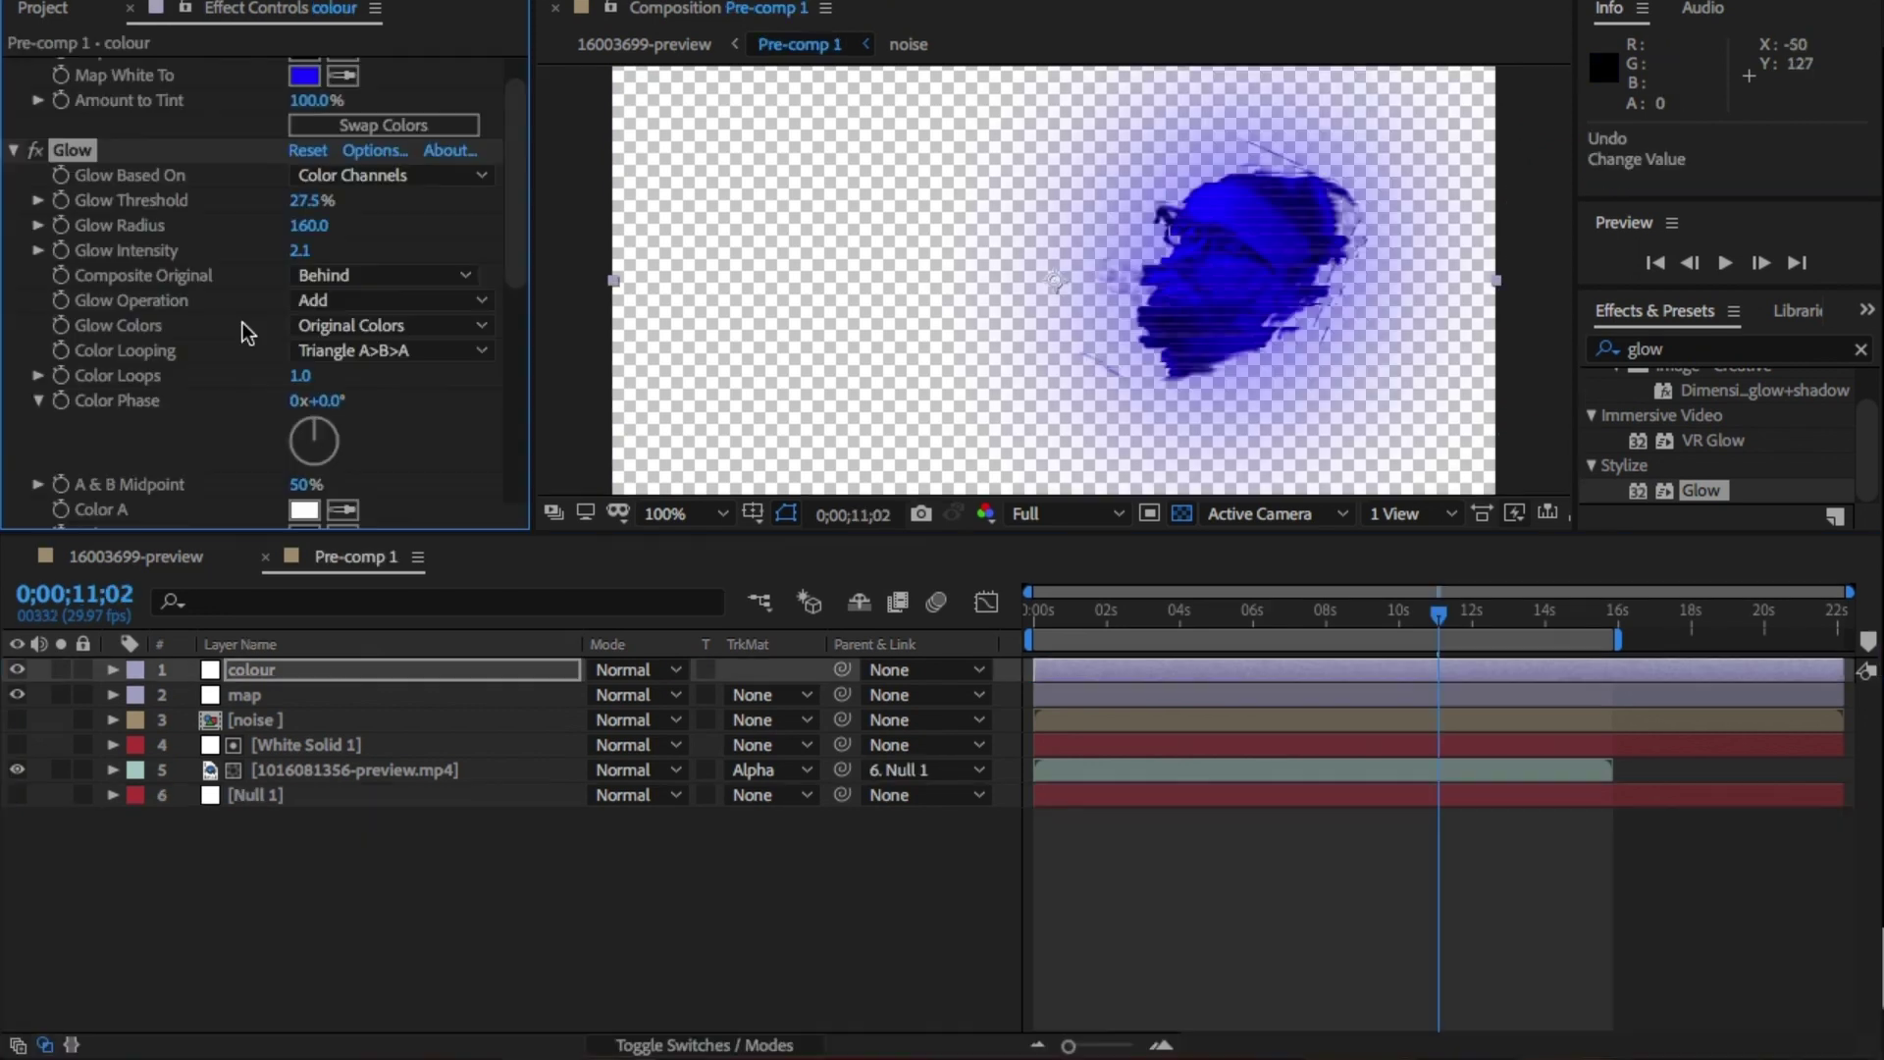
Create an adjustment layer above the colour layer in the pre-comp and apply CC Radial Blur to it
right_click(483, 913)
mouse_move(589, 734)
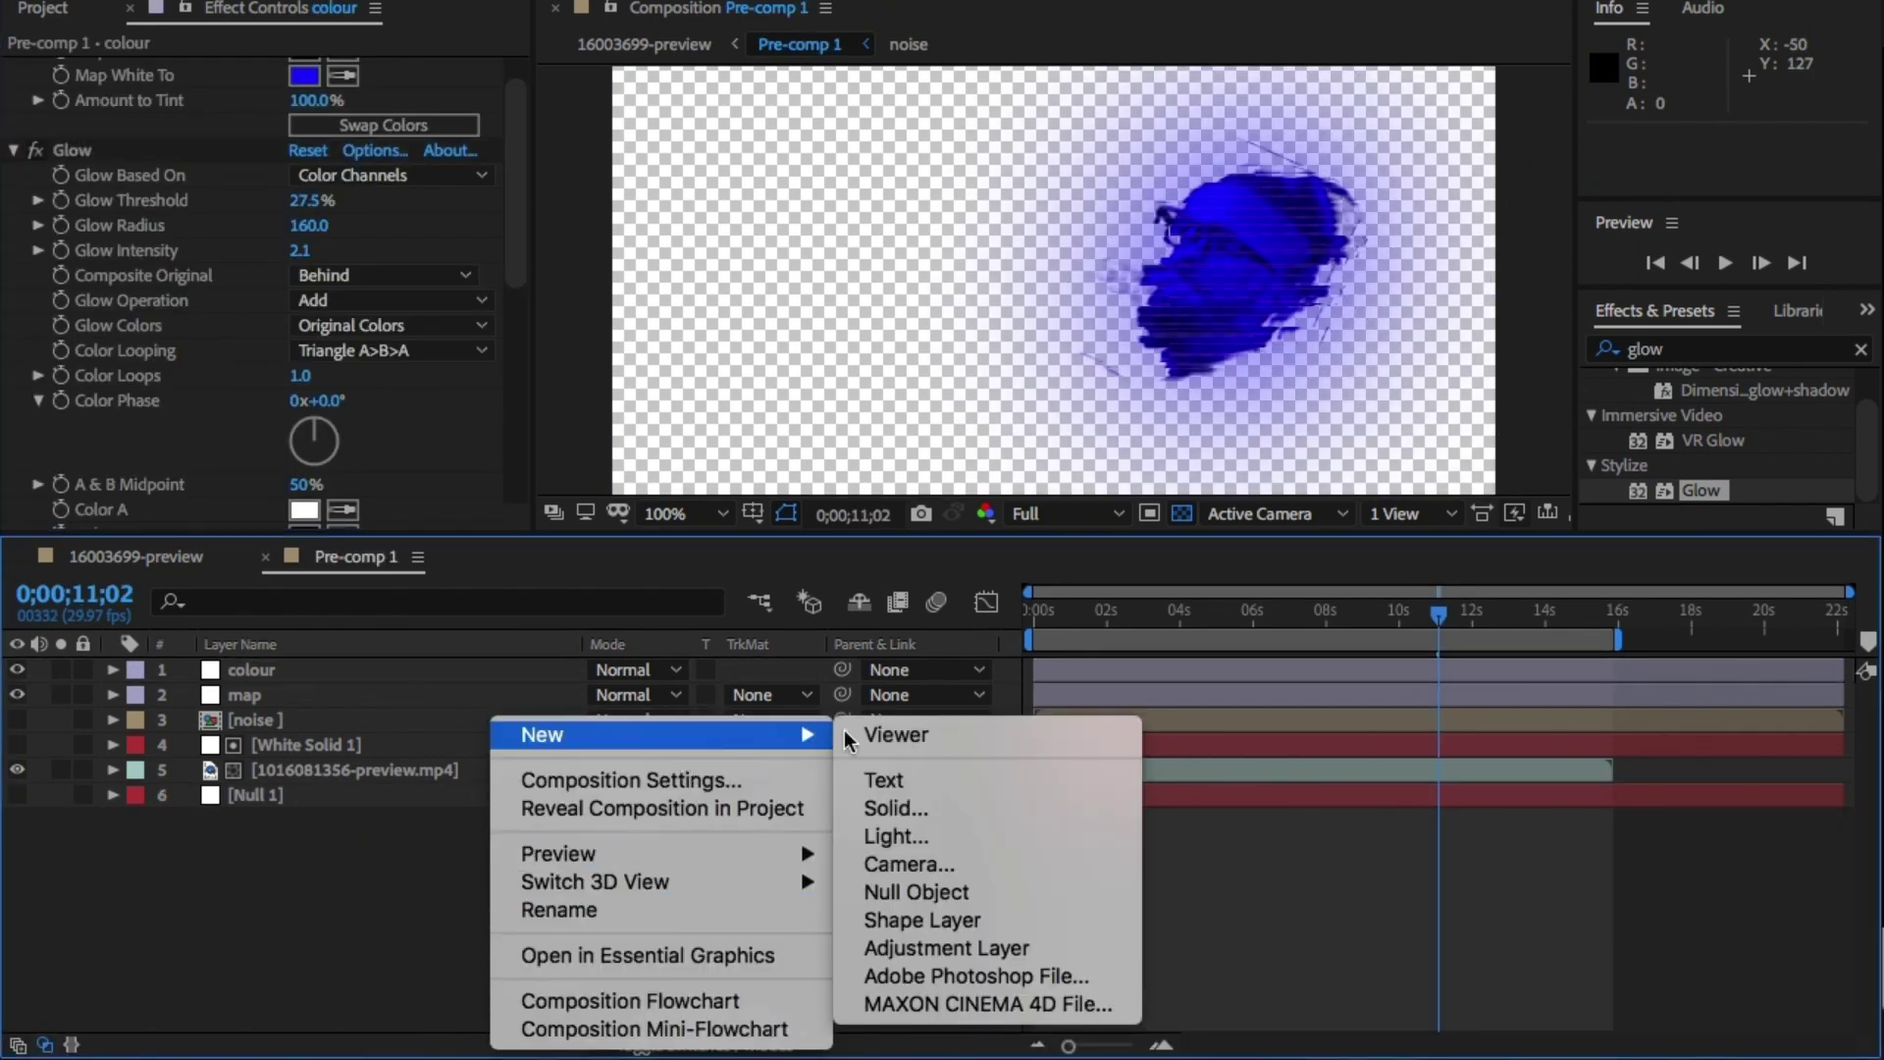
left_click(991, 948)
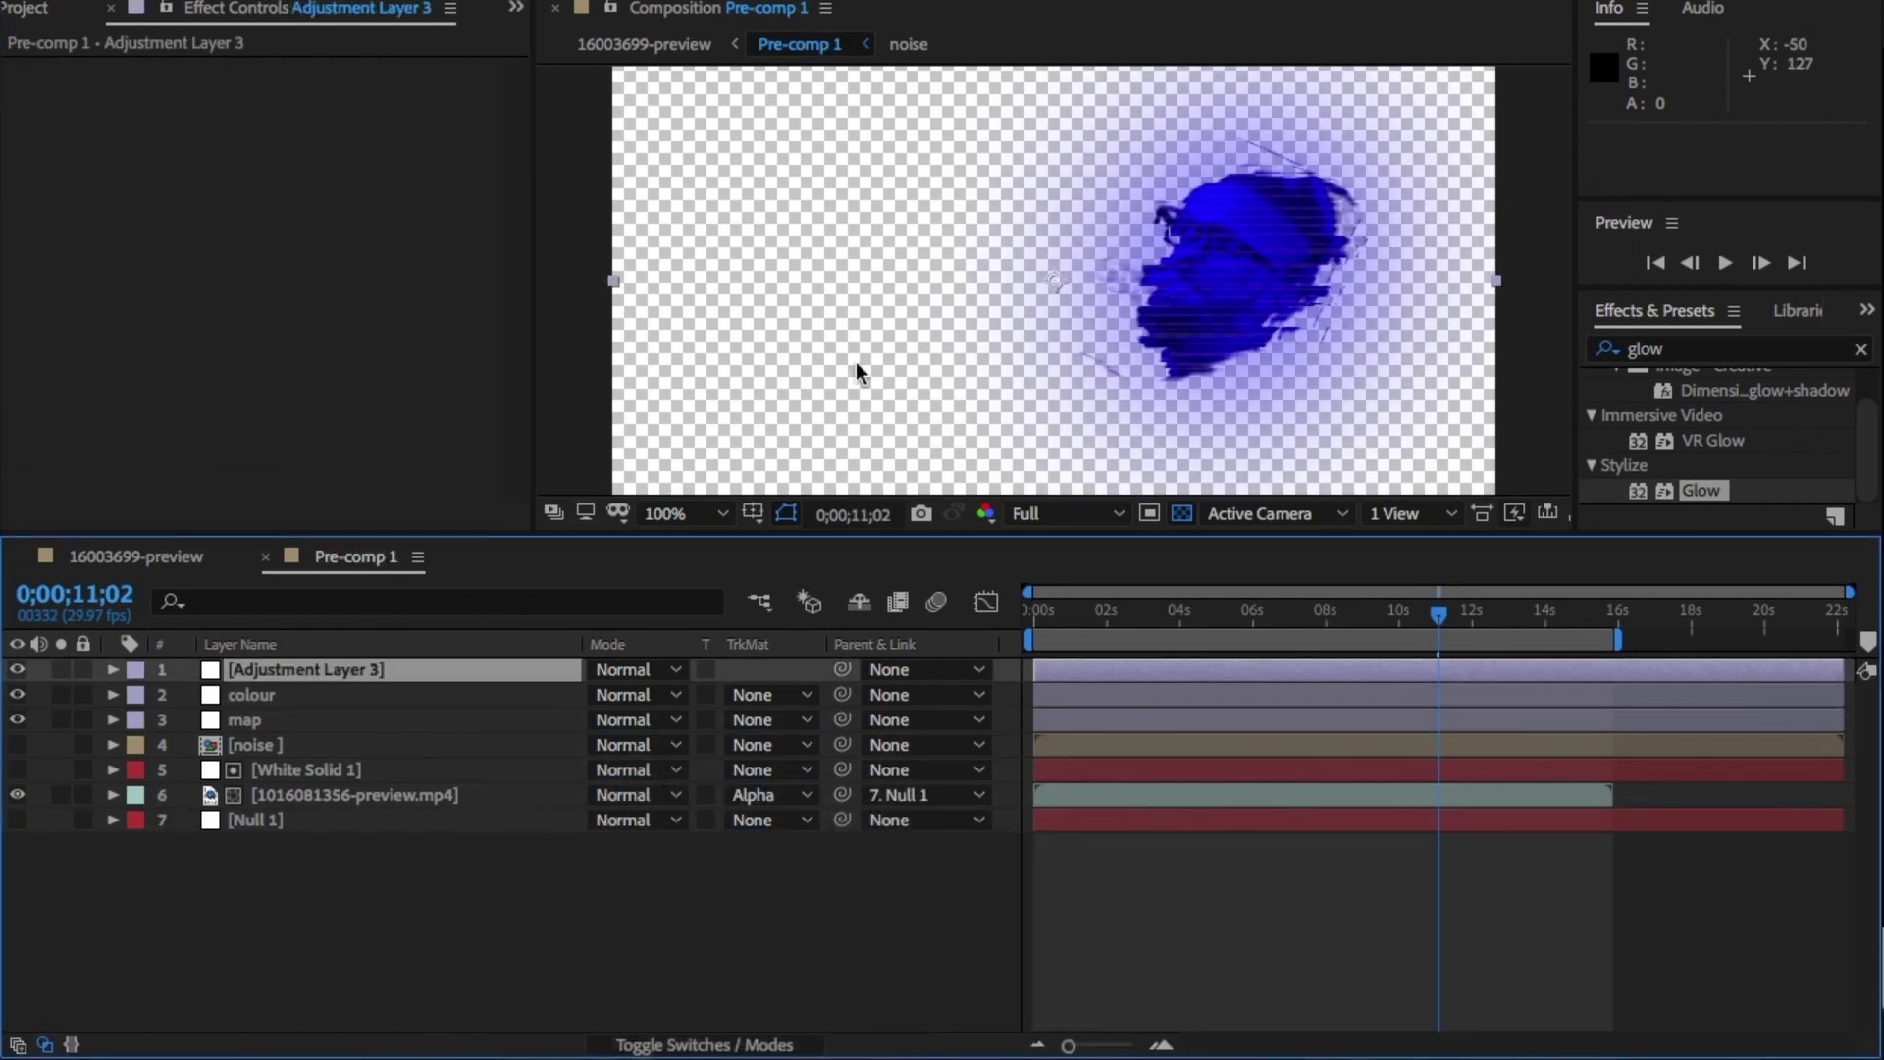
left_click(1862, 350)
type("blur")
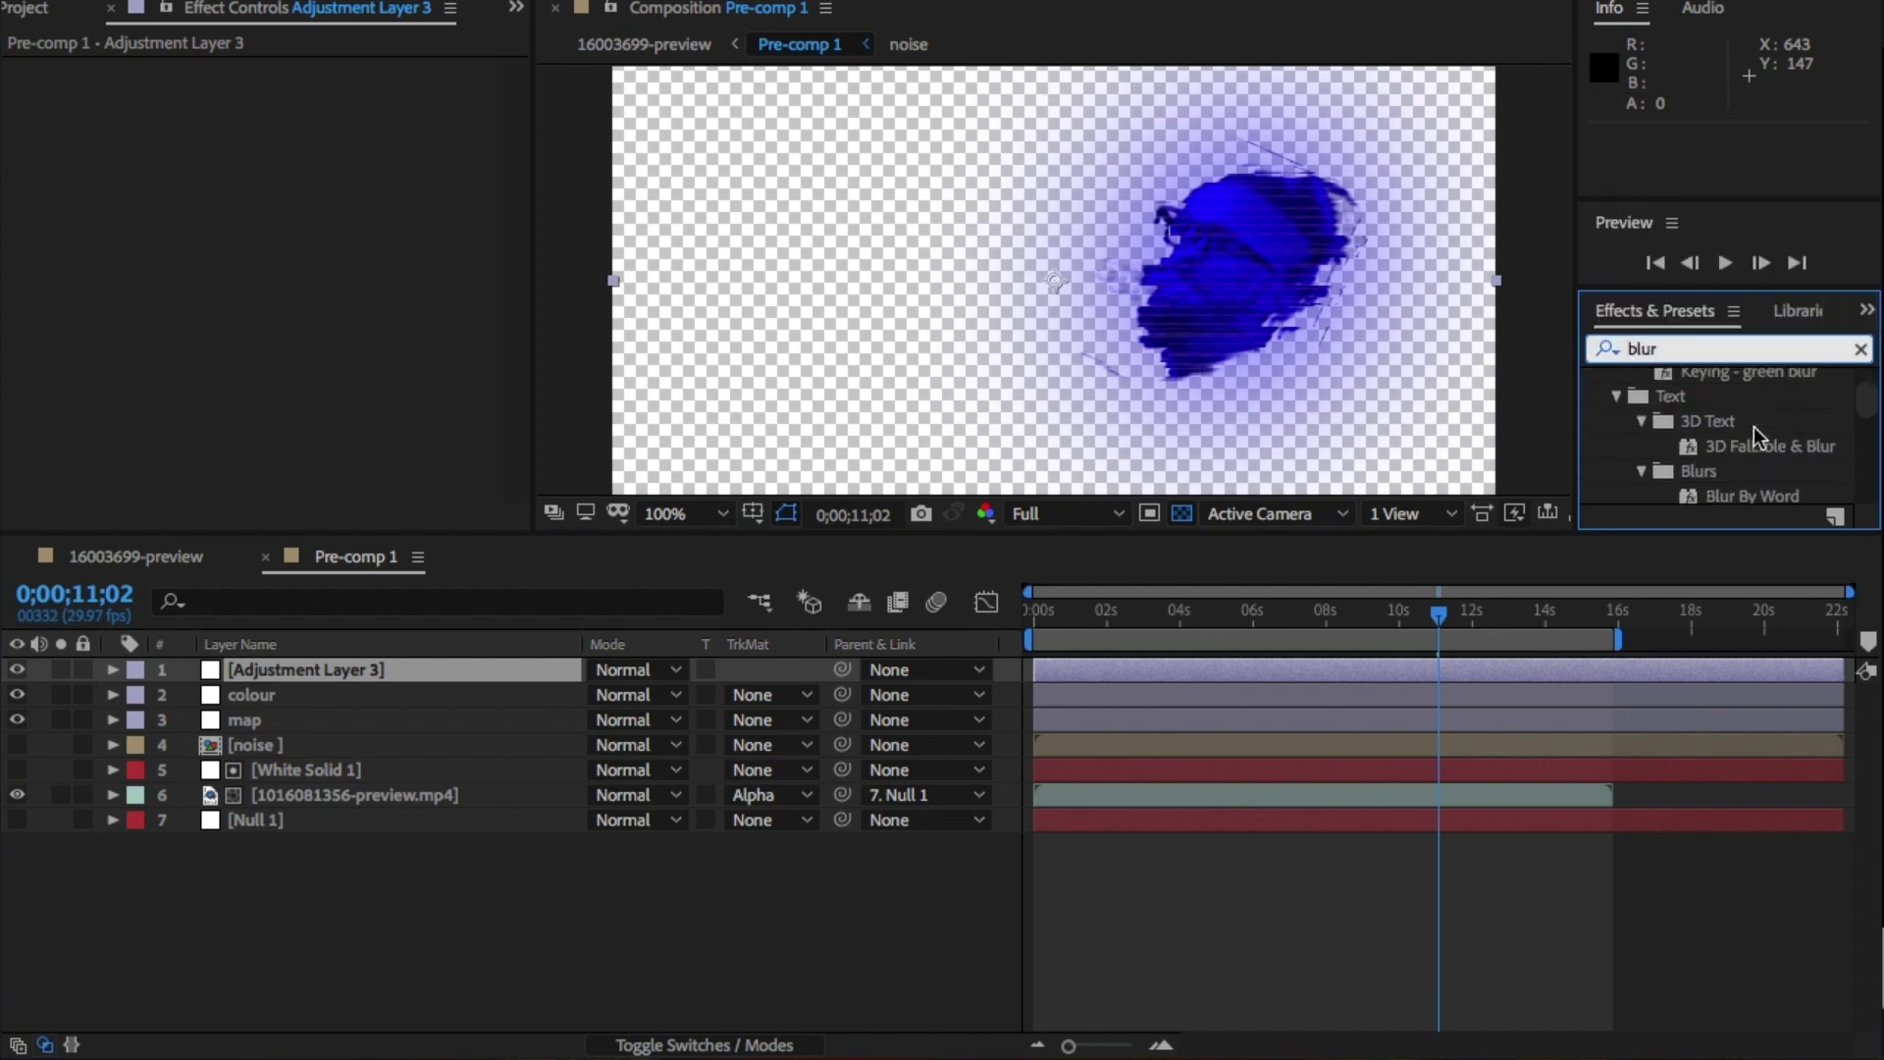
scroll(1760, 438, "down", 4)
scroll(1760, 438, "down", 2)
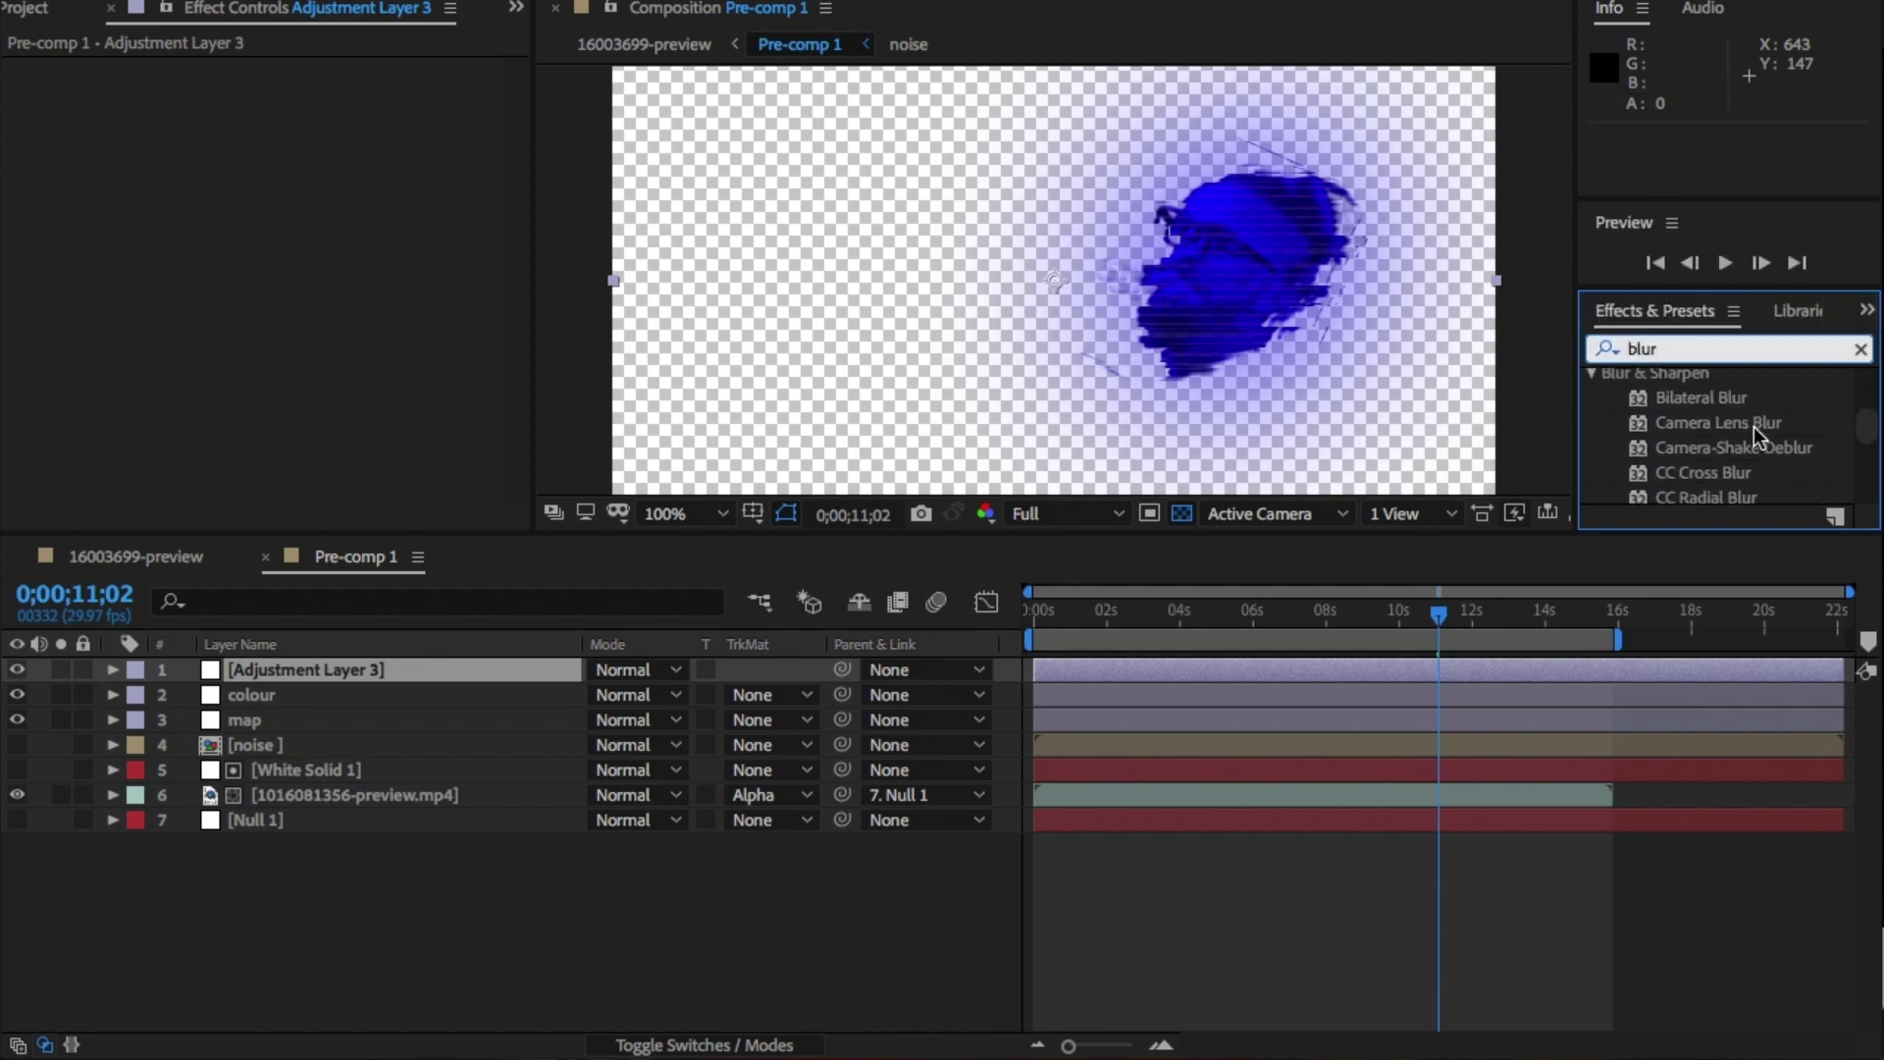
left_click_drag(1708, 475, 314, 147)
Center the radial blur on the head at 412,152 and set its type to Straight Zoom with an amount of 12
left_click(304, 172)
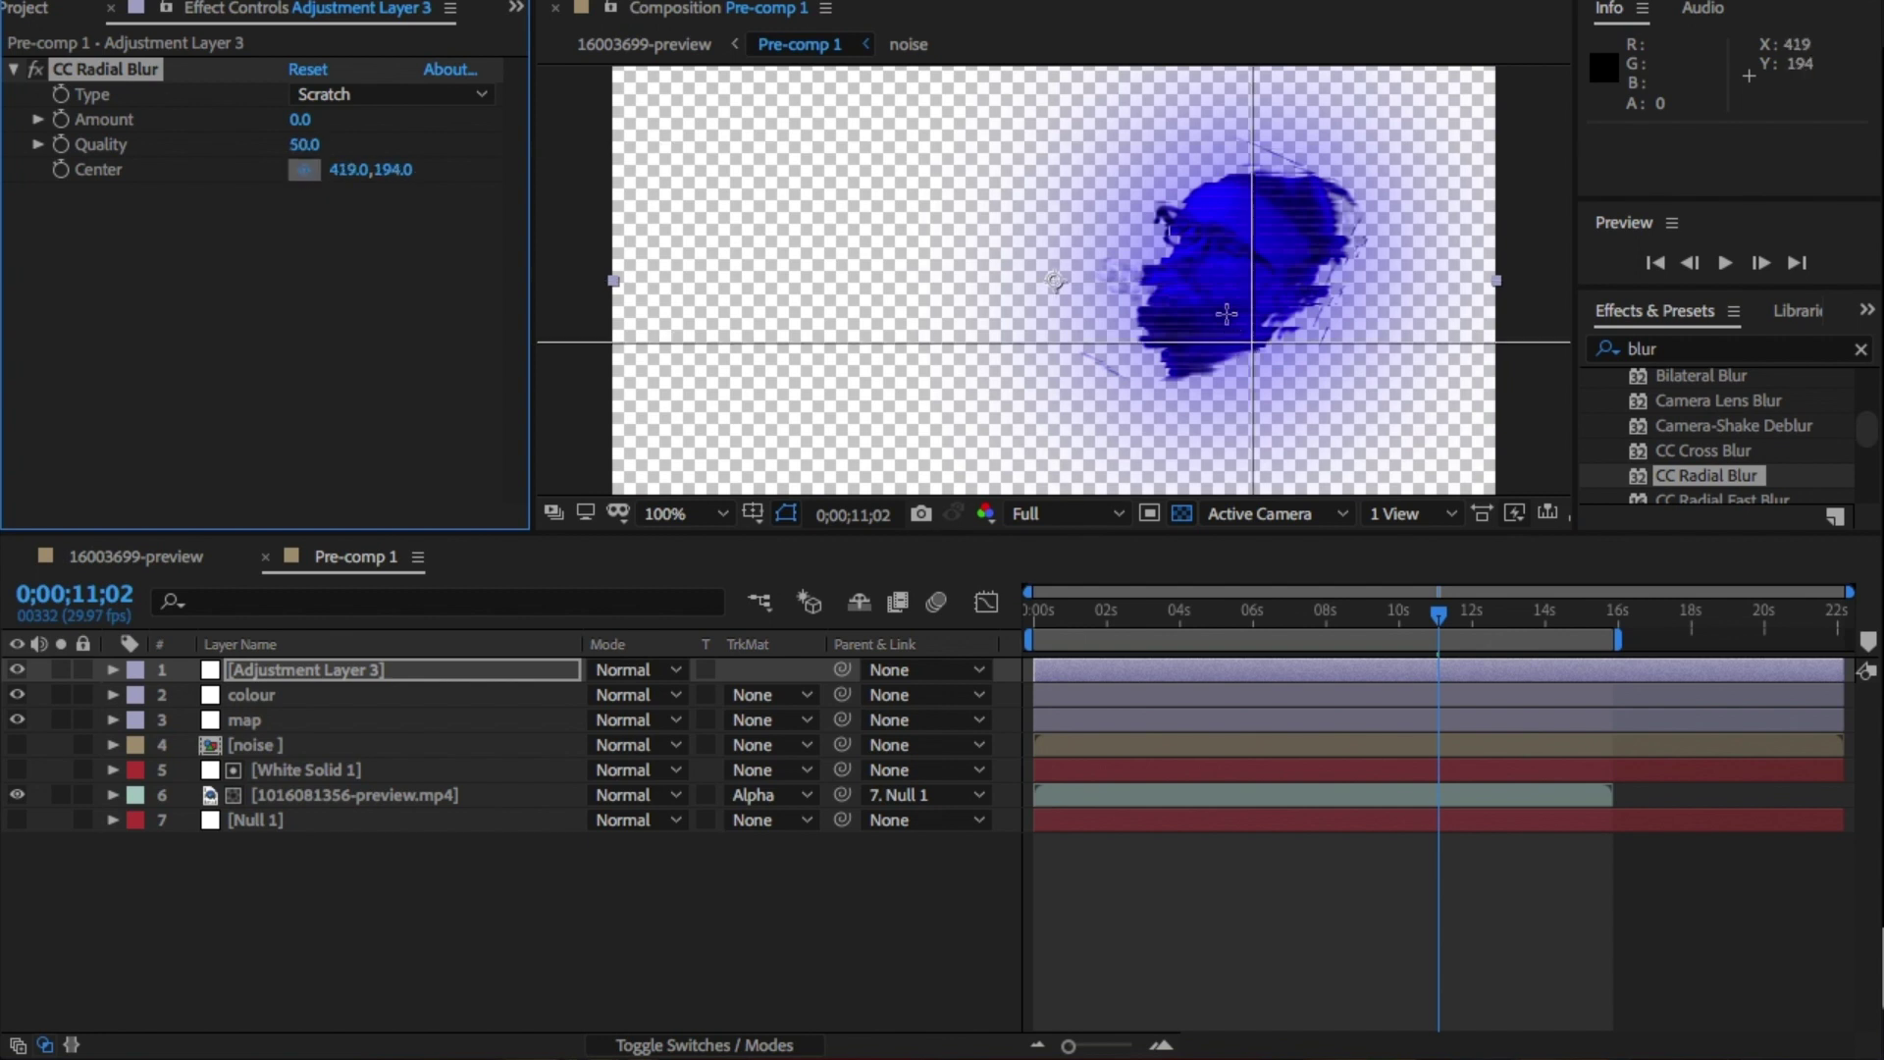
left_click(1220, 280)
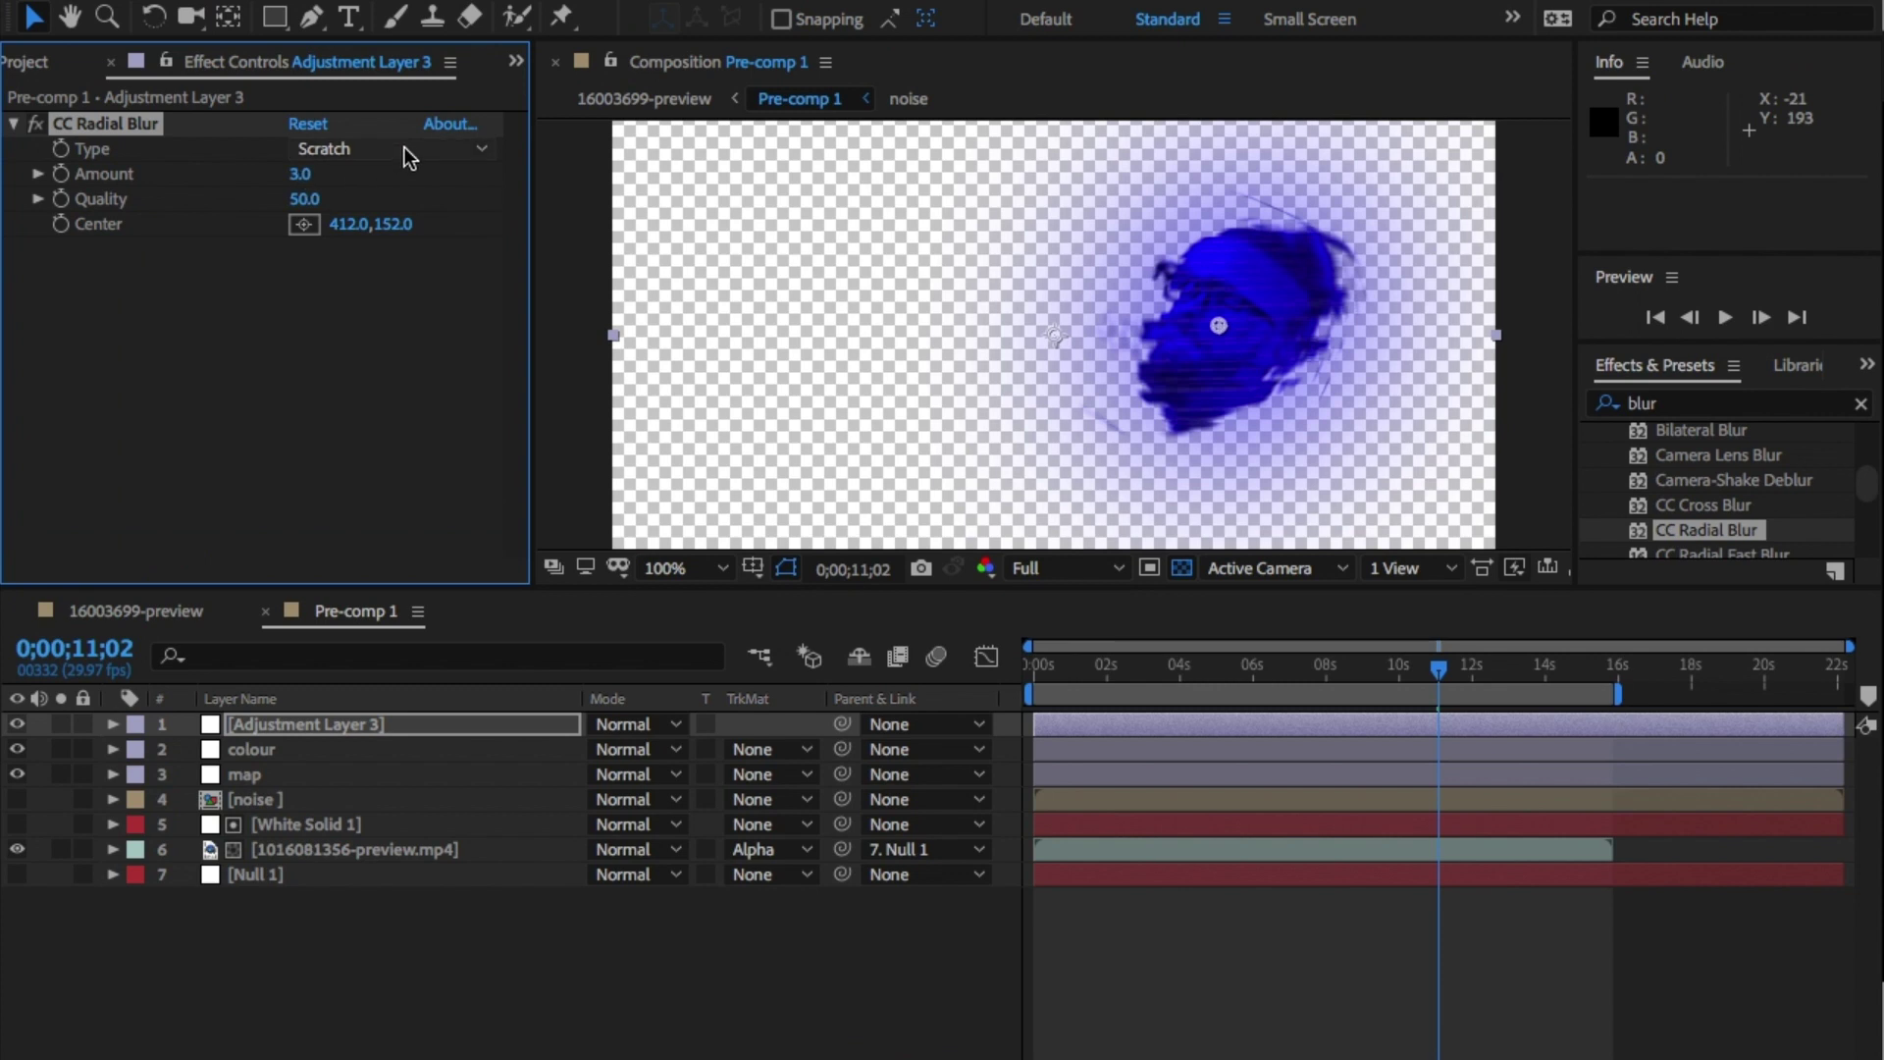
left_click(402, 94)
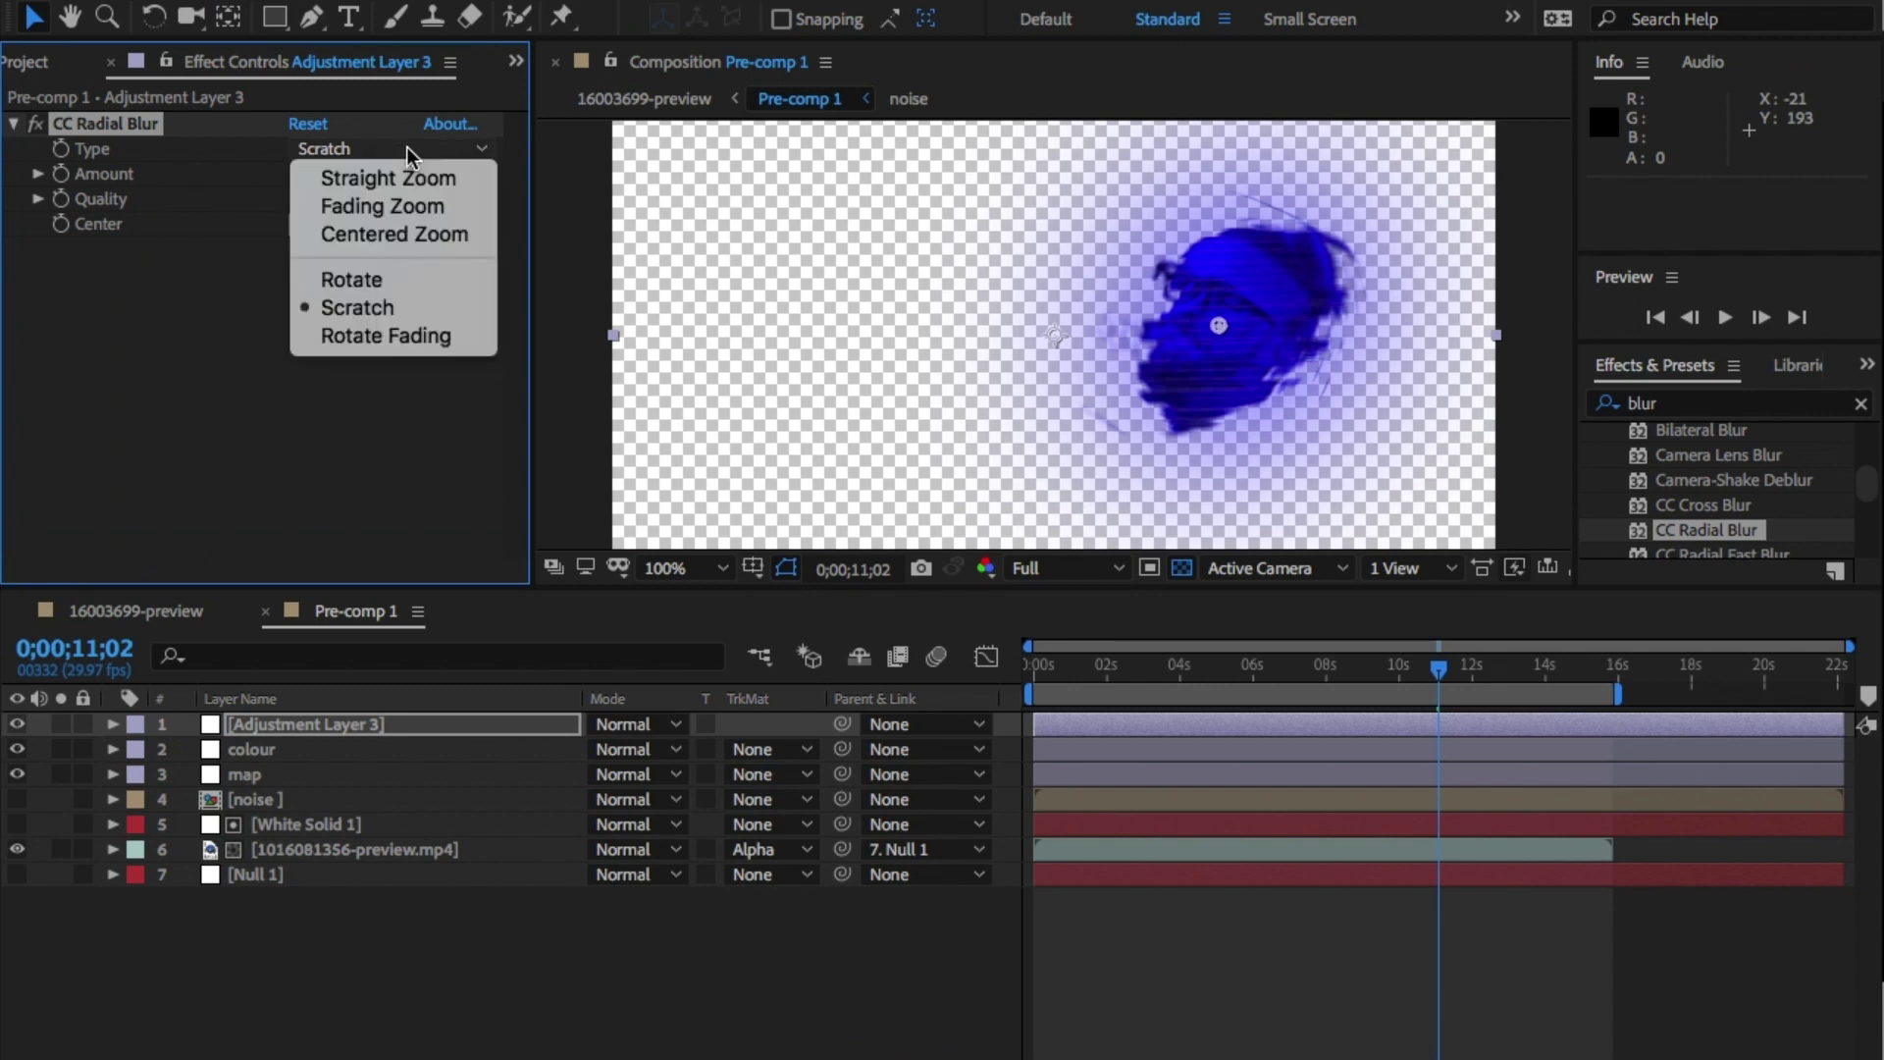
left_click(449, 185)
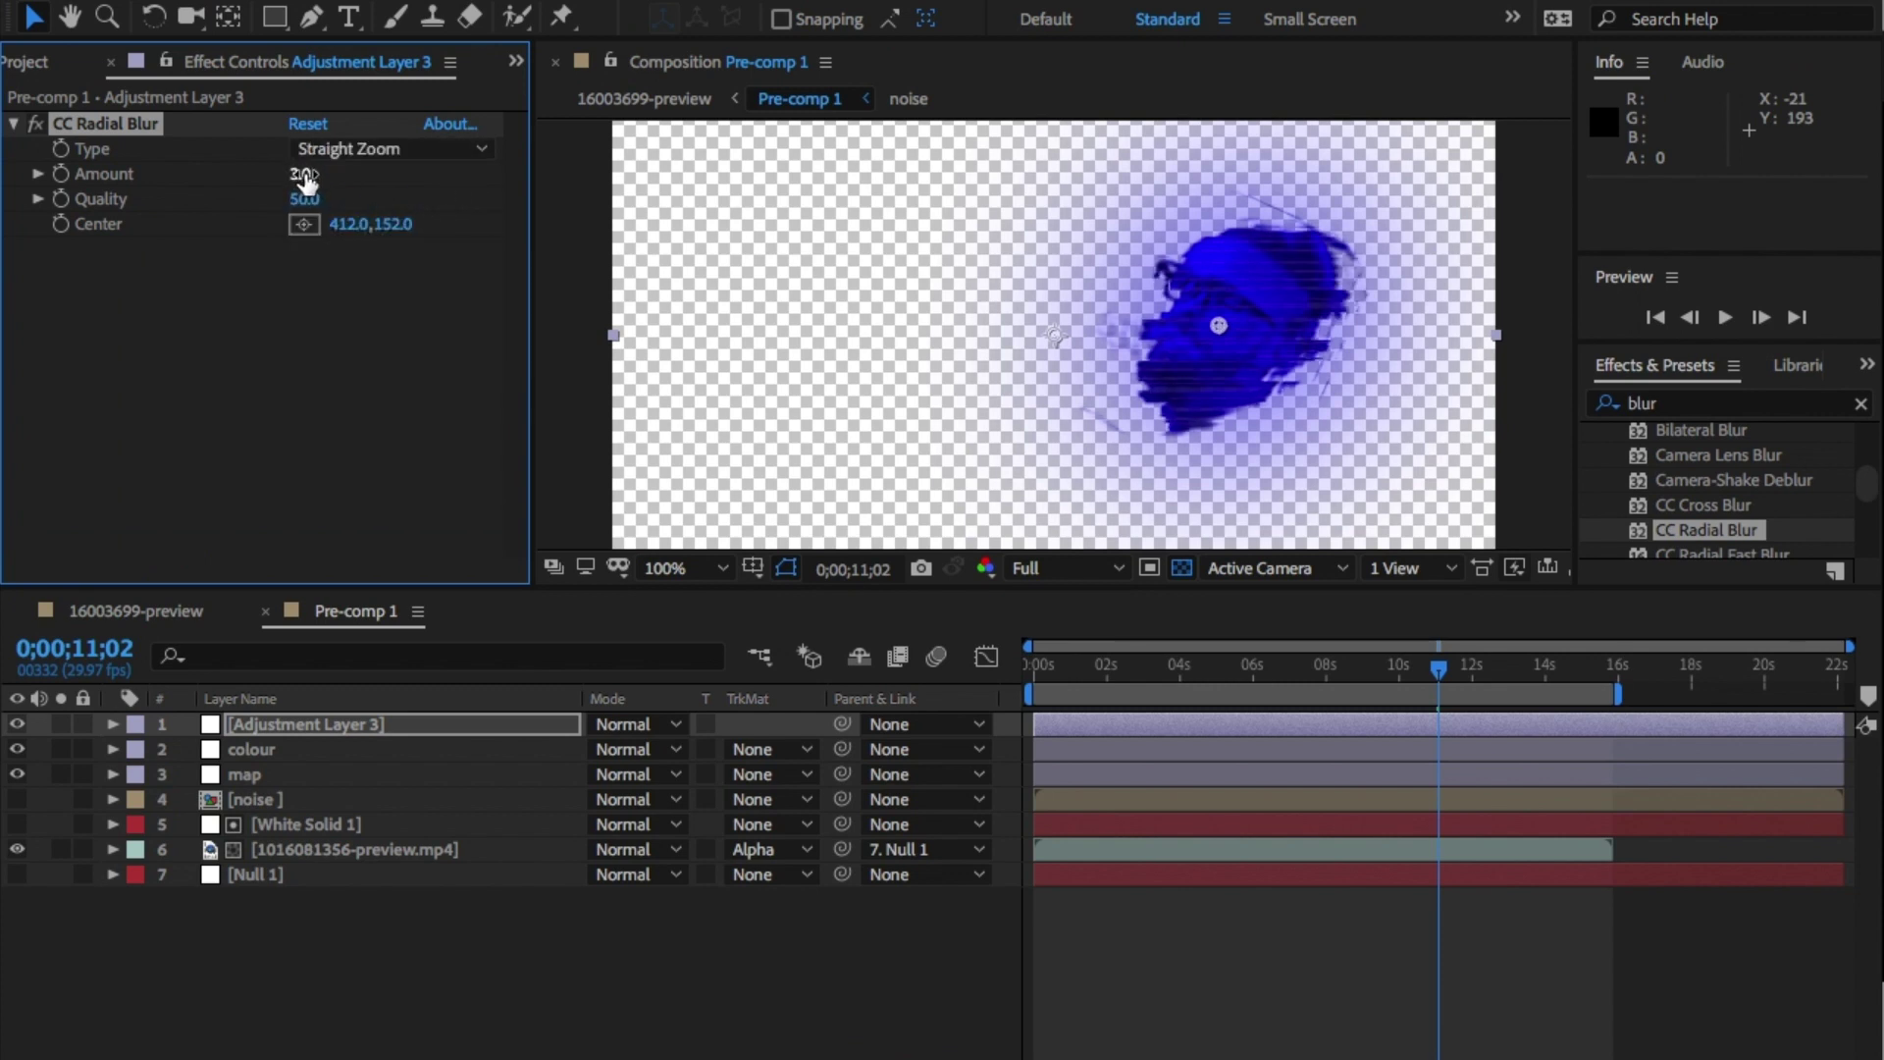
mouse_move(306, 181)
left_mouse_down()
mouse_move(339, 174)
mouse_move(322, 177)
left_mouse_up()
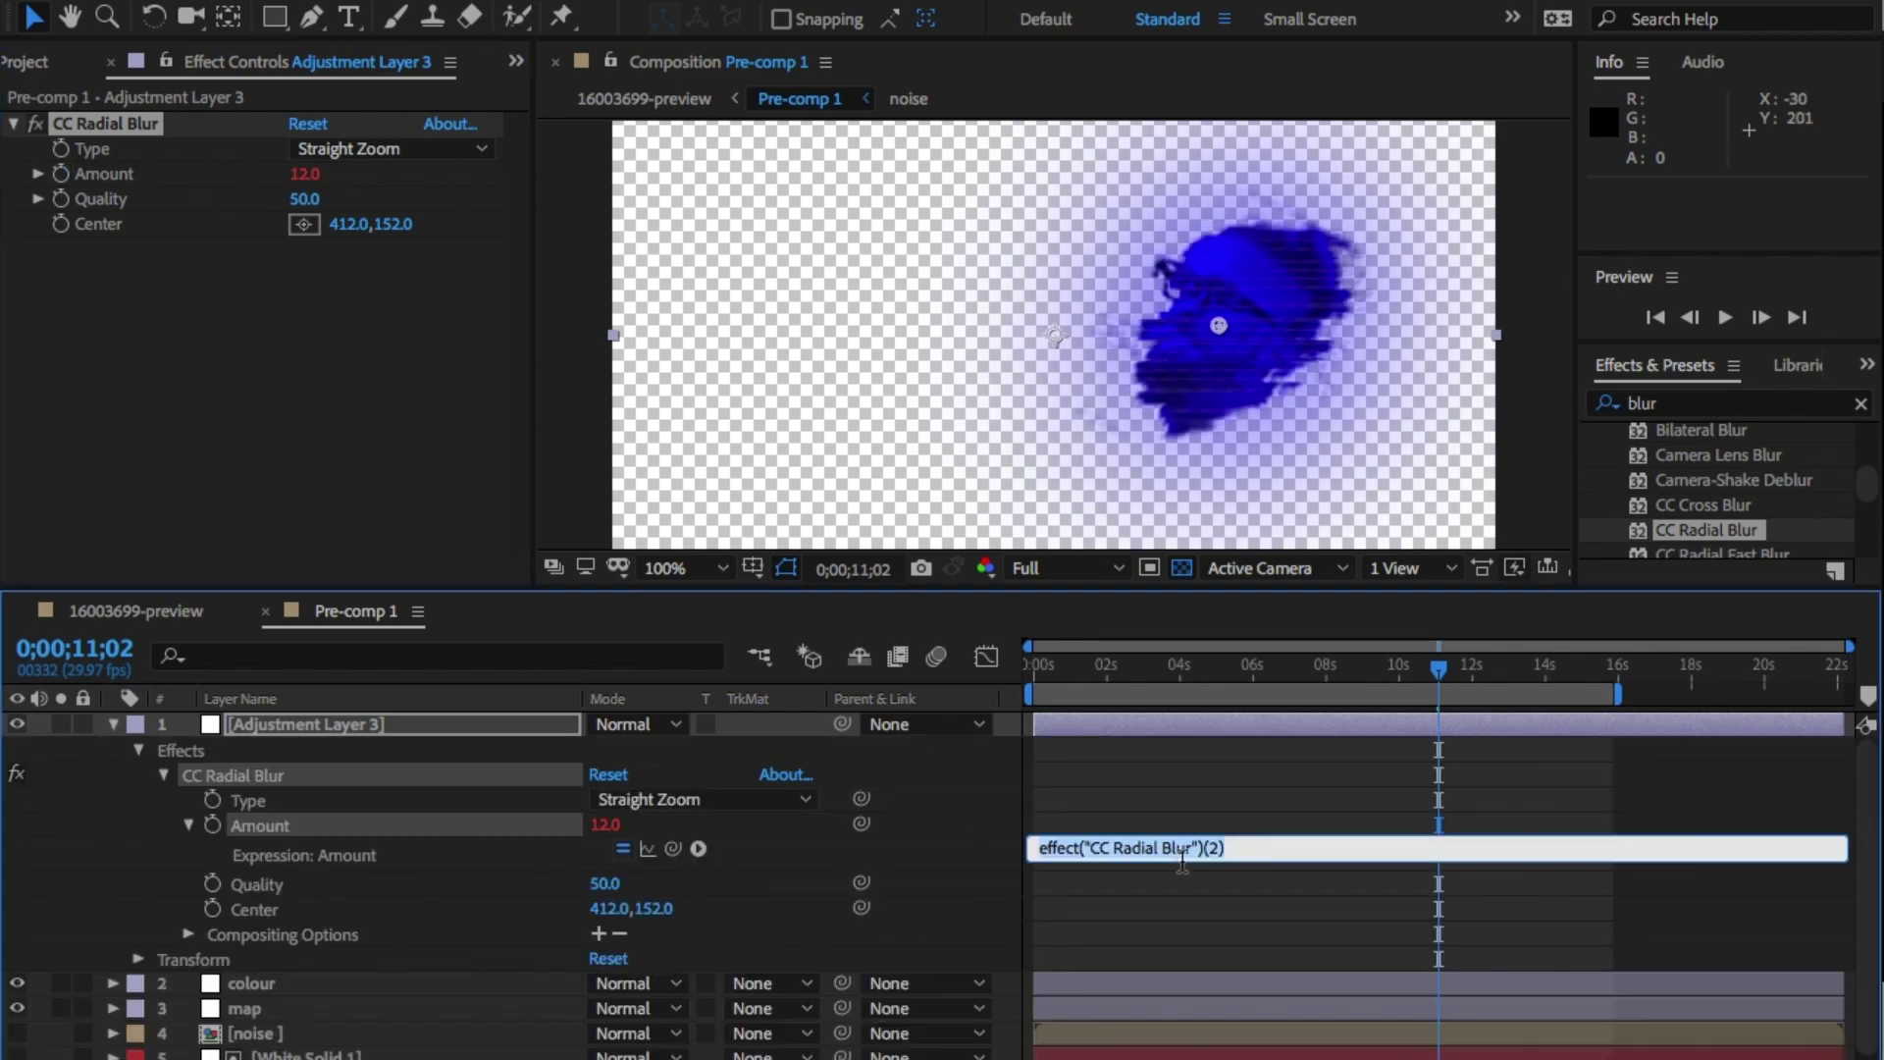
Replace the radial blur Amount expression with wiggle(2,10)
left_click(1259, 868)
left_click(1217, 851)
type("wi")
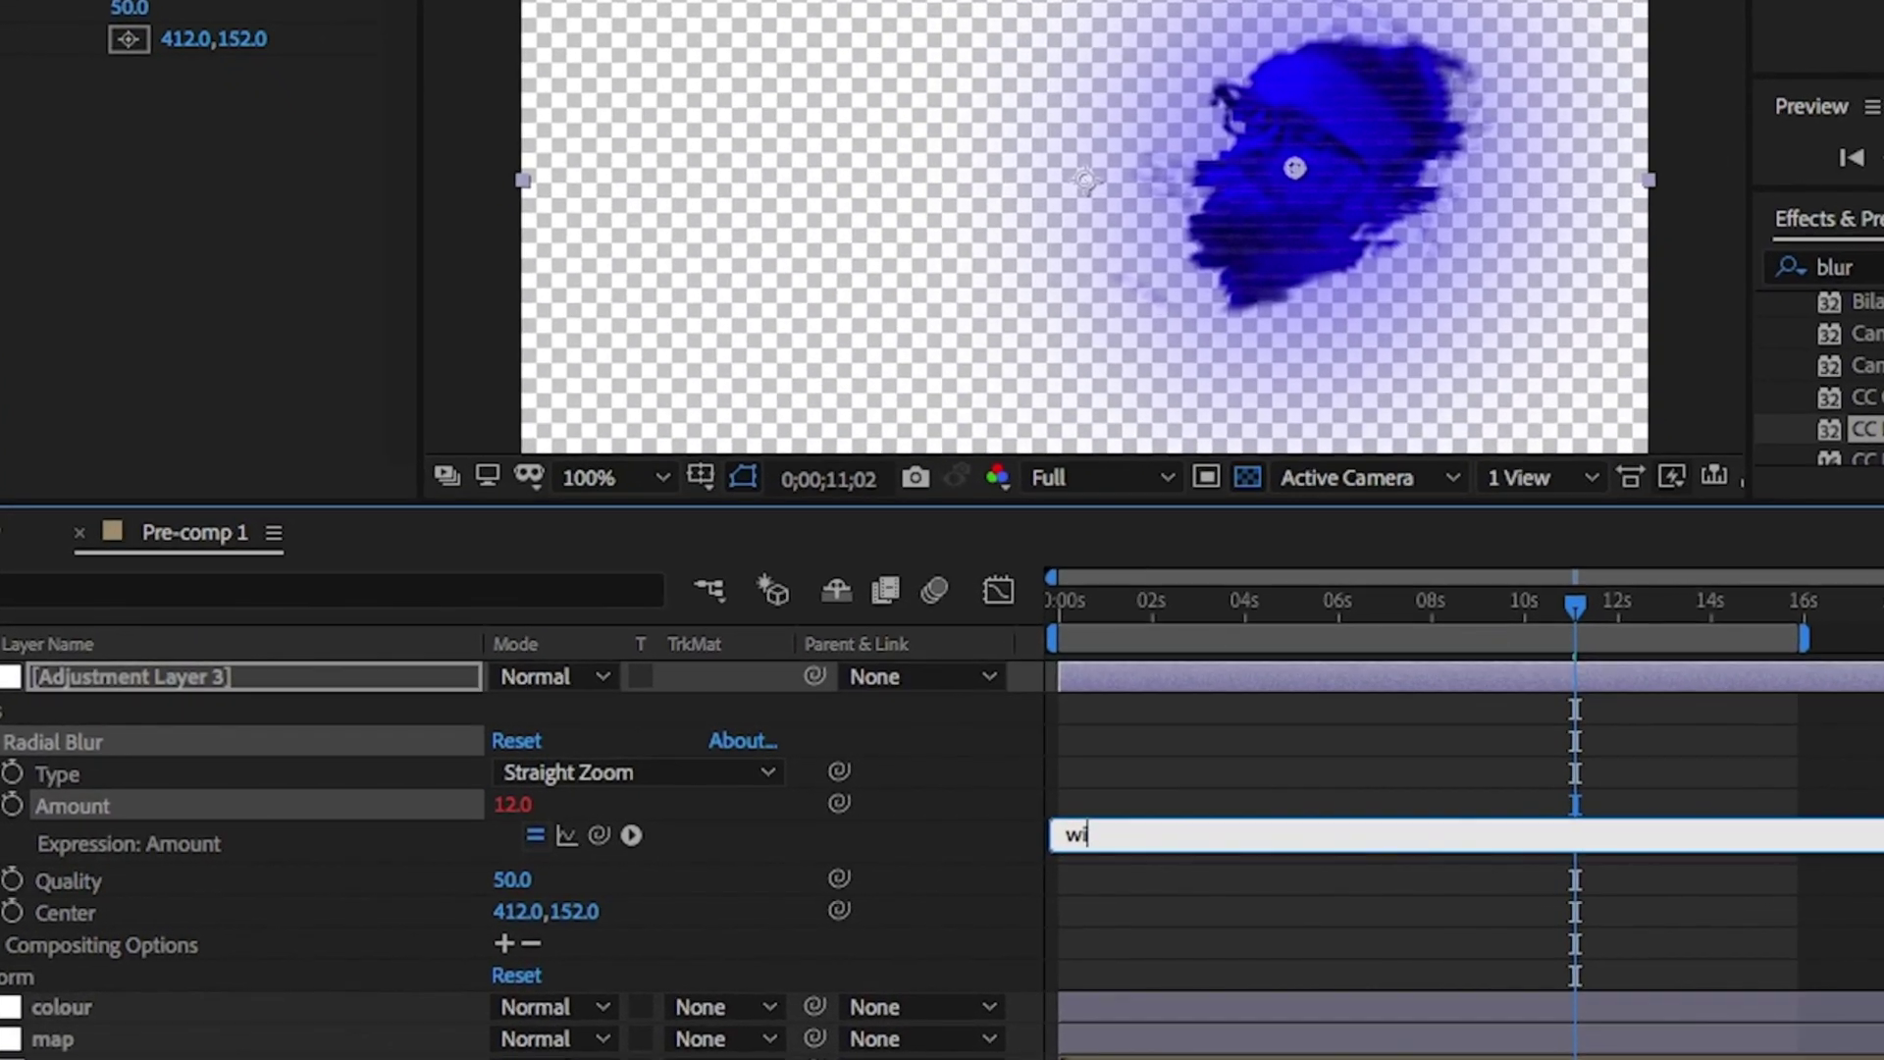
type("gg")
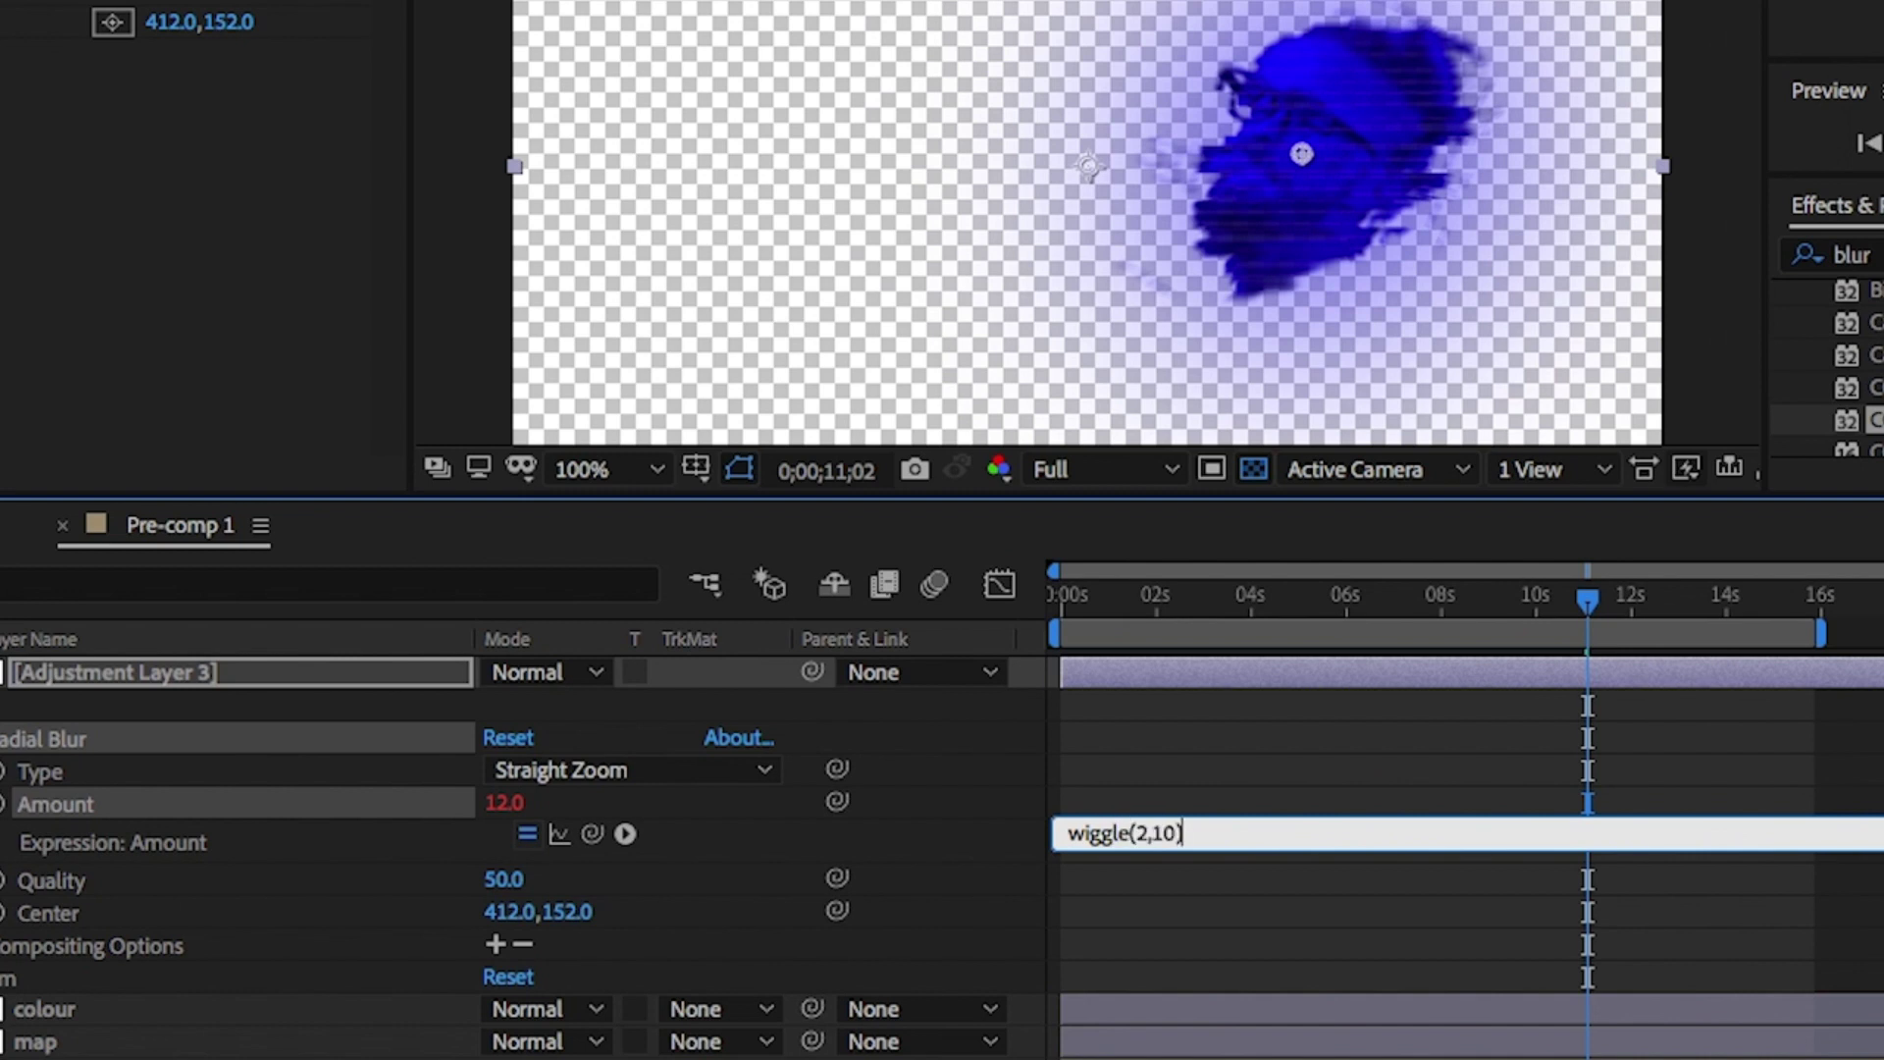
type("le(2,10)")
key("Return")
key("BackSpace")
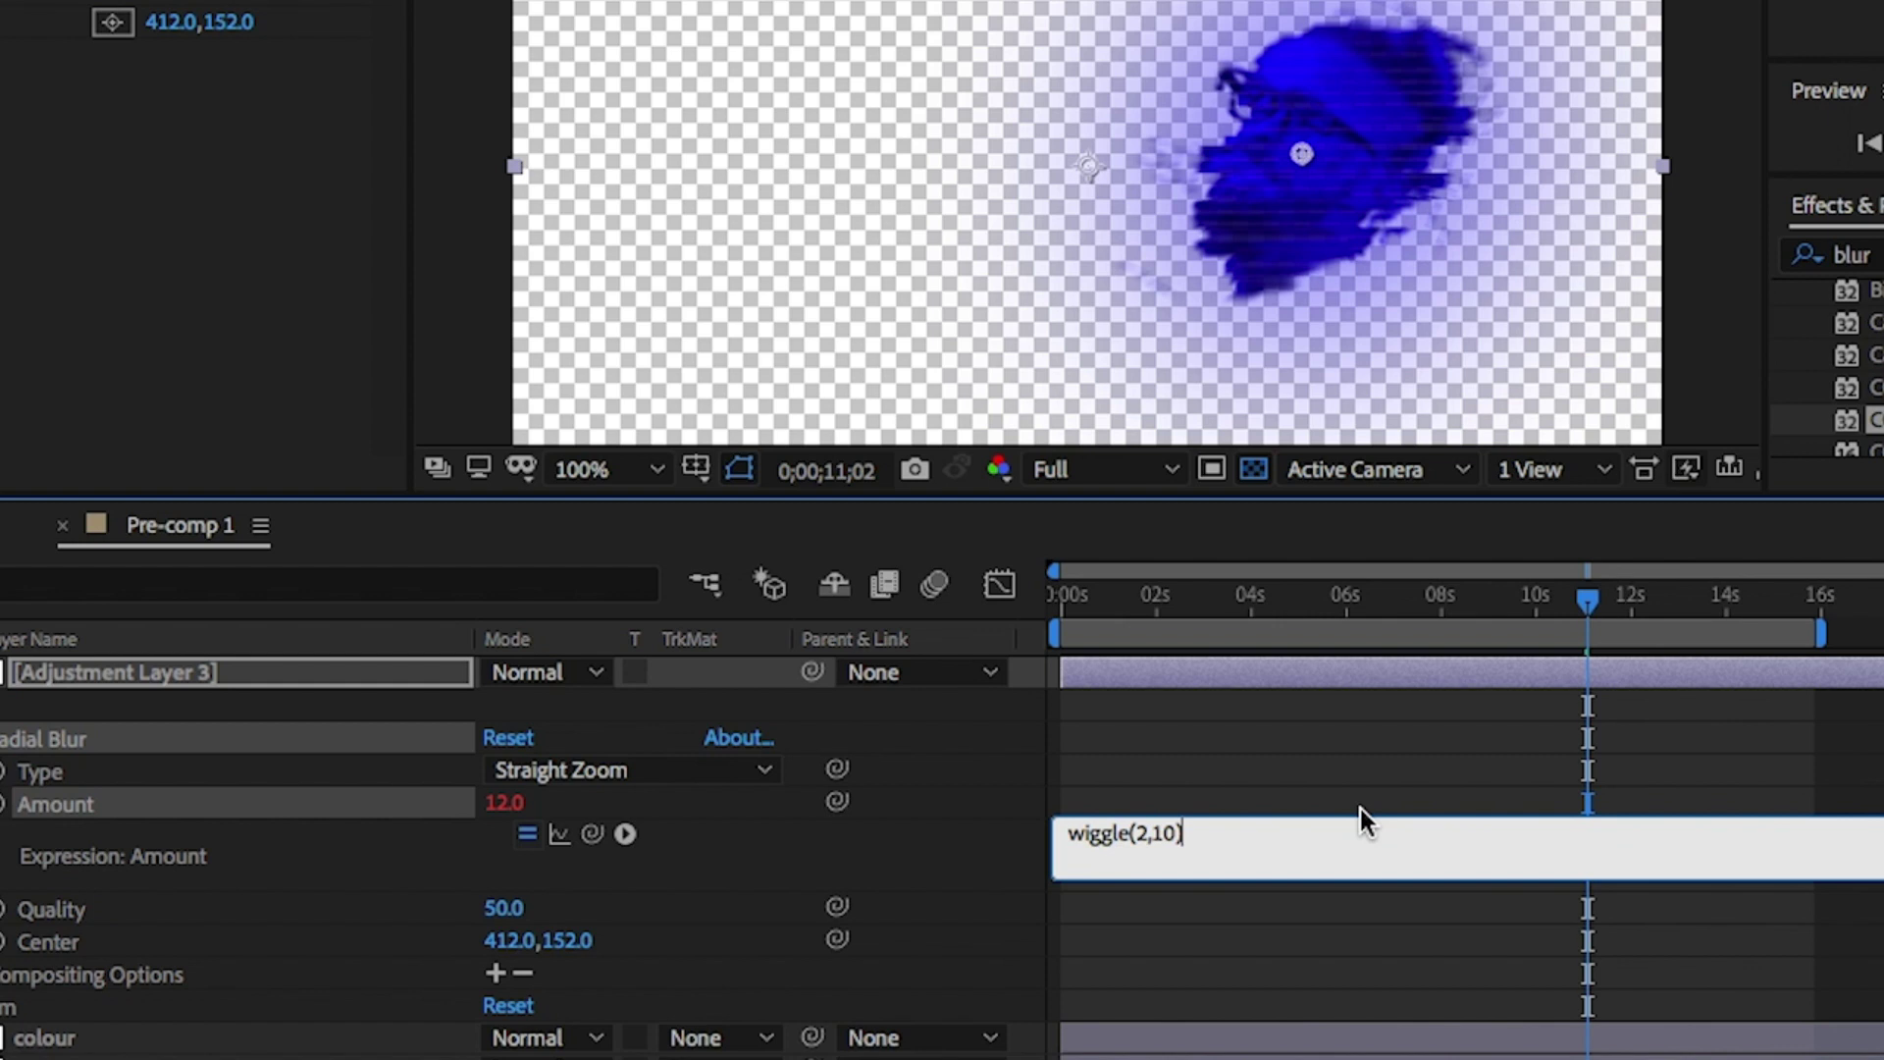
Scrub through the wiggling blur, start the work area at about 8 seconds and play a preview
left_click_drag(1217, 598, 1043, 598)
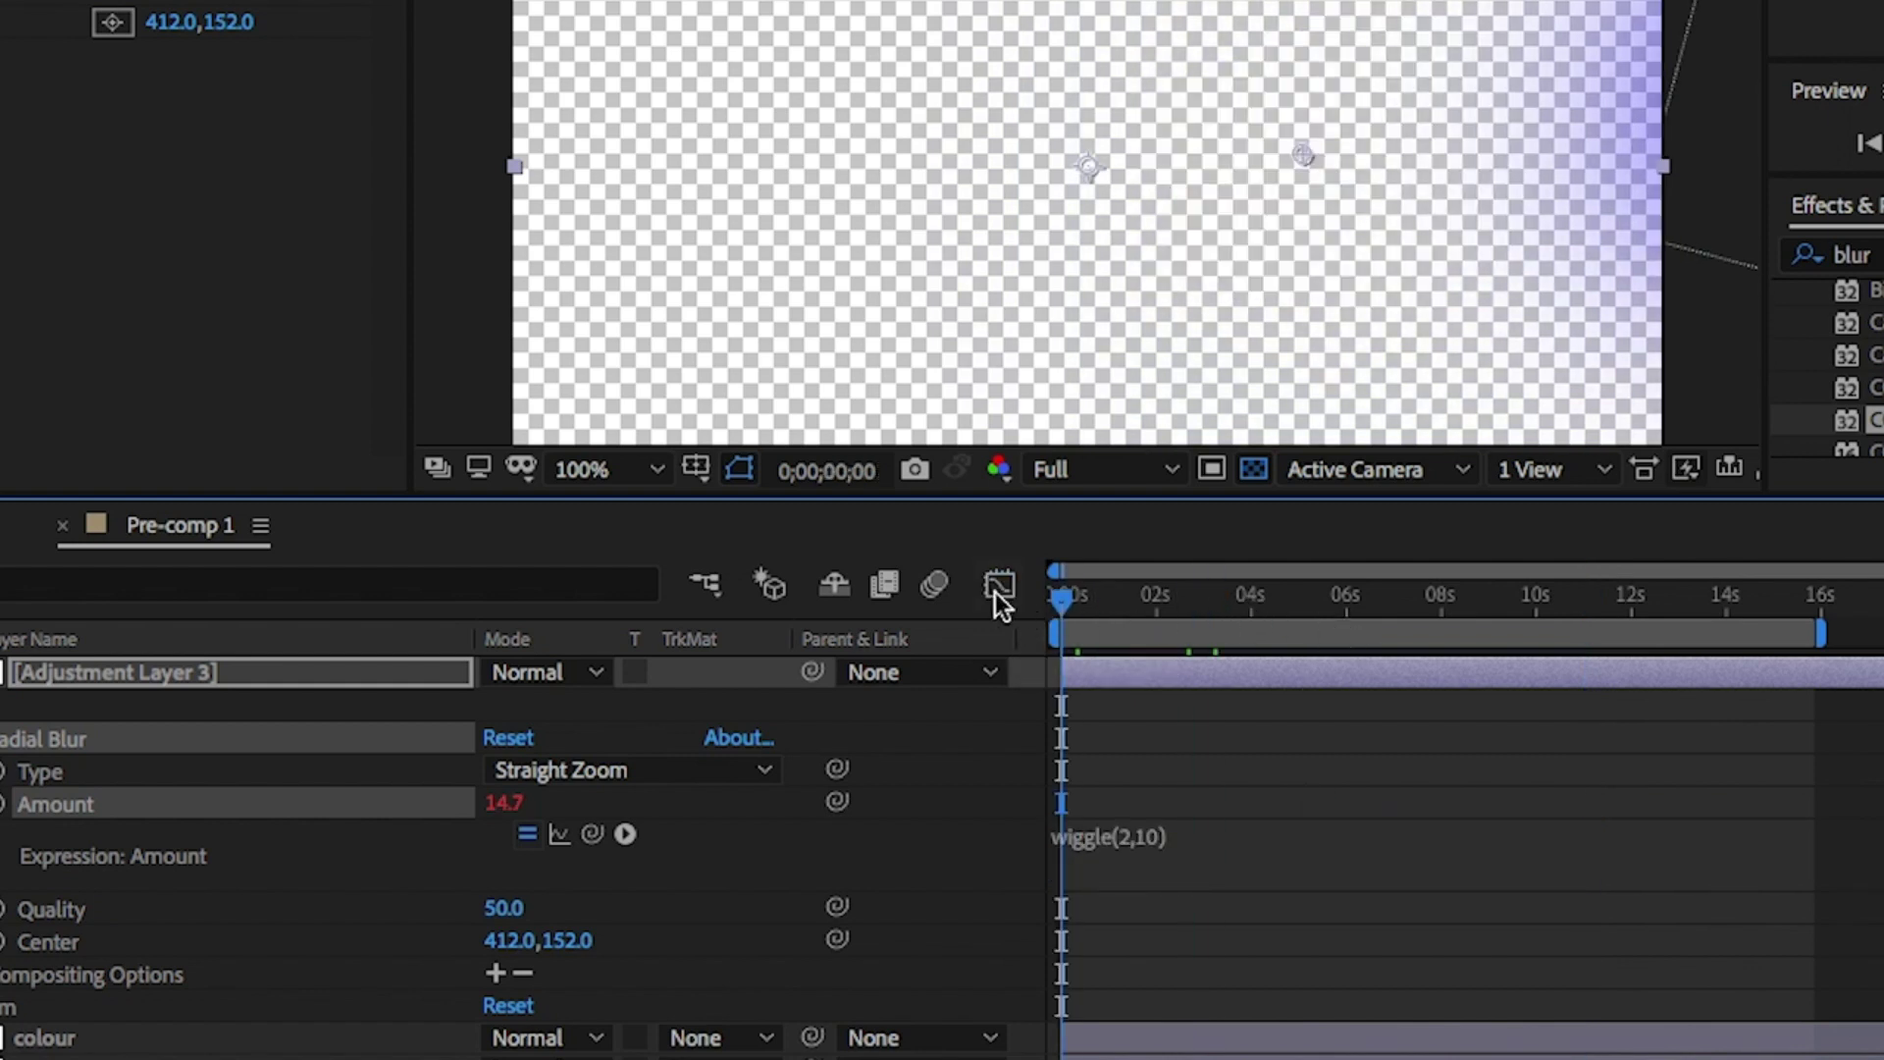
left_click_drag(1052, 603, 1456, 611)
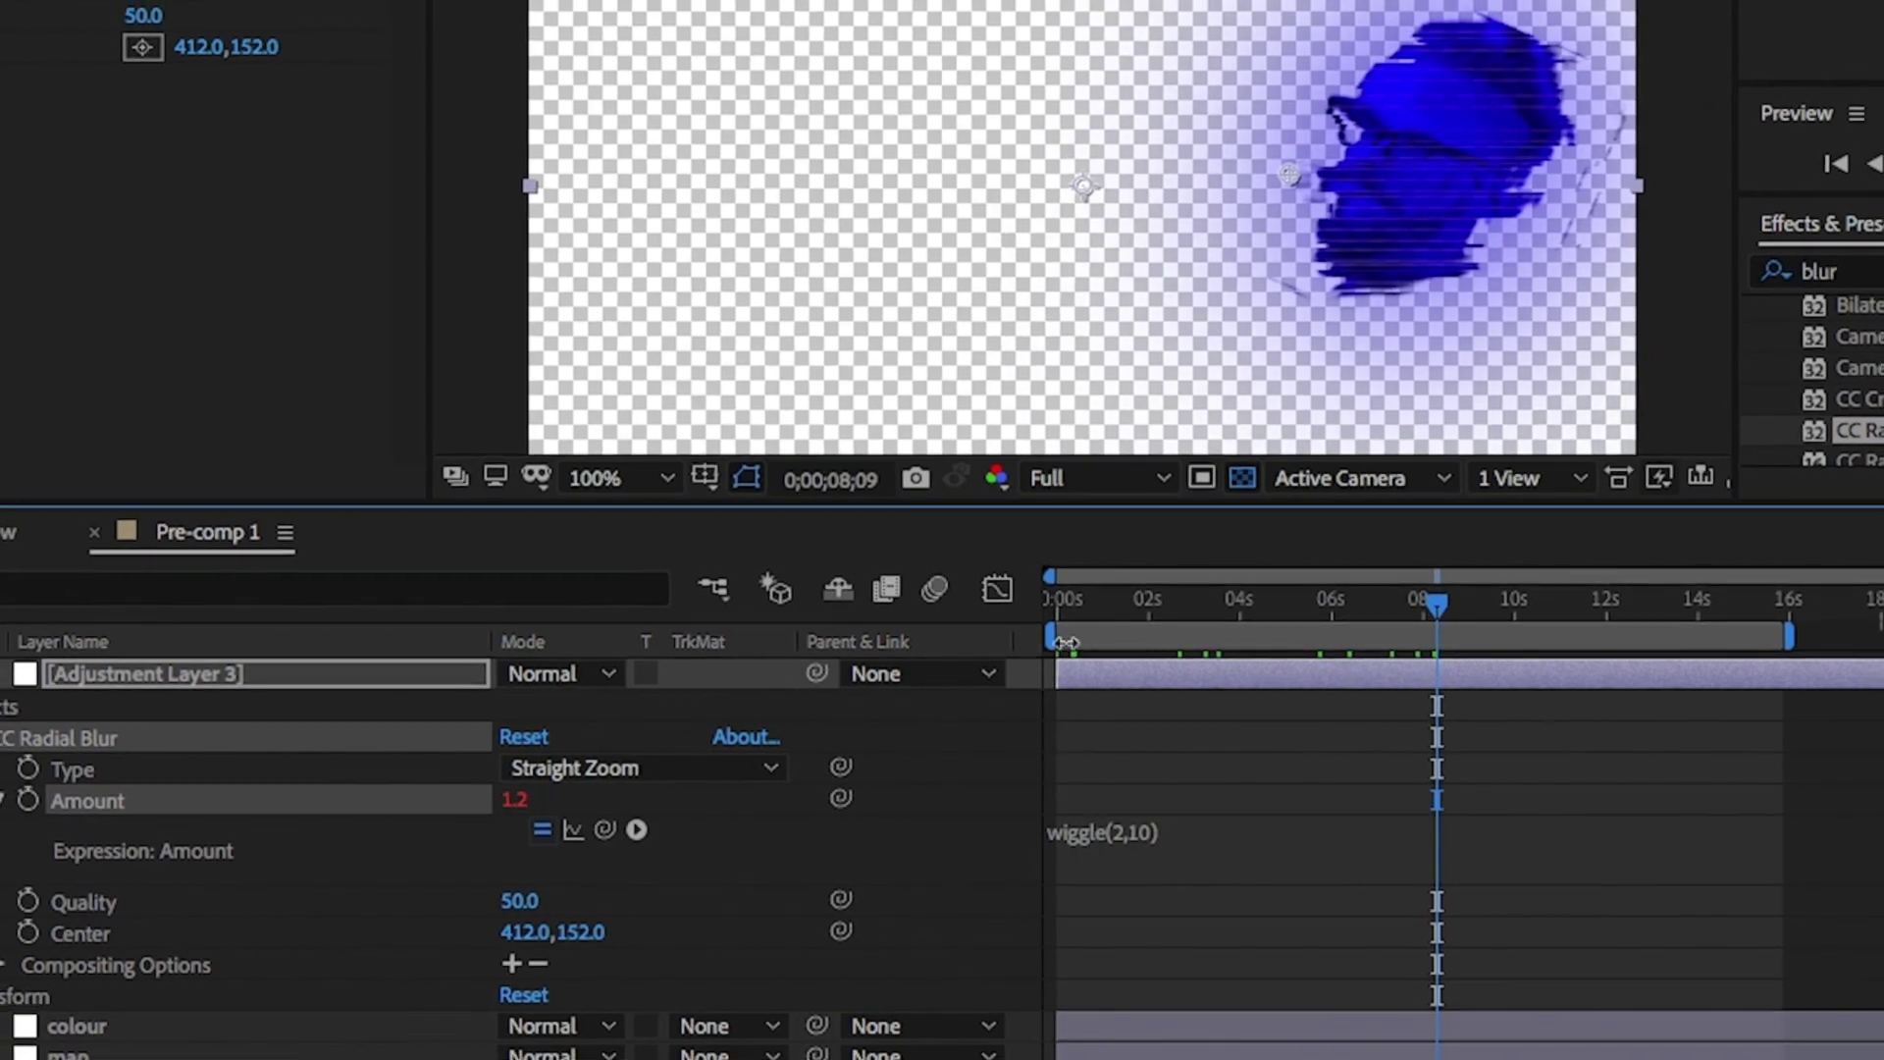
left_click_drag(1060, 642, 1394, 650)
key("space")
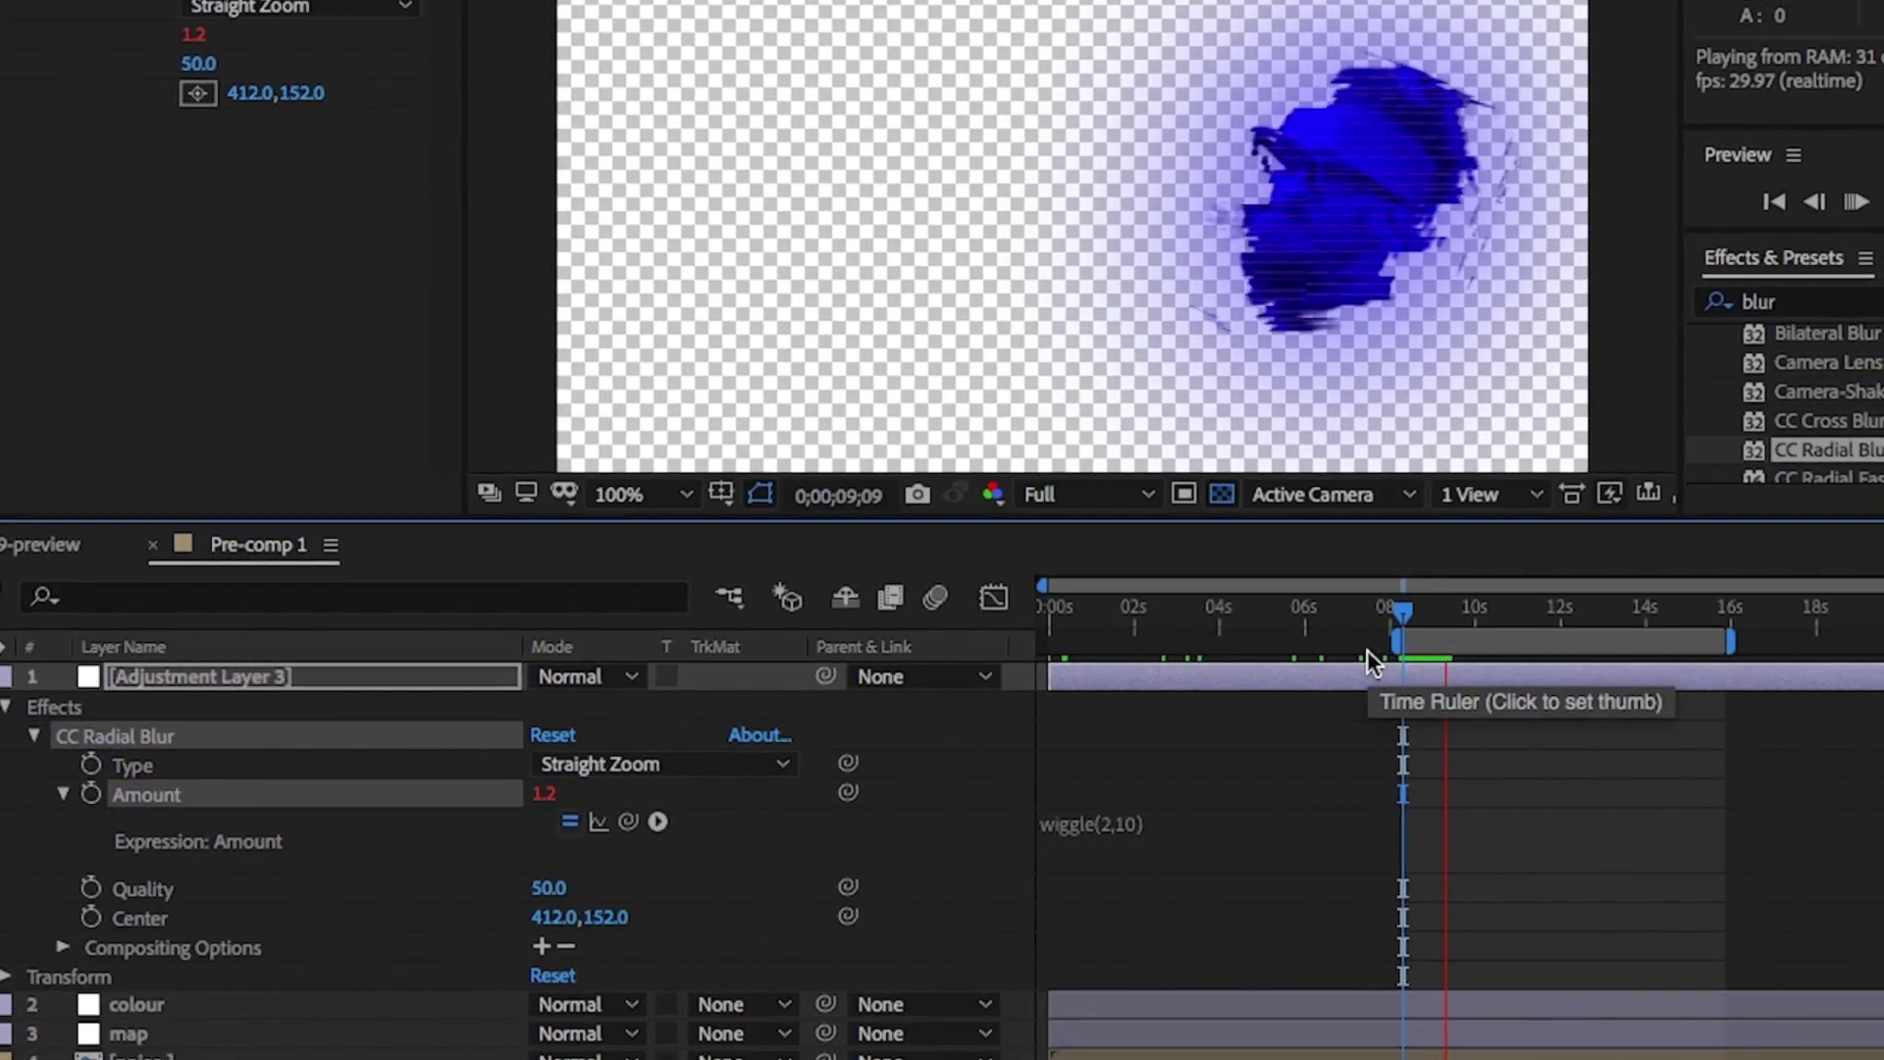
Reduce the wiggle strength by changing the blur Amount expression to wiggle(2,8)
left_click(1122, 824)
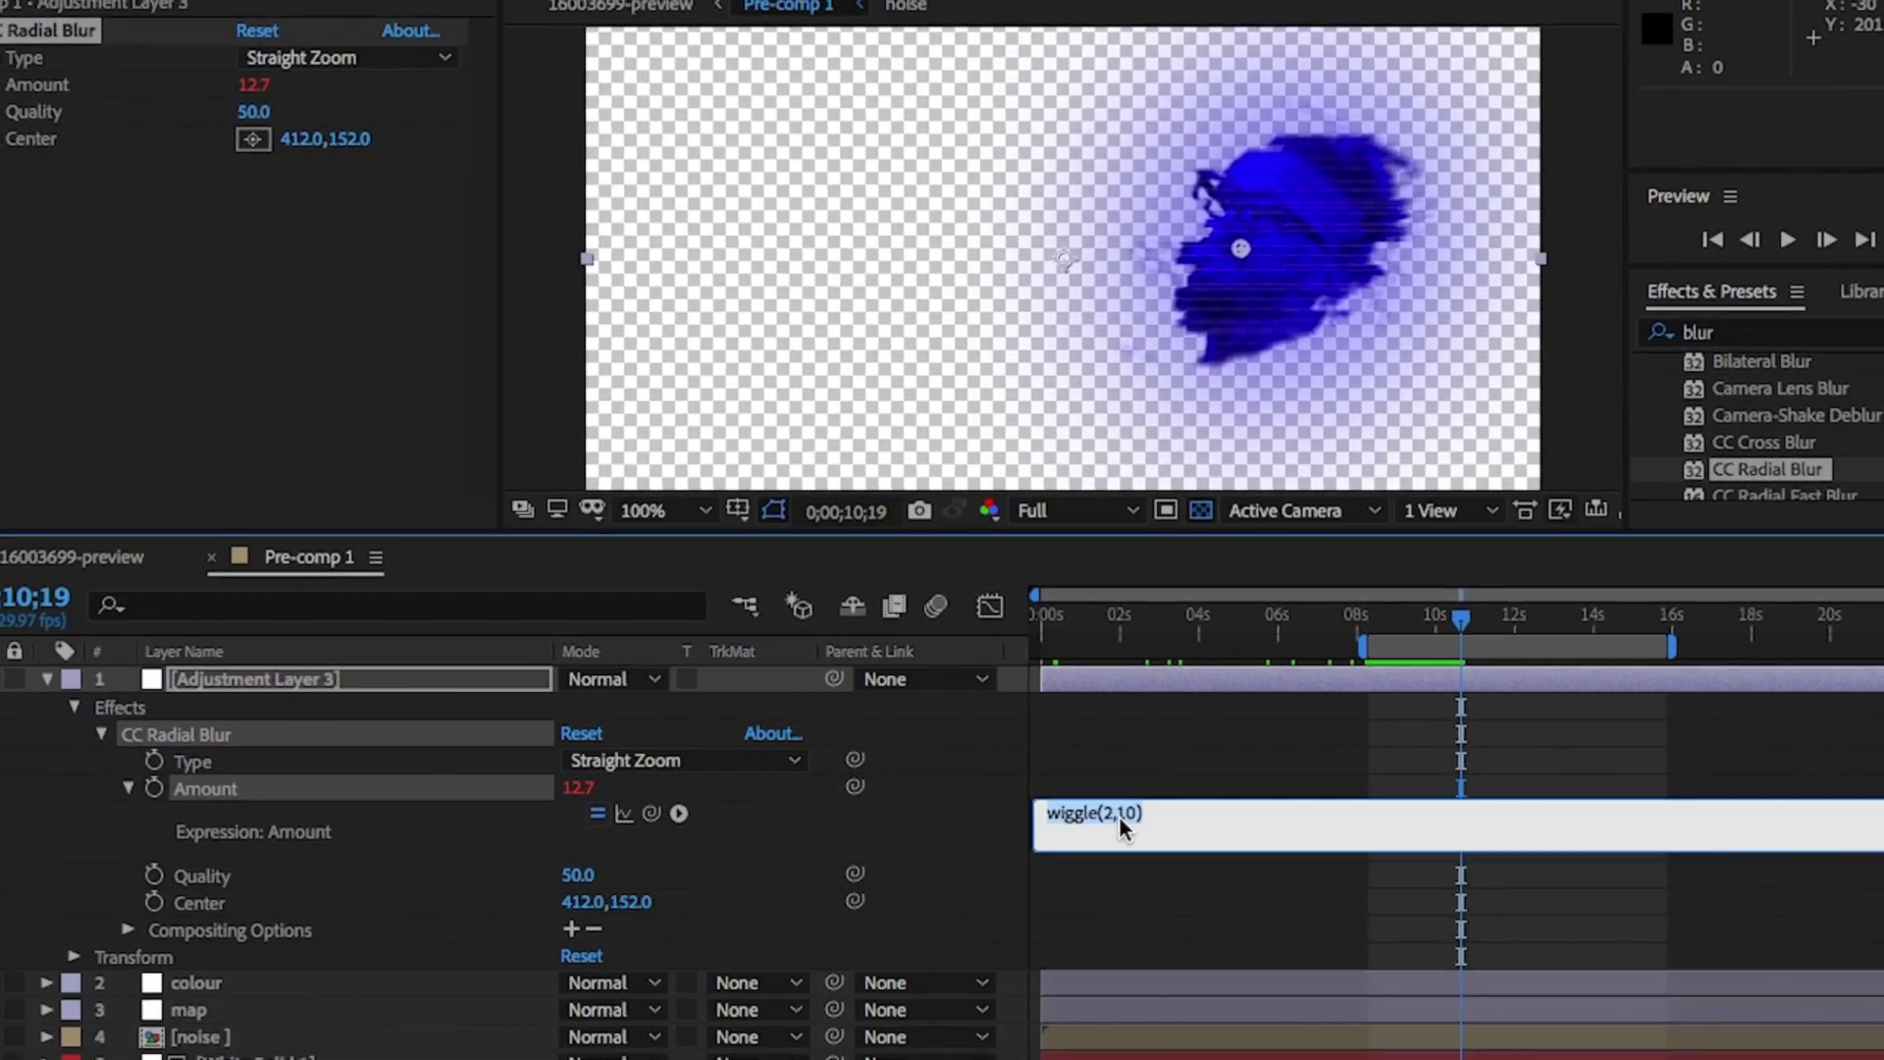
left_click(1135, 815)
key("BackSpace")
key("BackSpace")
type("8")
left_click(1151, 743)
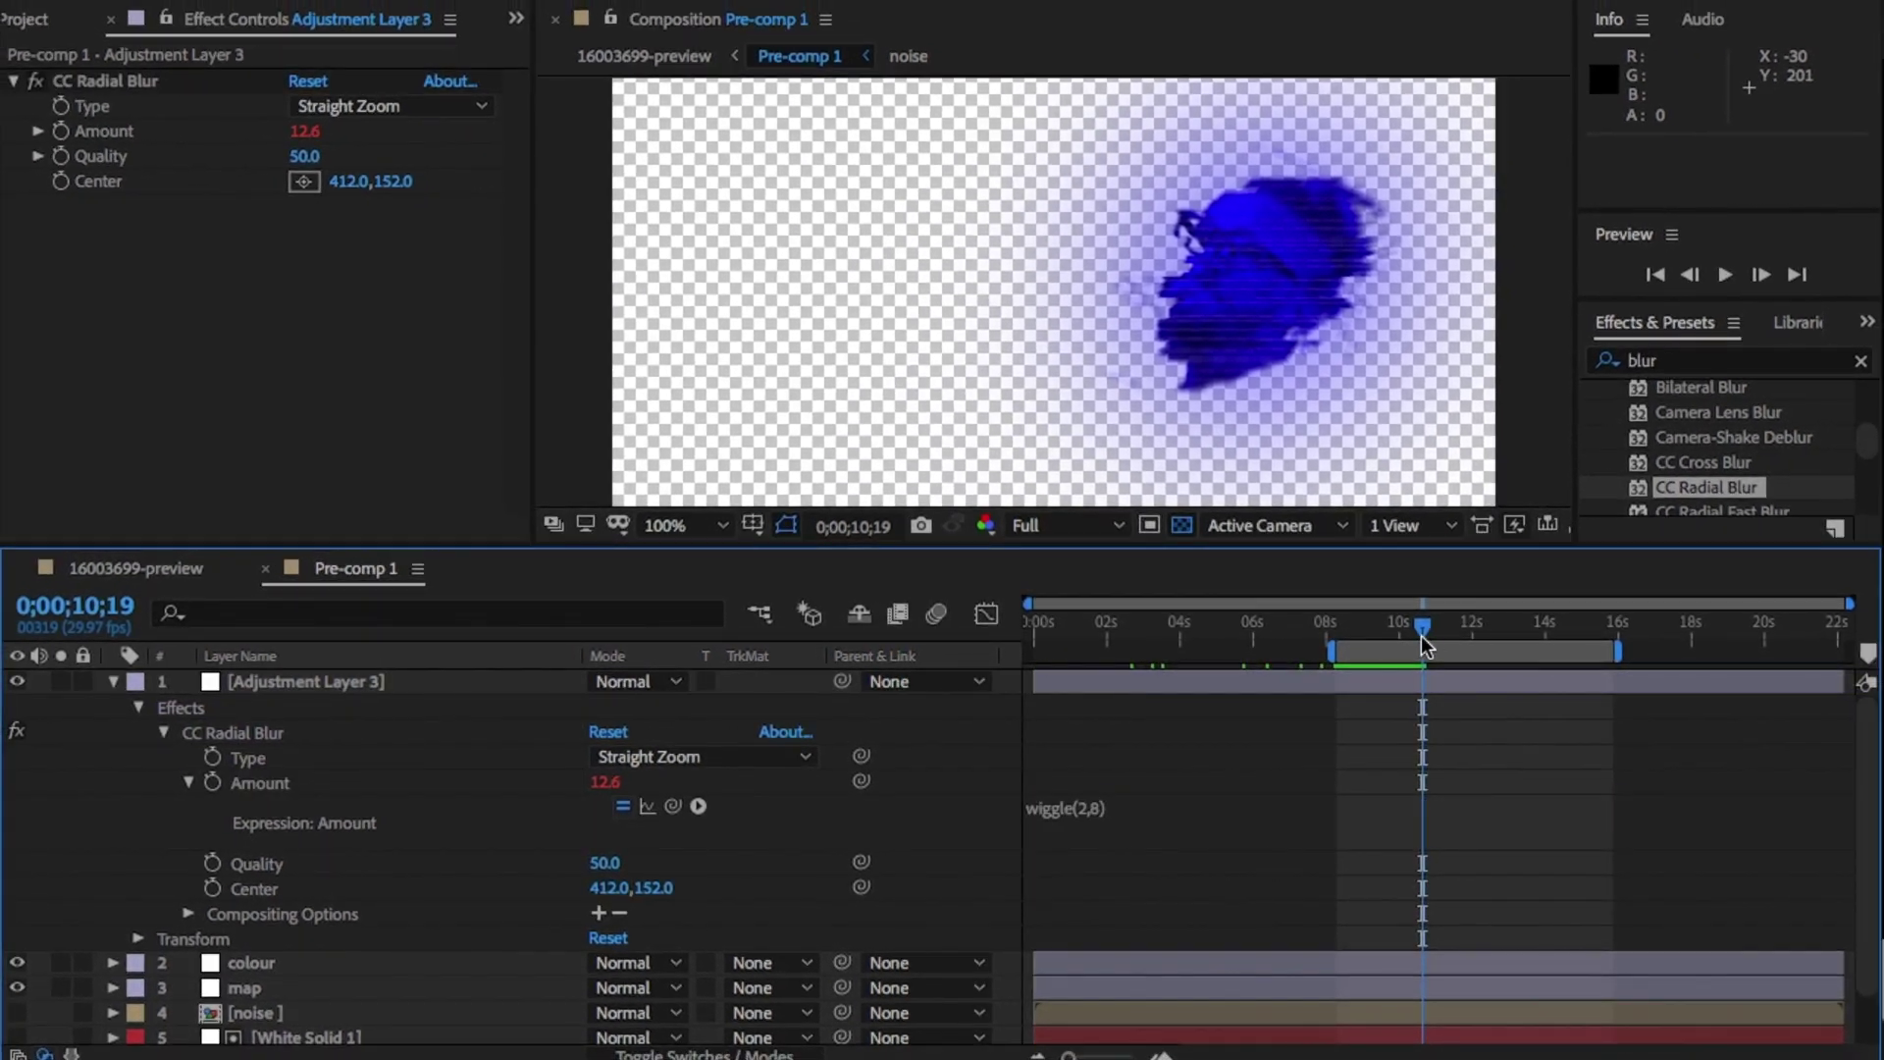
Collapse Adjustment Layer 3 and rename it as blur
left_click(113, 681)
key("Return")
type("blur")
key("Return")
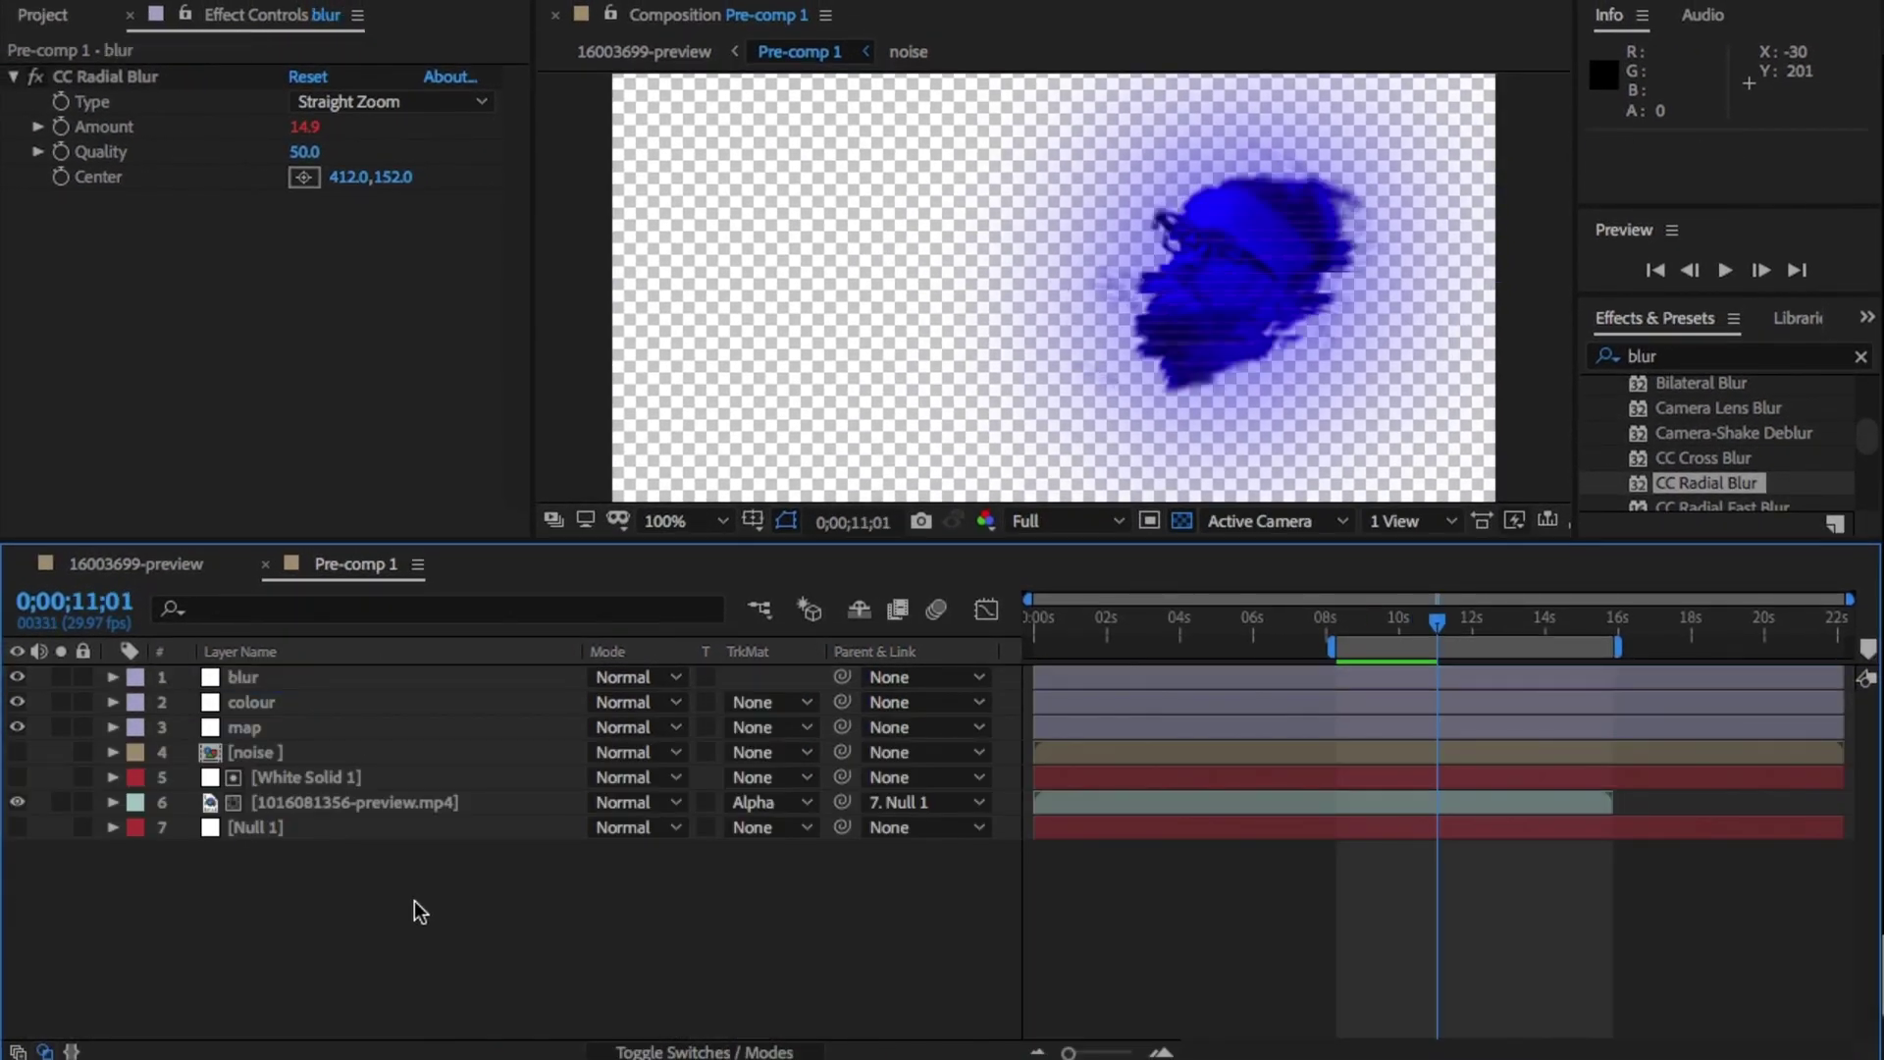
Create a white 600 × 316 px solid named light at the top of the pre-comp
right_click(420, 912)
mouse_move(461, 741)
left_click(932, 817)
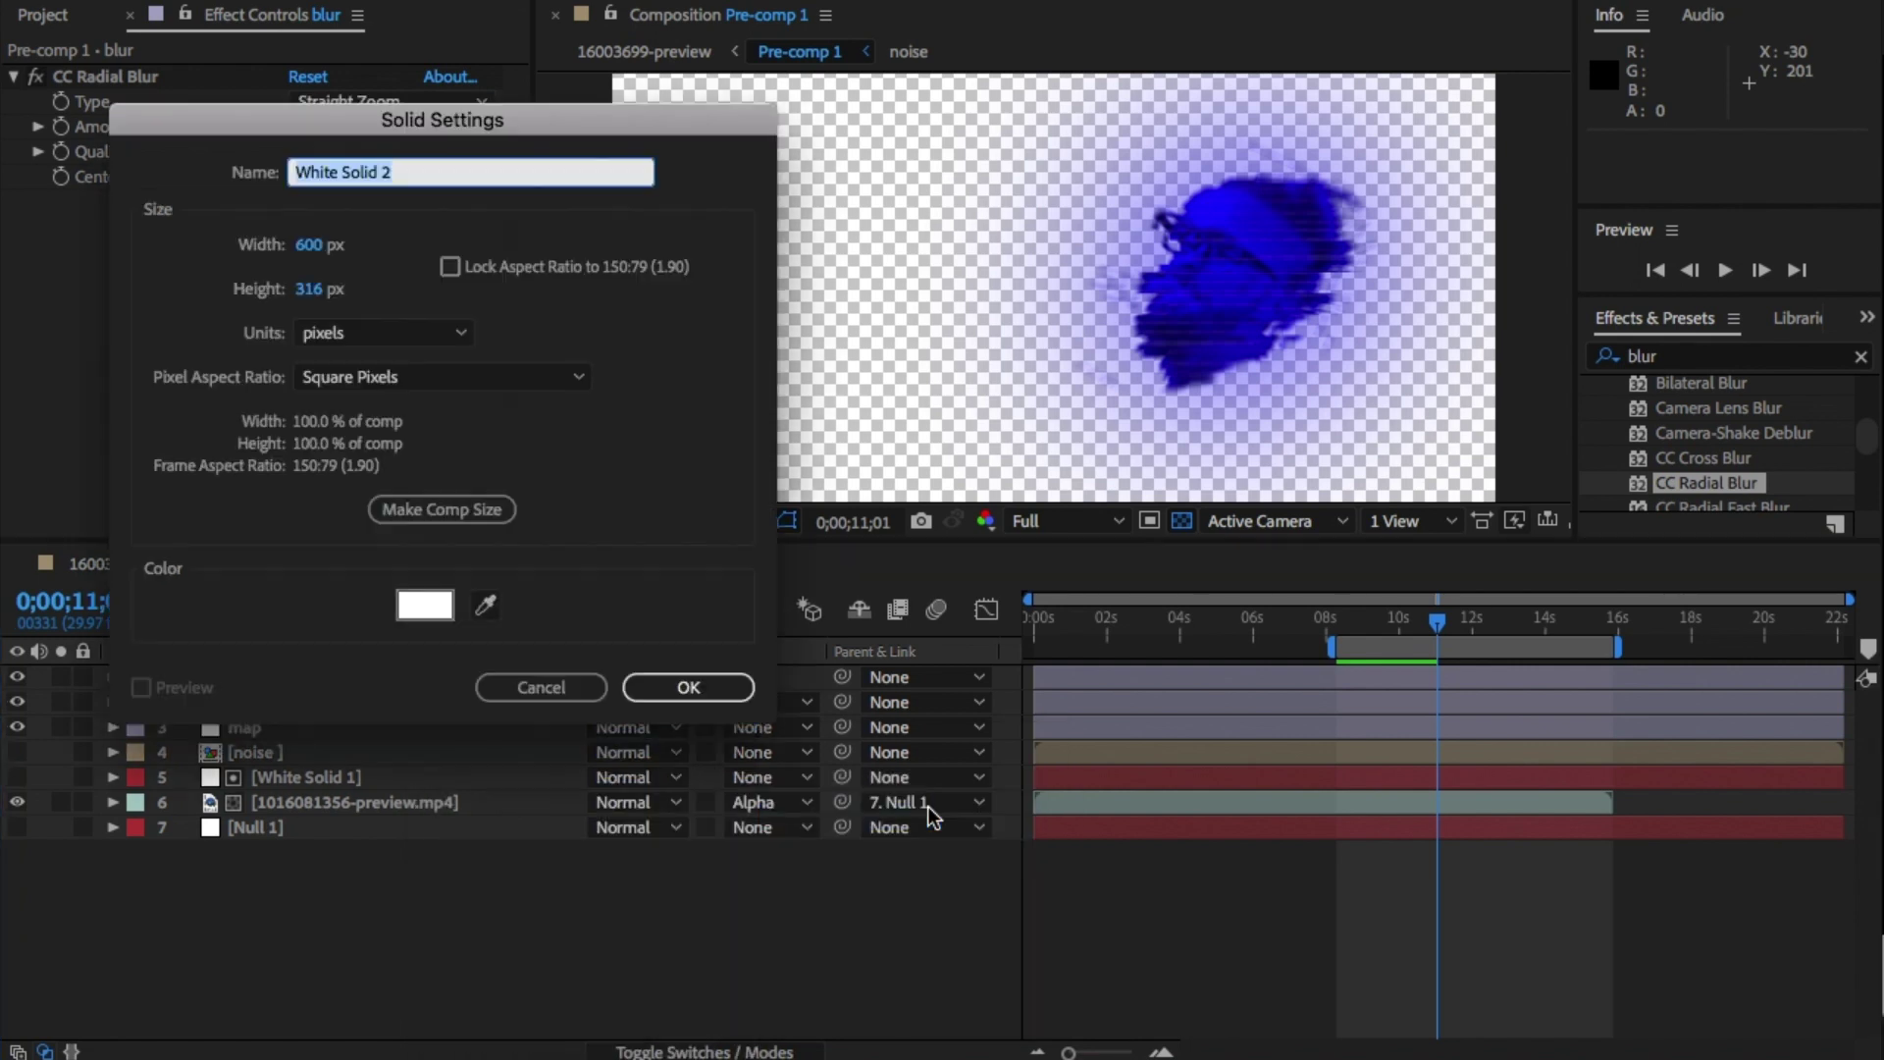
type("light")
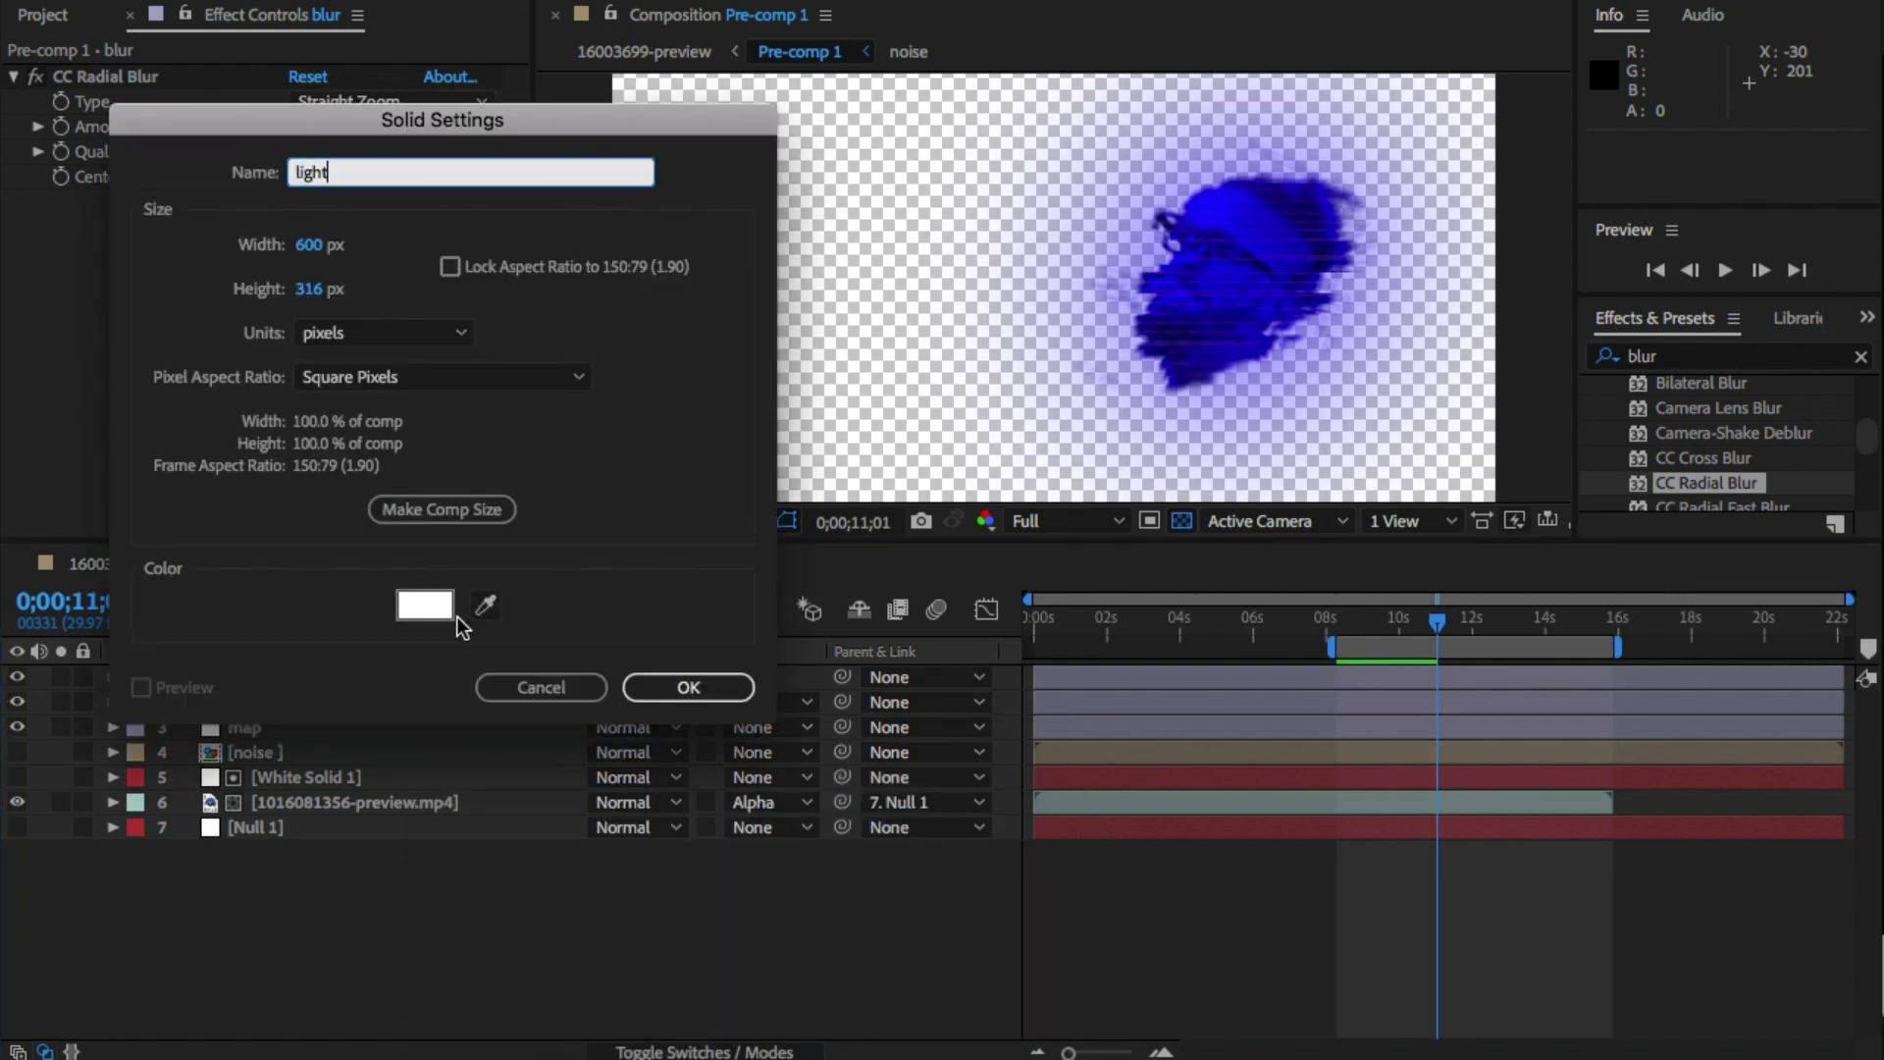
key("Return")
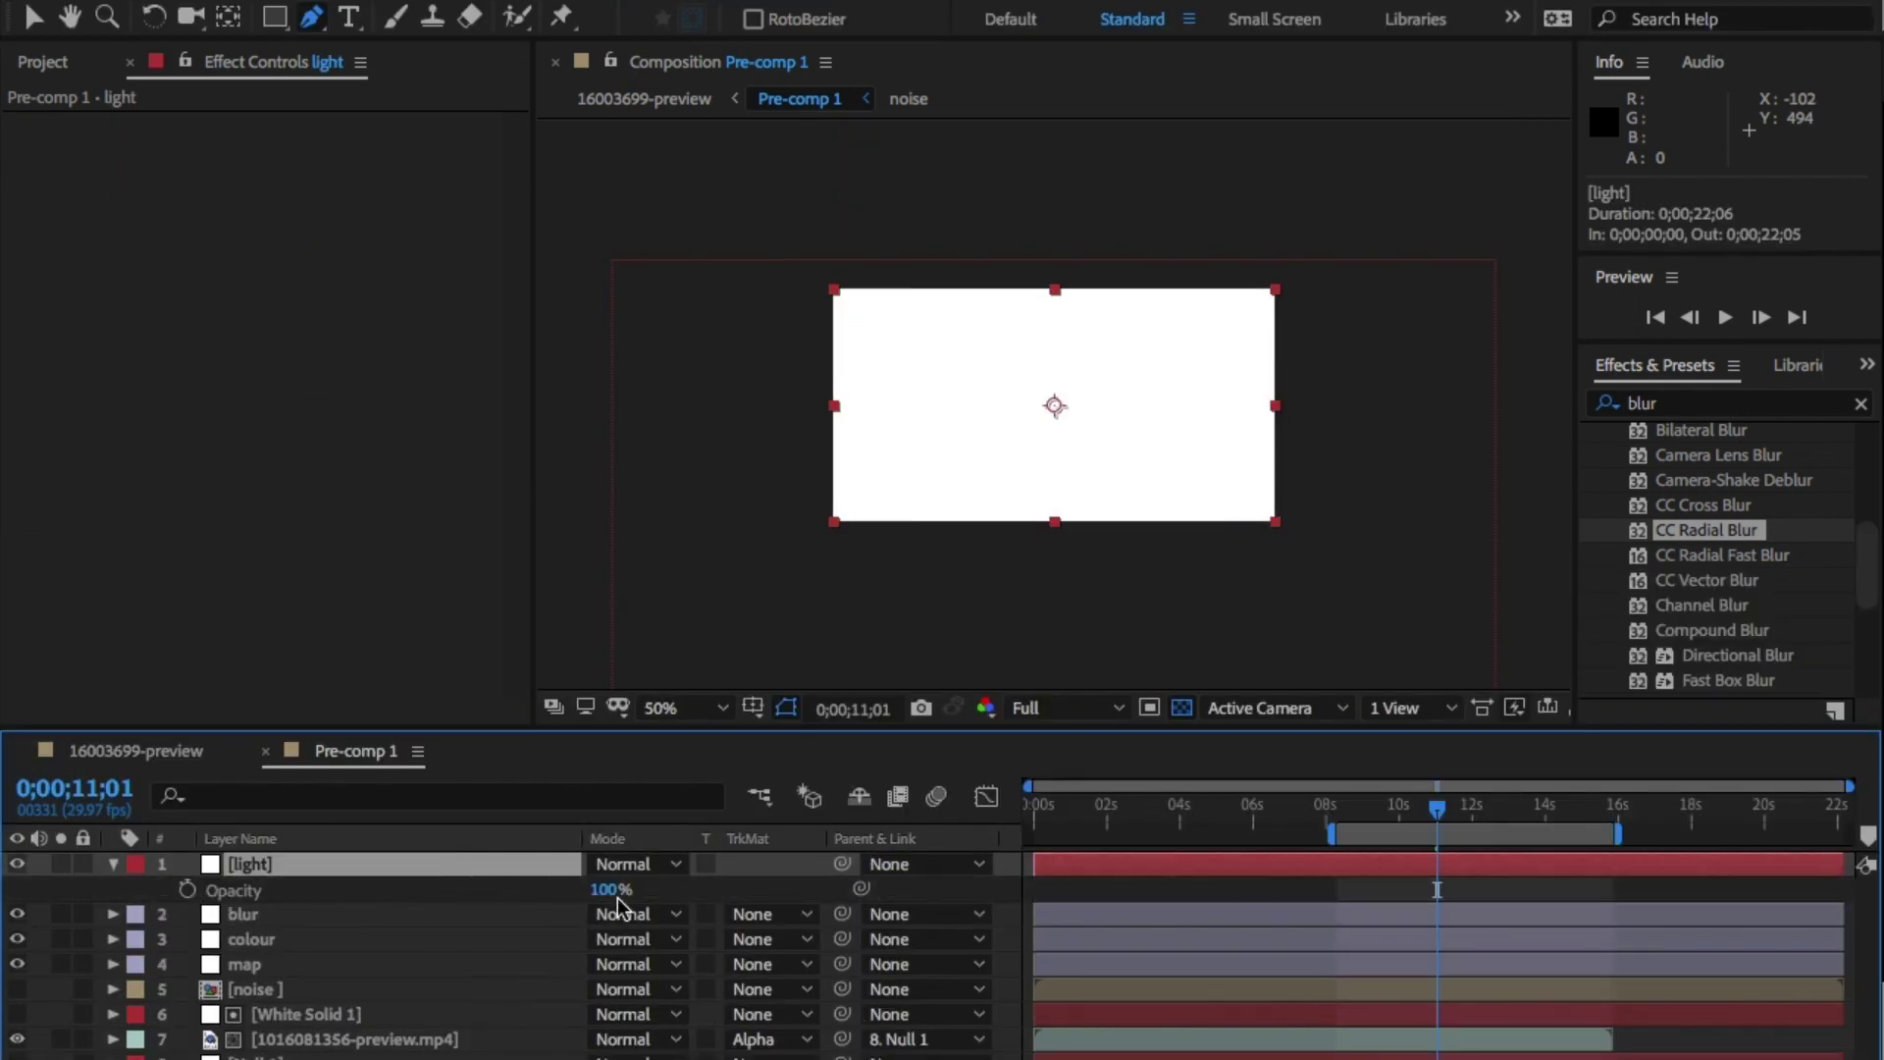
Lower the light layer's opacity to 31% and draw a triangular mask fanning upward from the base of the head
left_click_drag(609, 889, 512, 895)
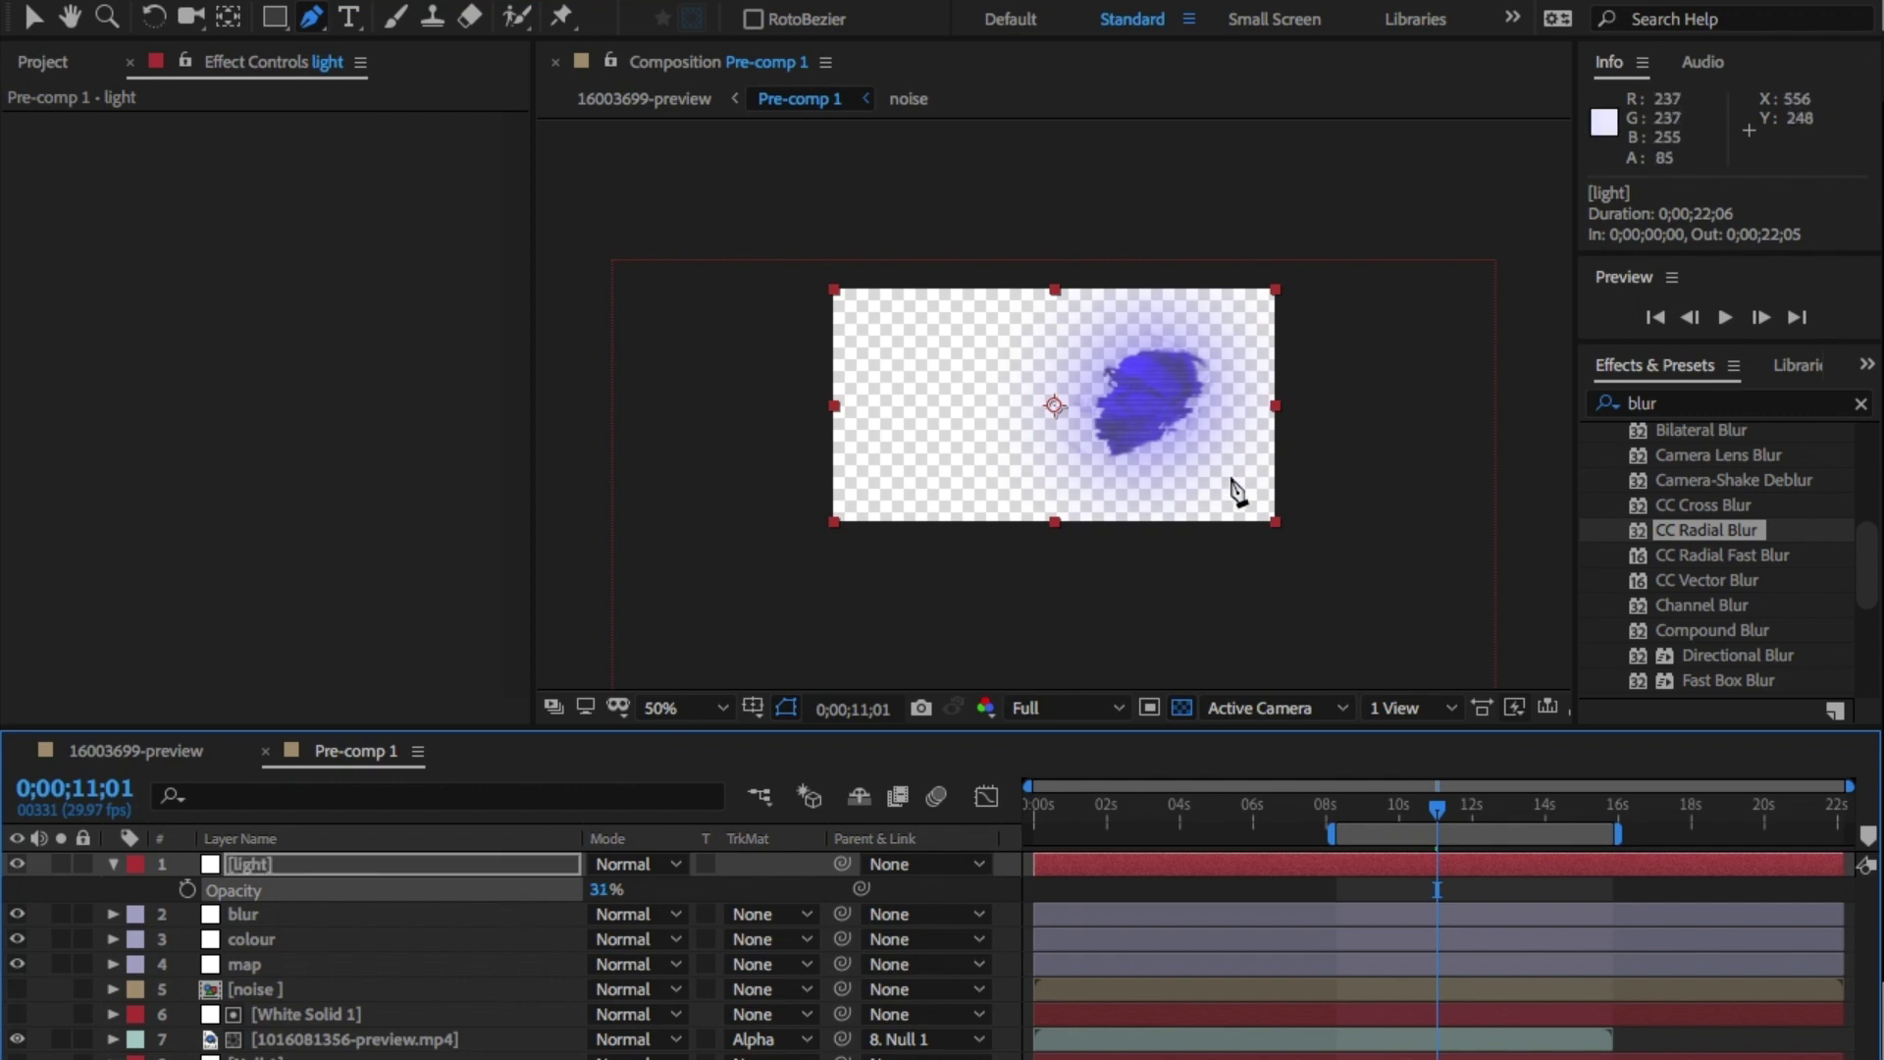
left_click(1136, 456)
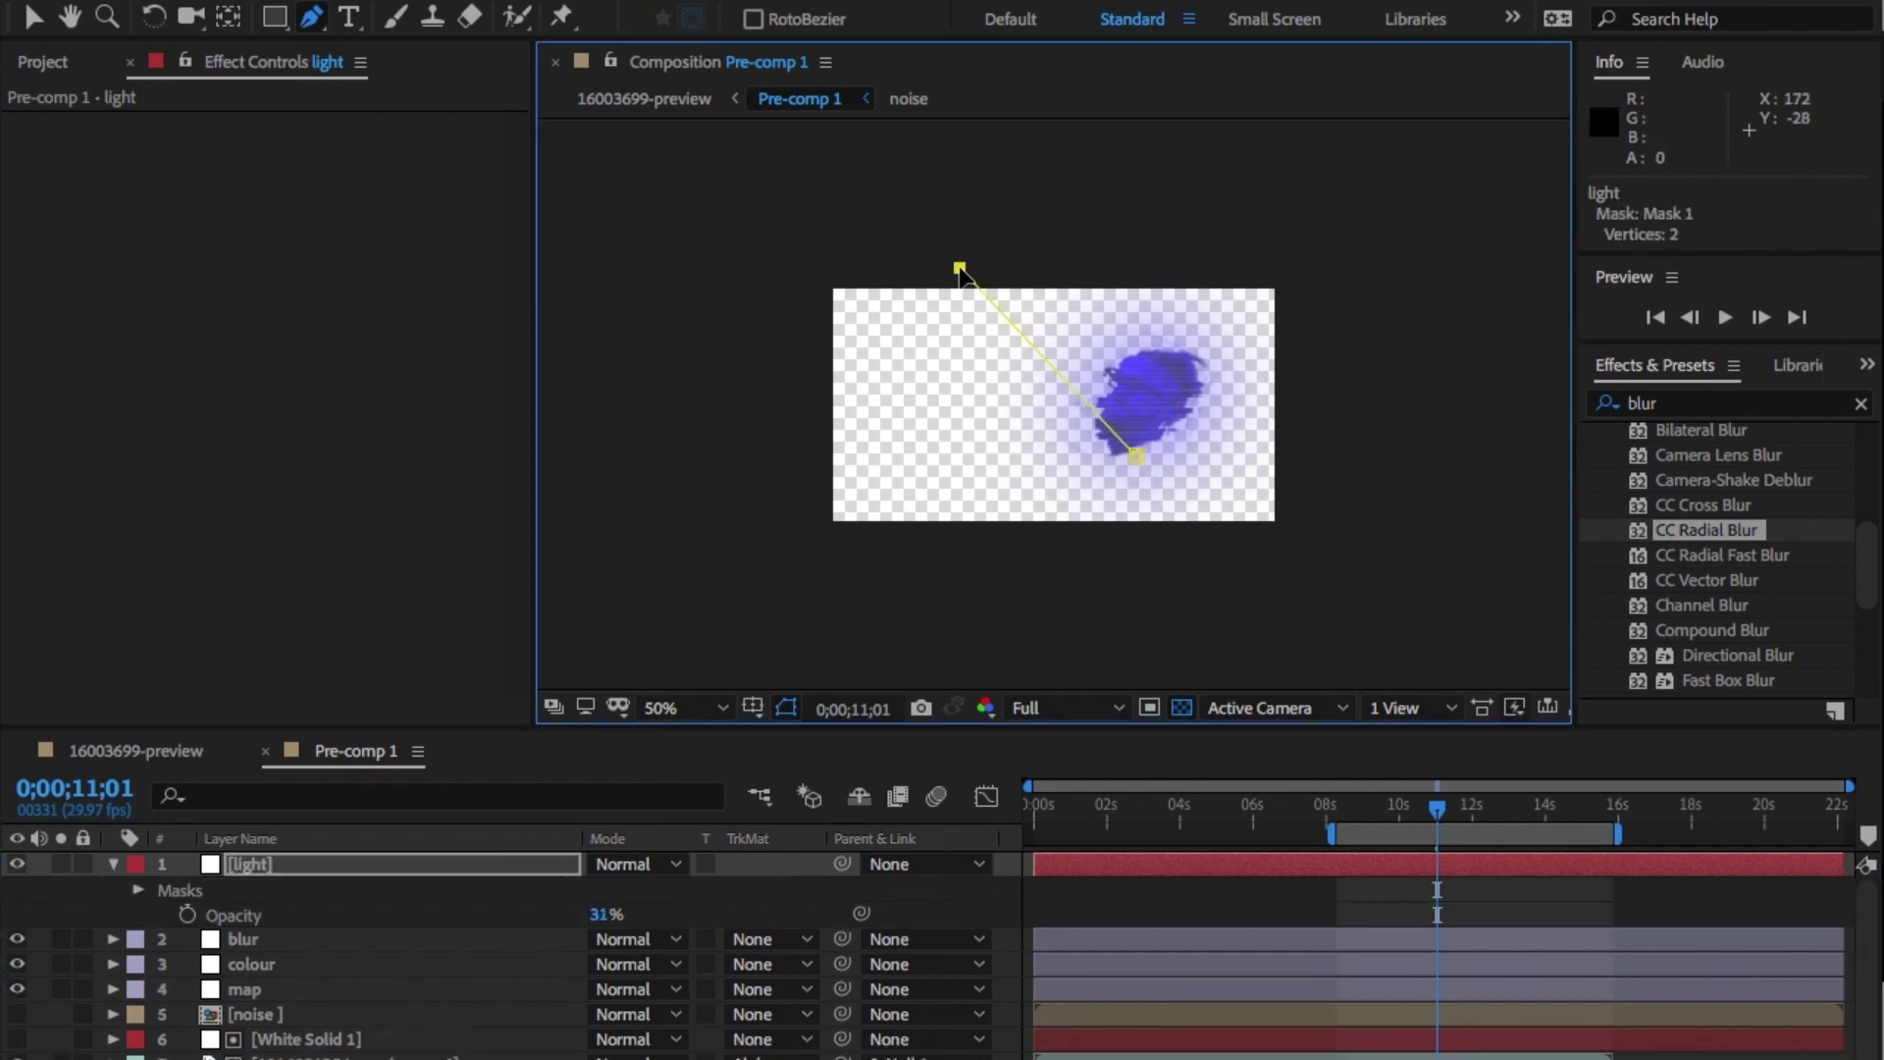
left_click(1331, 268)
left_click(1136, 457)
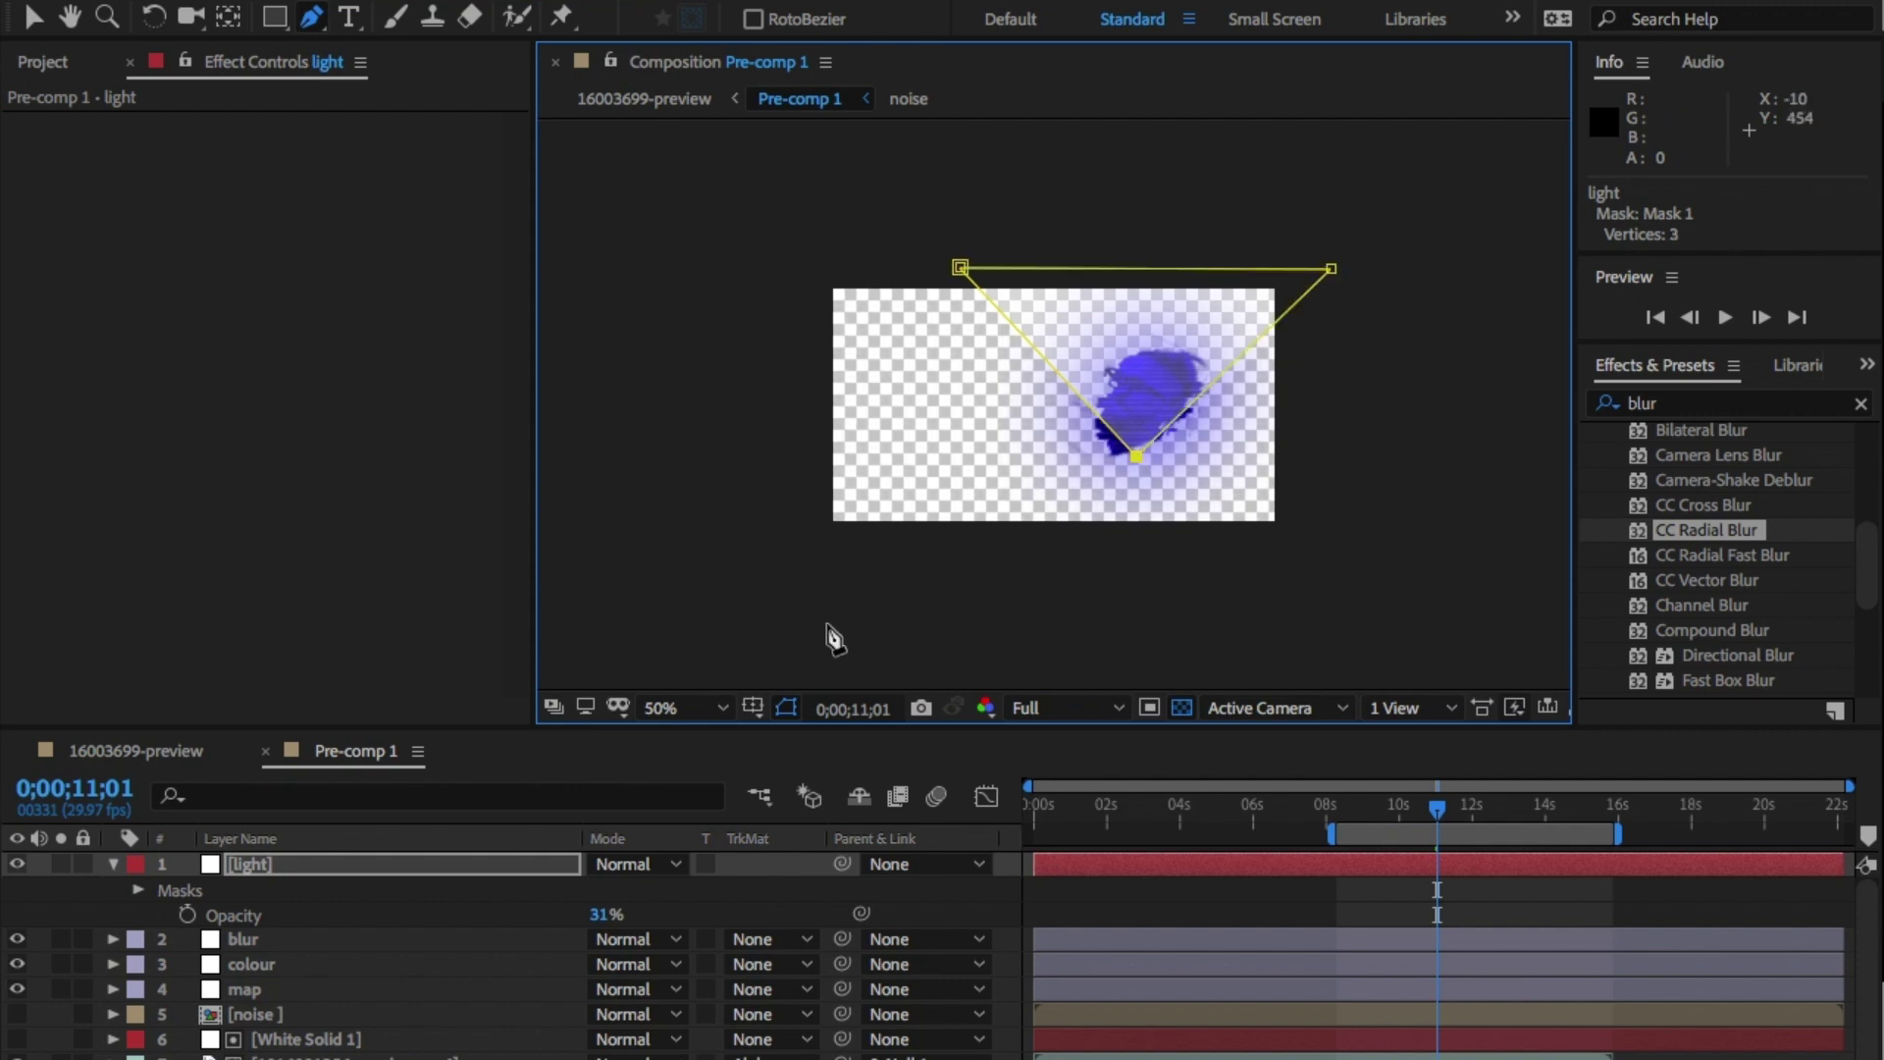
Restore the light layer's opacity to 100% and move the layer below map
left_click_drag(585, 920, 904, 919)
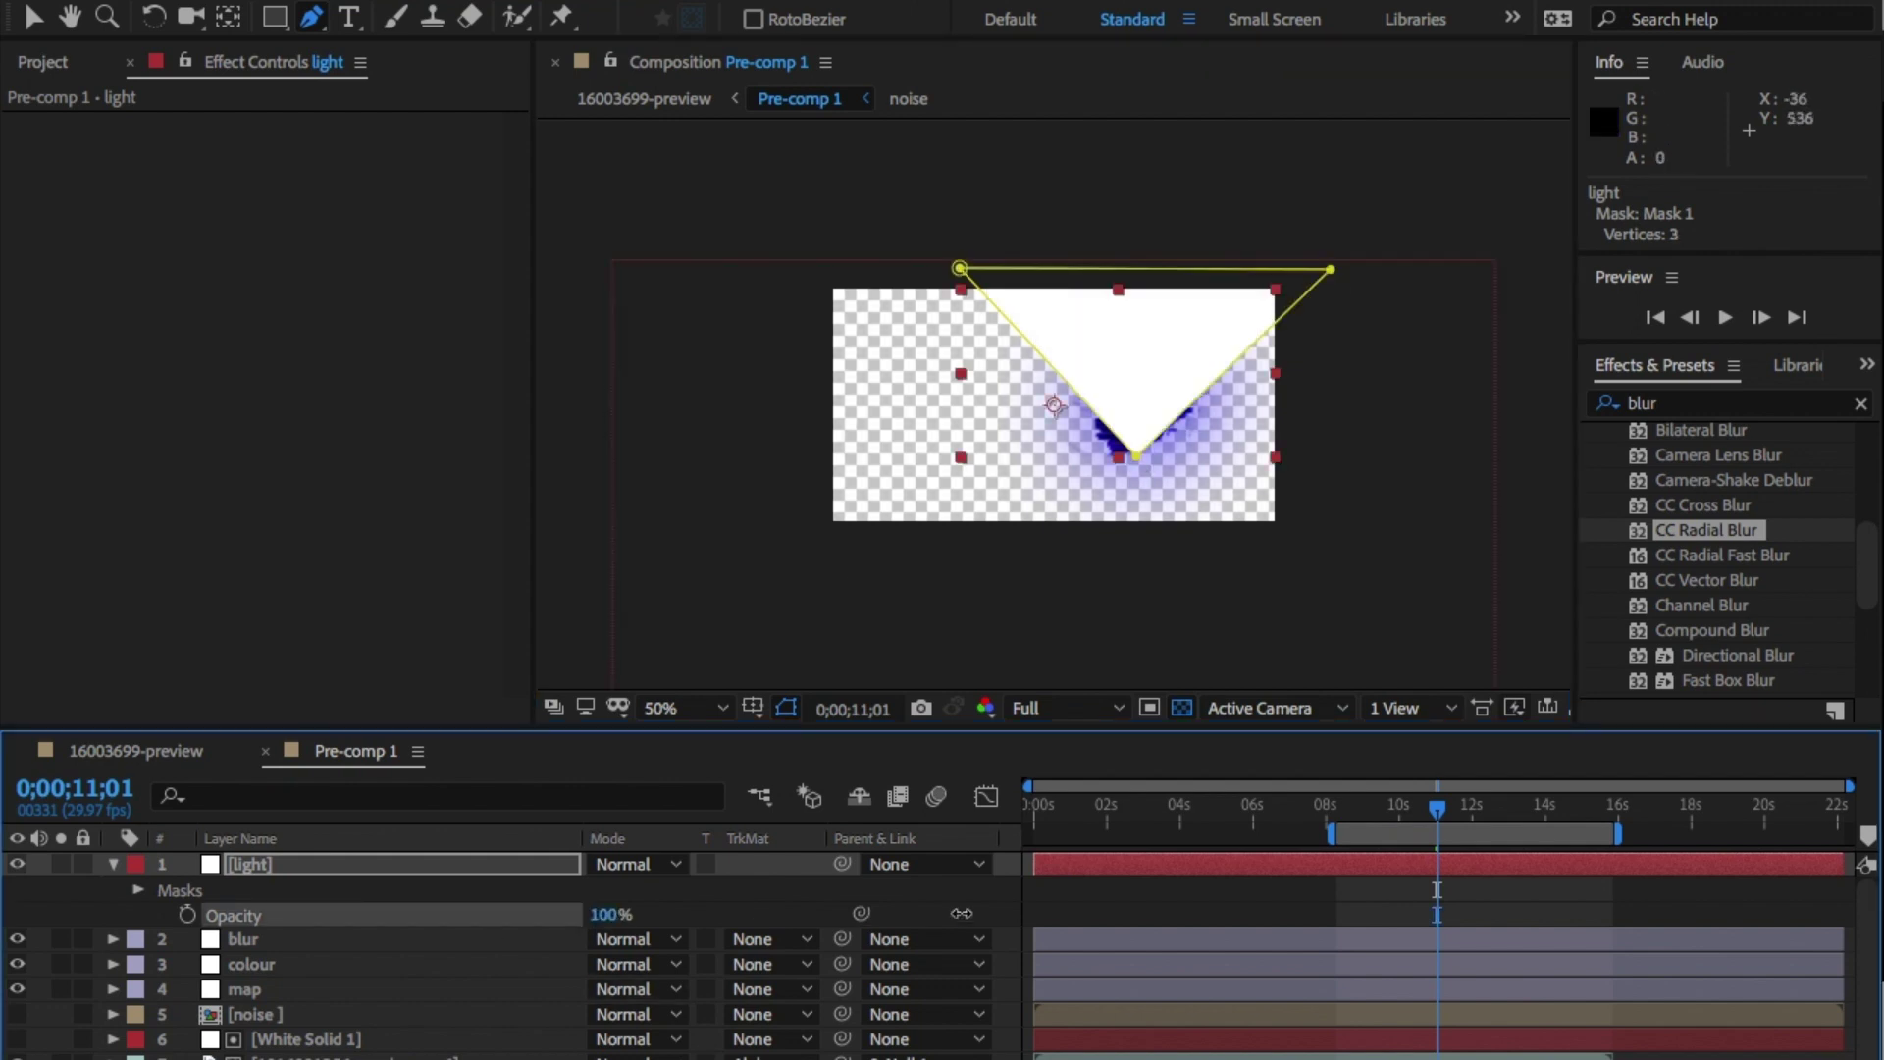
left_click(110, 865)
left_click_drag(285, 870, 287, 963)
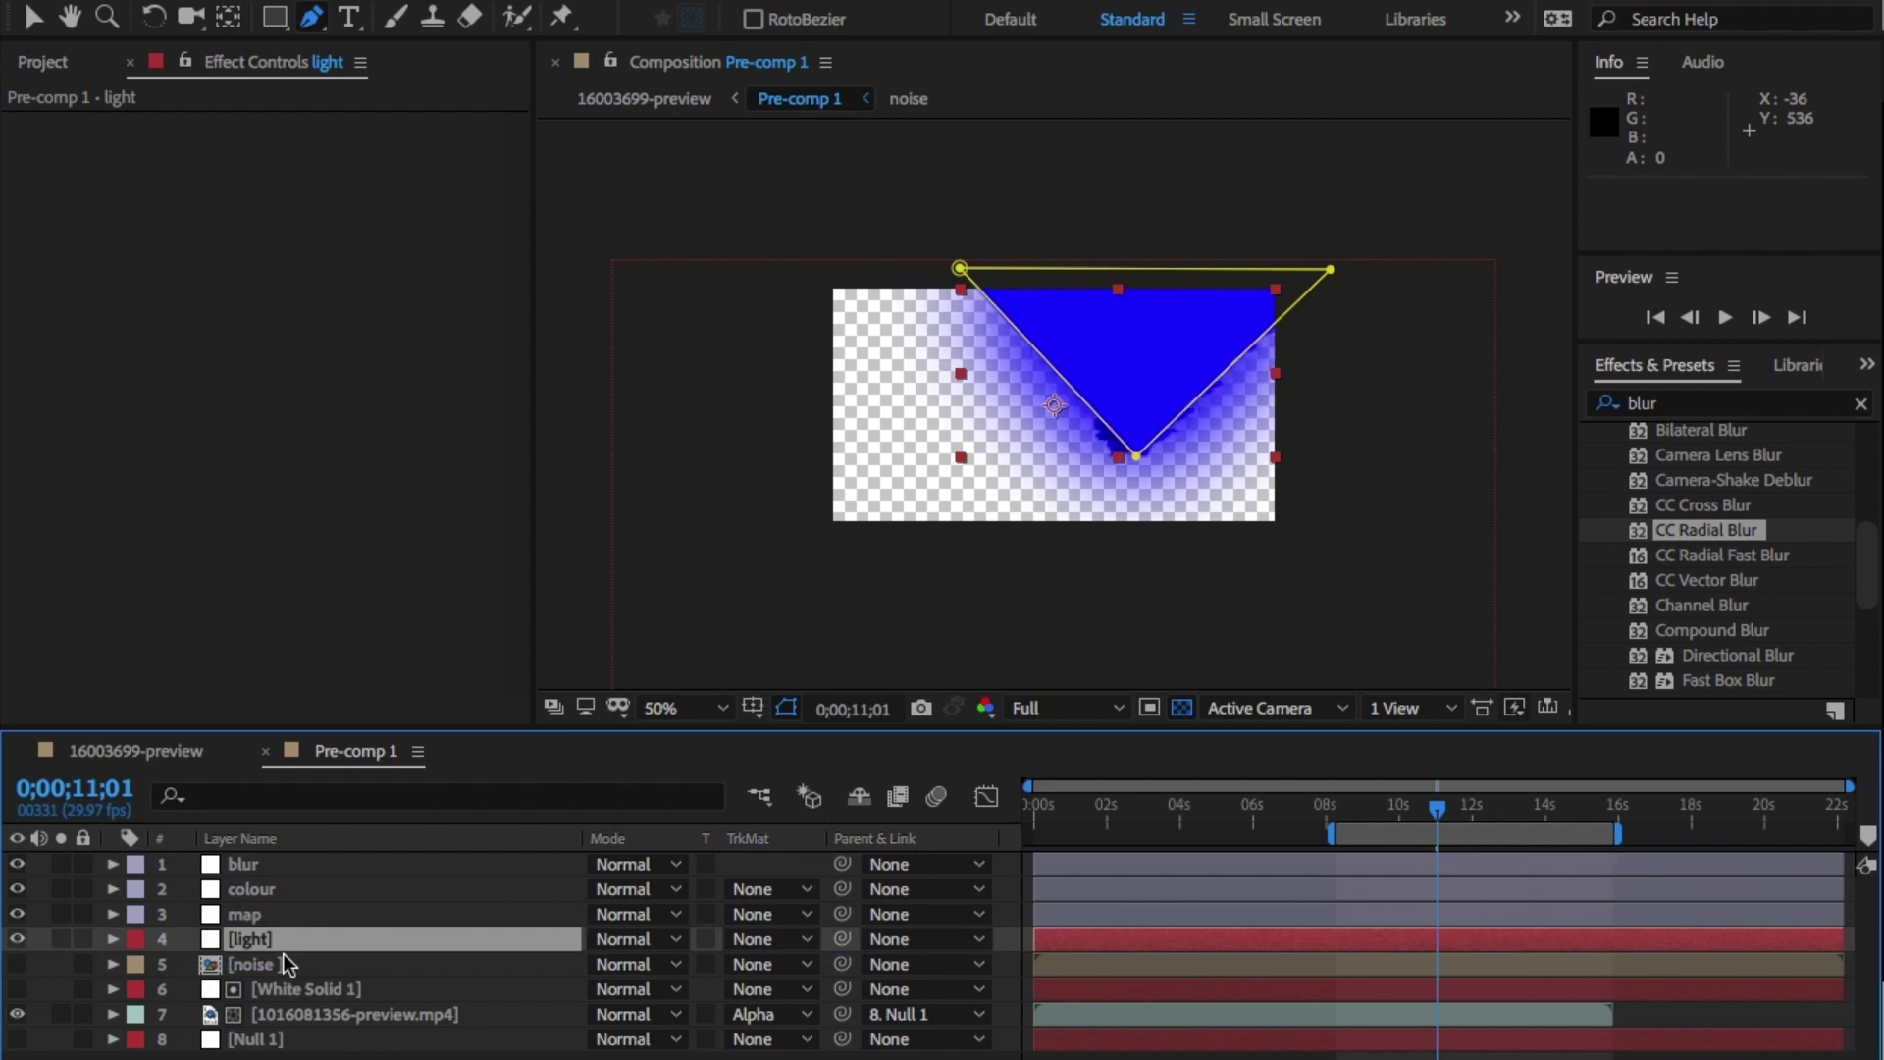
Set the light layer's opacity to 5% and its position to 290, 172
type("t")
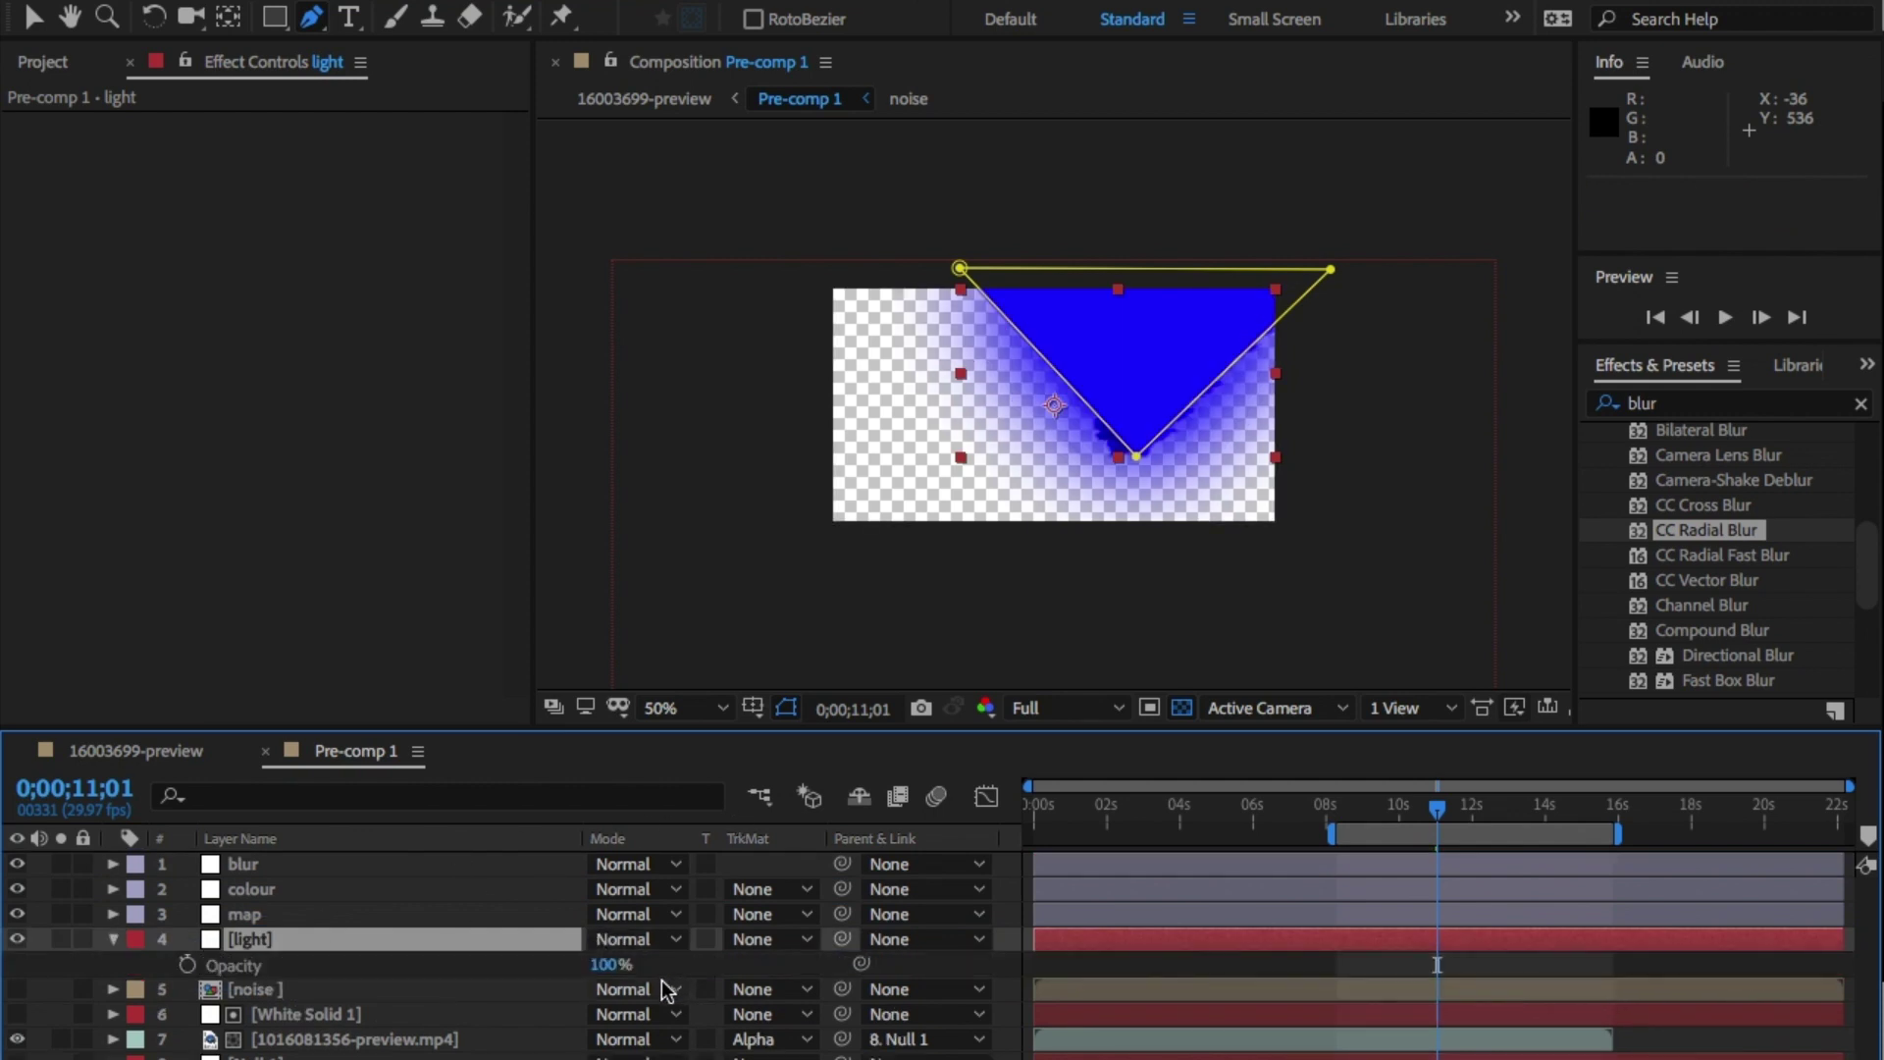
type("5")
key("Return")
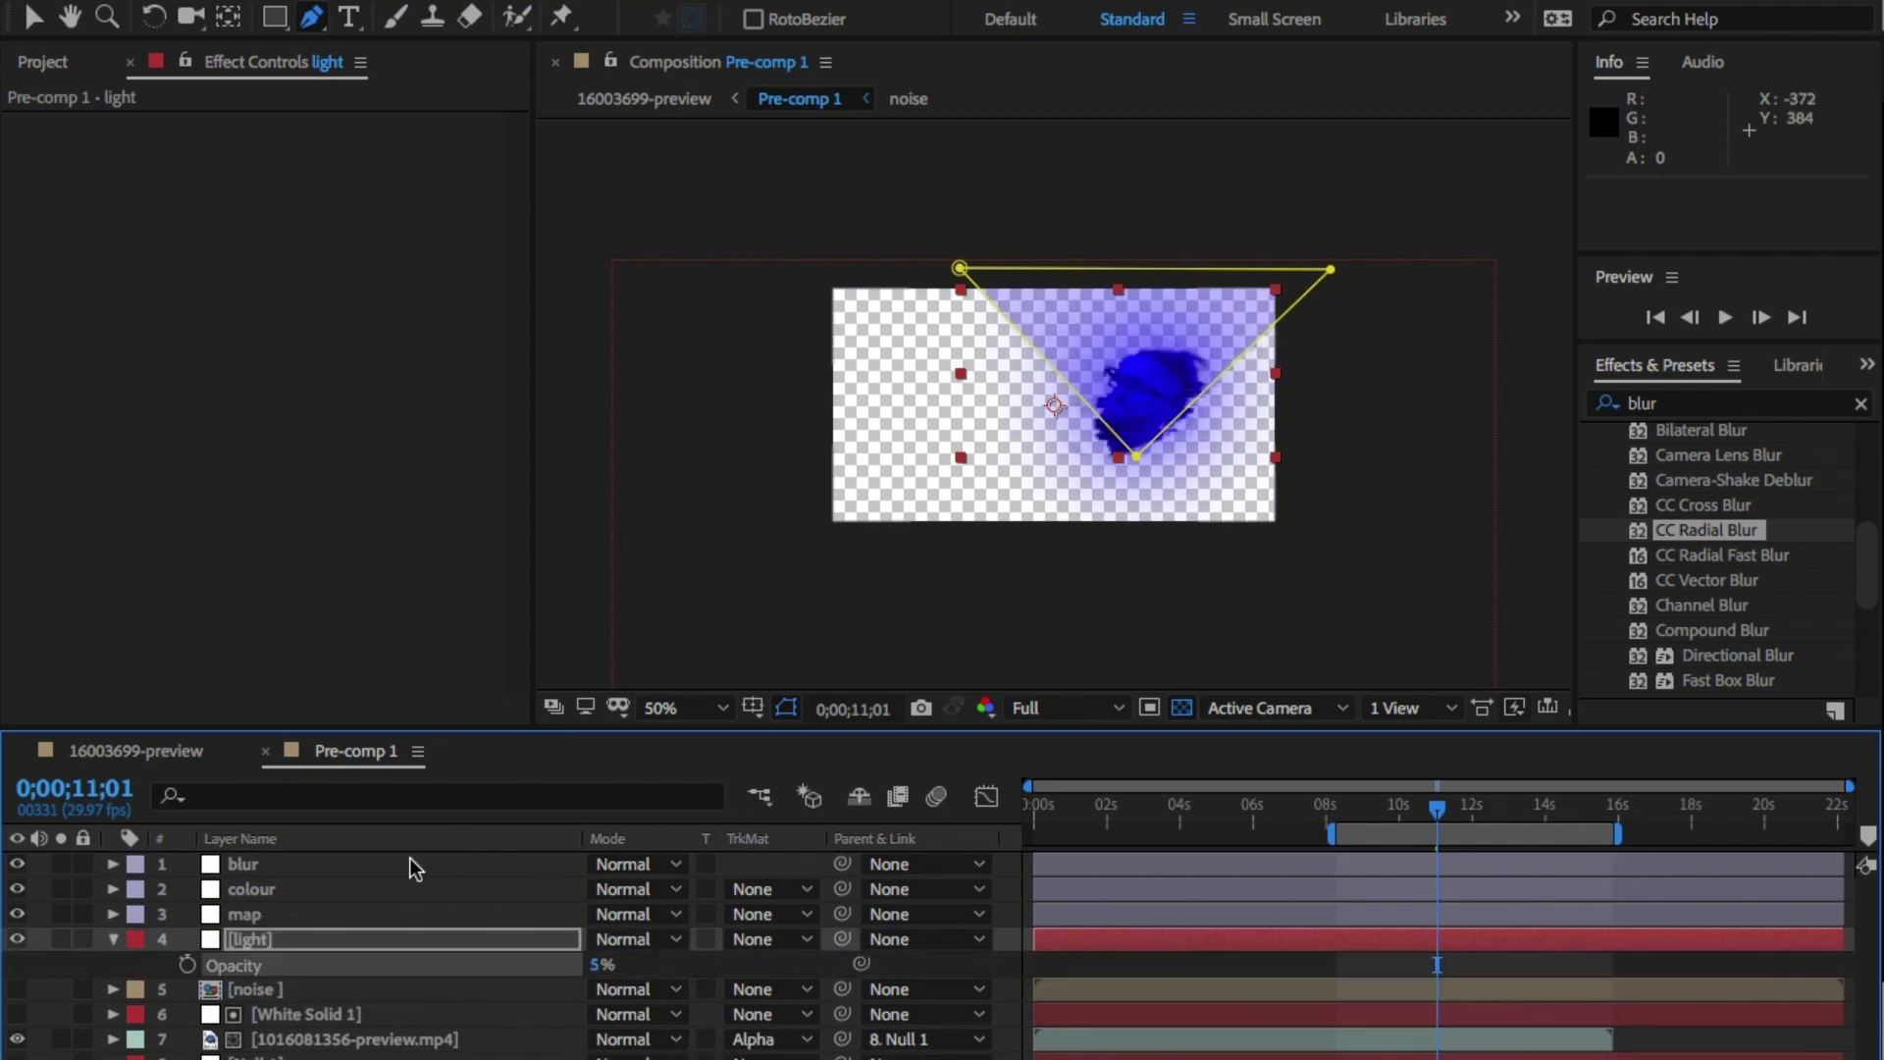
key("p")
mouse_move(655, 966)
left_mouse_down()
mouse_move(716, 969)
mouse_move(580, 964)
mouse_move(648, 978)
left_mouse_up()
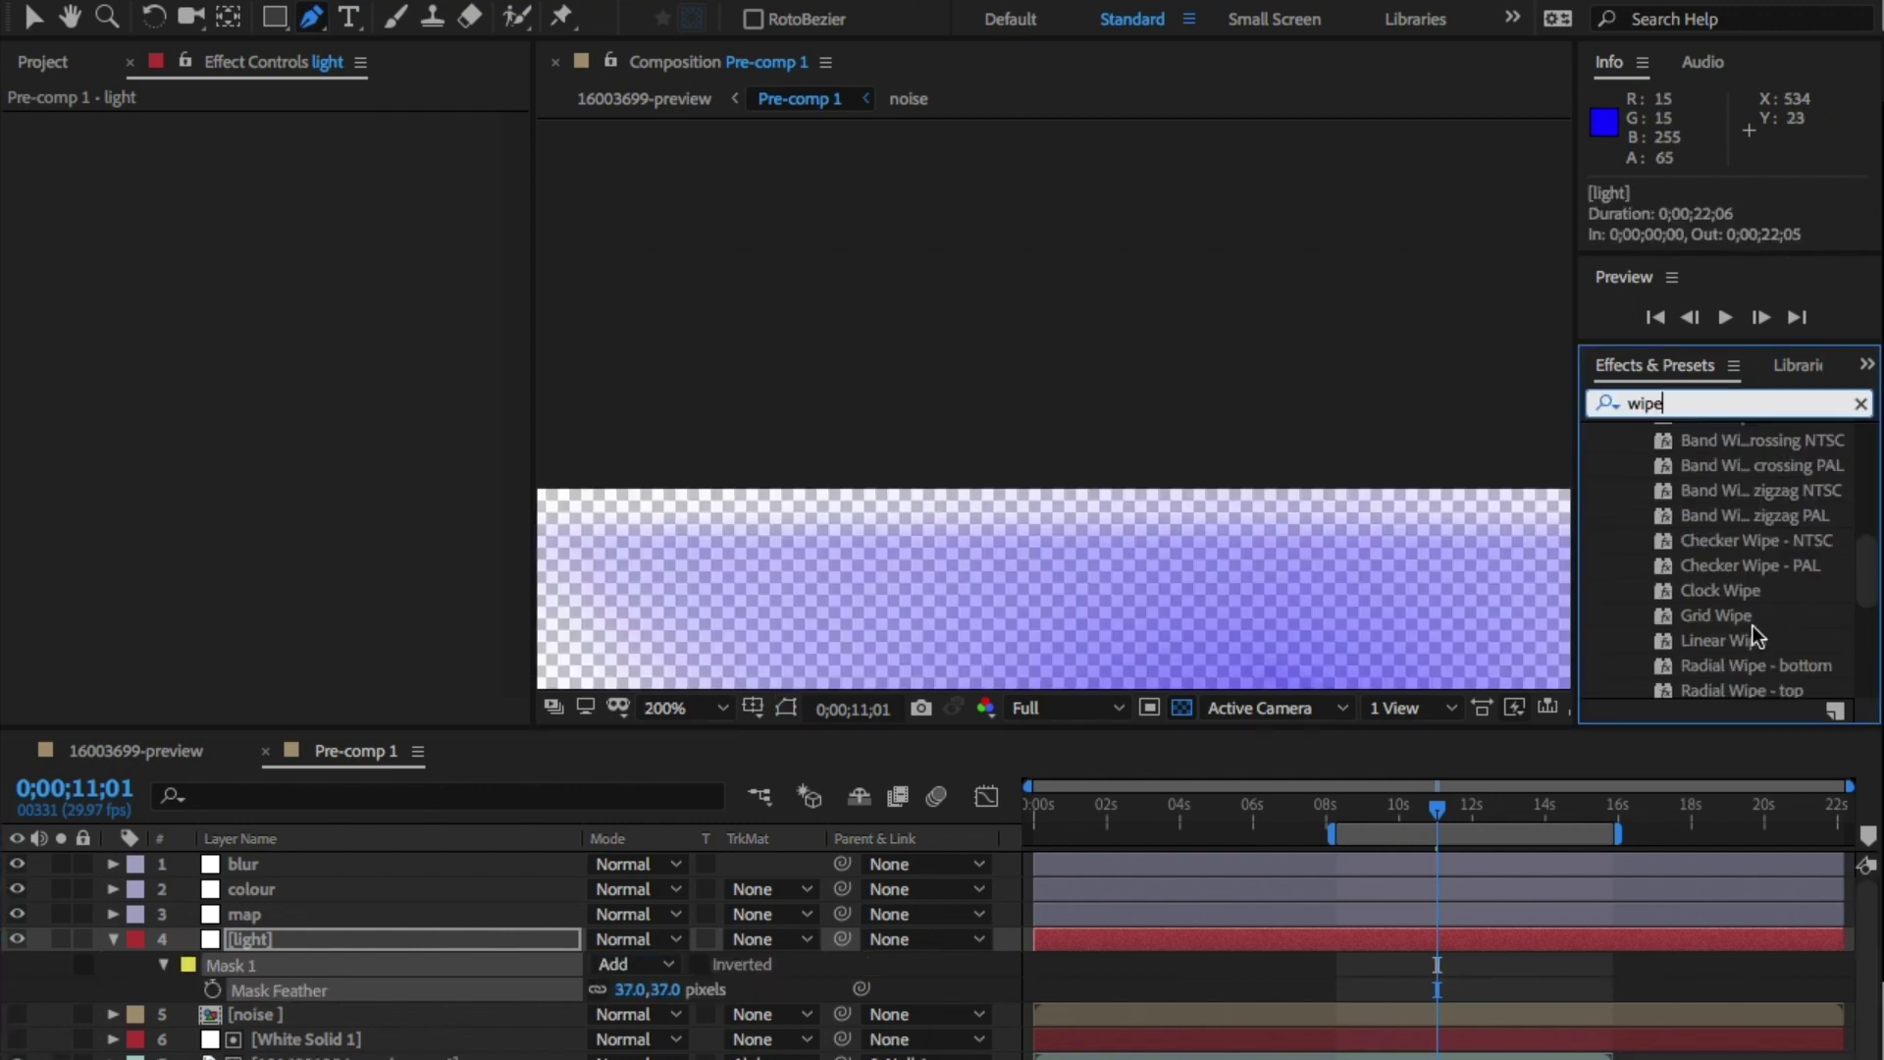
Apply Linear Wipe to the light layer and set its wipe angle to 180°
left_click_drag(1733, 636, 1418, 930)
left_click_drag(1418, 929, 1421, 949)
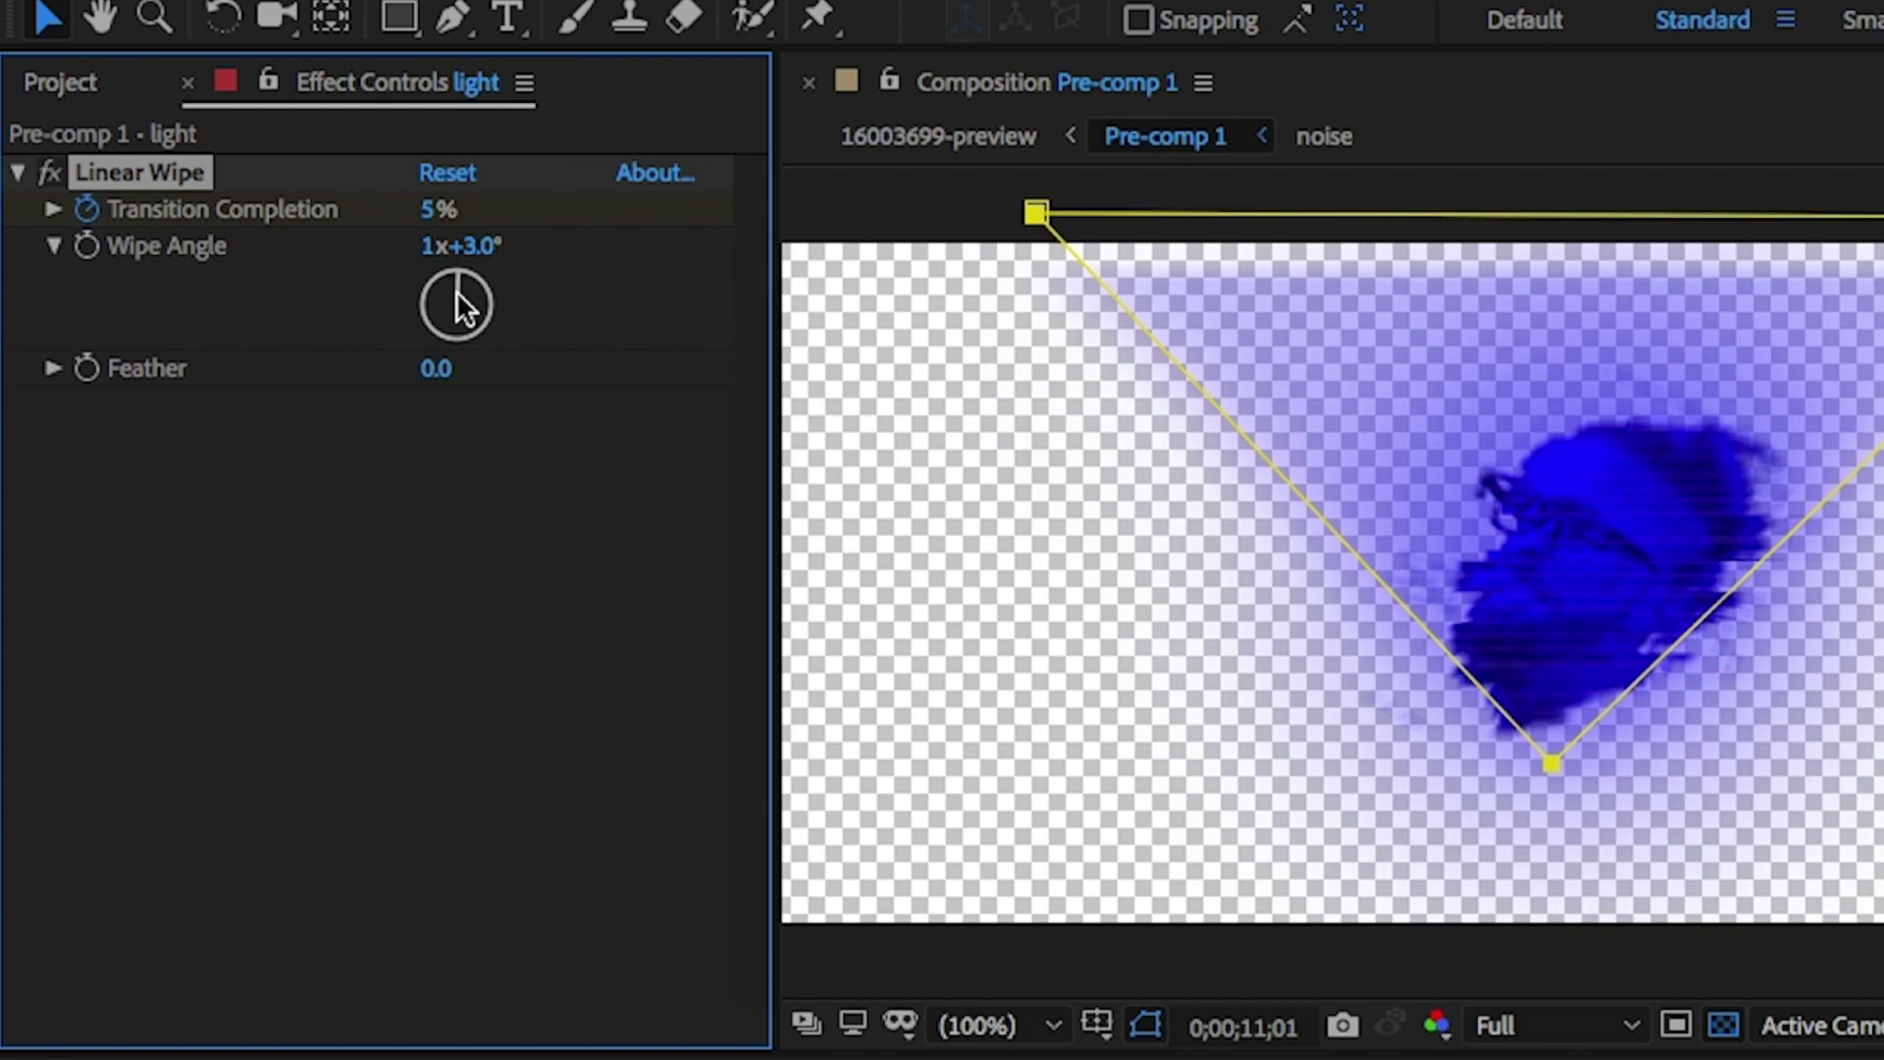
left_click(479, 246)
type("180")
key("Return")
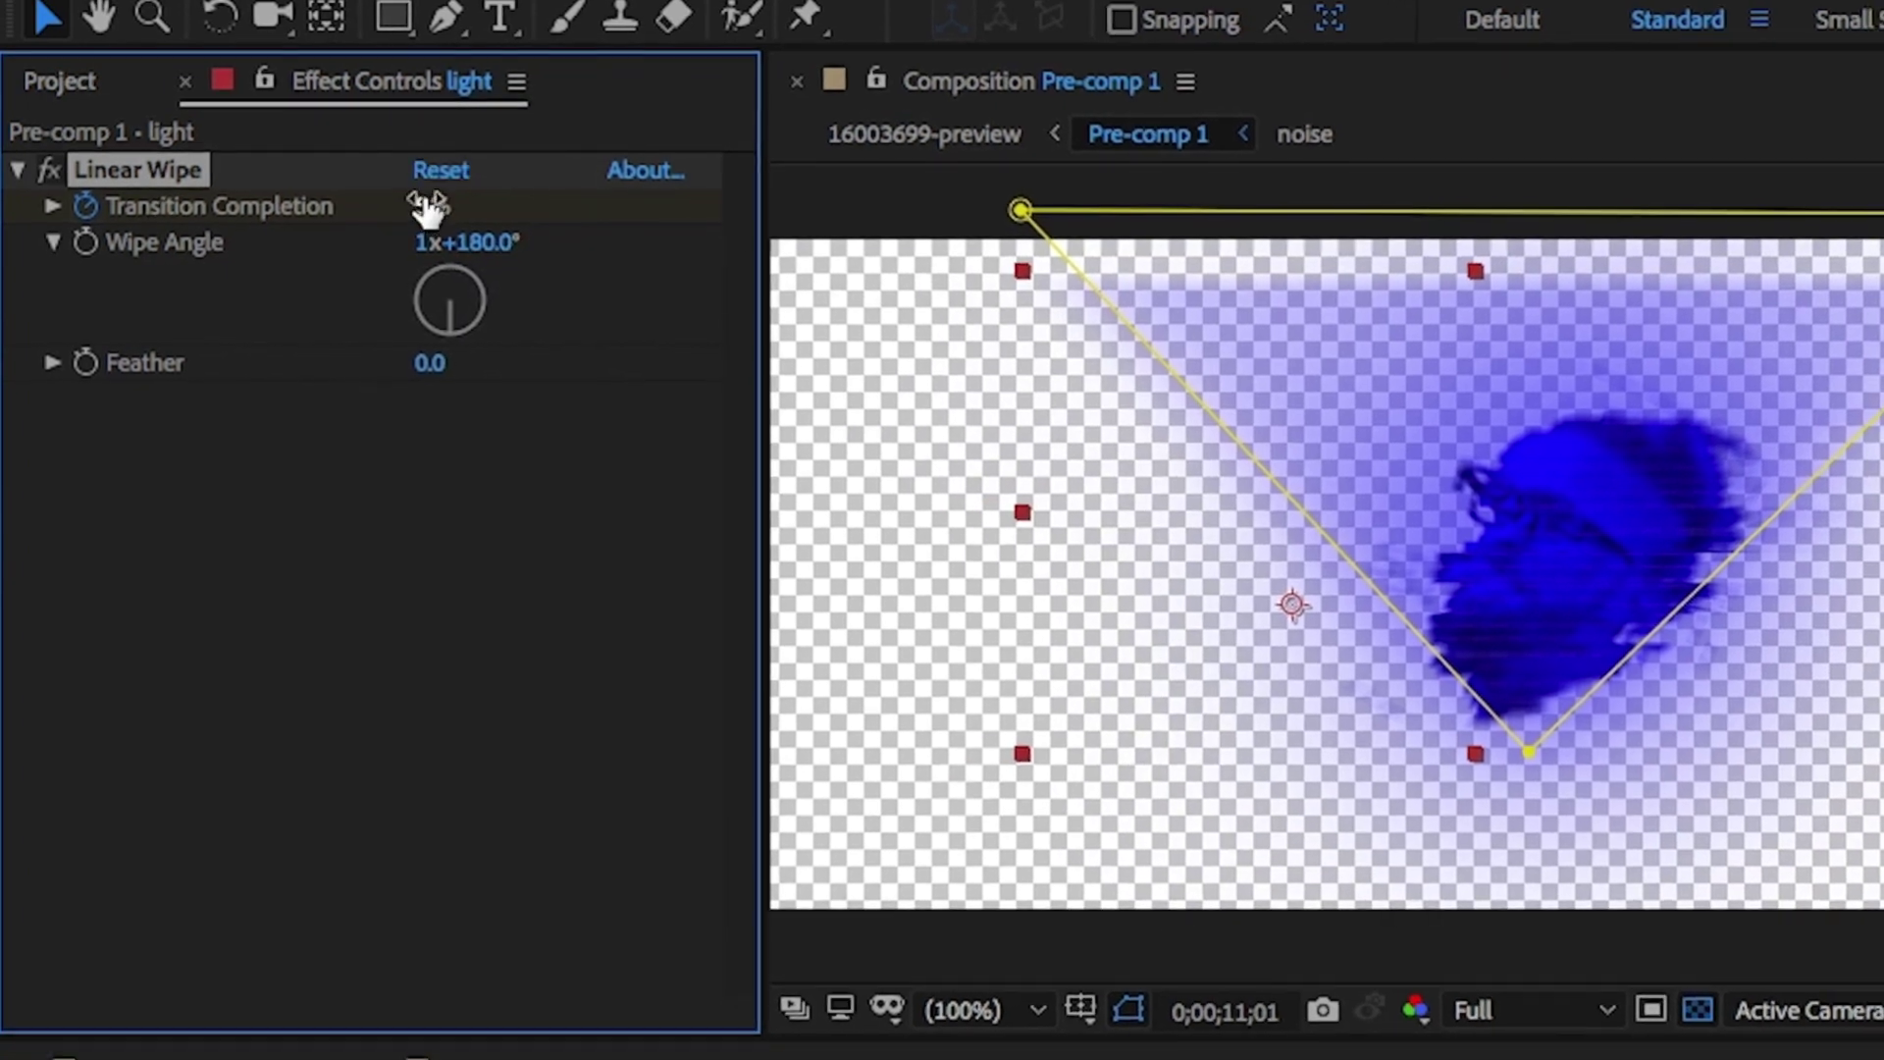
Set the Linear Wipe transition completion to 35% and its feather to 29
left_click_drag(424, 206, 475, 193)
left_click_drag(419, 354, 481, 355)
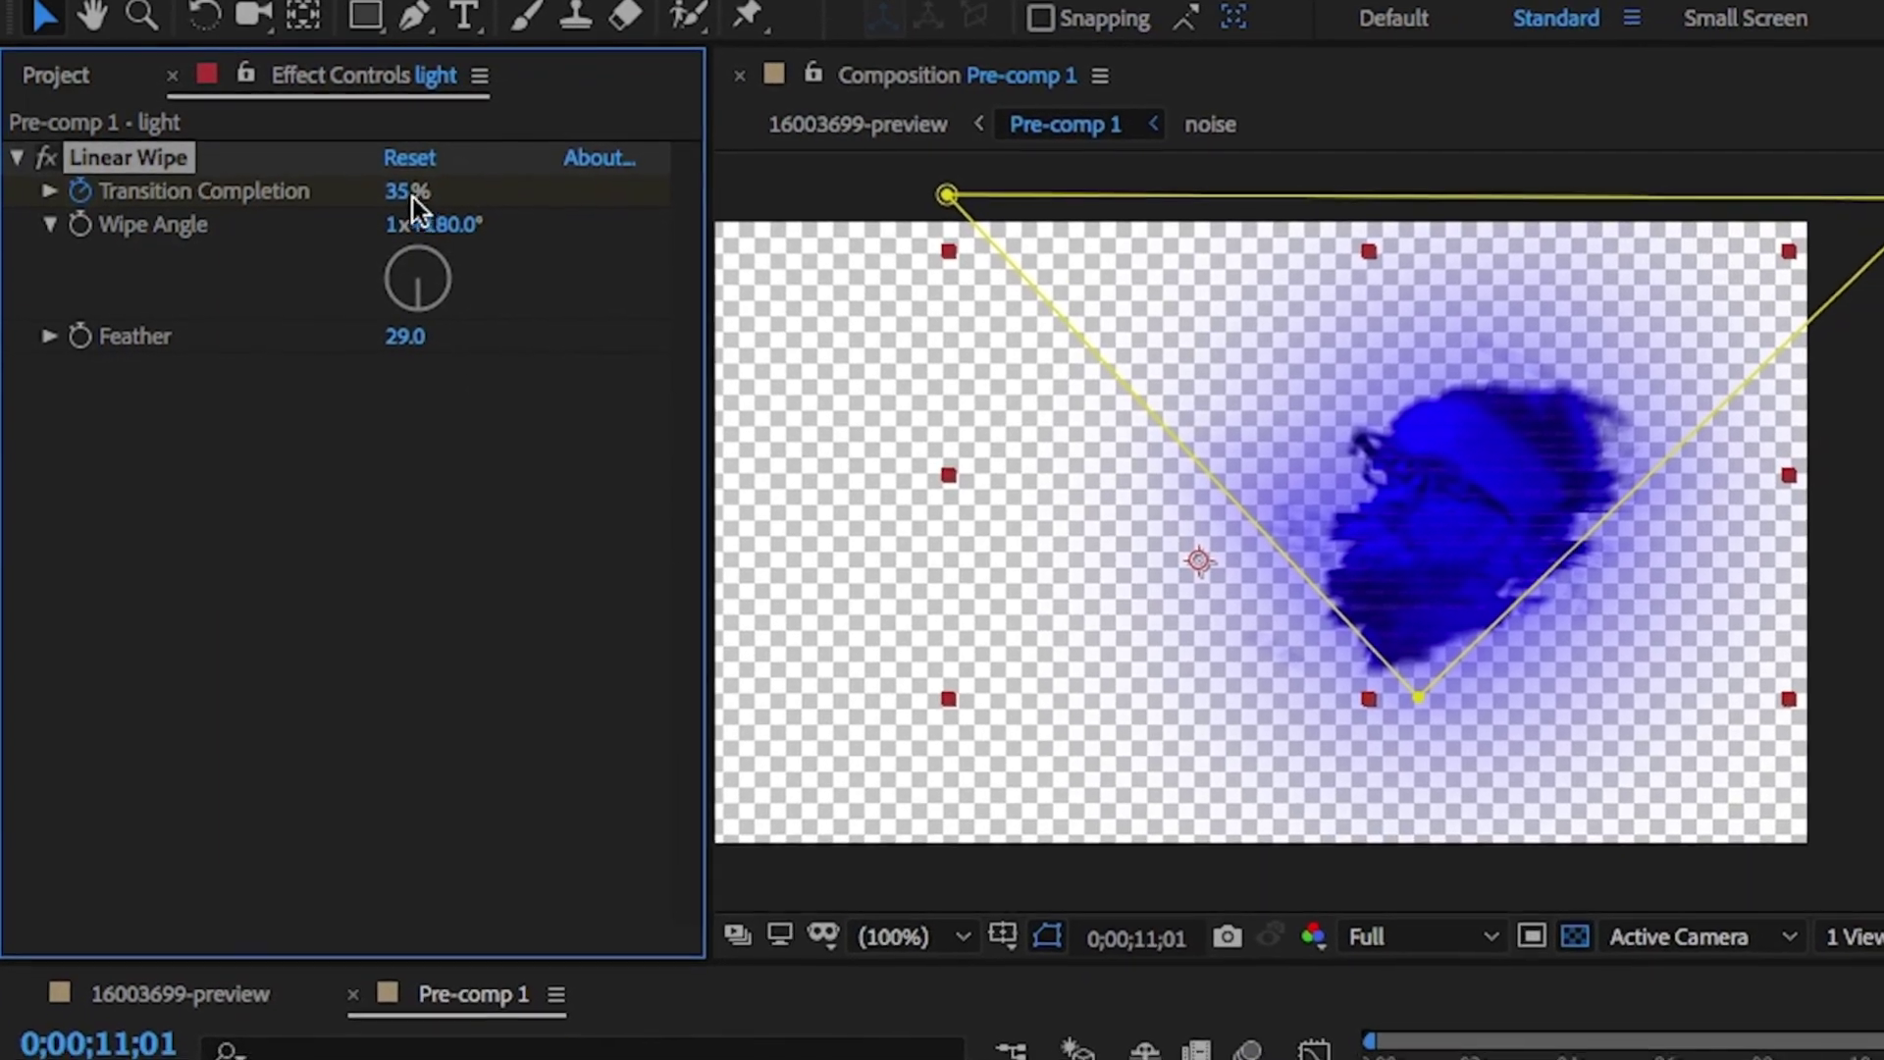
left_click_drag(412, 197, 392, 204)
left_click(397, 191)
type("35")
key("Return")
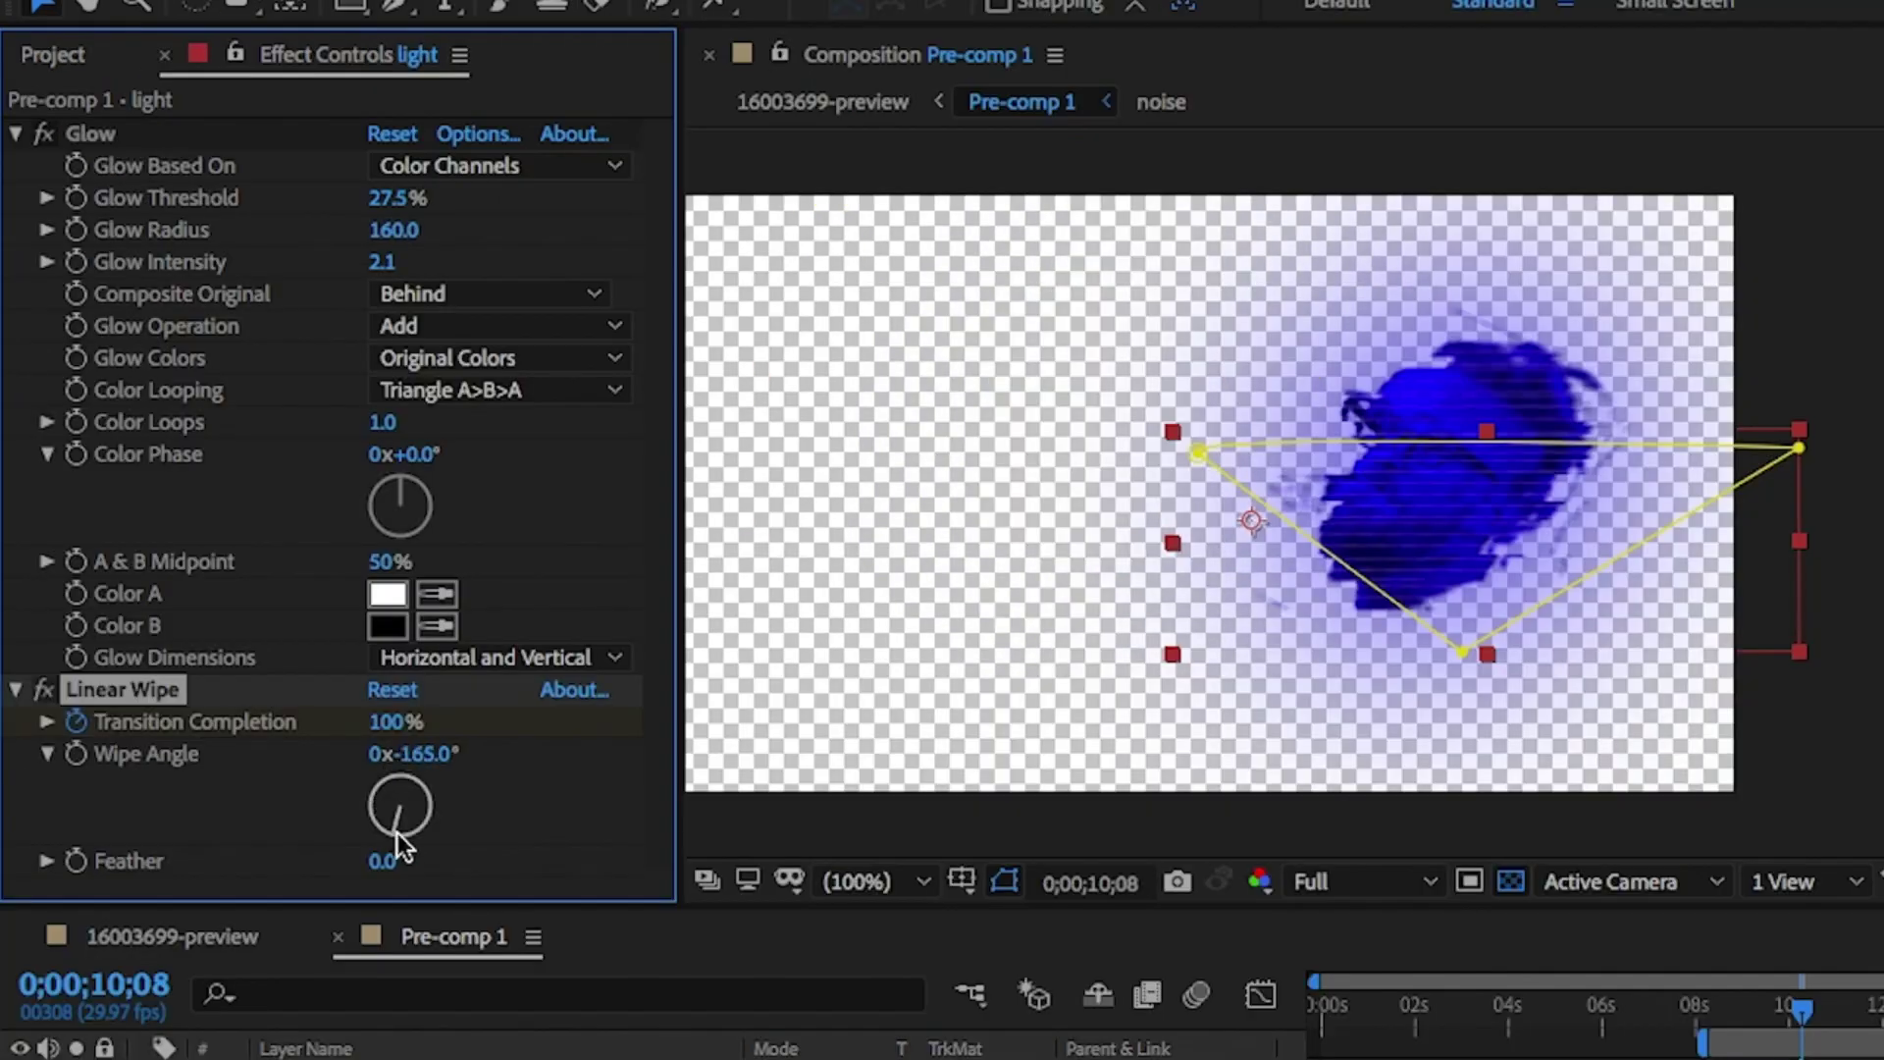
Adjust the wipe angle of the Linear Wipe beneath the Glow effect and set it to 180°
left_click_drag(397, 834, 402, 842)
left_click(424, 756)
type("18")
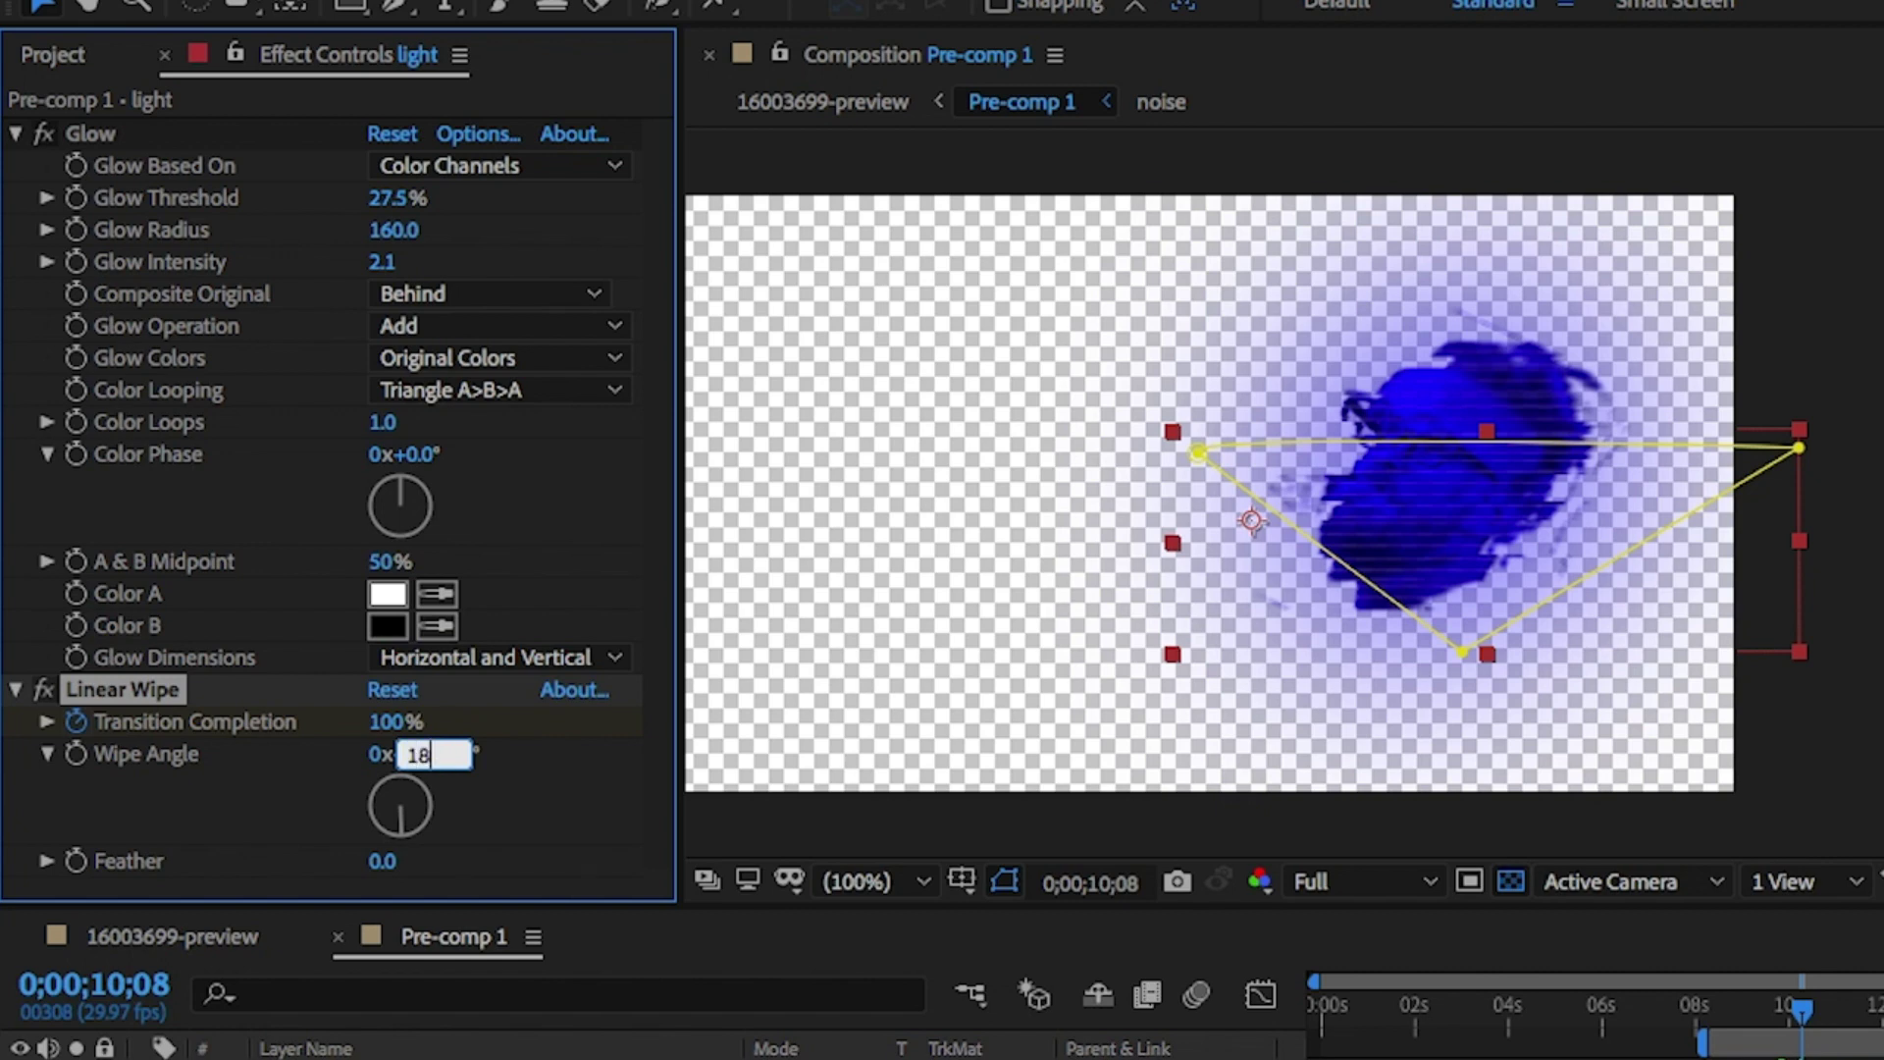
type("0")
key("Return")
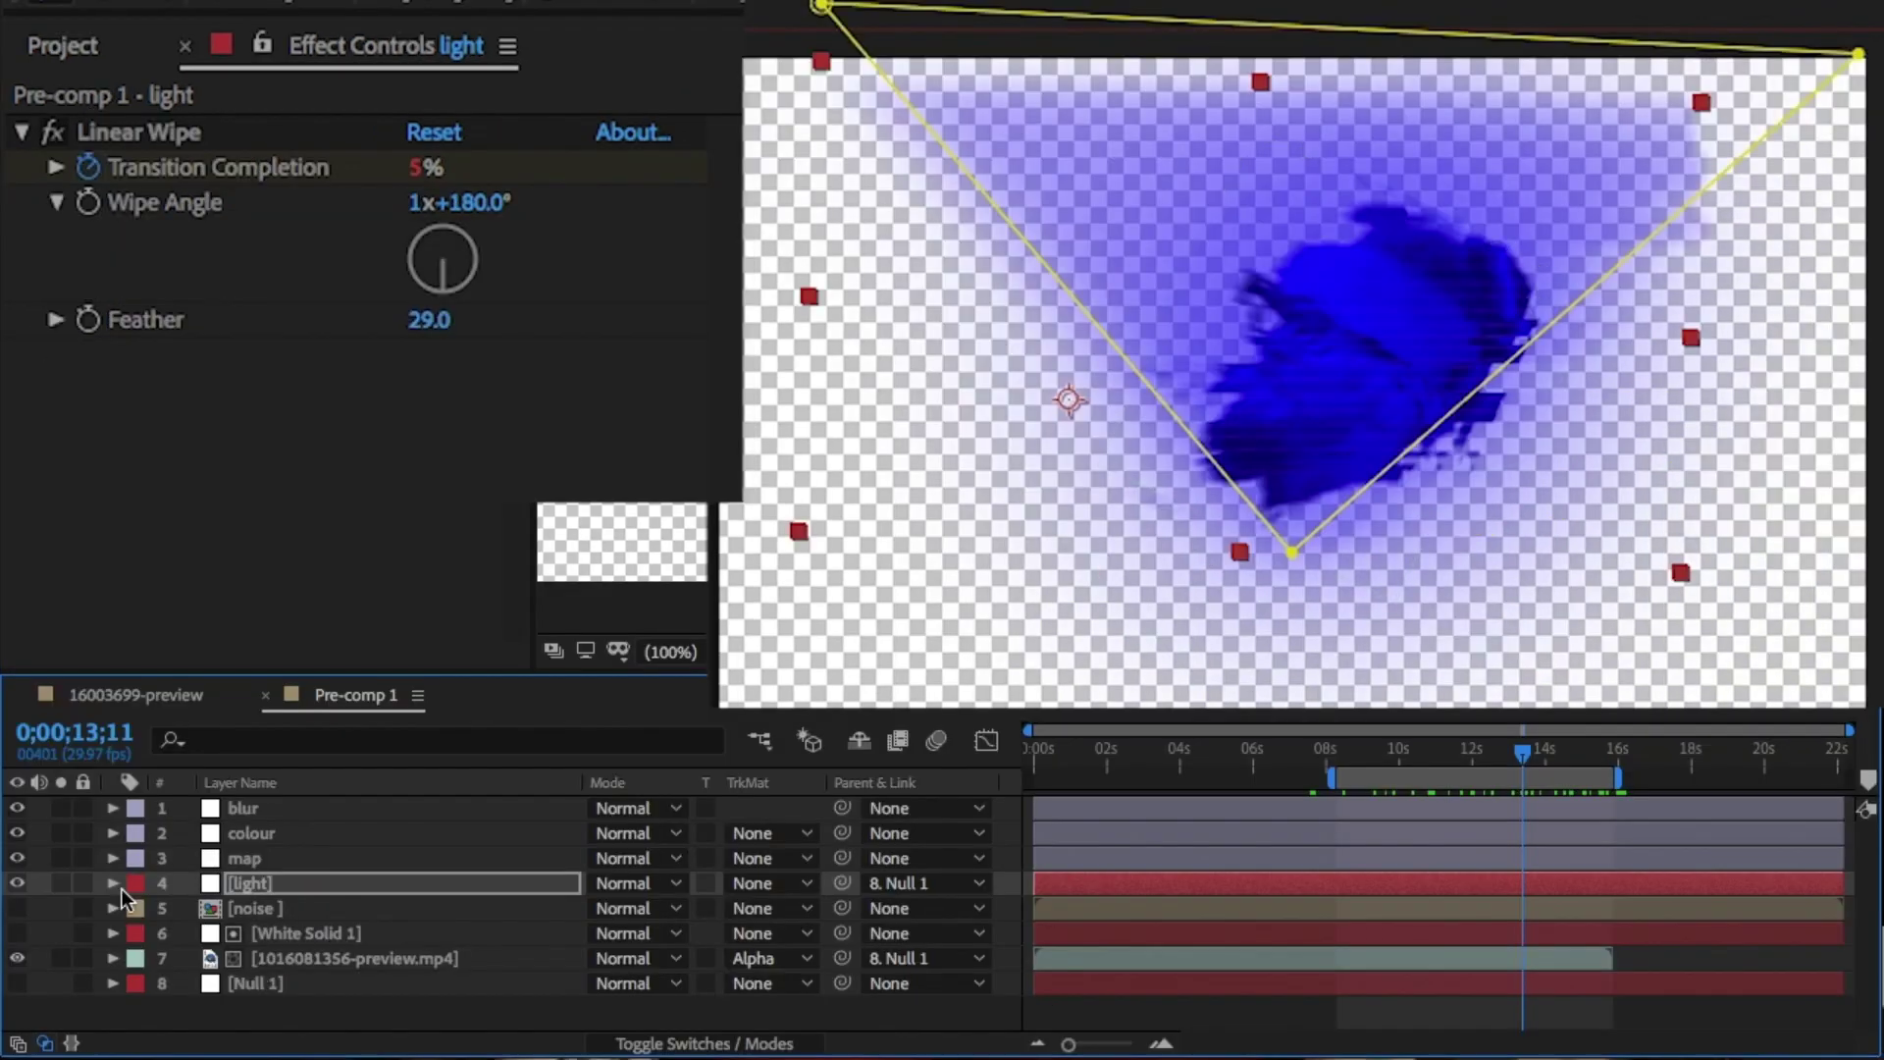
Create a new adjustment layer and place it above blur at the top of the layer stack
right_click(349, 1016)
mouse_move(560, 756)
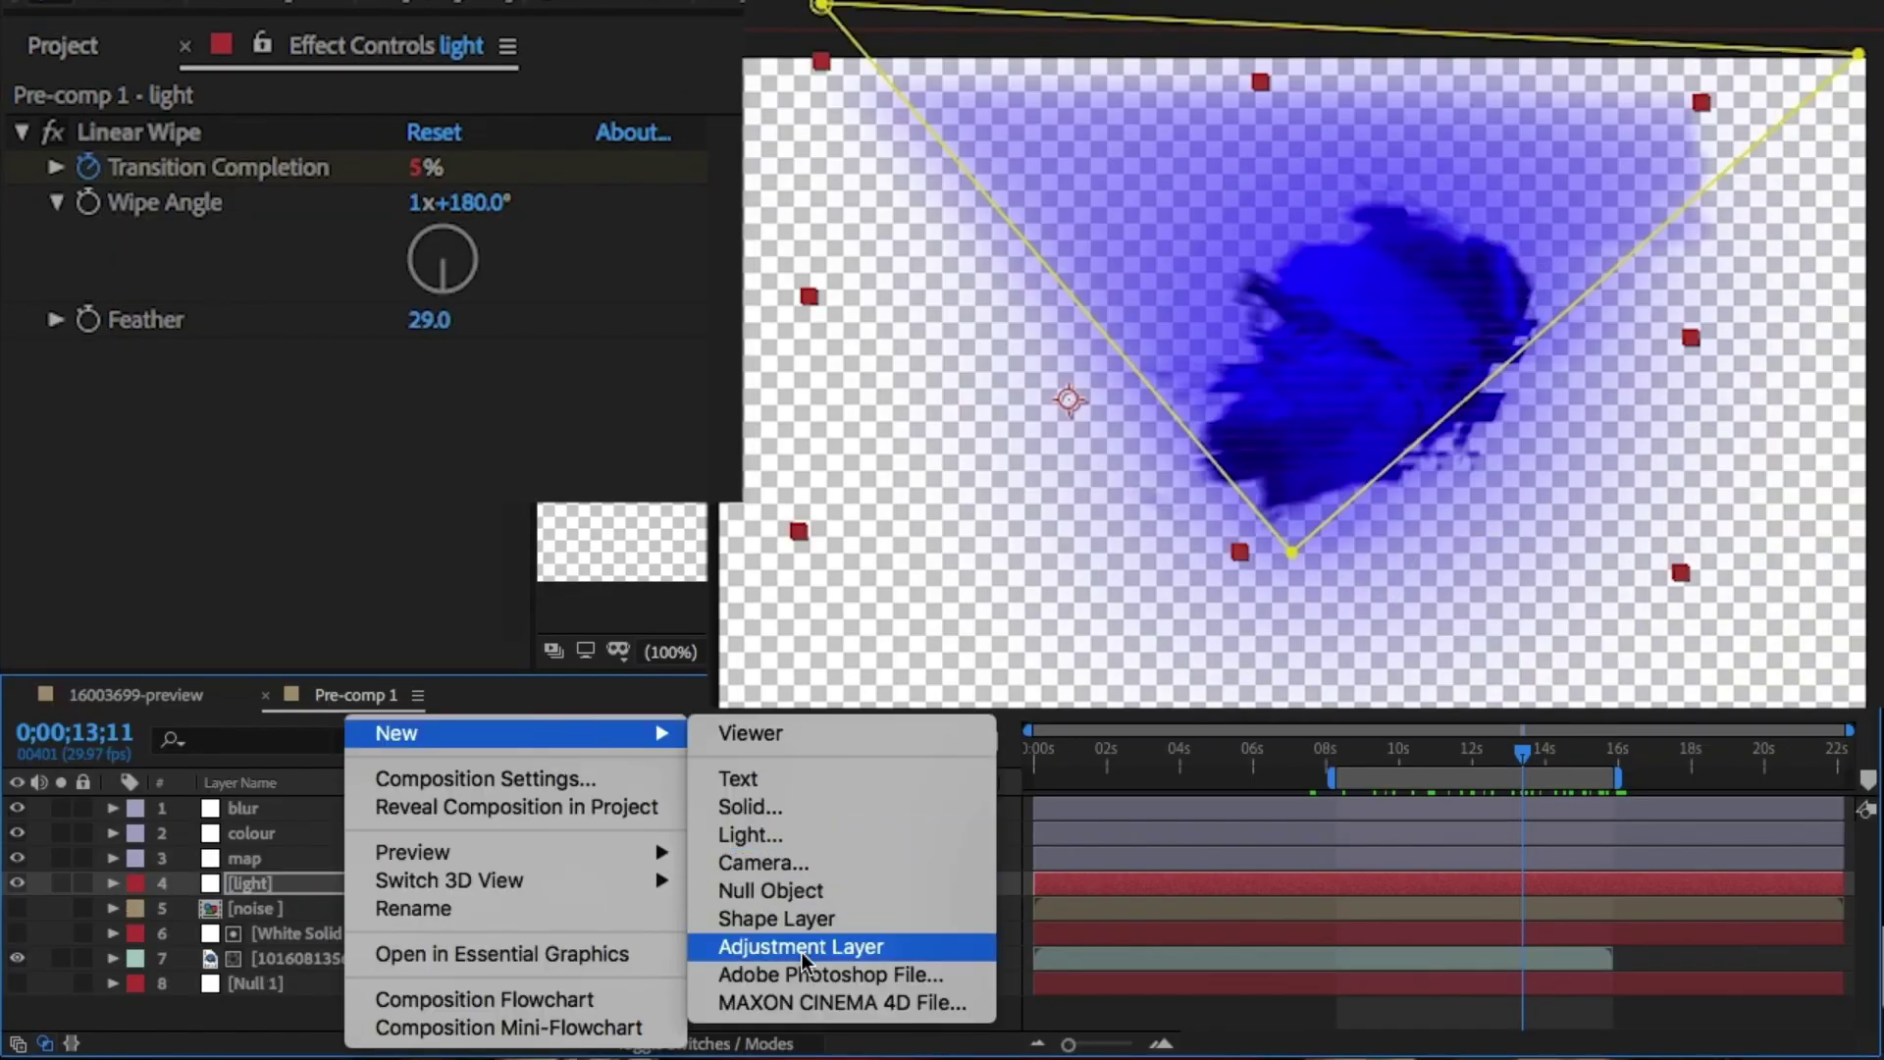
left_click(834, 946)
left_click_drag(336, 883, 348, 815)
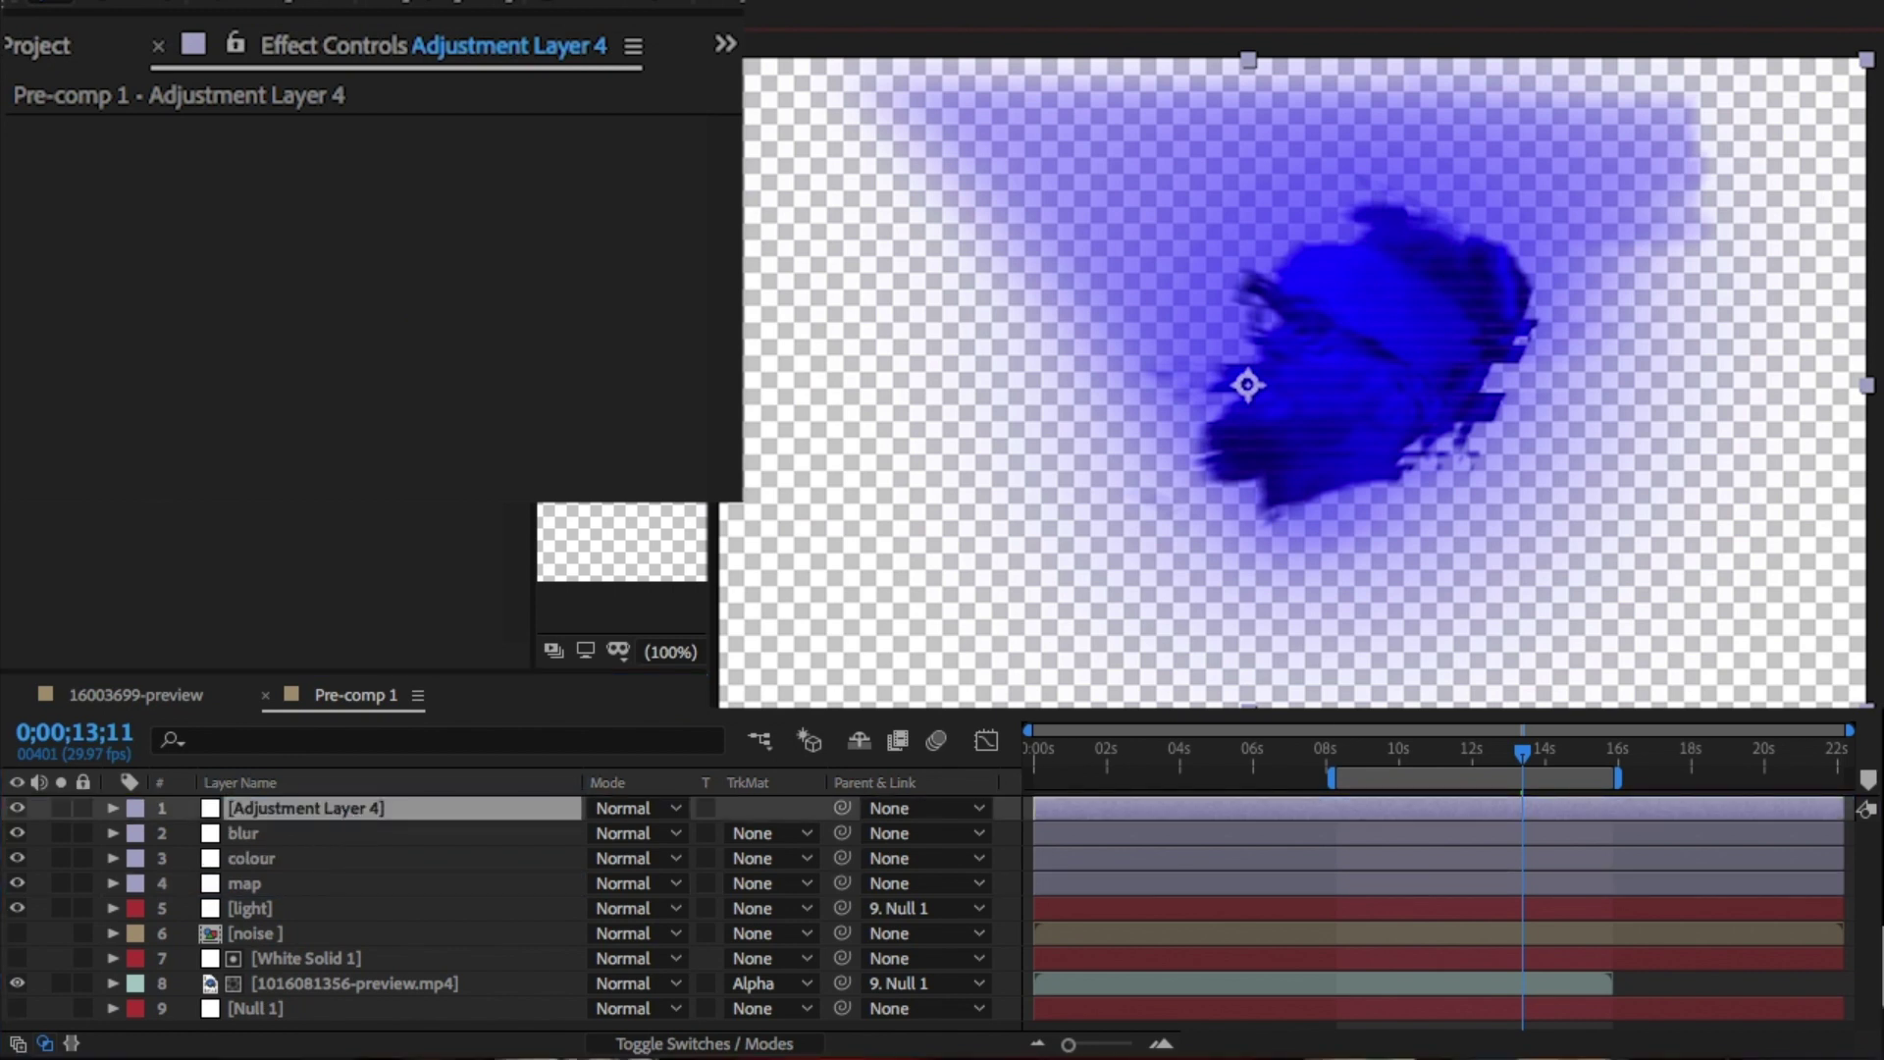
Apply Lens Flare to Adjustment Layer 4 and place its flare center at 329, 224, just under the head
left_click_drag(1718, 392, 1423, 809)
left_click(429, 168)
left_click(1308, 522)
Compare the Lens Flare lens types and choose 35mm Prime
left_click(521, 239)
left_click(522, 293)
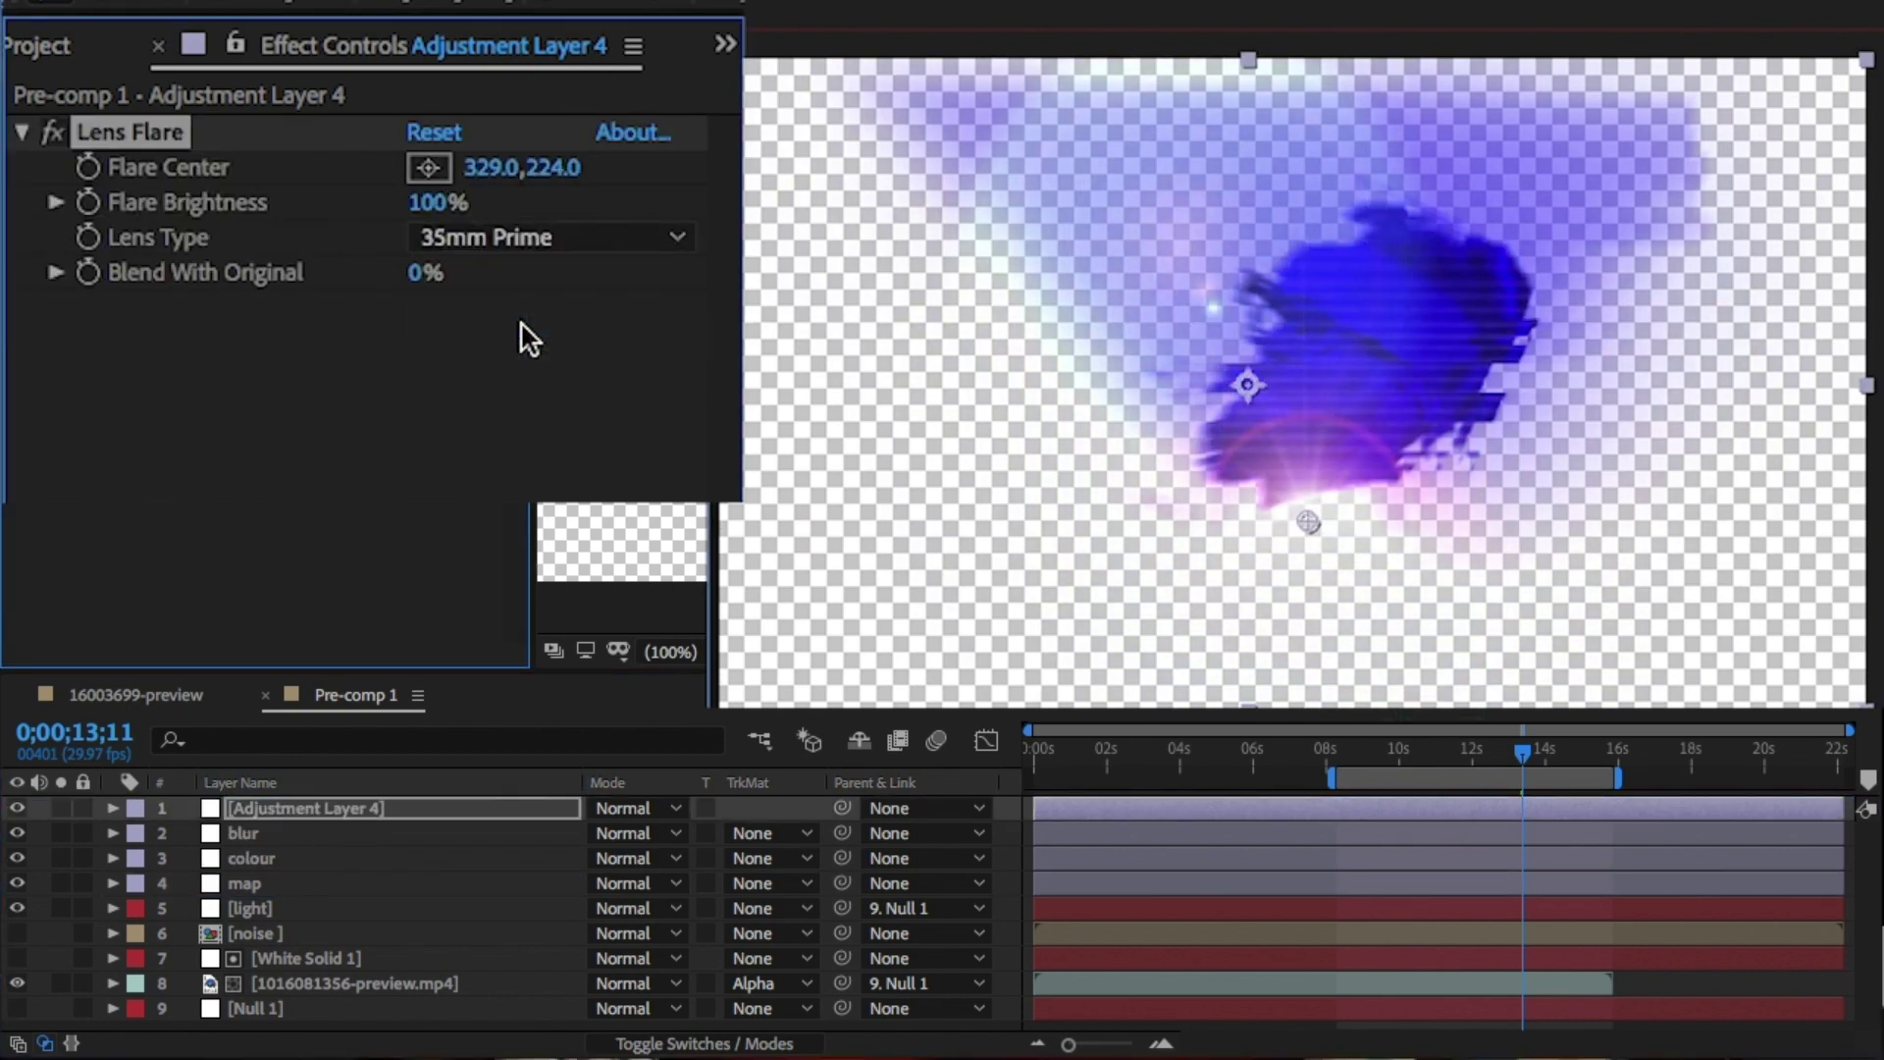
left_click(479, 243)
left_click(485, 356)
left_click(628, 240)
left_click(651, 316)
Set the Lens Flare's blend with original to 25% and its brightness to 83%
left_click_drag(416, 274, 480, 277)
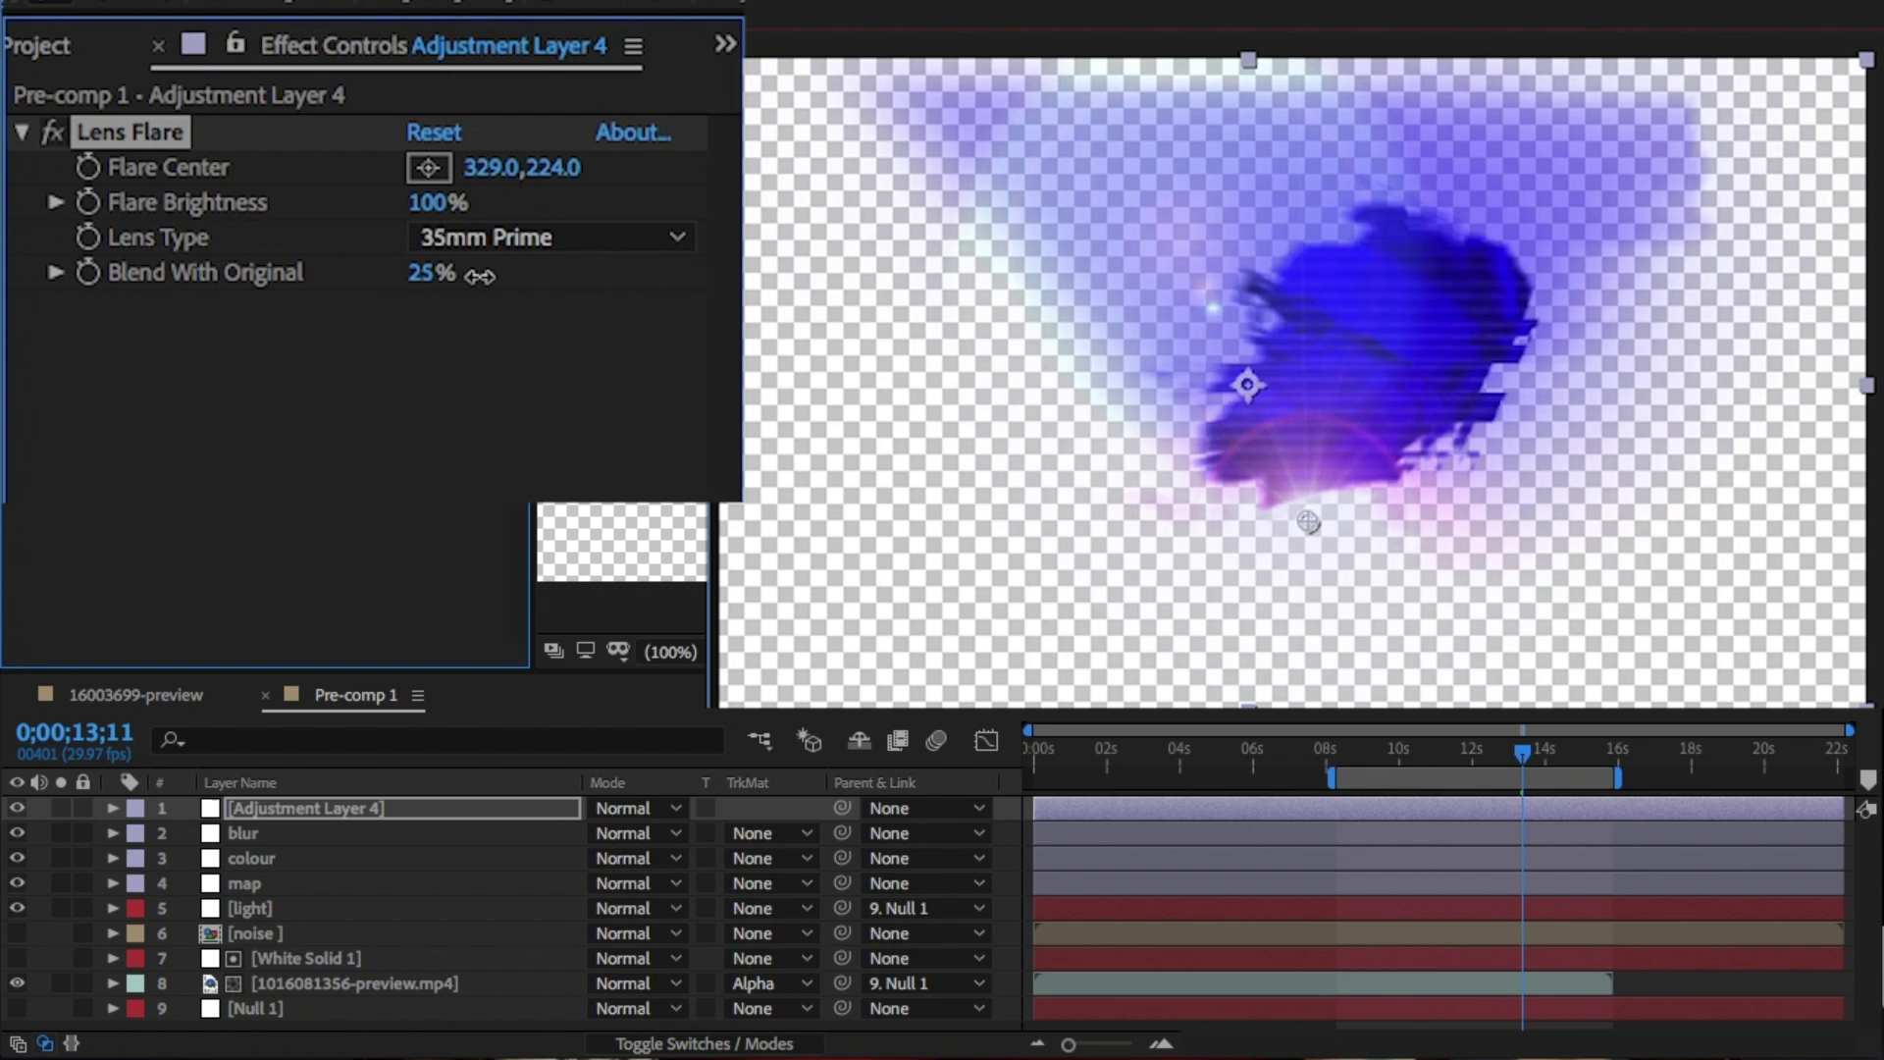
mouse_move(432, 202)
left_mouse_down()
mouse_move(509, 203)
mouse_move(425, 206)
mouse_move(417, 226)
left_mouse_up()
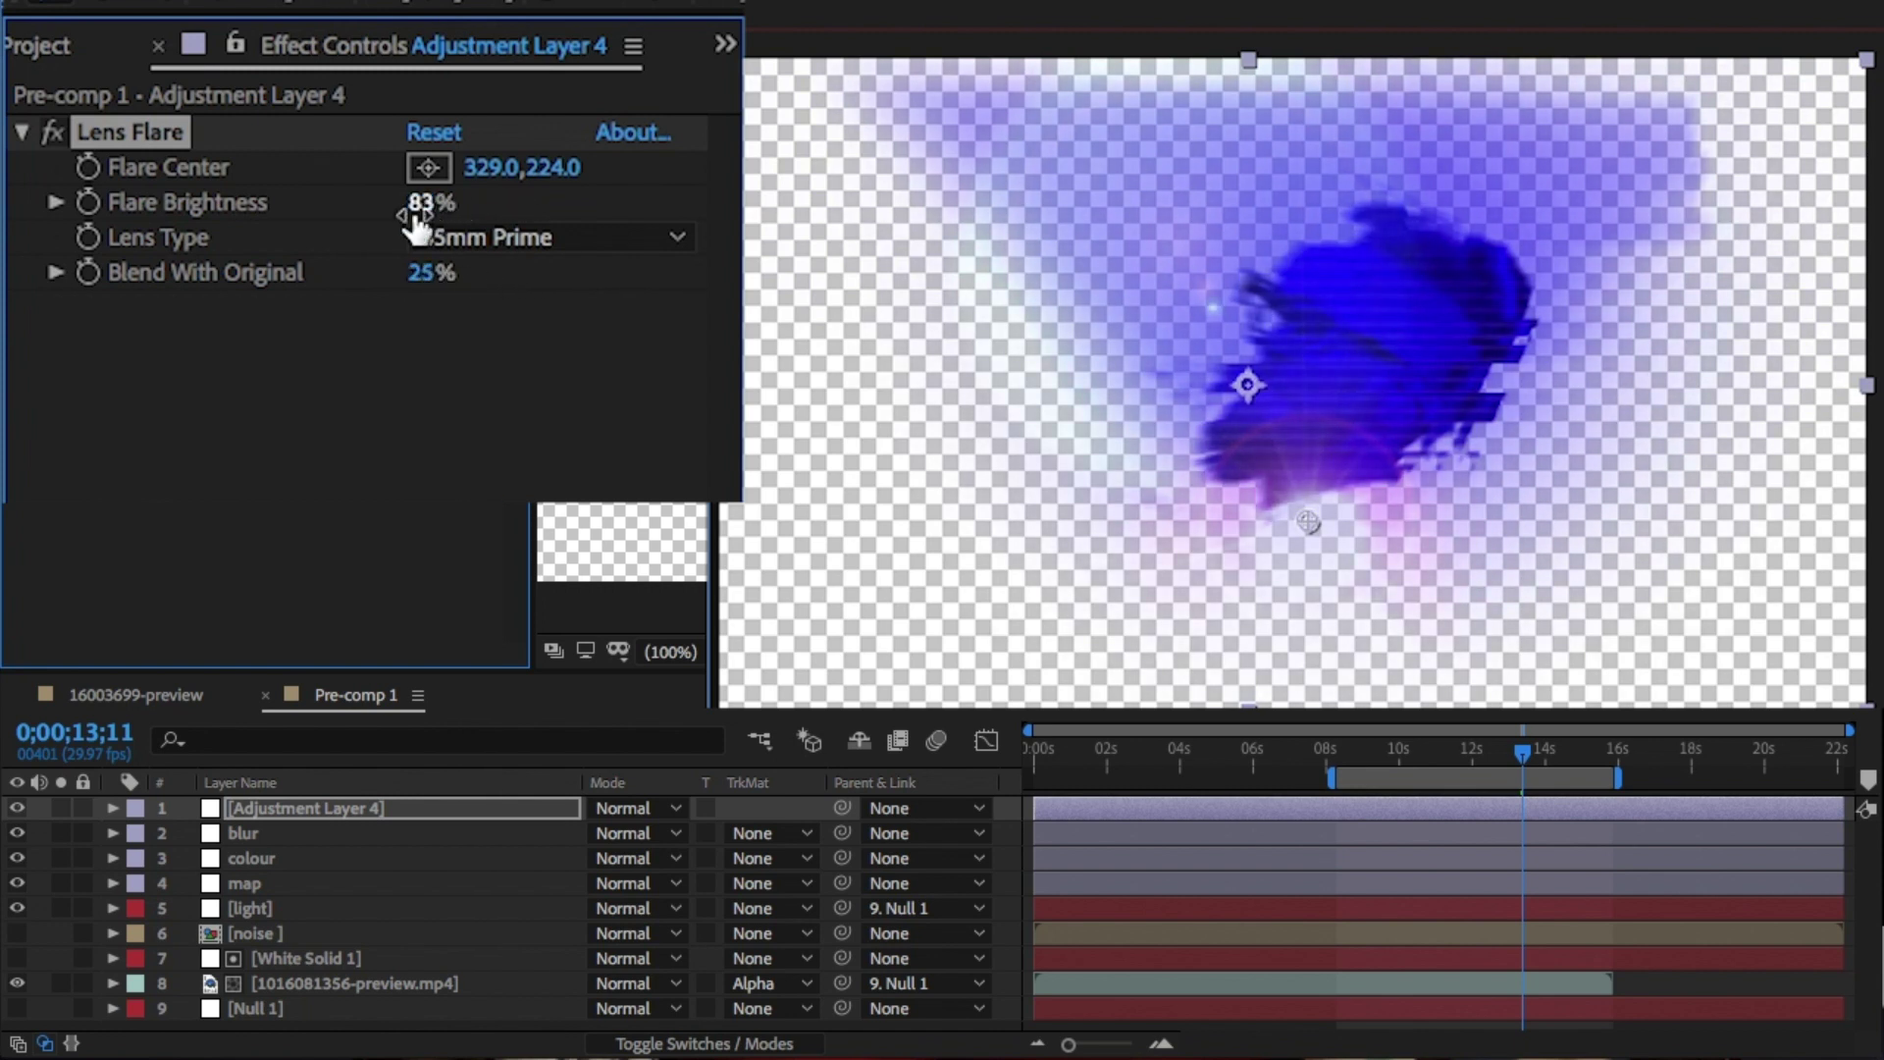